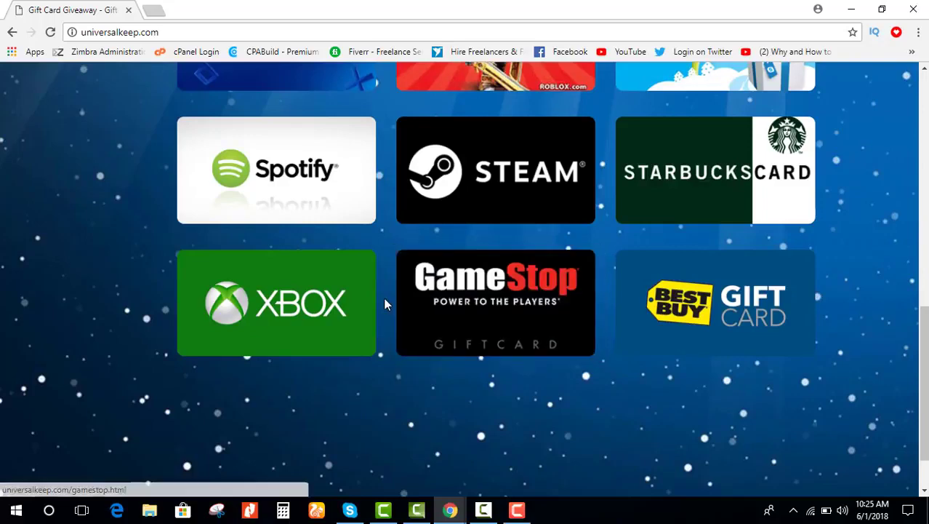
Step: Find the Xbox tile in the gift card grid and open the Xbox gift card page
scroll(306, 321, up, 2)
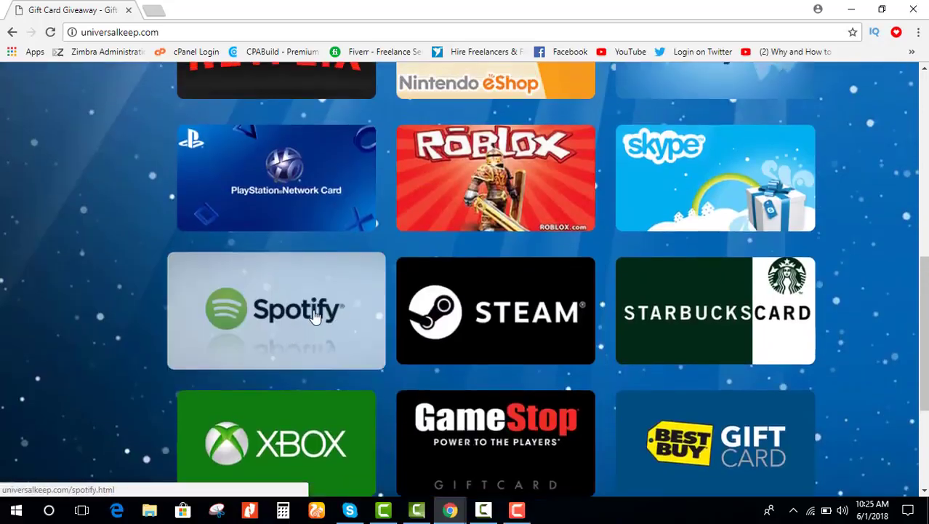
scroll(313, 314, up, 3)
scroll(341, 306, down, 3)
scroll(341, 306, down, 3)
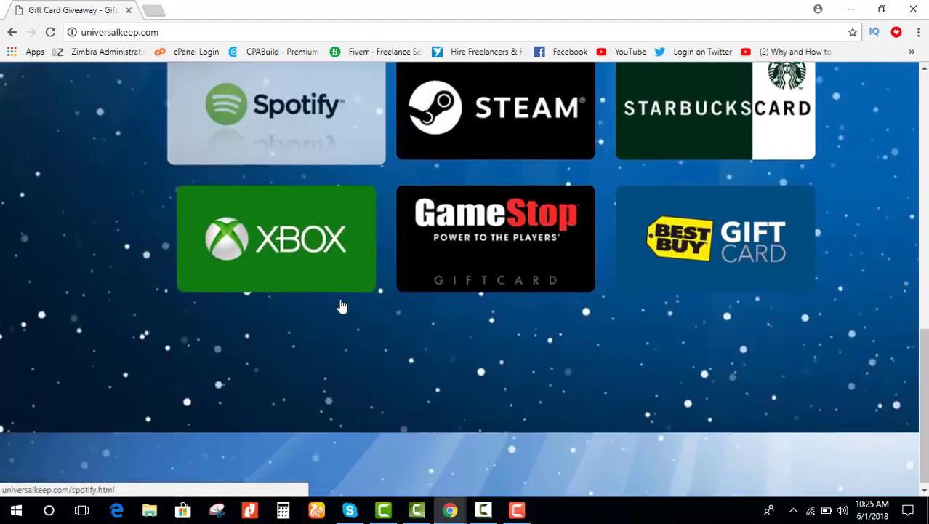
scroll(436, 225, up, 5)
scroll(494, 229, up, 5)
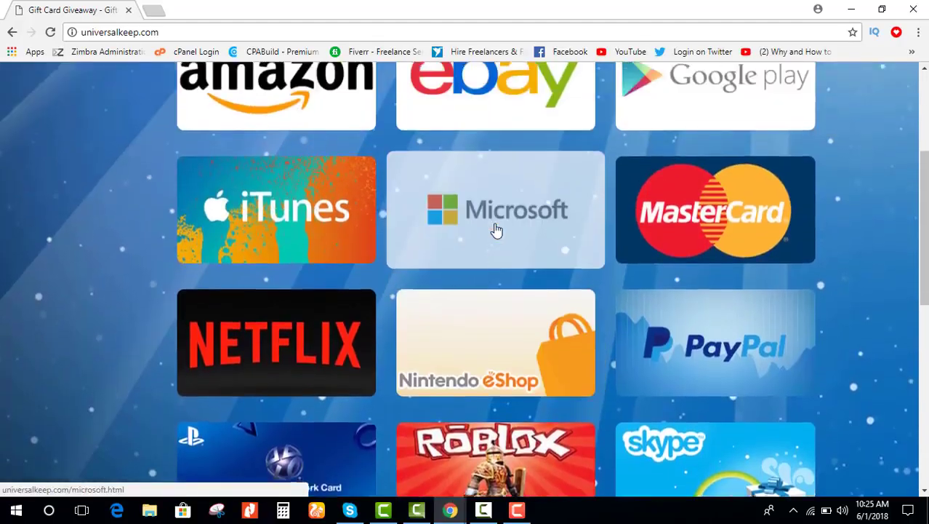
scroll(473, 218, down, 8)
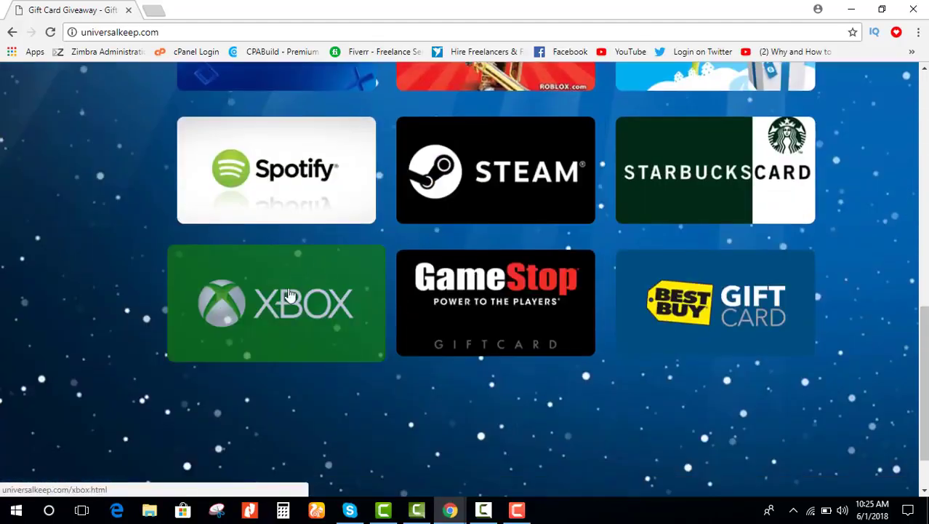
click(285, 296)
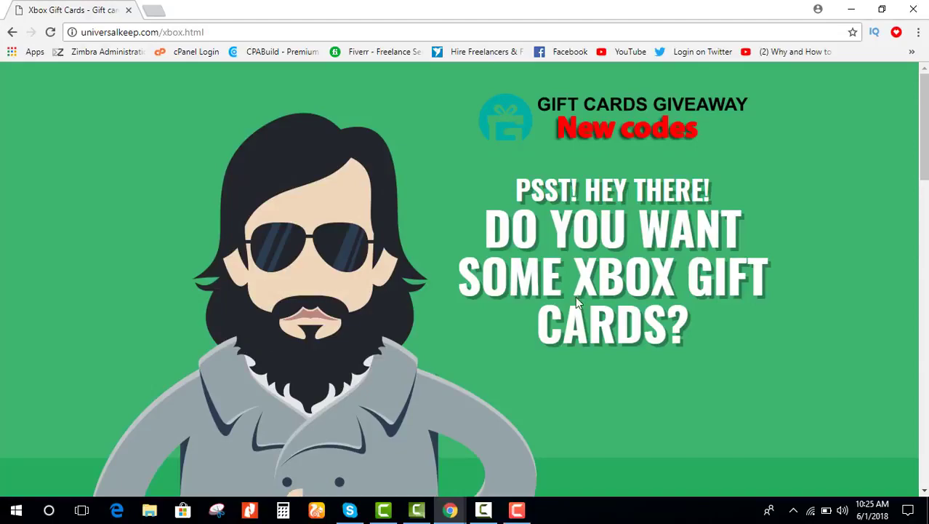
Step: Choose the $100 Xbox gift card value under Choose Gift Card Value
scroll(575, 299, down, 6)
scroll(530, 300, down, 11)
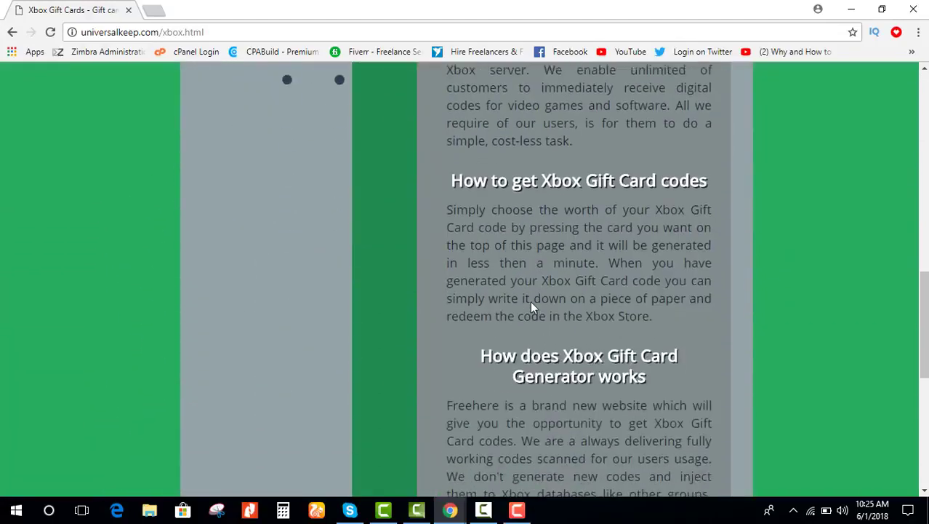
scroll(530, 301, up, 6)
scroll(530, 300, up, 8)
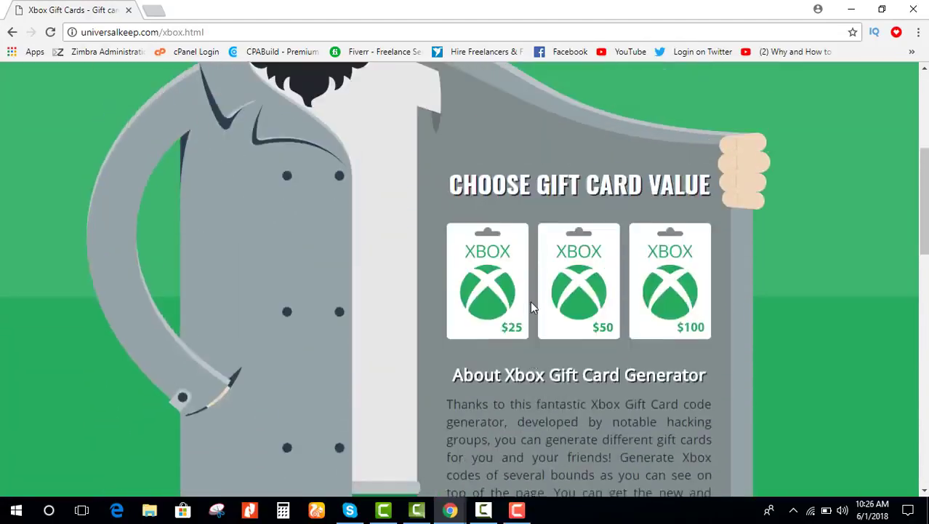
scroll(530, 300, down, 7)
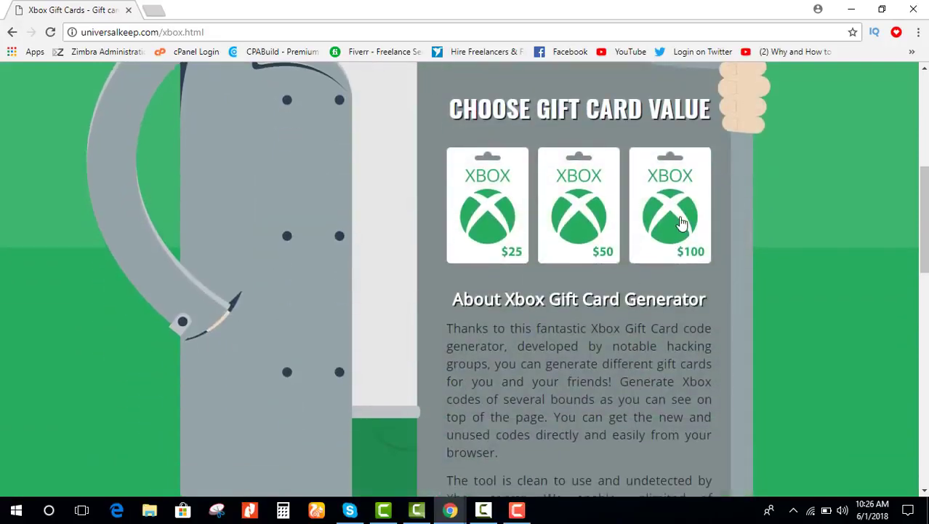
click(681, 224)
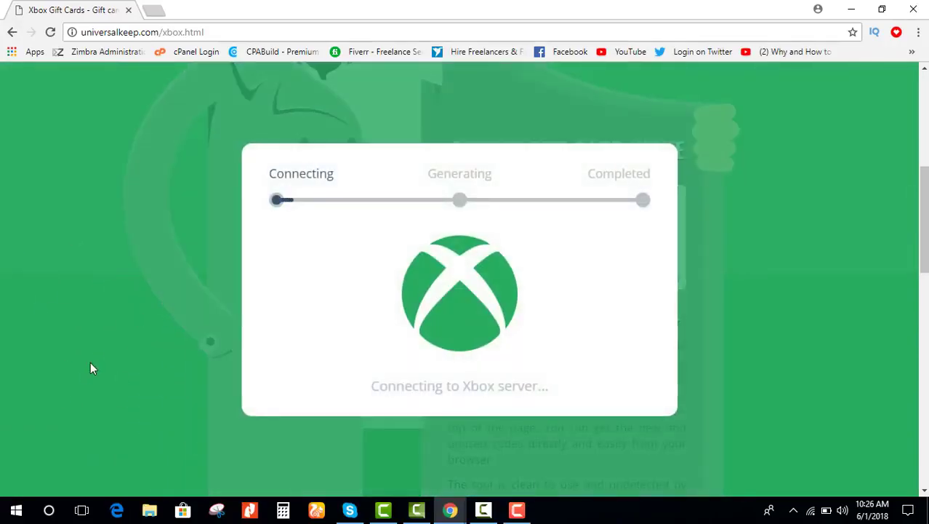
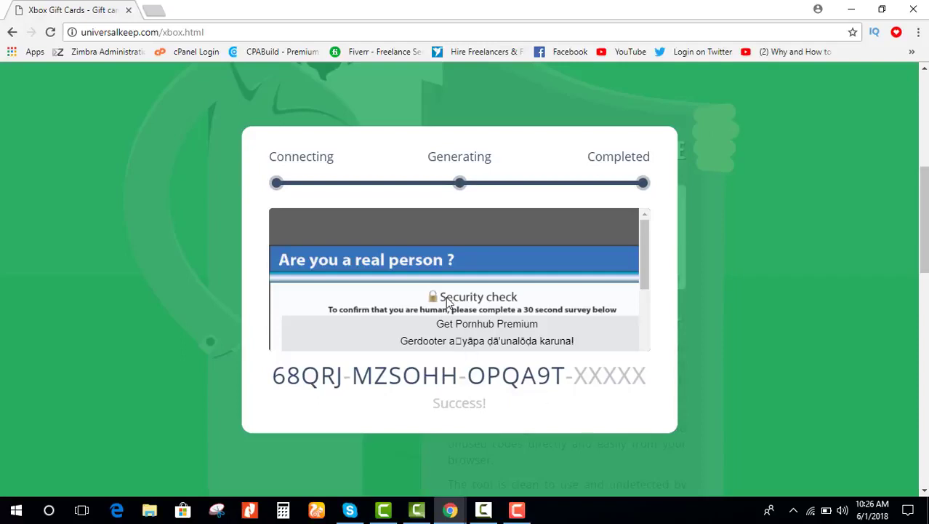
Step: Bring up the screen recorder over the gift card page and pause the recording
scroll(449, 301, down, 2)
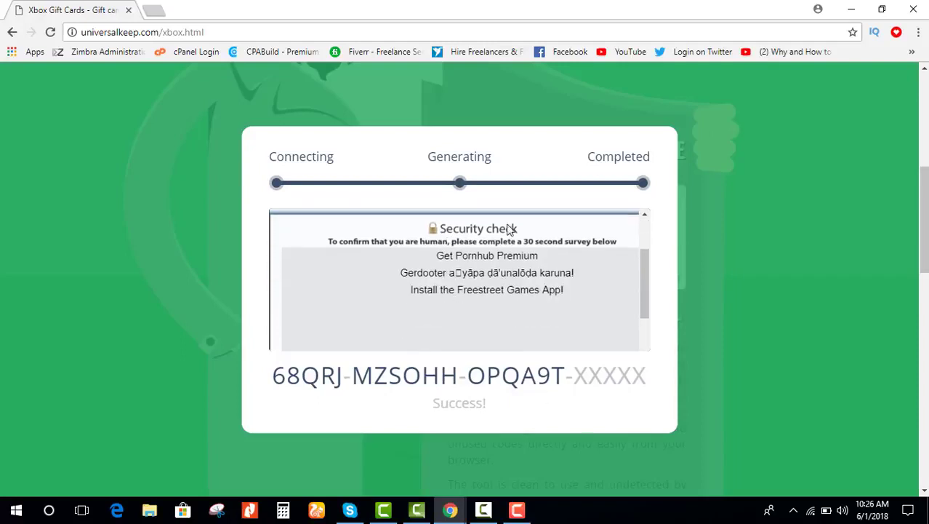
scroll(458, 277, up, 2)
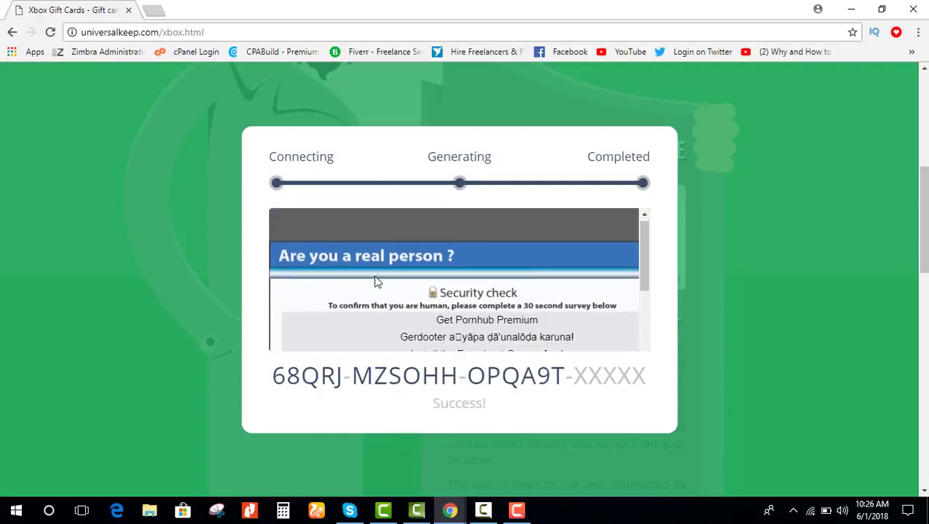
scroll(376, 281, down, 2)
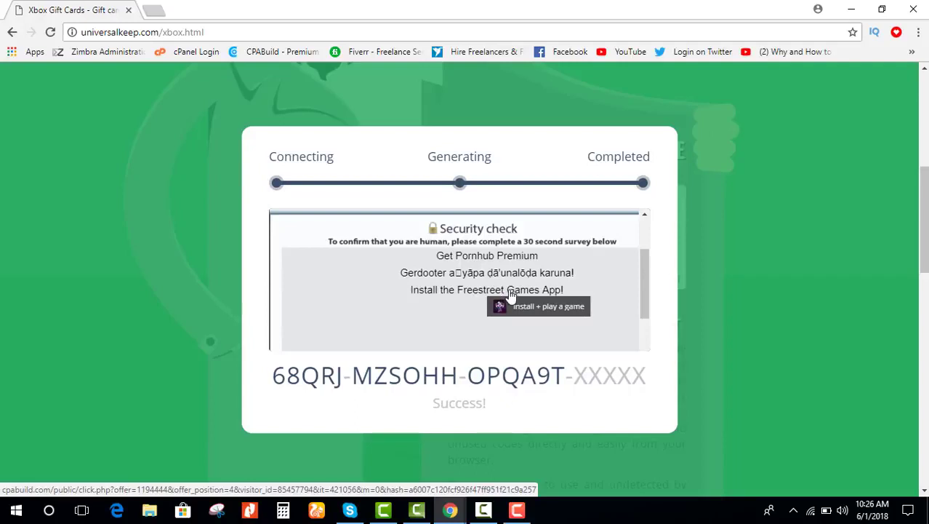
click(417, 511)
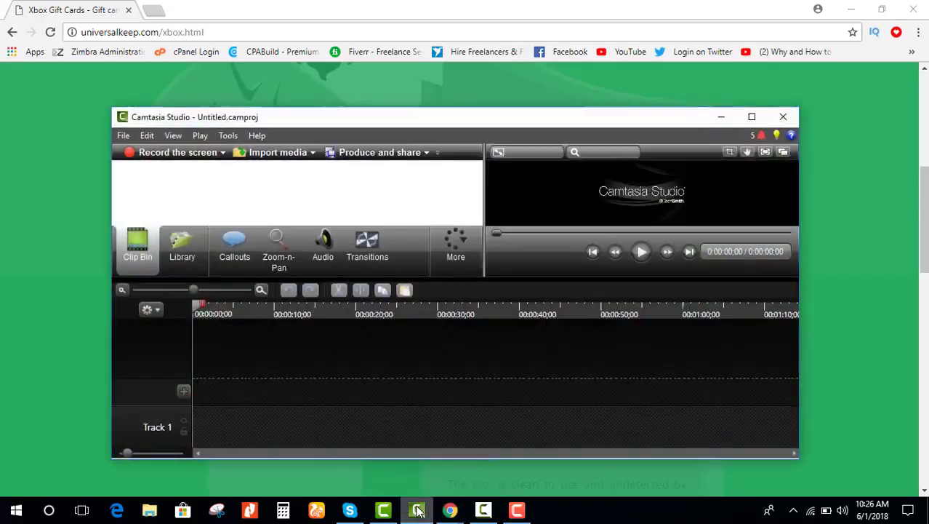
click(418, 511)
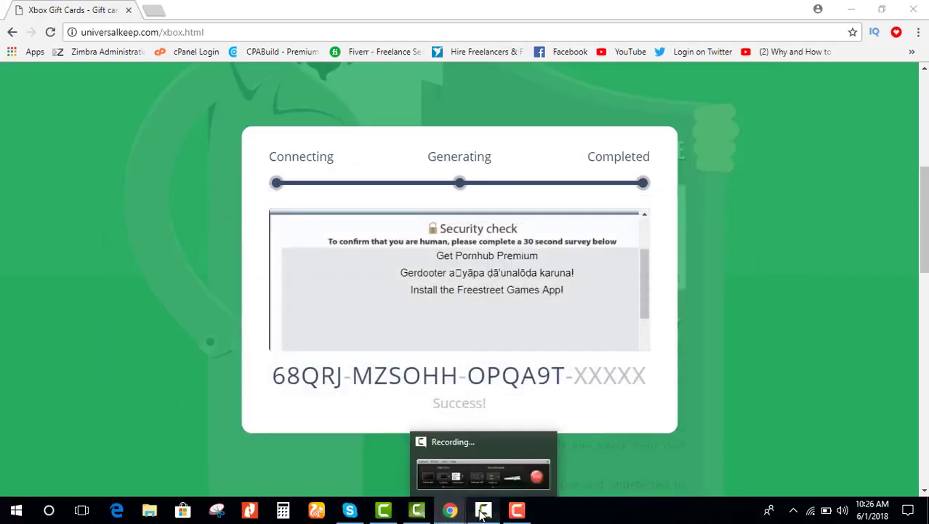
click(483, 511)
click(776, 443)
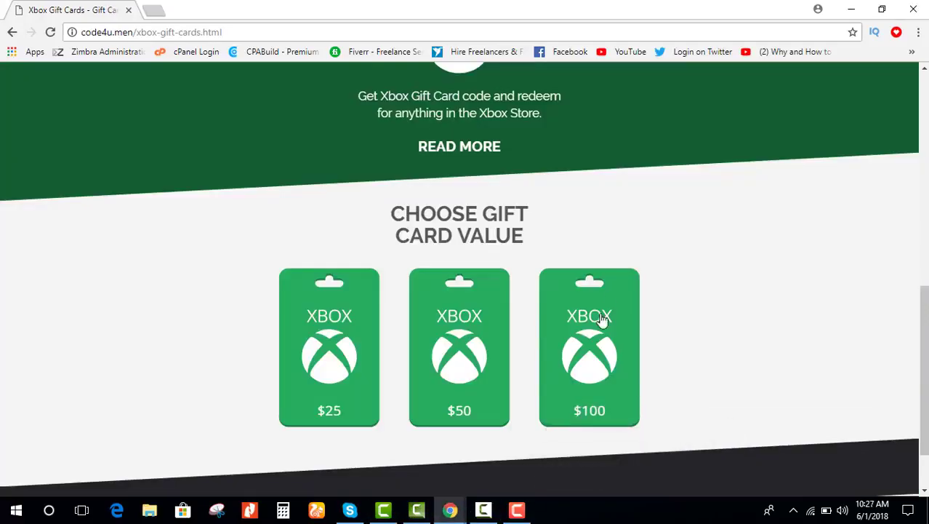
Step: Choose the $100 Xbox gift card under Choose Gift Card Value
scroll(436, 237, up, 4)
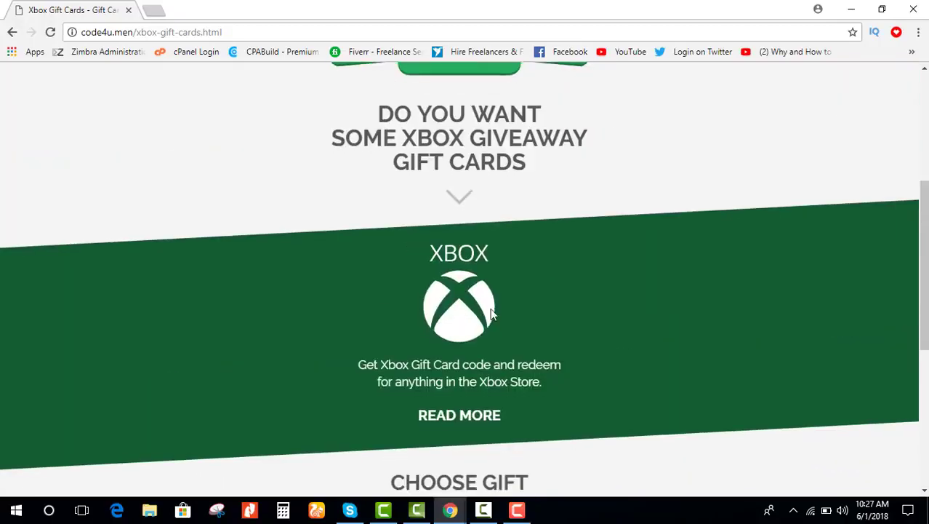
scroll(471, 318, down, 5)
click(604, 252)
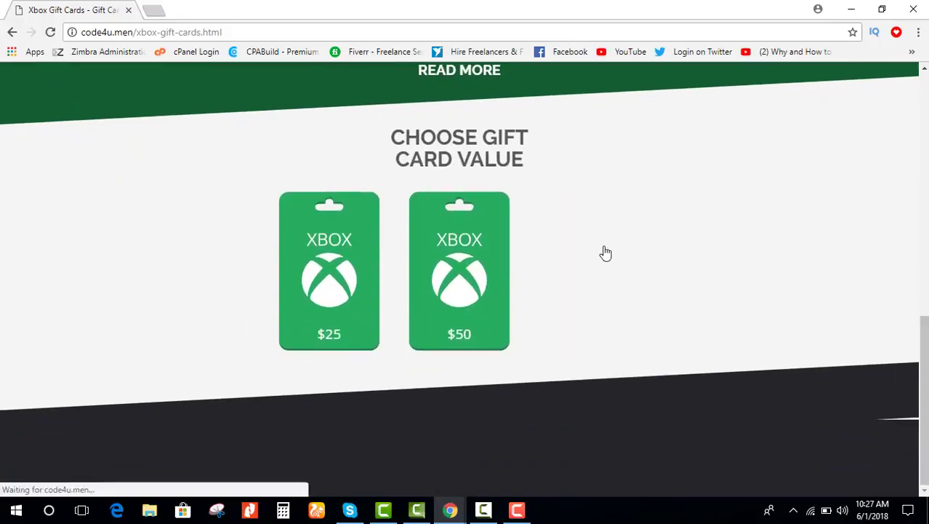
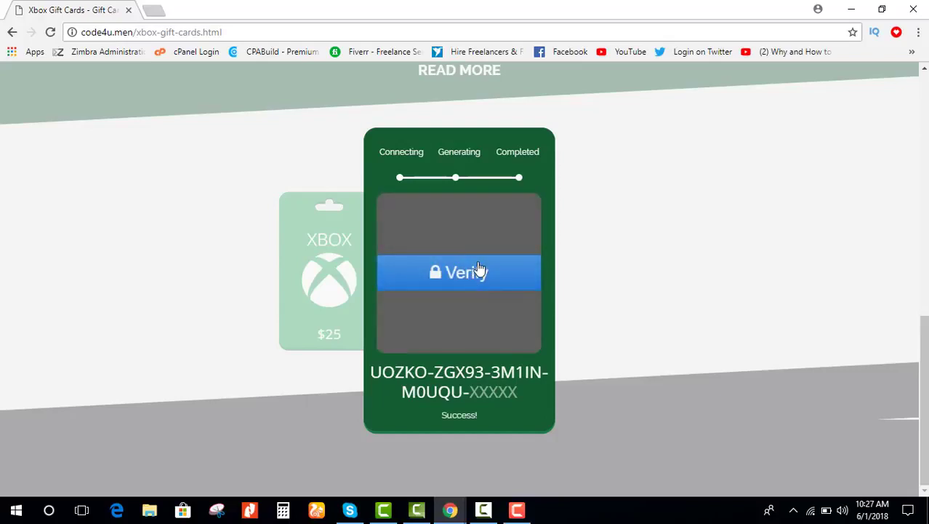
Step: Click Verify to reveal the three gift card offers, then stop the Camtasia screen recording
click(432, 273)
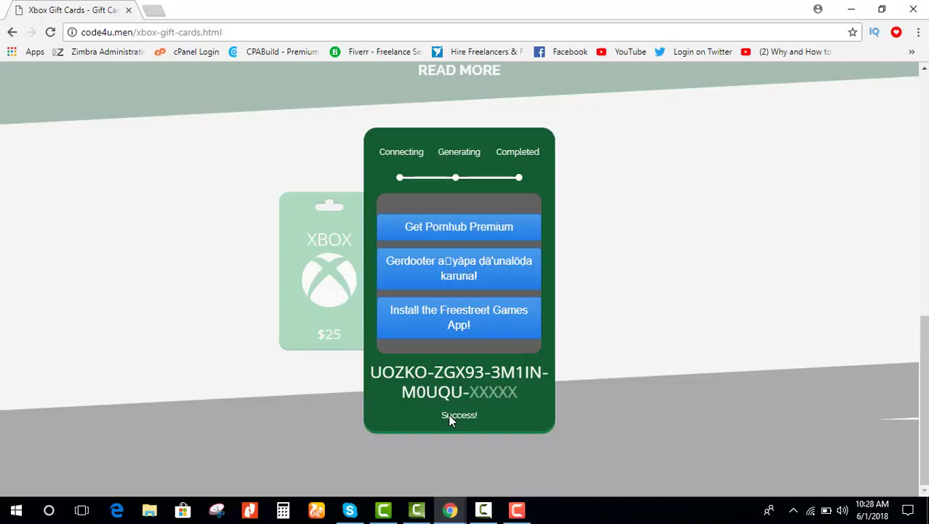
click(509, 513)
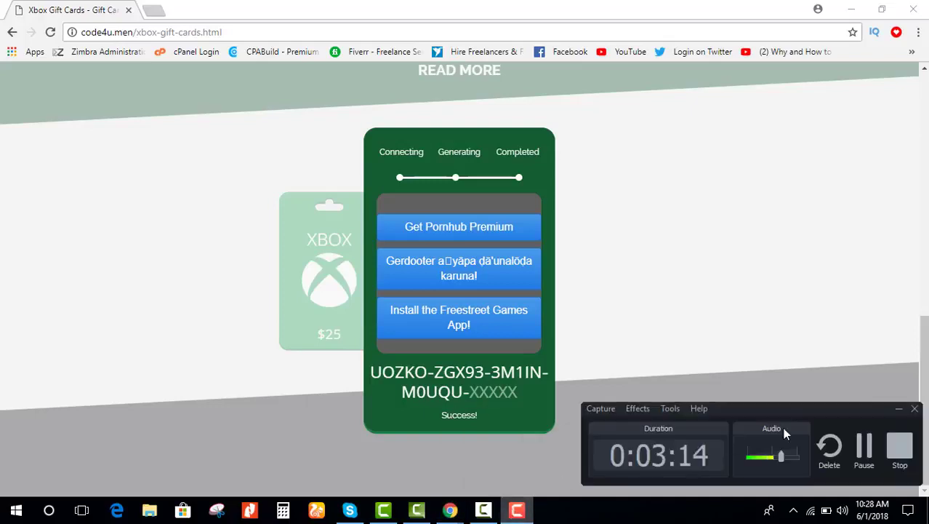
click(900, 450)
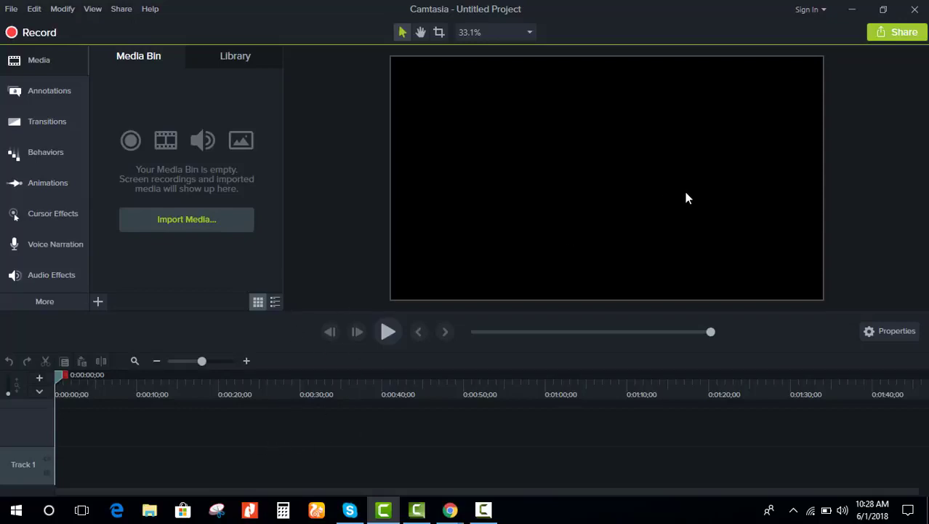
Step: Minimize the old Camtasia Studio window while the Rec 06-01-18 recording loads into the editor
mouse_move(485, 515)
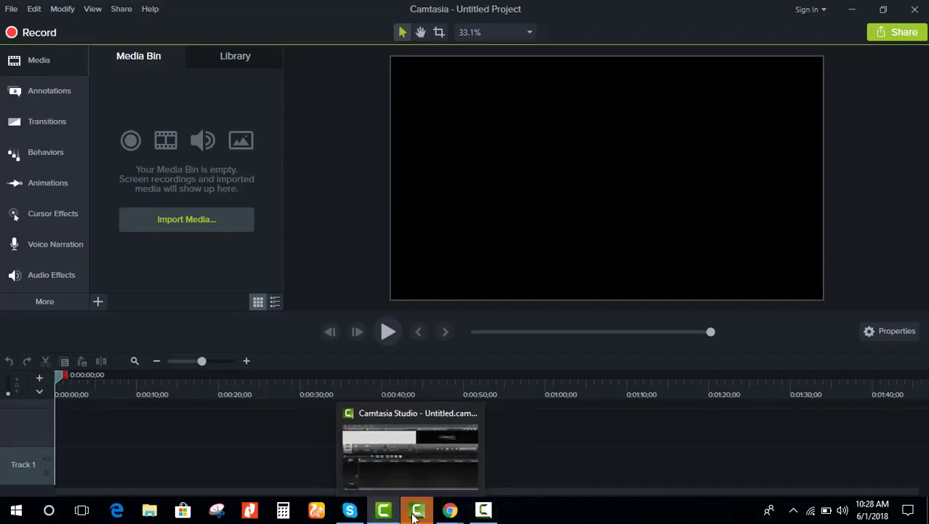
click(415, 513)
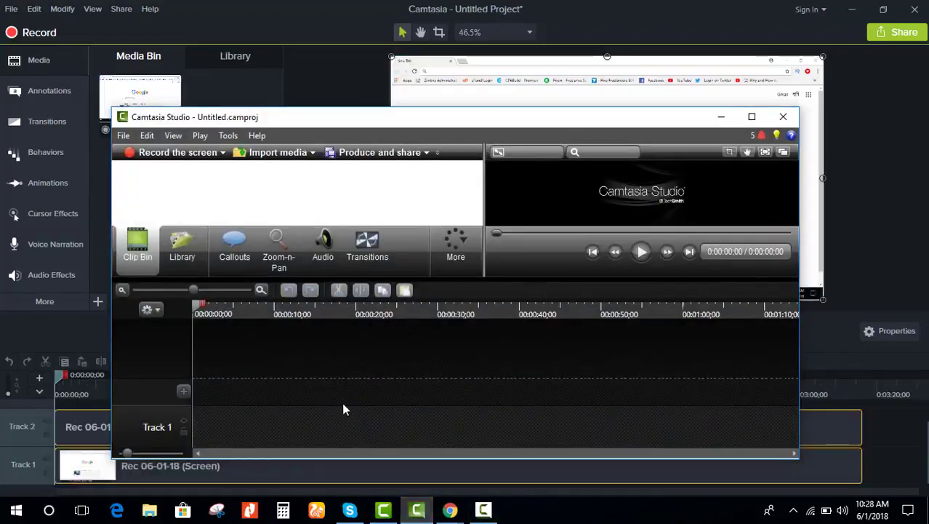
click(721, 116)
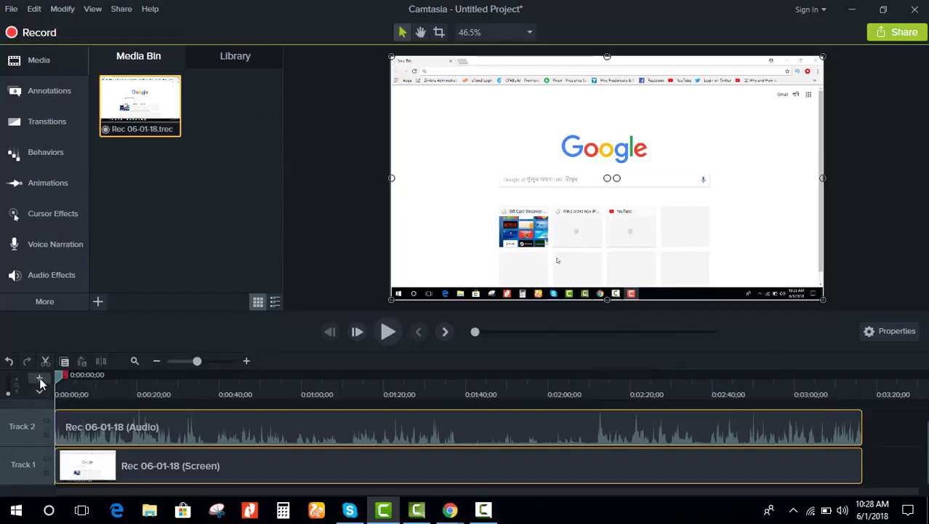
Step: Minimize Camtasia and the gift-card Chrome window, then switch to the YouTube video tab
click(852, 8)
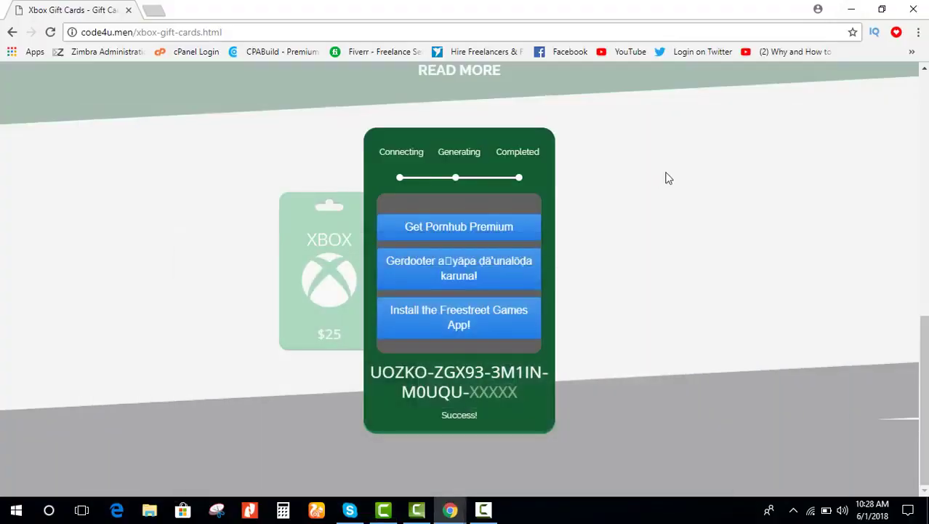
click(851, 8)
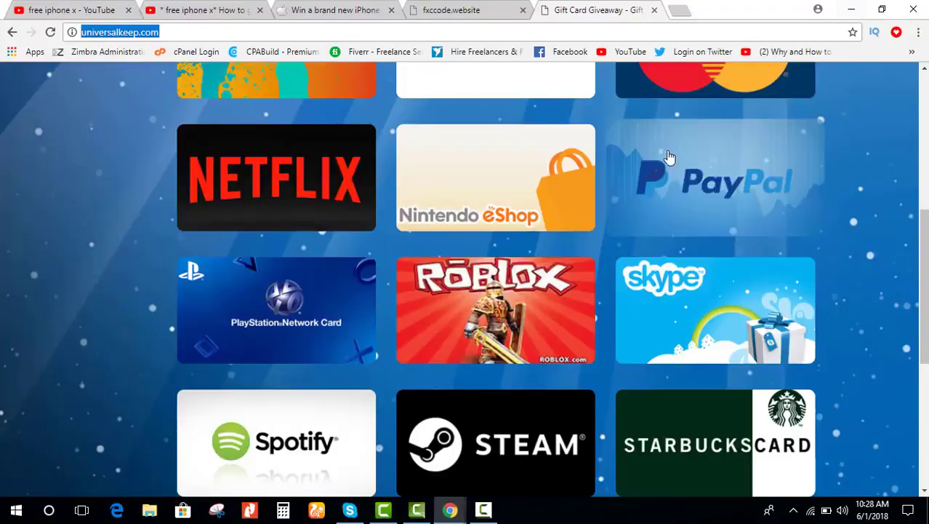
click(215, 9)
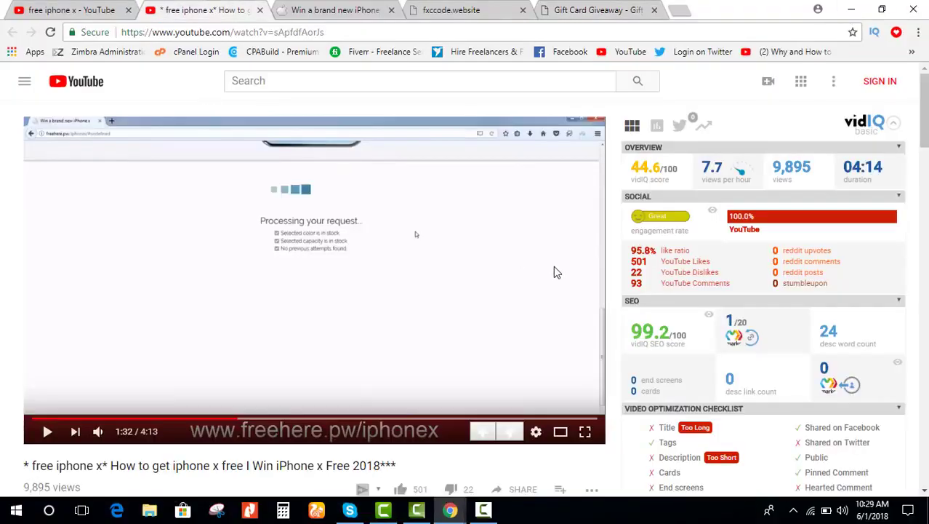
Step: Search YouTube for 'xbox gift card codes'
click(357, 82)
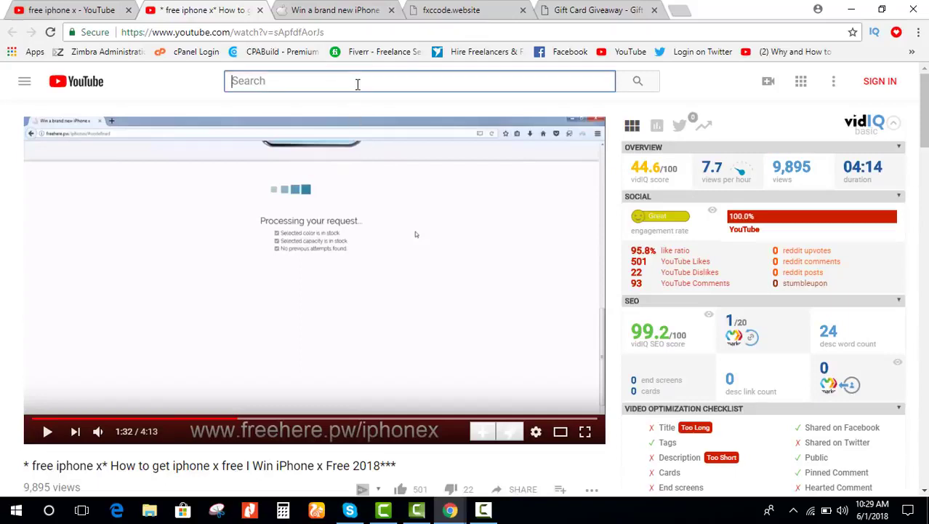
text(xobox)
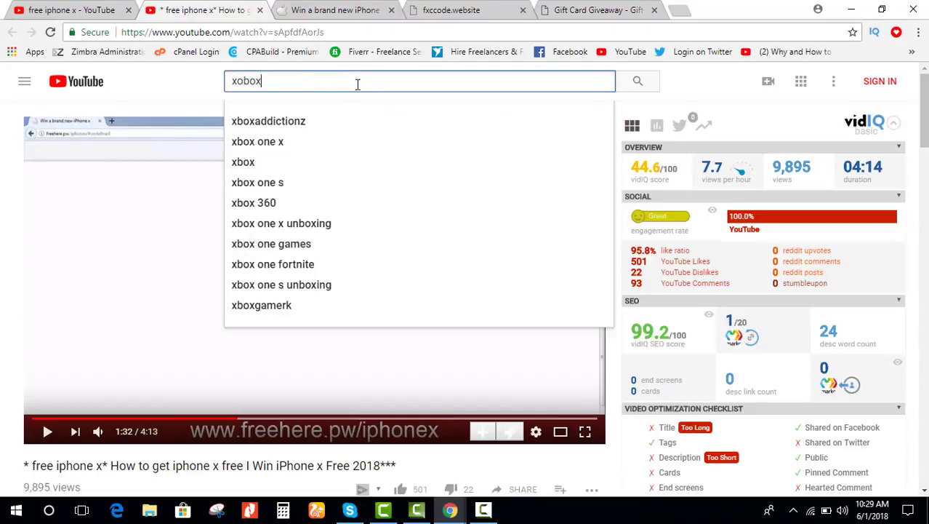
key(BackSpace)
key(BackSpace)
key(BackSpace)
key(BackSpace)
text(bo)
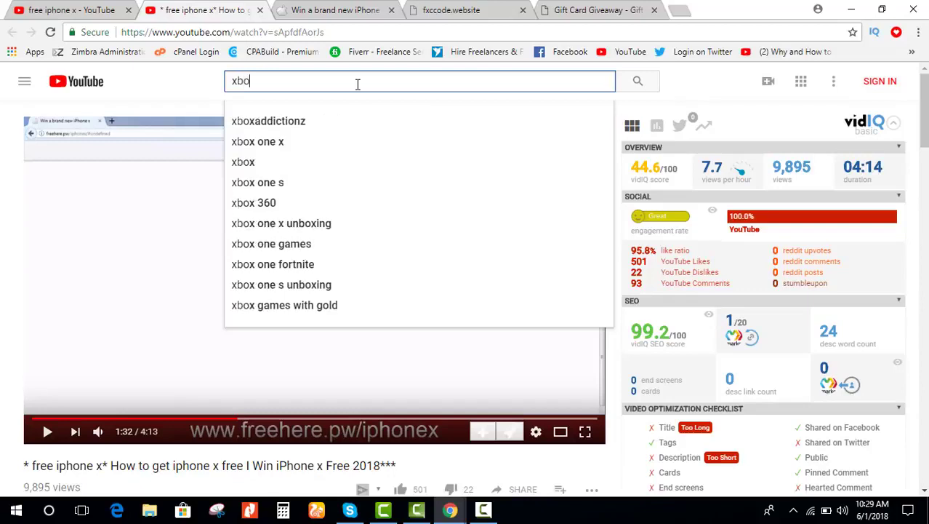
text(x gift card)
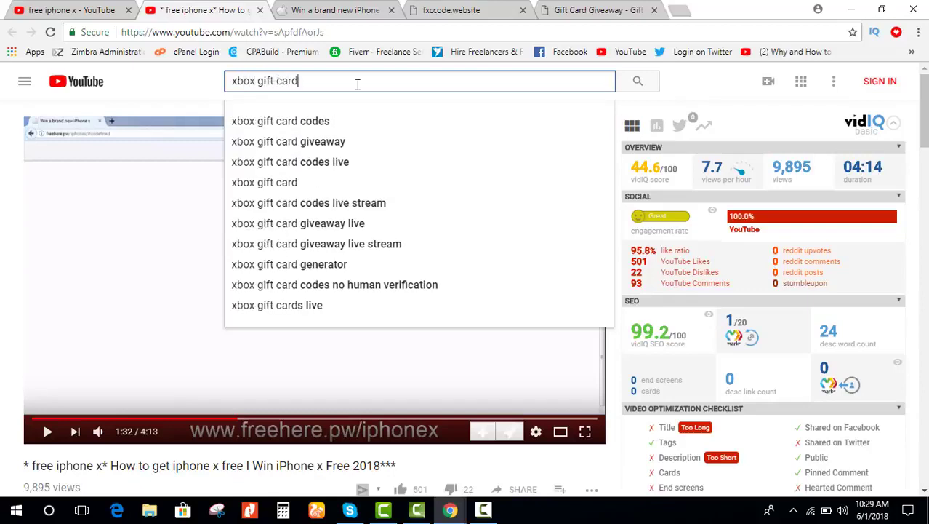
key(Down)
key(Return)
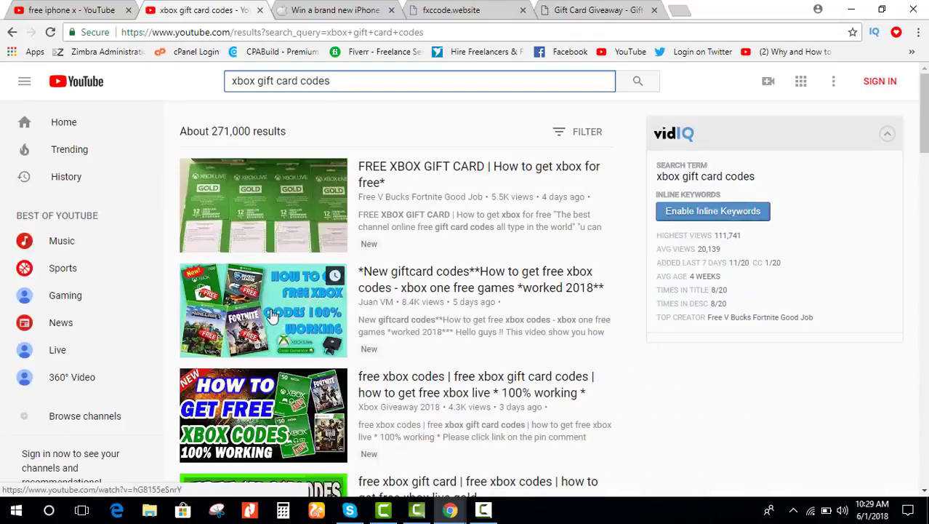
Step: Scroll the results and open the '100% Works free xbox live' video
scroll(276, 359, down, 1)
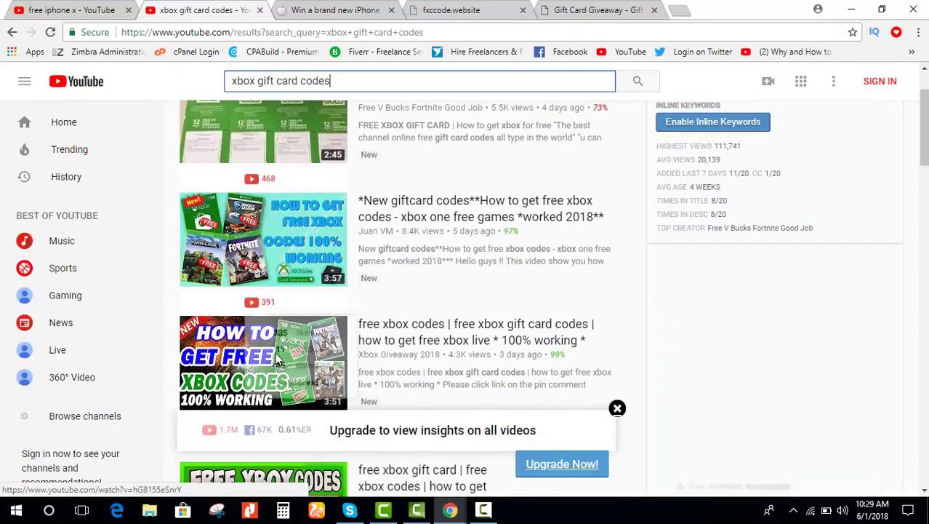
scroll(276, 359, down, 1)
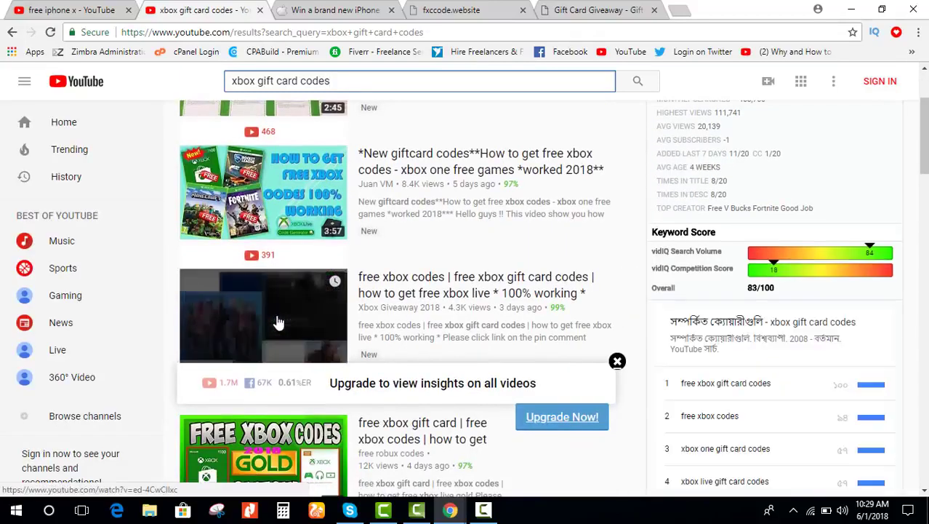
scroll(279, 322, down, 3)
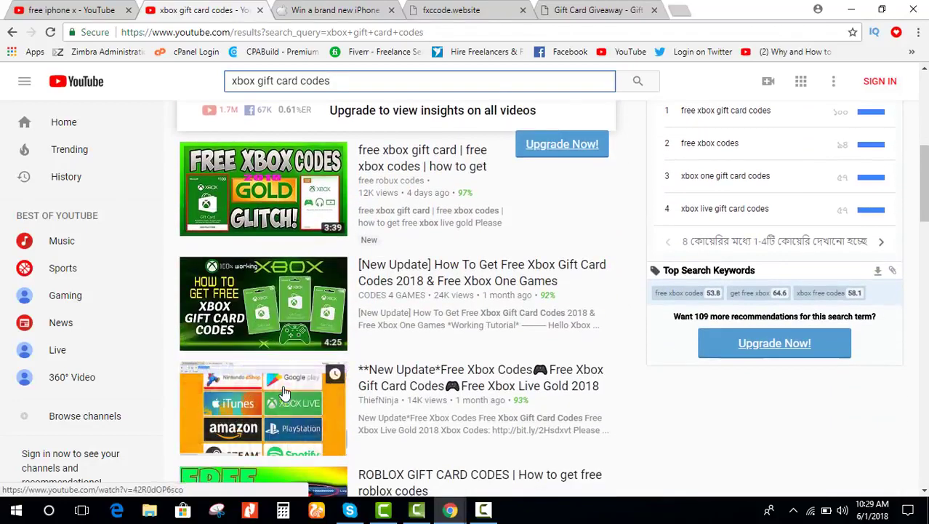
scroll(284, 392, down, 3)
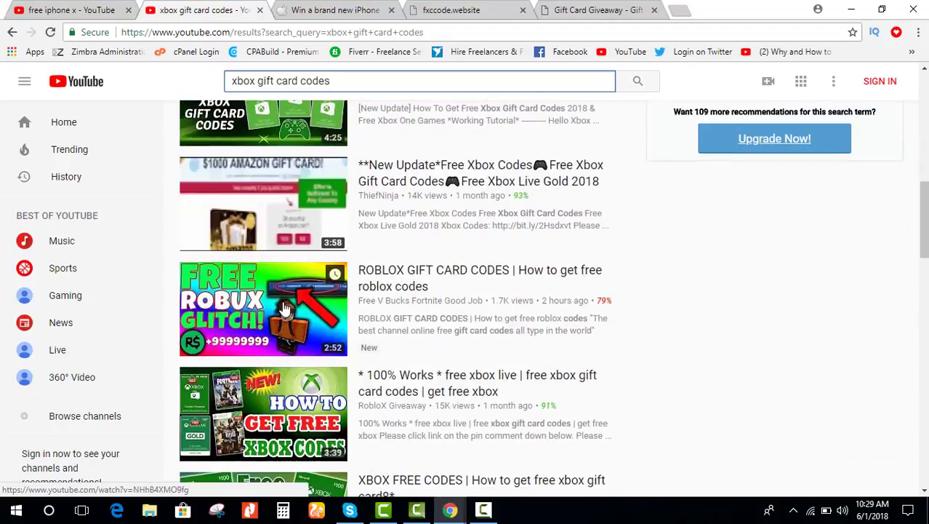
click(283, 393)
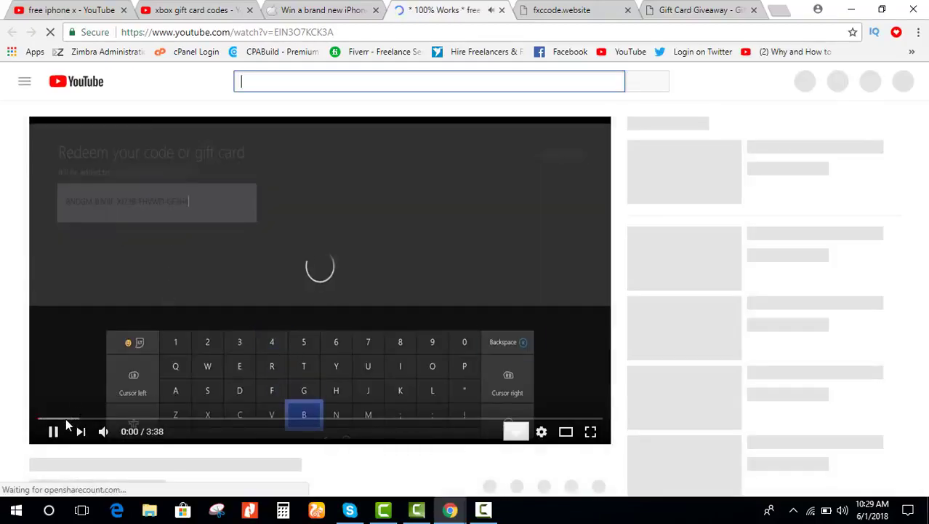
Step: Jump ahead through the video from 0:10 and 0:24 to the code generator scene
click(66, 418)
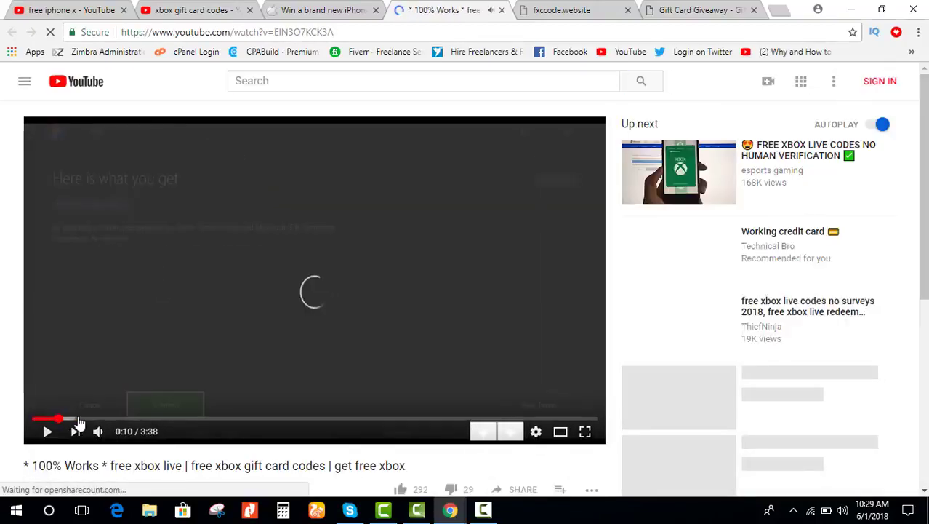
click(93, 420)
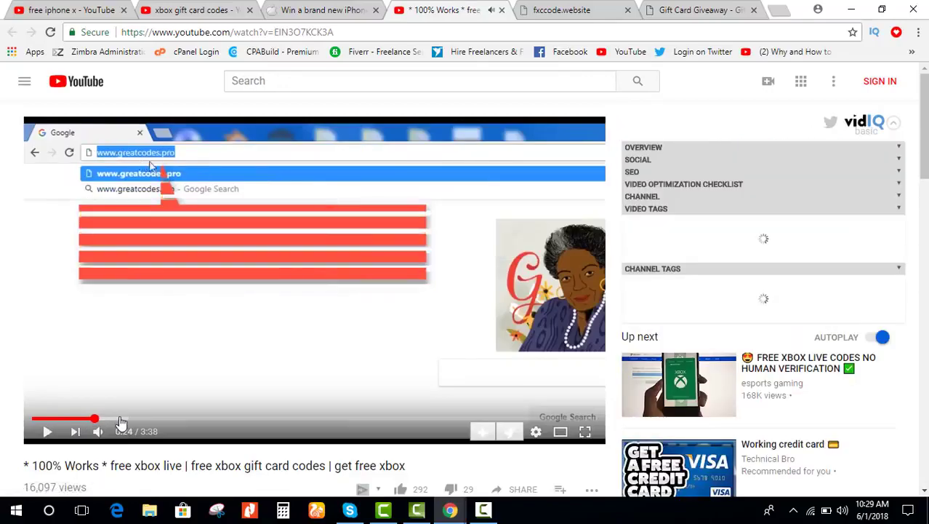
click(137, 419)
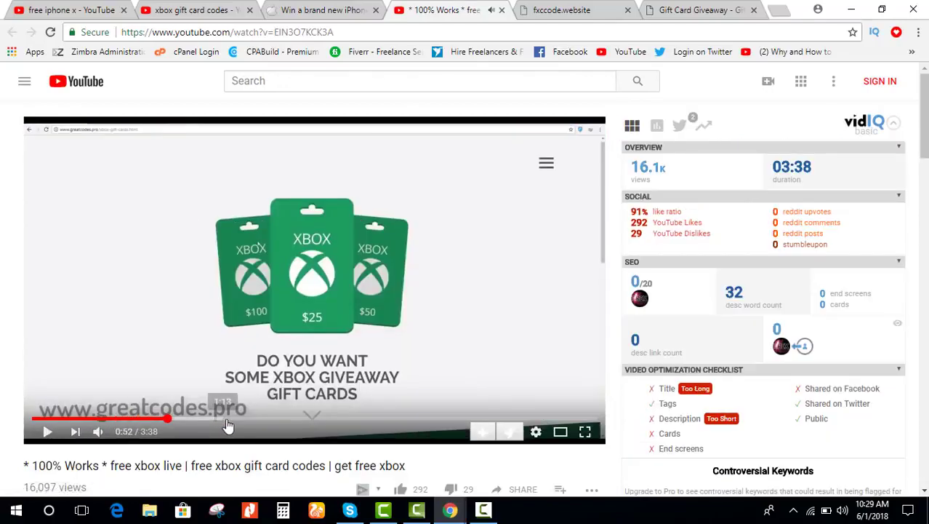
click(169, 420)
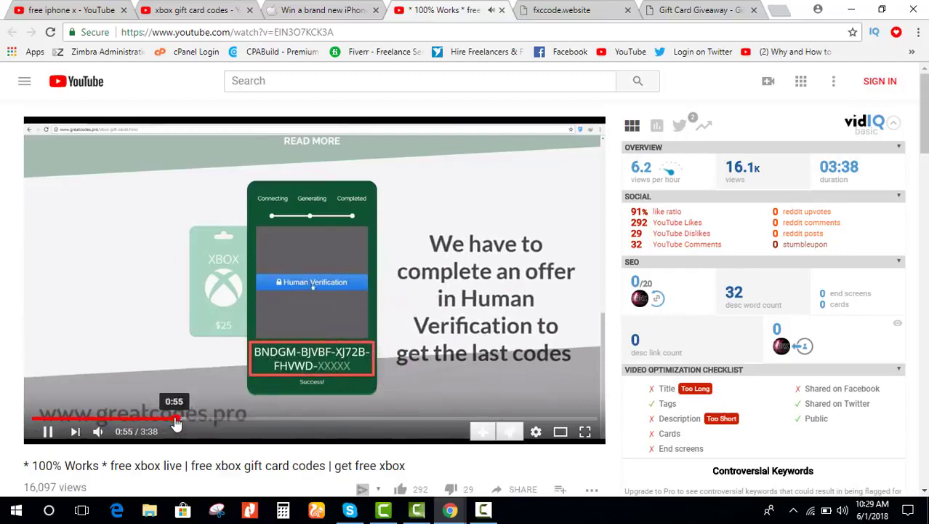
click(238, 419)
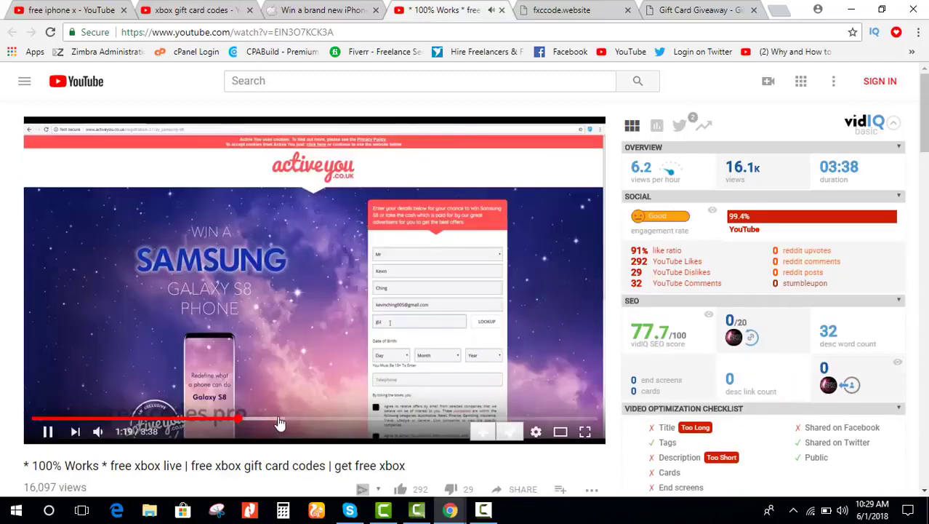
click(358, 31)
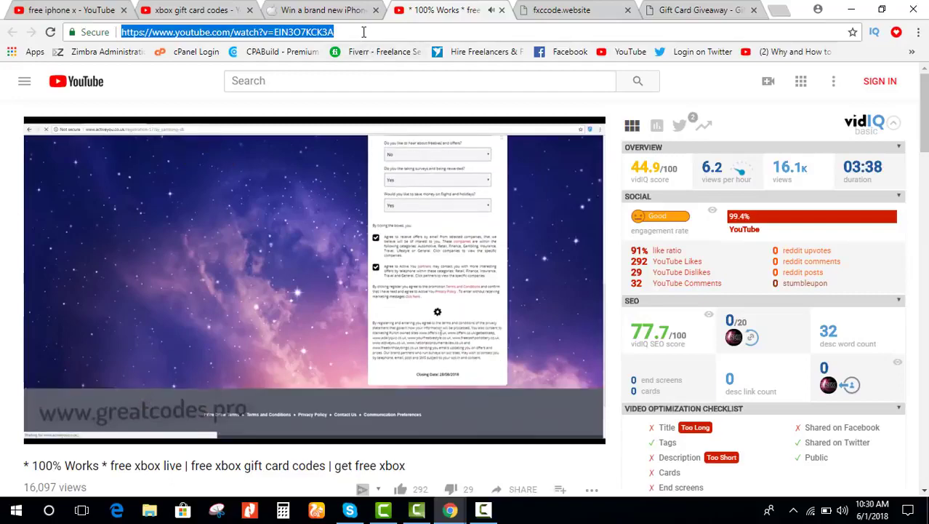
click(688, 10)
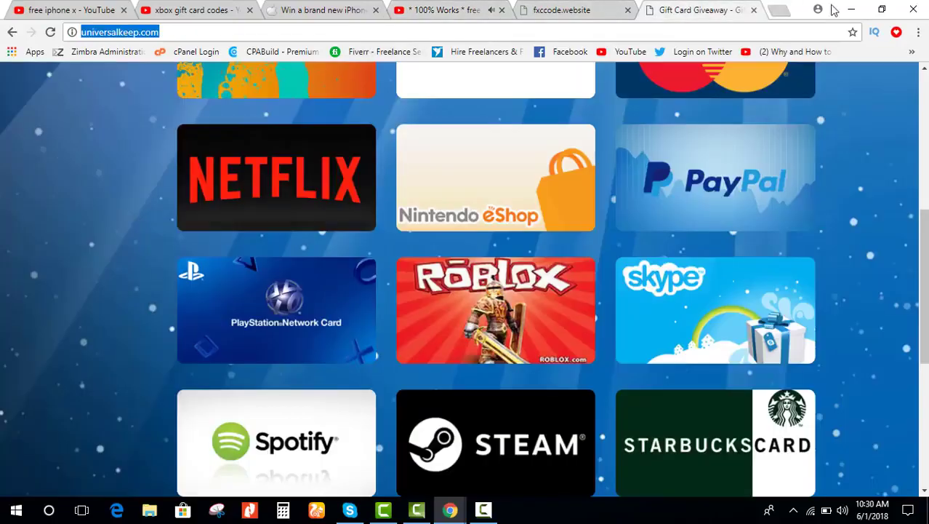
click(560, 9)
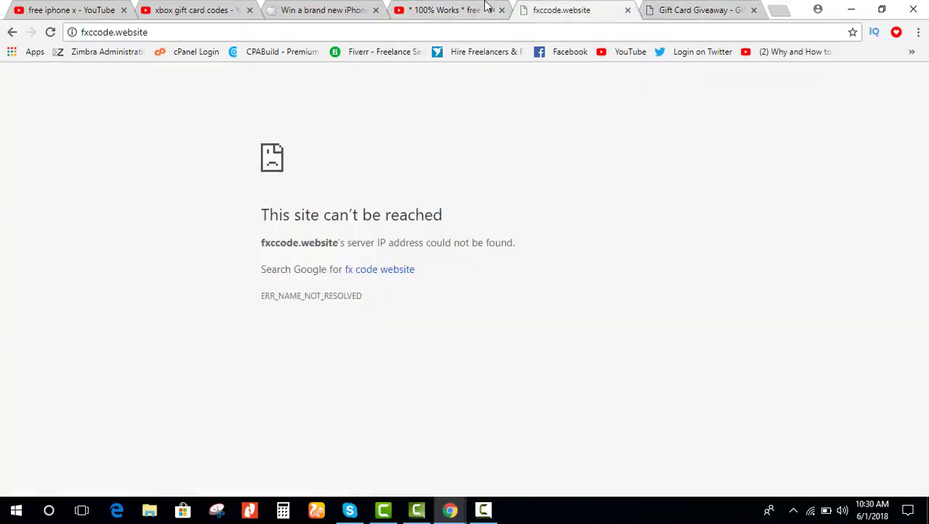
click(454, 9)
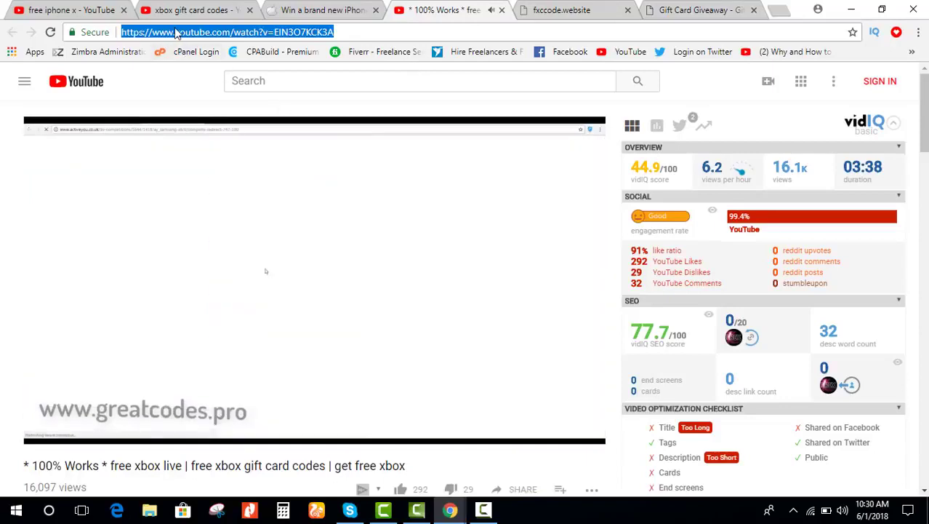
click(174, 32)
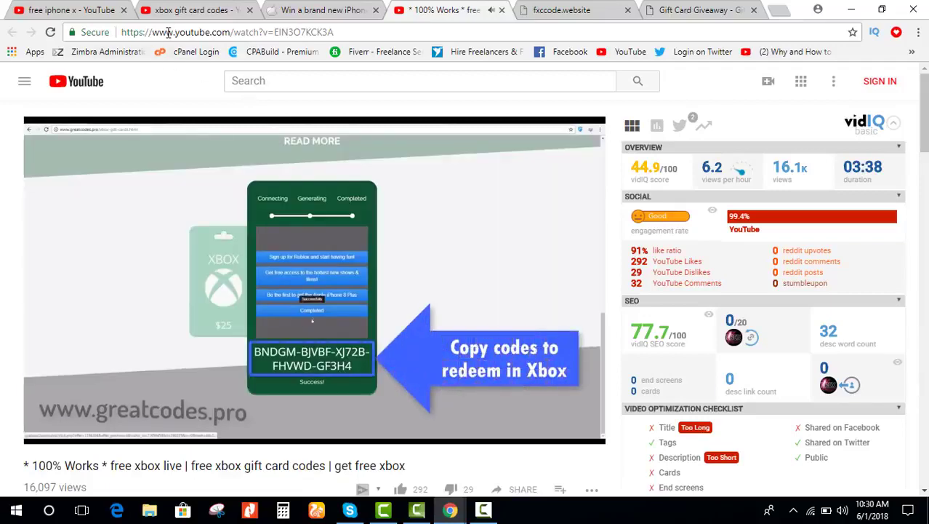
click(175, 32)
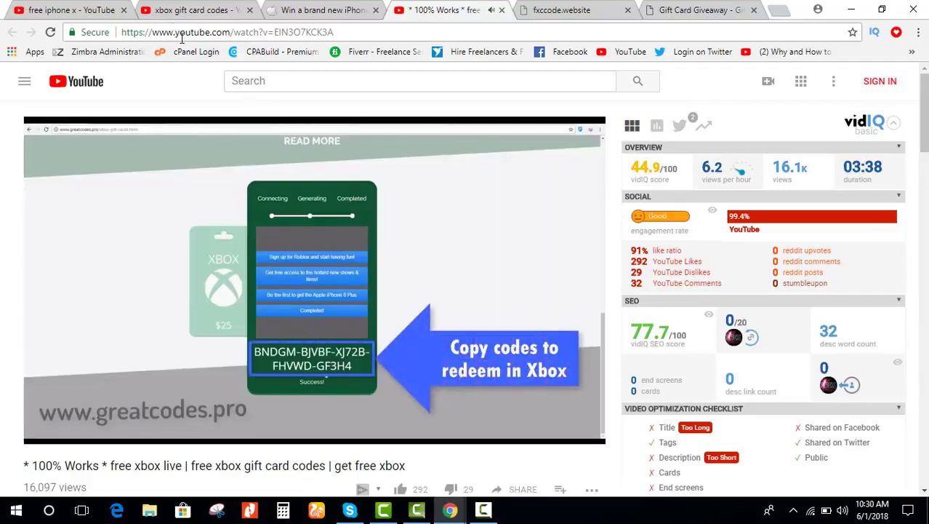
Step: Insert 'ss' into the URL to load the ssyoutube.com download page, then return to Camtasia
text(ss)
key(Return)
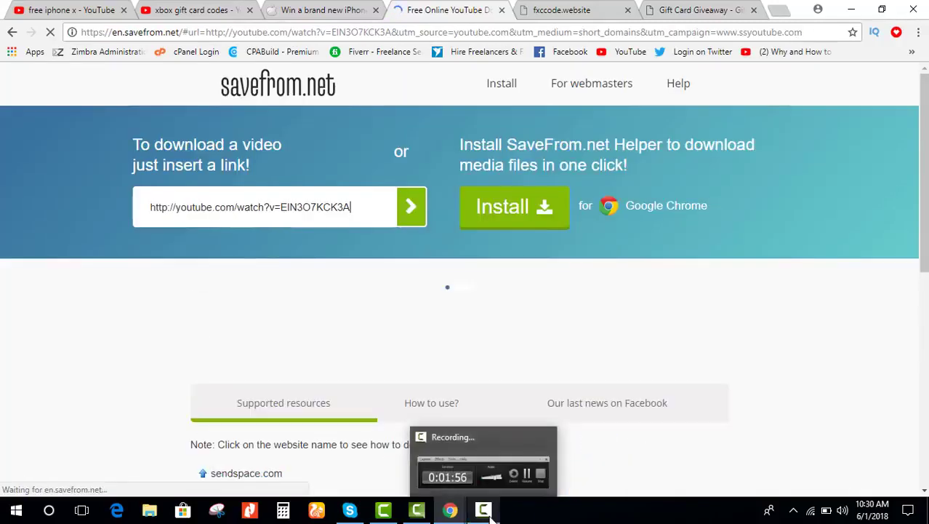
click(492, 517)
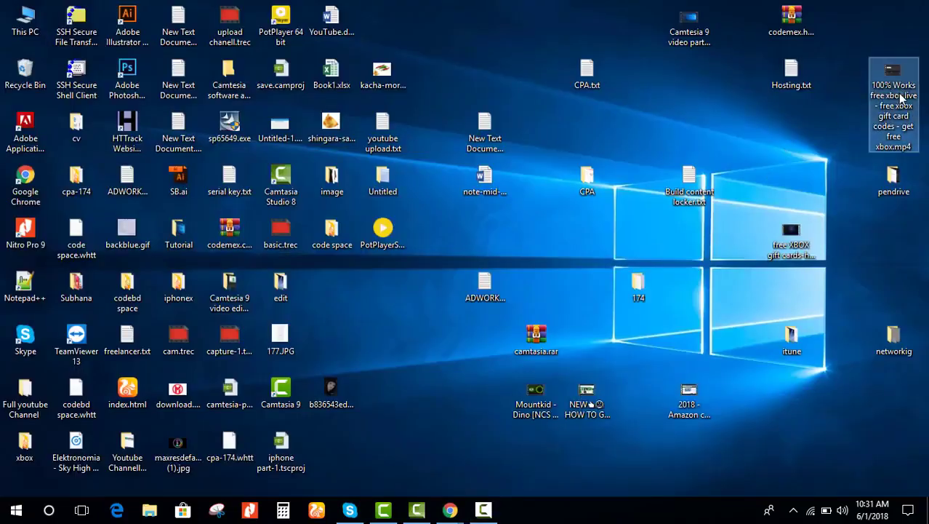
click(385, 511)
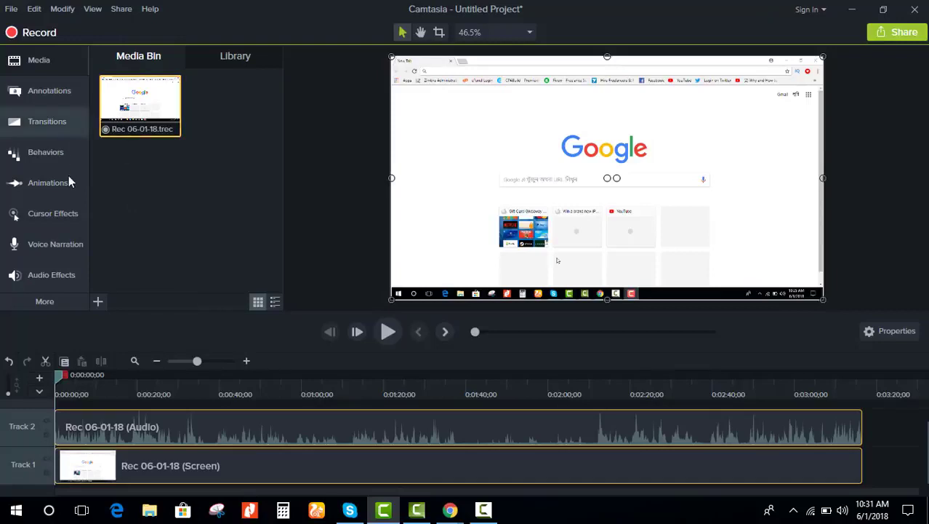
Step: Import the downloaded xbox gift card video and add it to the timeline at the playhead
click(98, 303)
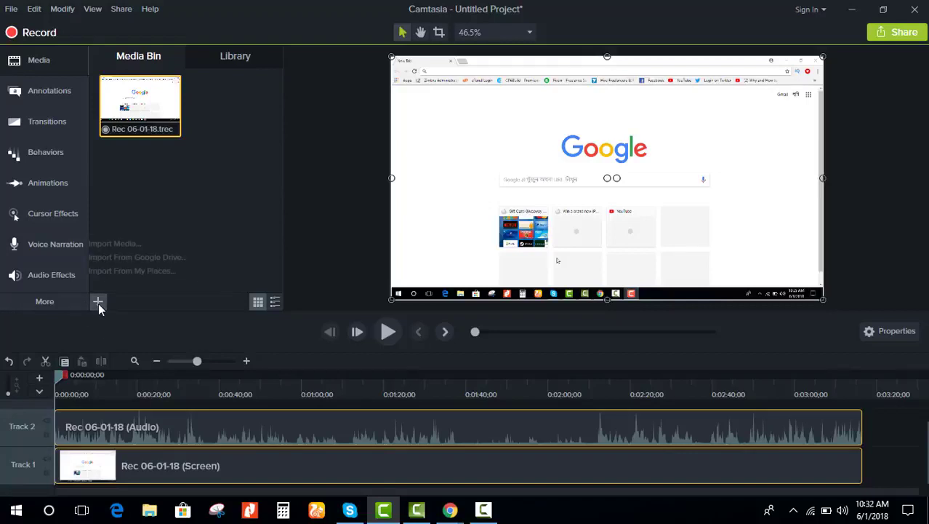
click(111, 244)
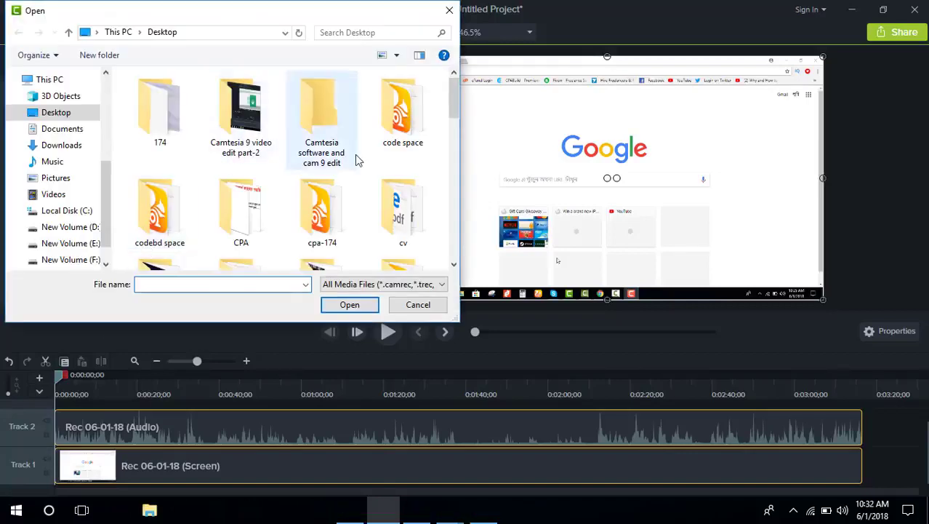
scroll(223, 173, down, 3)
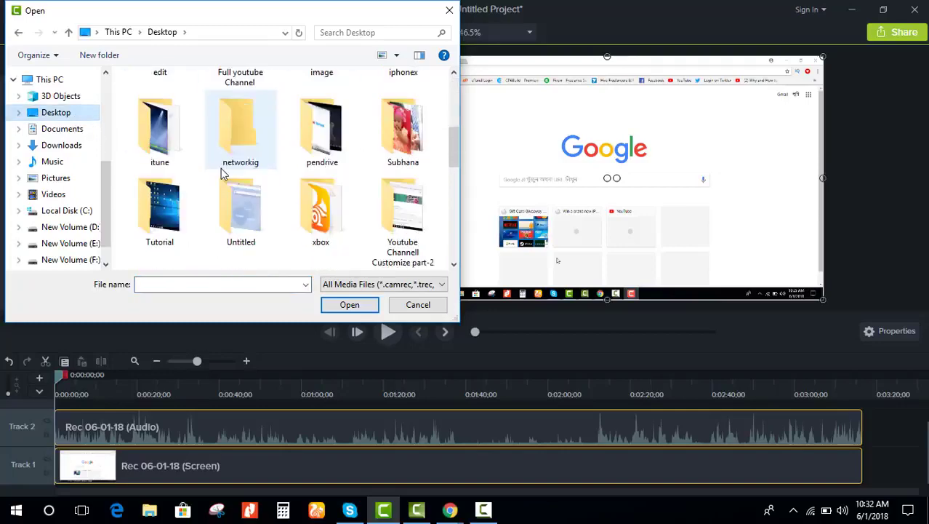
scroll(224, 173, down, 1)
double_click(188, 204)
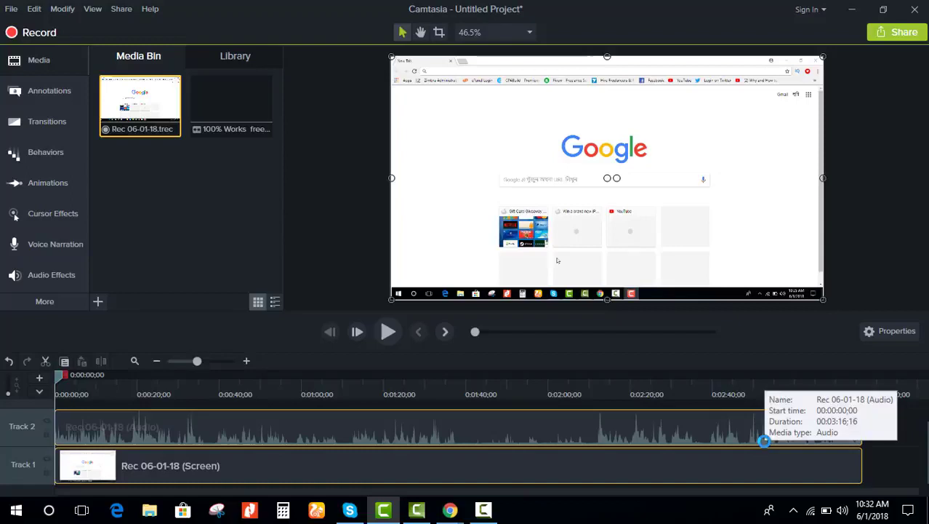
click(238, 114)
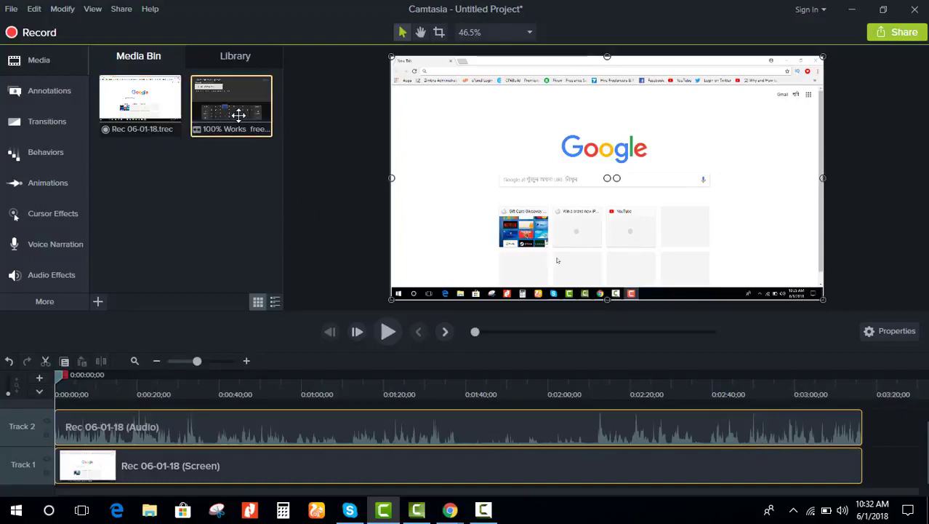
right_click(239, 114)
click(294, 129)
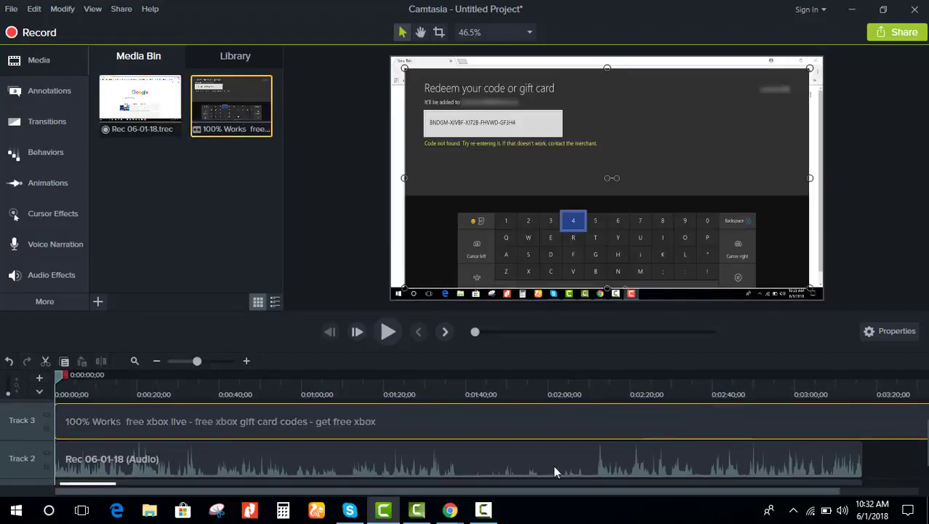
Step: Drag the xbox clip to Track 2, right after the recording's audio ends
scroll(395, 416, down, 1)
scroll(271, 425, up, 2)
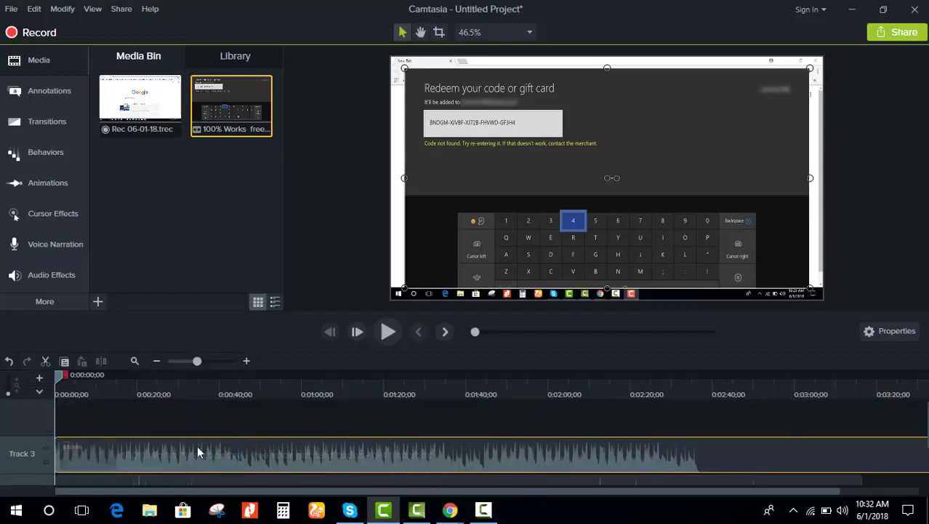
scroll(197, 445, down, 1)
drag(214, 420, 924, 425)
drag(927, 464, 827, 469)
scroll(632, 455, down, 1)
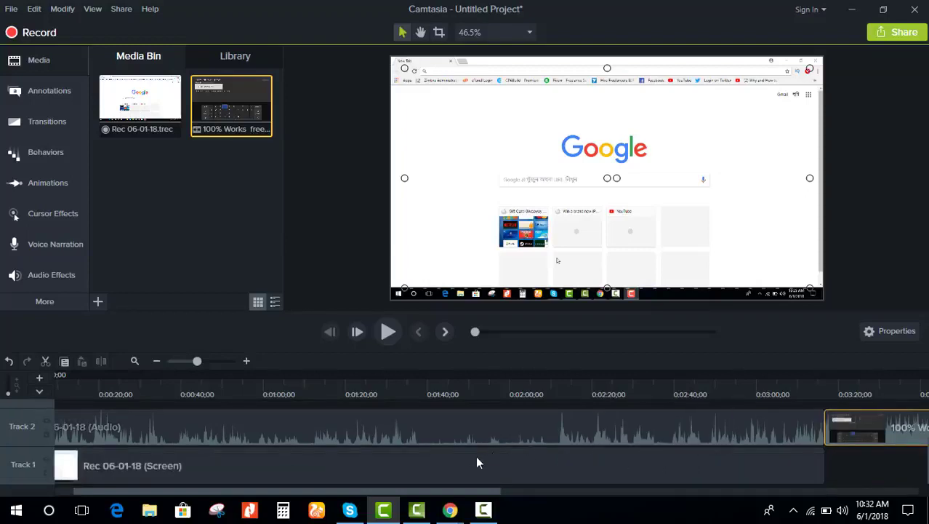
click(445, 449)
click(442, 426)
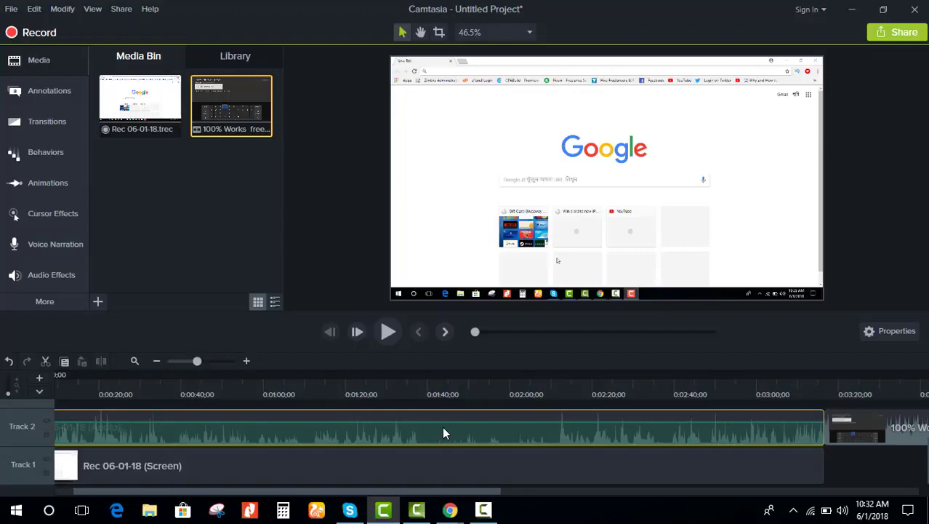
Step: Delete the Rec 06-01-18 audio clip from Track 2, then select the screen clip on Track 1
scroll(535, 459, up, 1)
scroll(496, 455, down, 1)
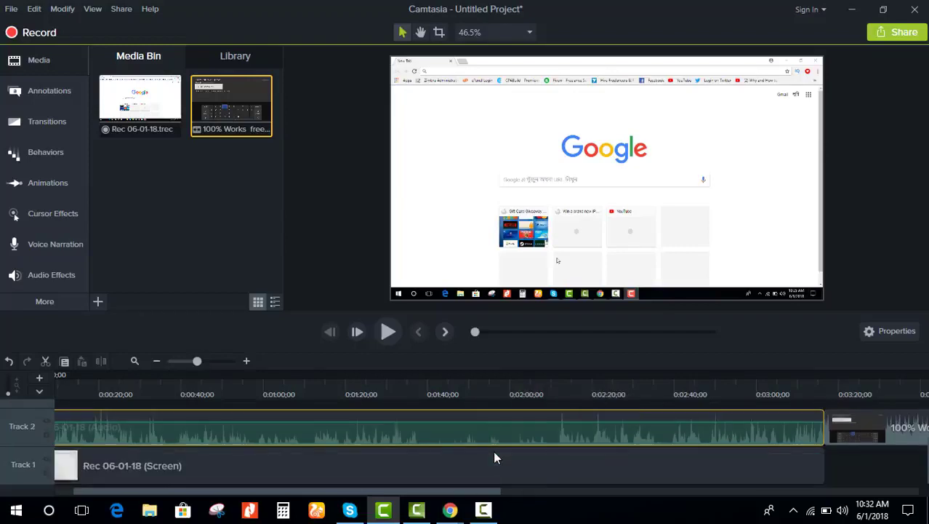
click(40, 377)
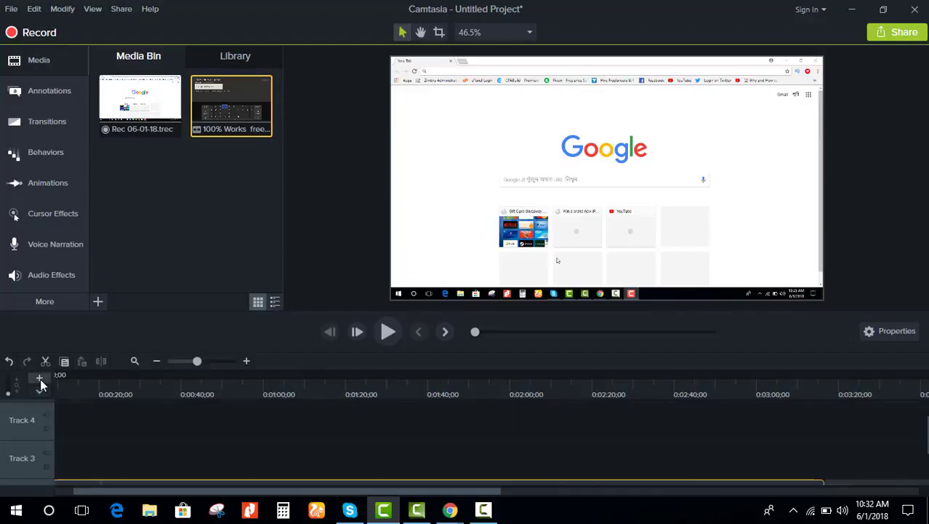
scroll(263, 448, down, 2)
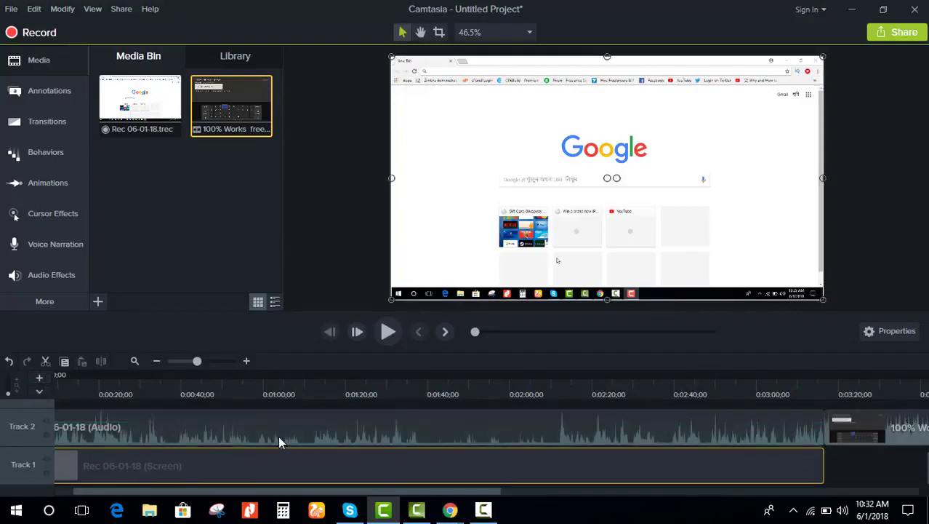
key(Delete)
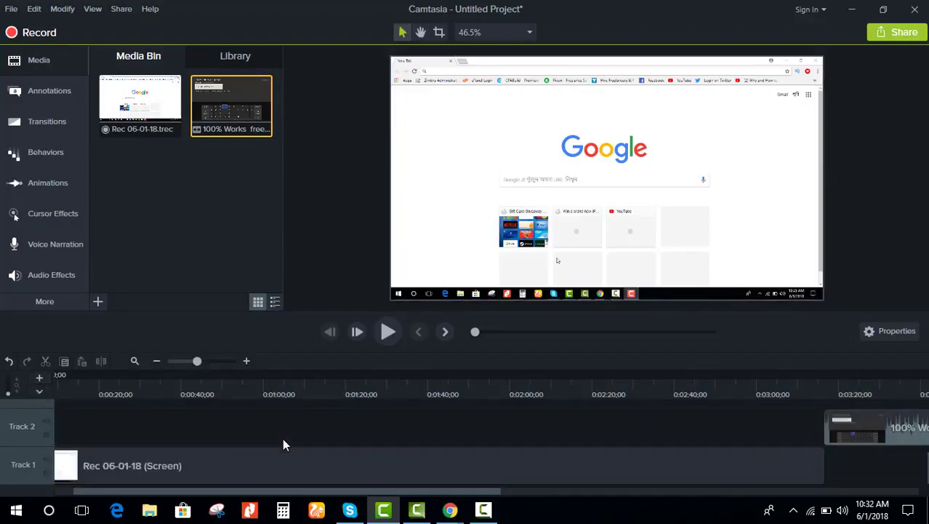
click(281, 457)
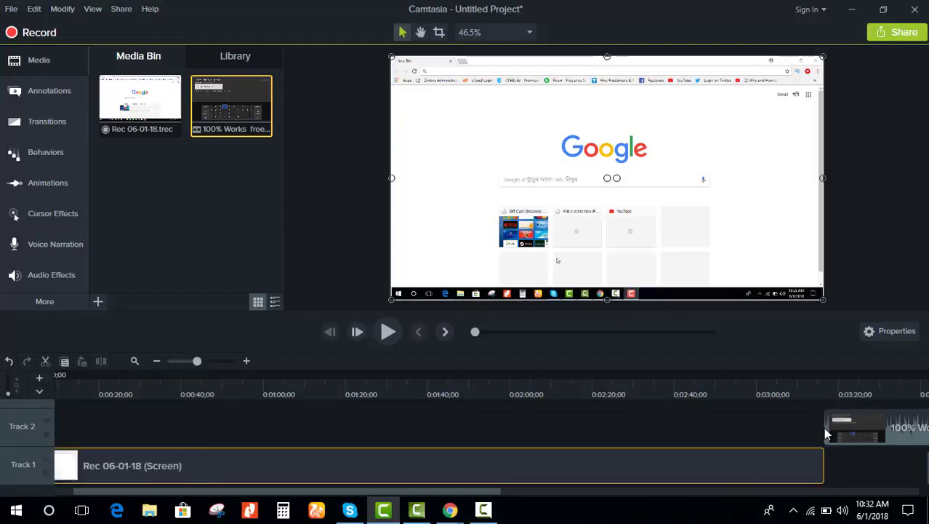
drag(436, 494, 640, 494)
Step: Separate the xbox clip's audio and video, delete the audio, and scroll back to 0:00
click(615, 436)
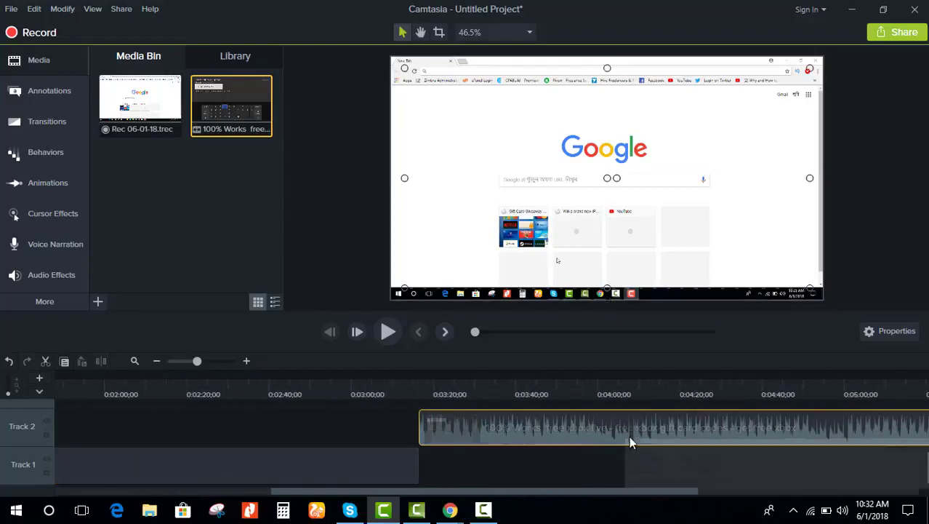
right_click(611, 423)
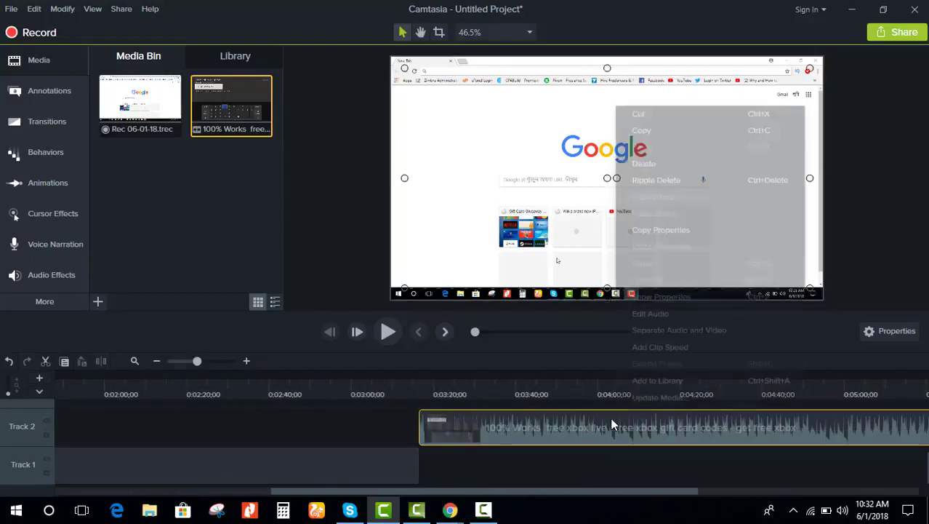
click(661, 329)
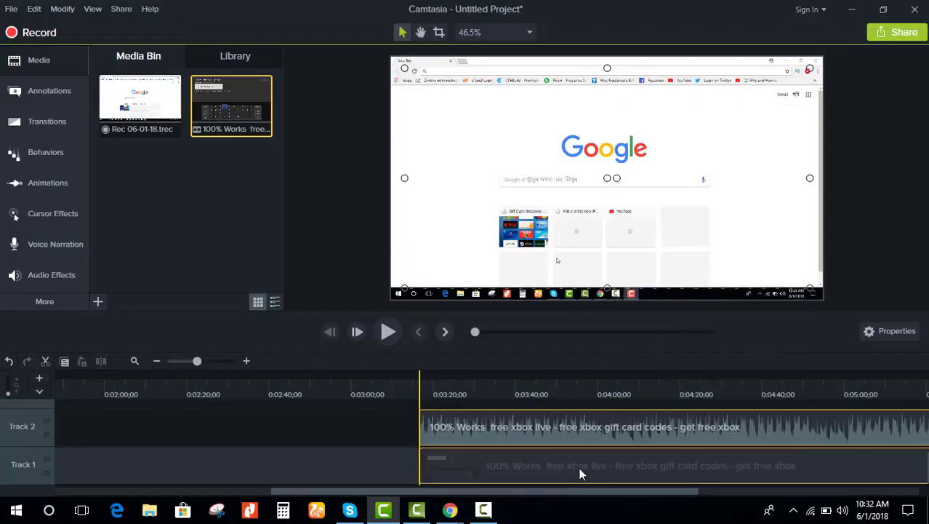
click(592, 437)
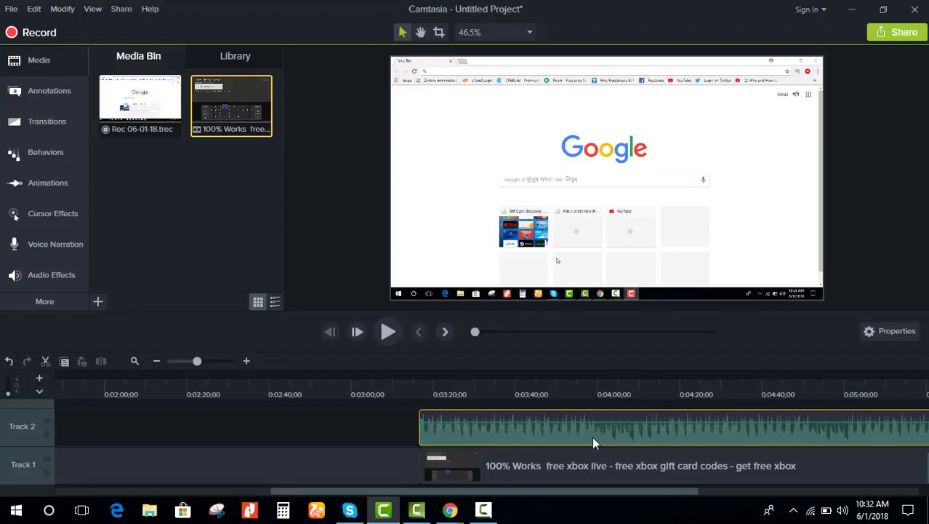
key(Delete)
click(575, 464)
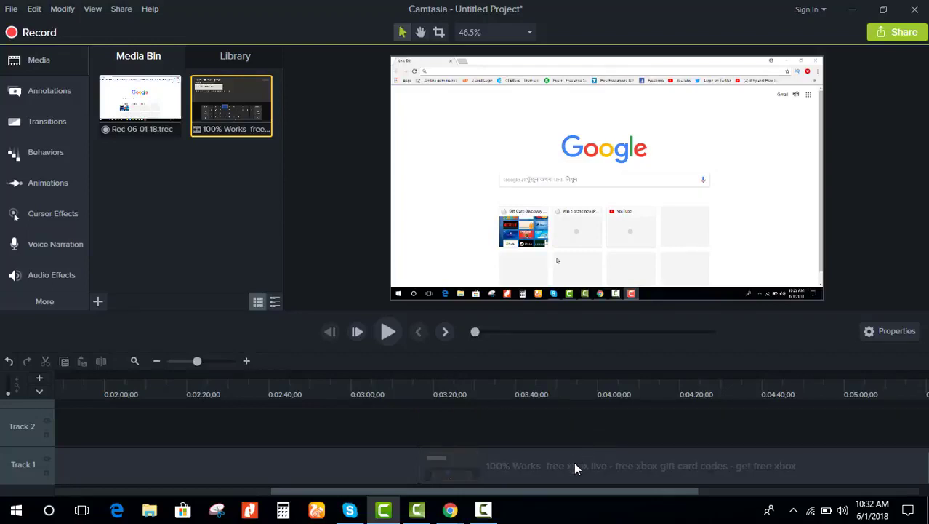
right_click(611, 468)
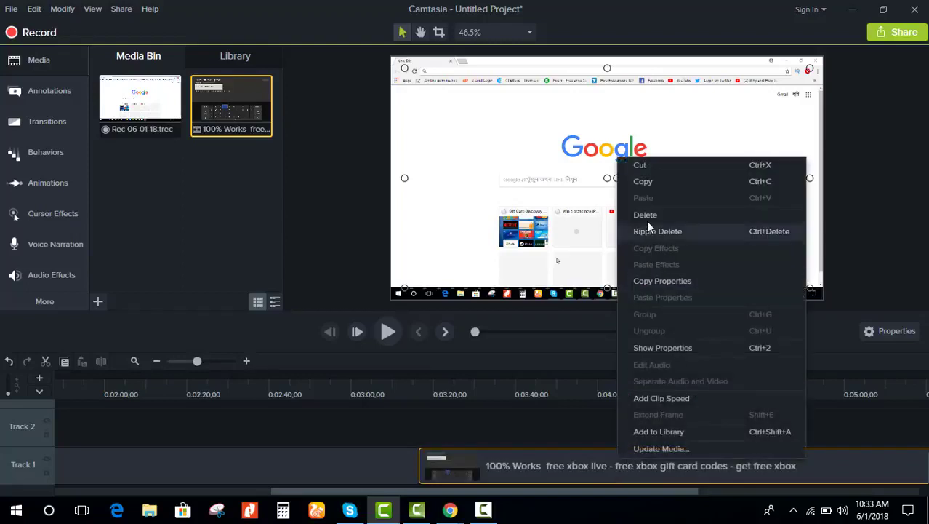
click(543, 460)
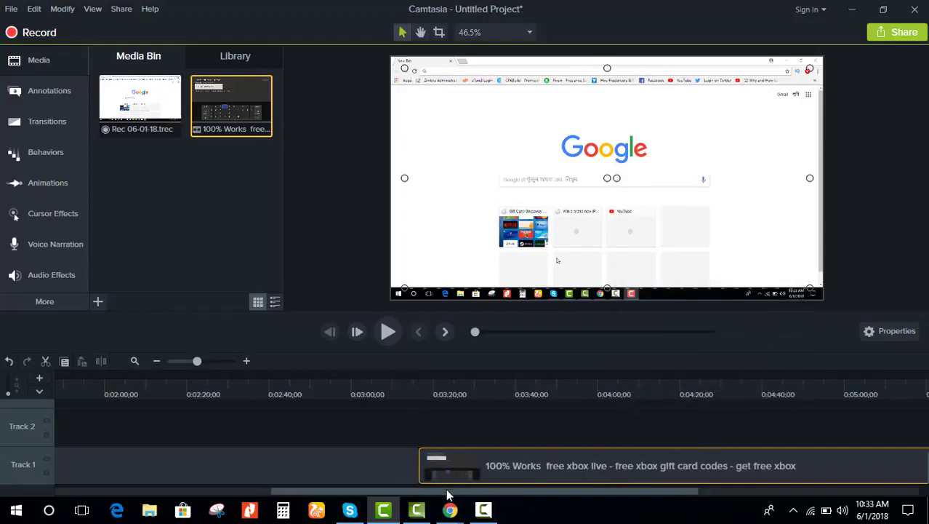
drag(449, 495, 207, 498)
click(229, 473)
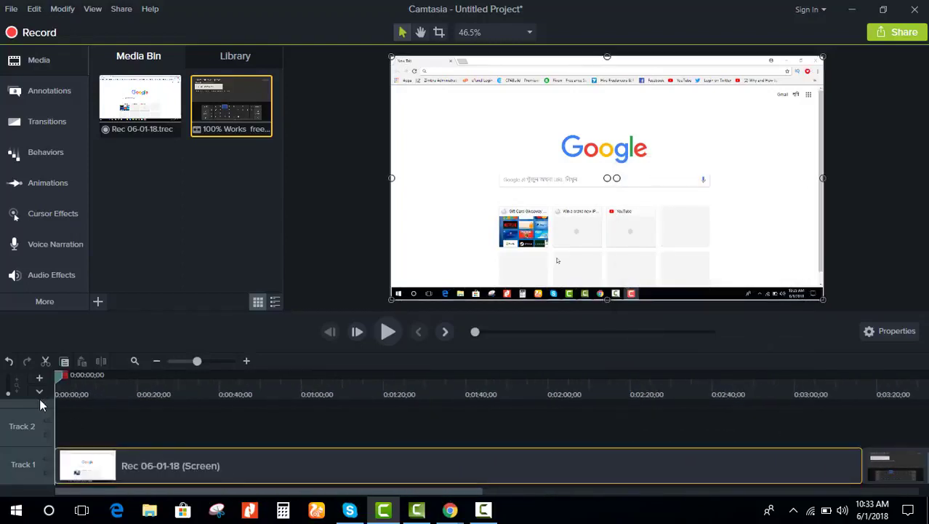
Step: Split the recording at 0:00:09;18, remove the opening piece, and move the rest to 0:00
drag(70, 381, 111, 380)
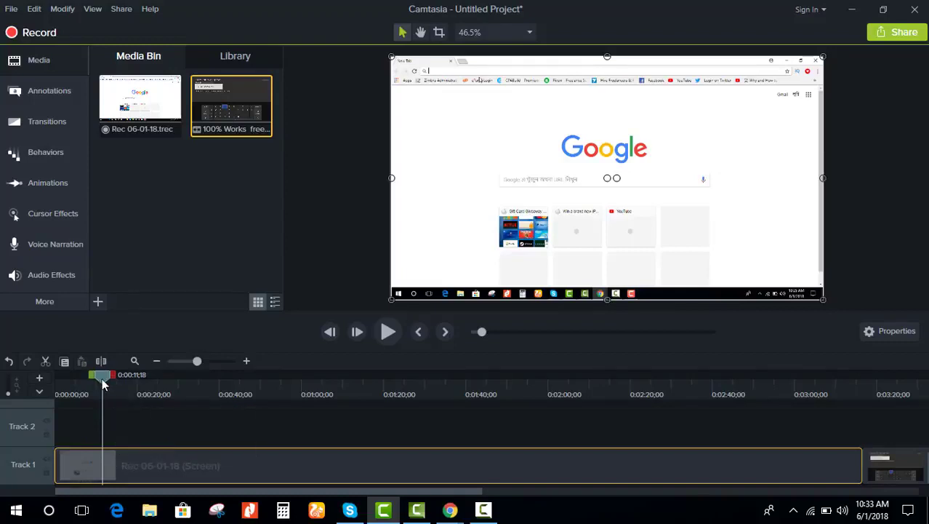
drag(106, 380, 94, 379)
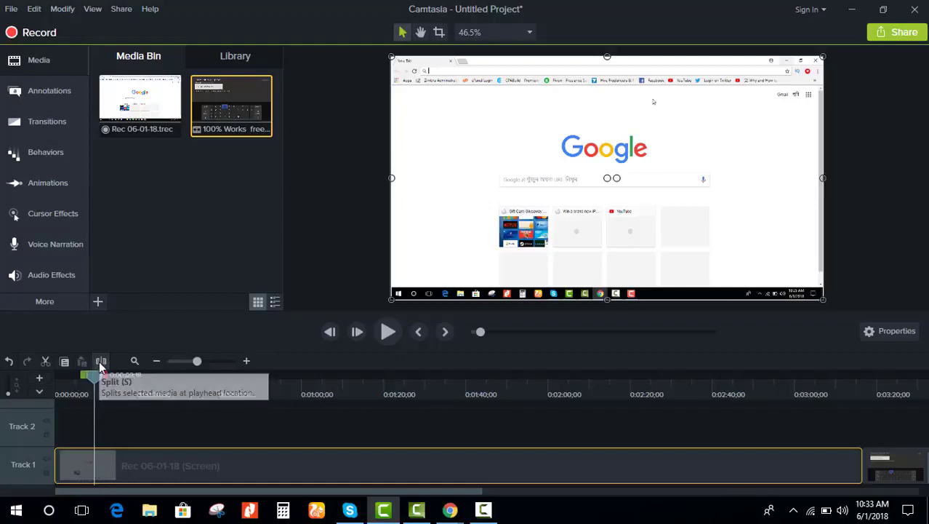
click(100, 361)
drag(71, 467, 104, 470)
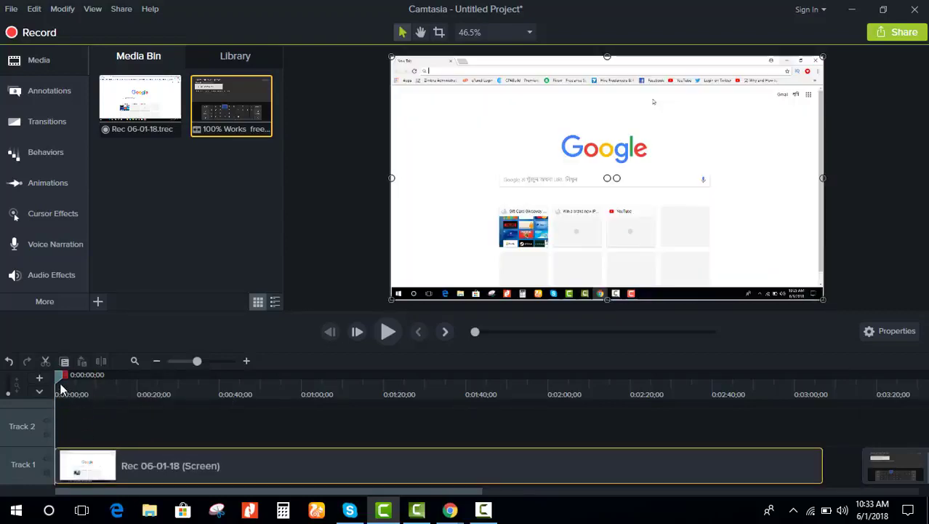
drag(62, 380, 88, 392)
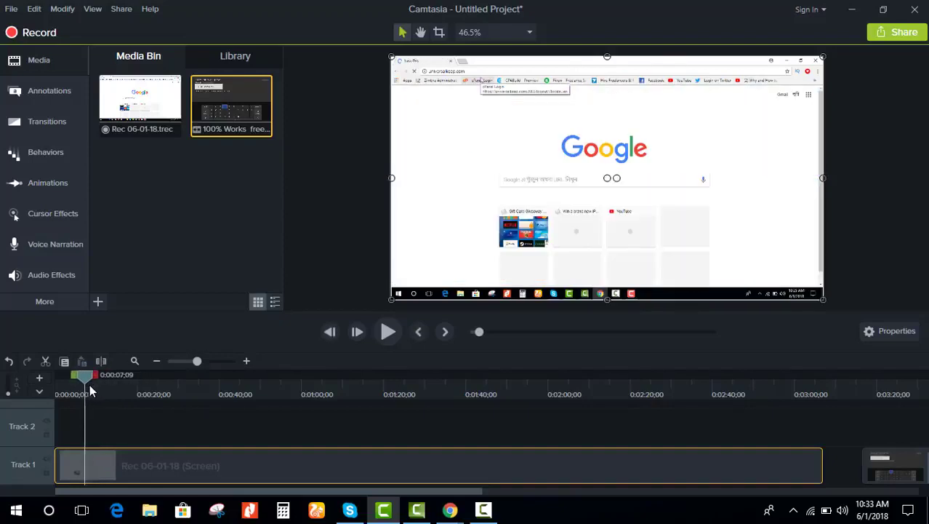
mouse_move(85, 380)
mouse_down()
mouse_move(63, 376)
mouse_move(72, 380)
mouse_up()
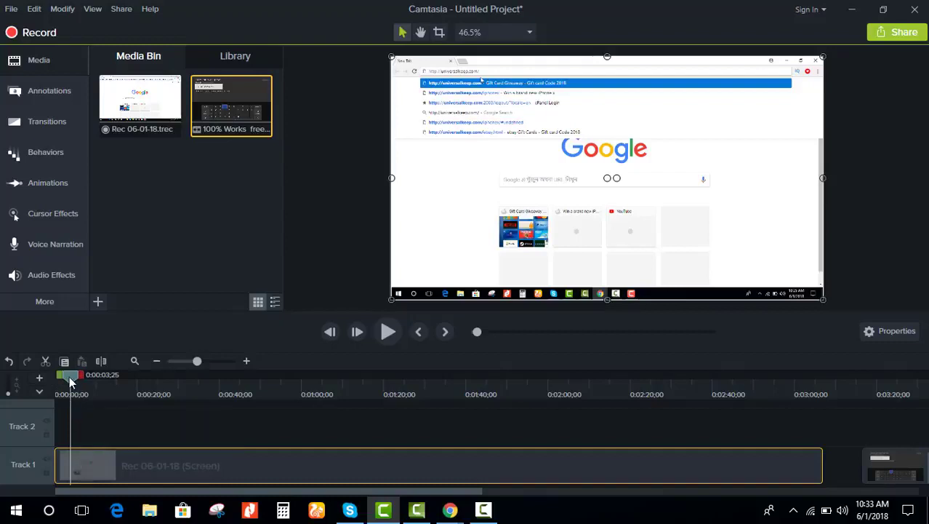
drag(70, 381, 63, 381)
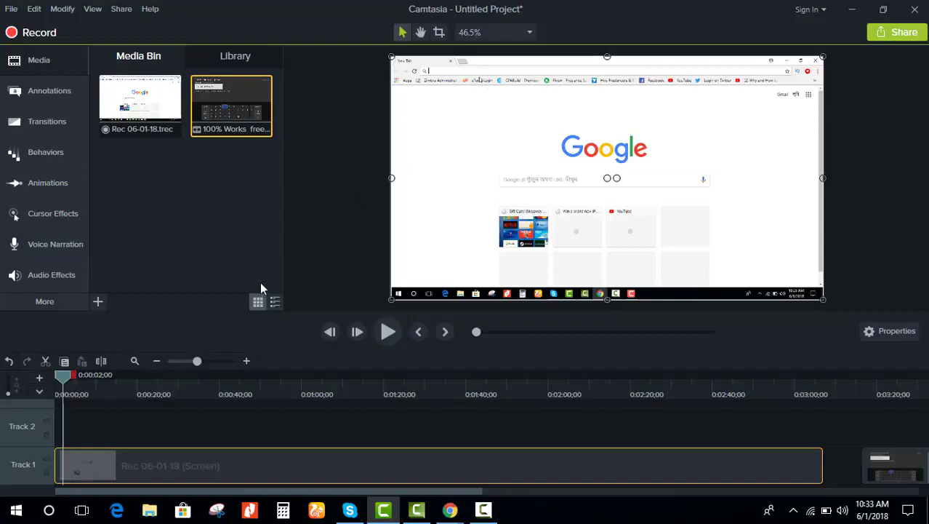
Step: Zoom-n-Pan the recording's start to about 309% on the browser's address bar
click(50, 182)
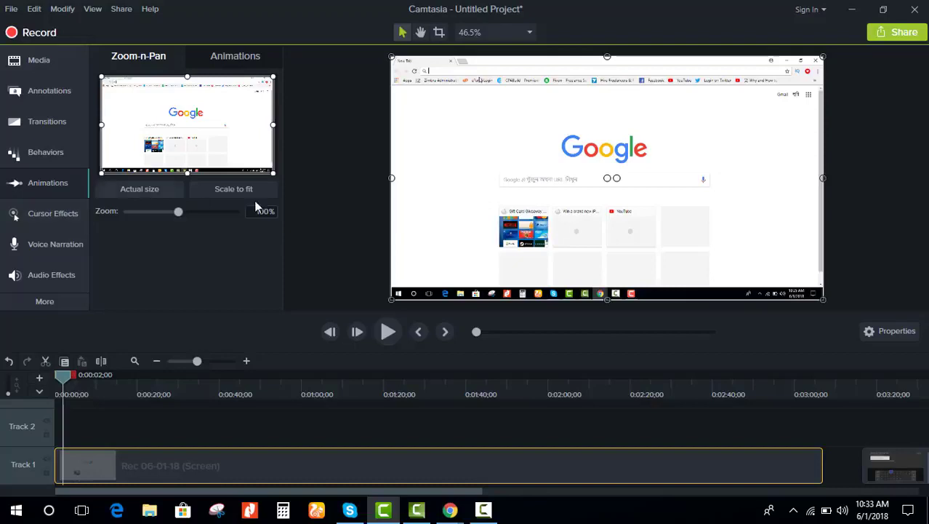
drag(271, 171, 160, 109)
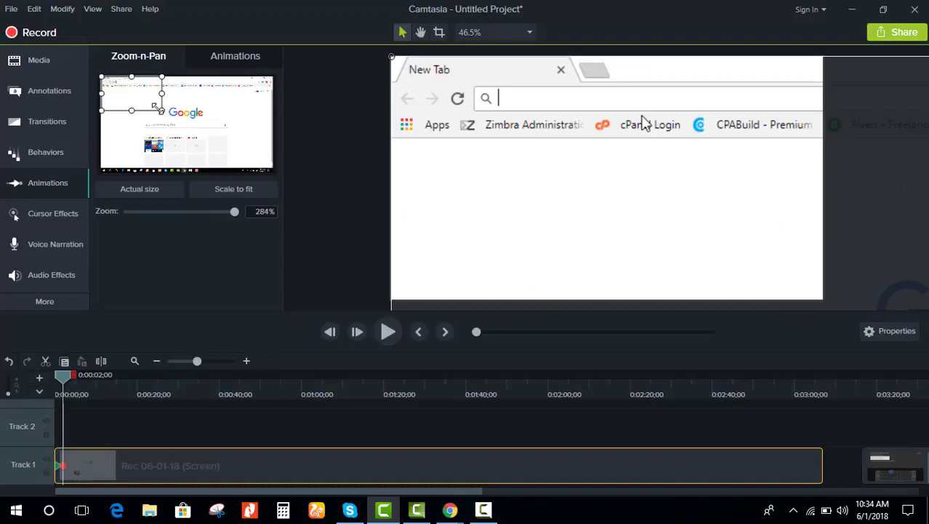
drag(153, 107, 148, 104)
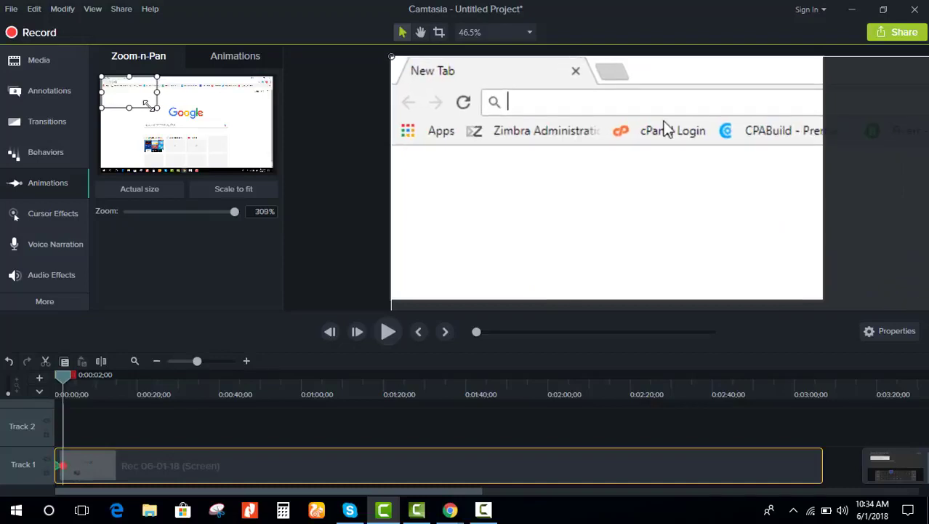
drag(149, 105, 149, 106)
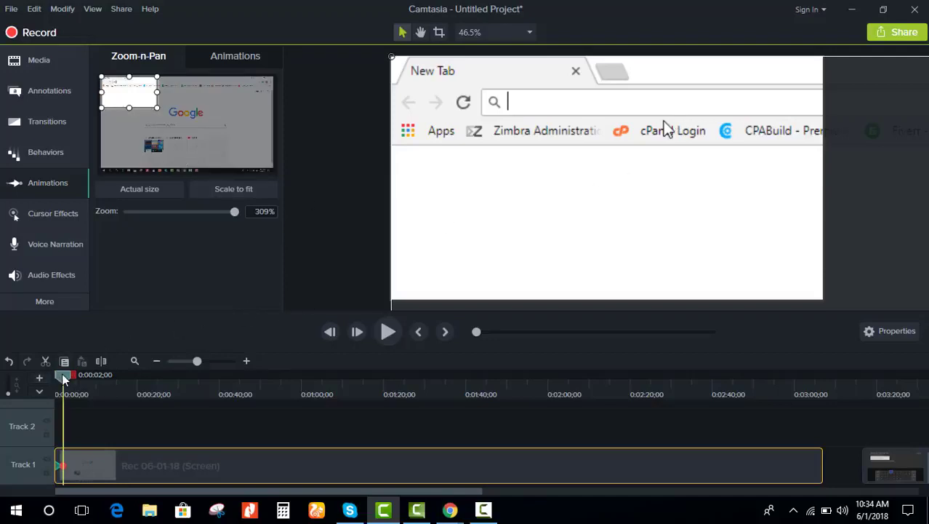
Step: At about 0:08, zoom back out with Scale to fit to 100%
drag(64, 378, 91, 381)
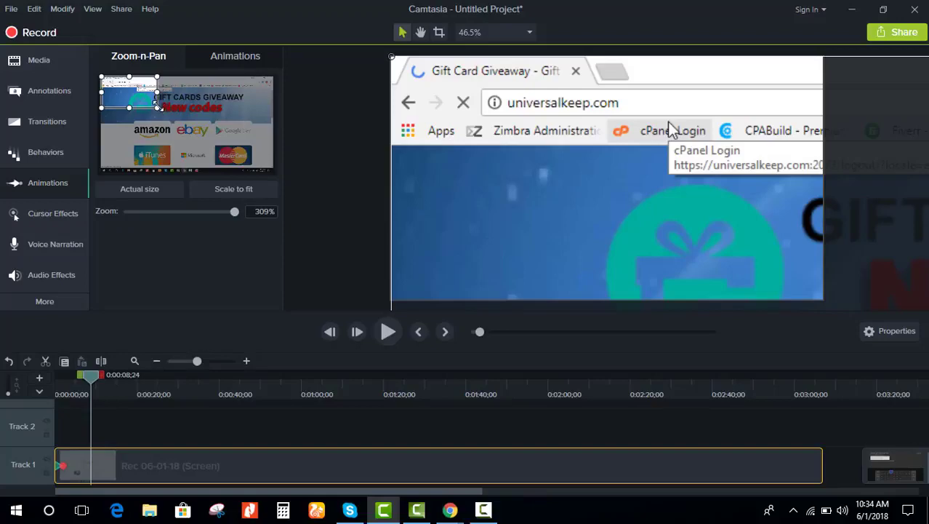
drag(157, 108, 239, 153)
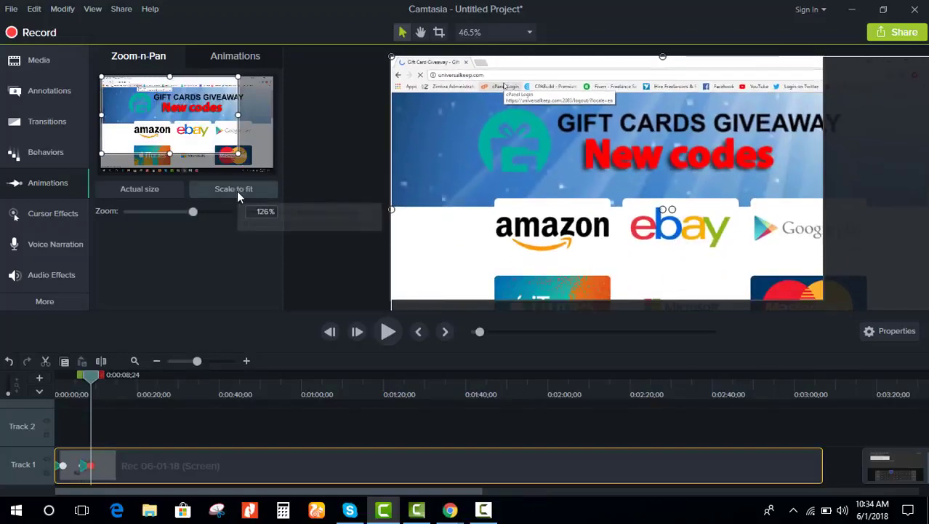
click(237, 191)
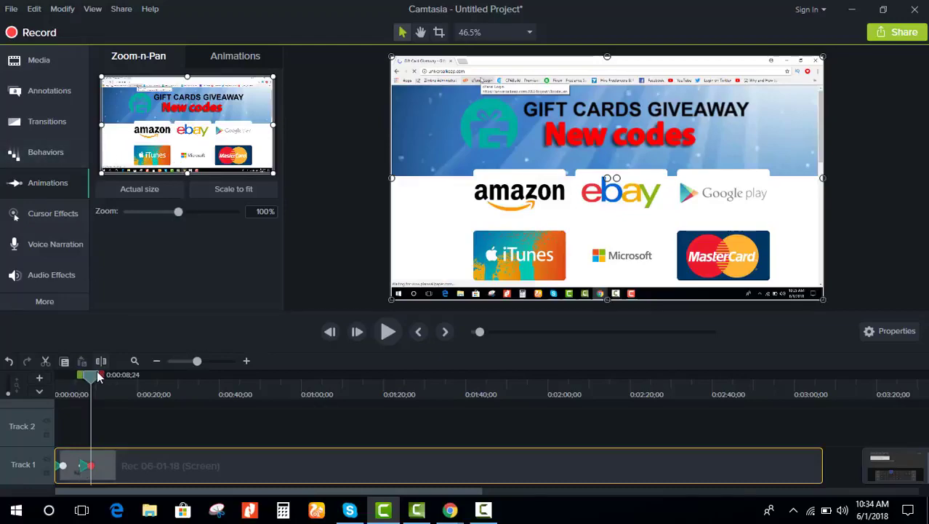
drag(91, 375, 60, 374)
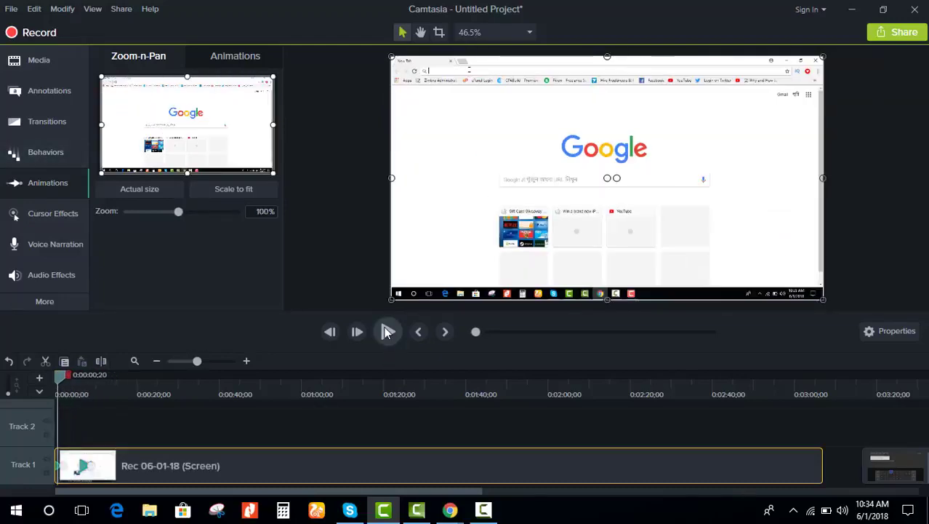
Step: Preview the 309% address-bar zoom, park the playhead at 0:00:04;25, and show callout annotations
click(388, 332)
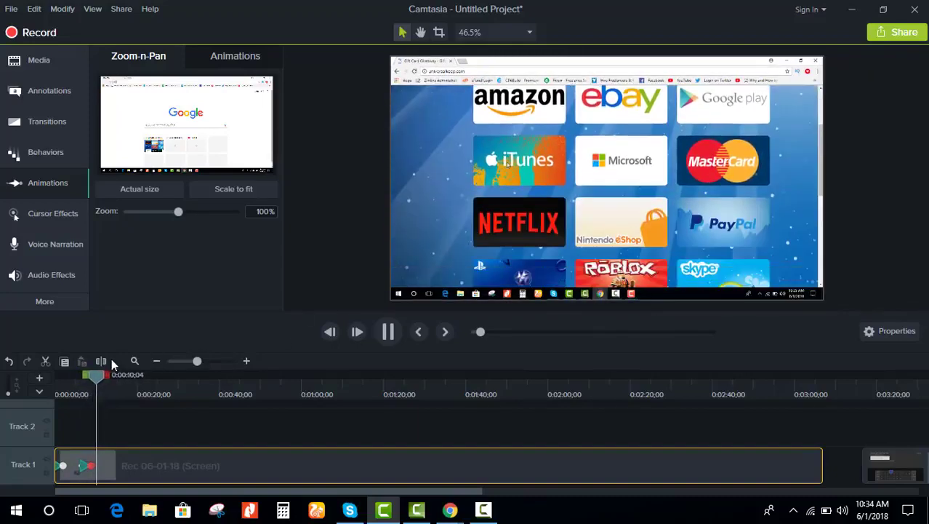
click(67, 384)
drag(63, 385, 75, 388)
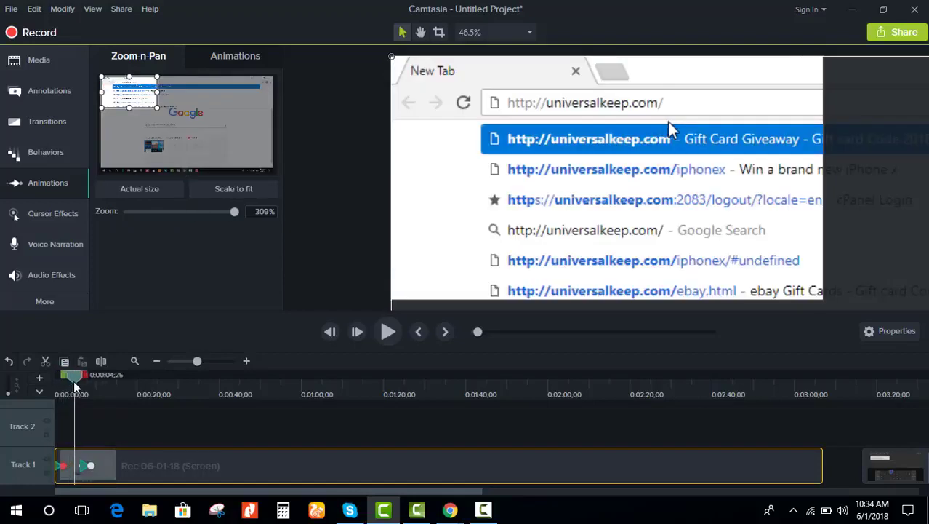
click(88, 434)
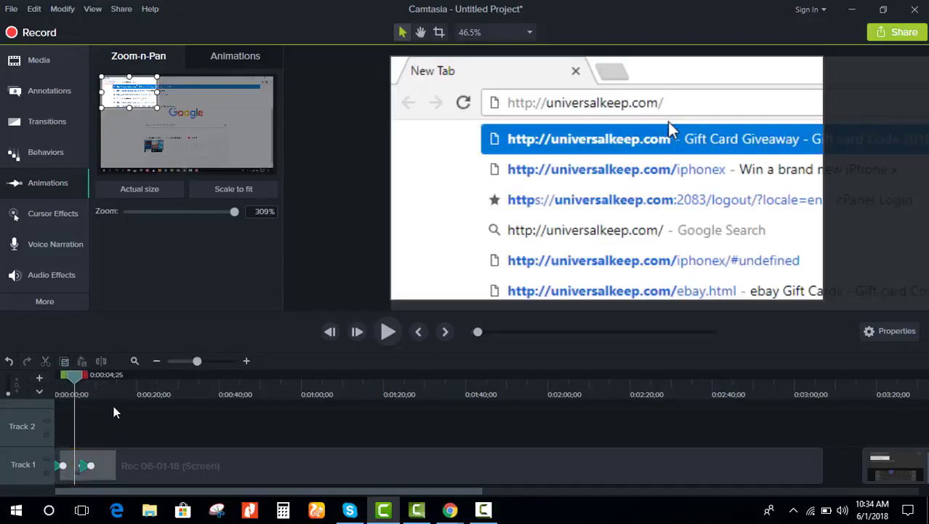
click(40, 102)
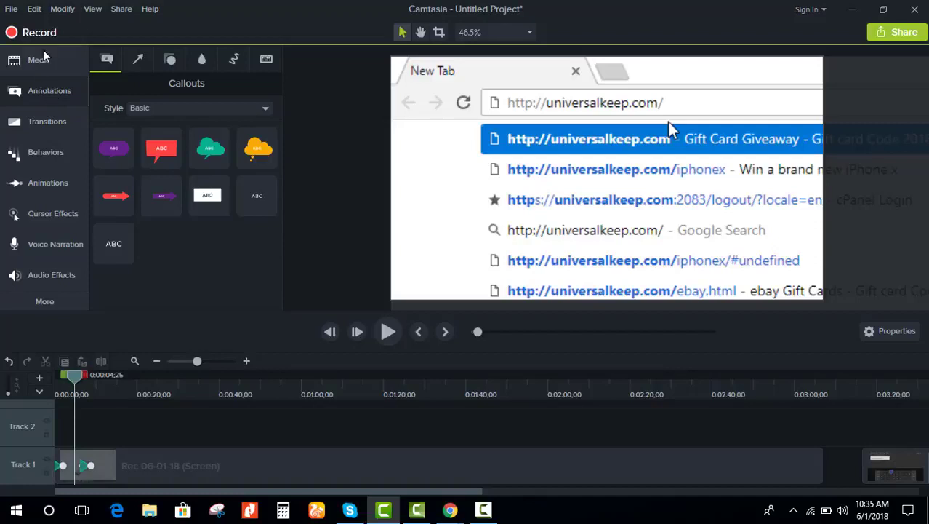
Step: Add a red callout on Track 2, tilted with its tail up, just below the address bar
click(51, 91)
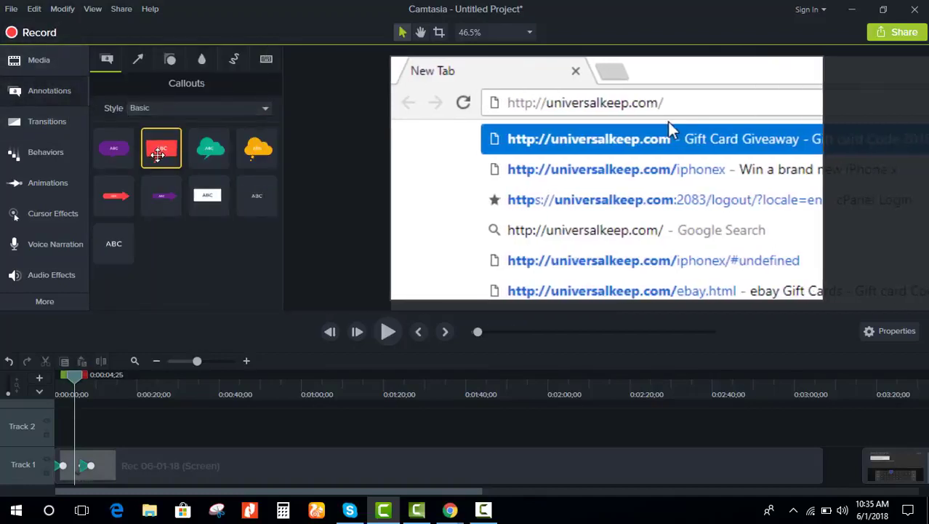
drag(158, 154, 84, 425)
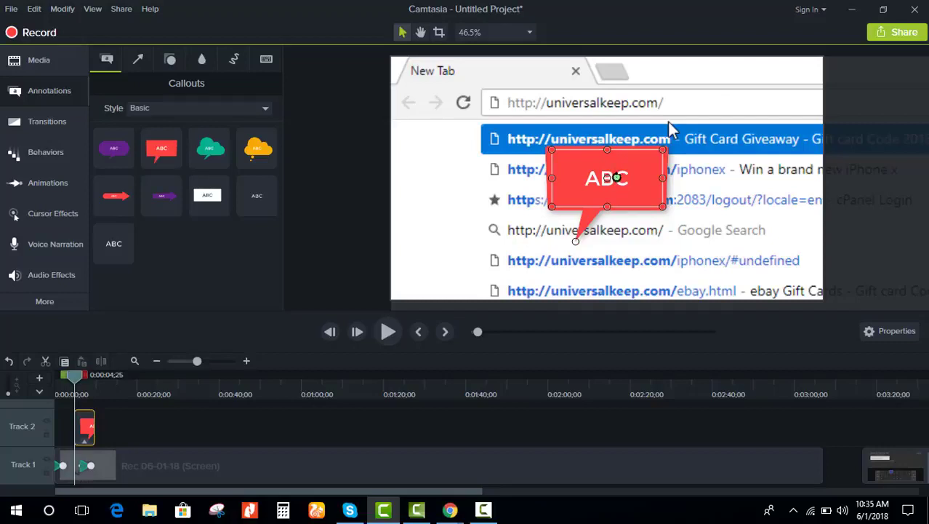
drag(617, 177, 576, 186)
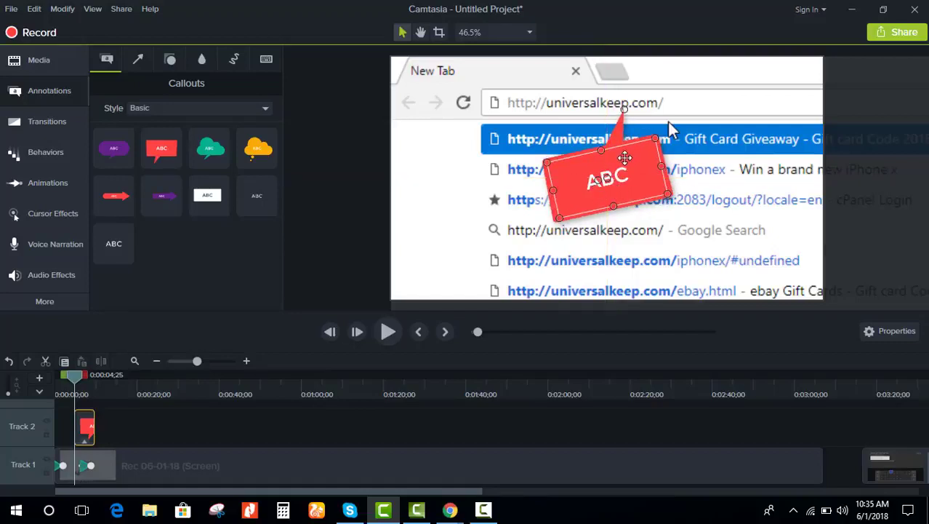
drag(623, 157, 624, 164)
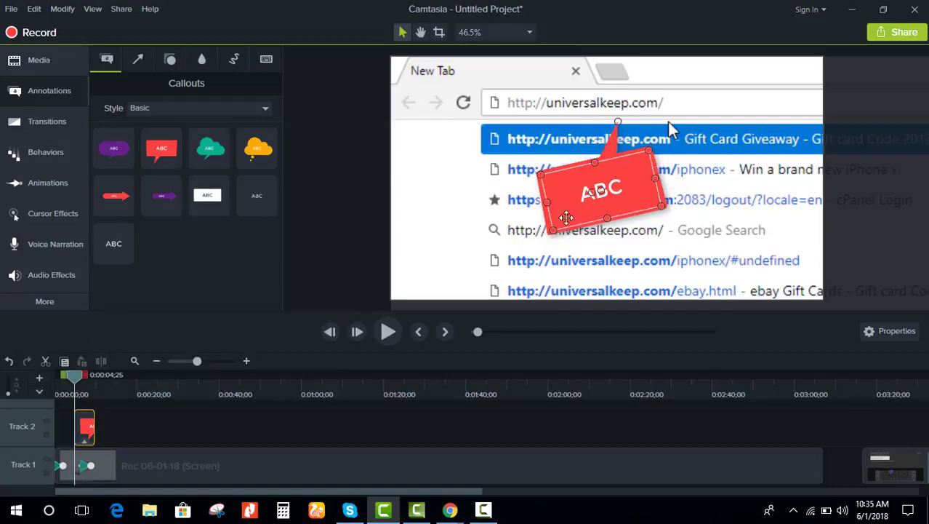
double_click(620, 182)
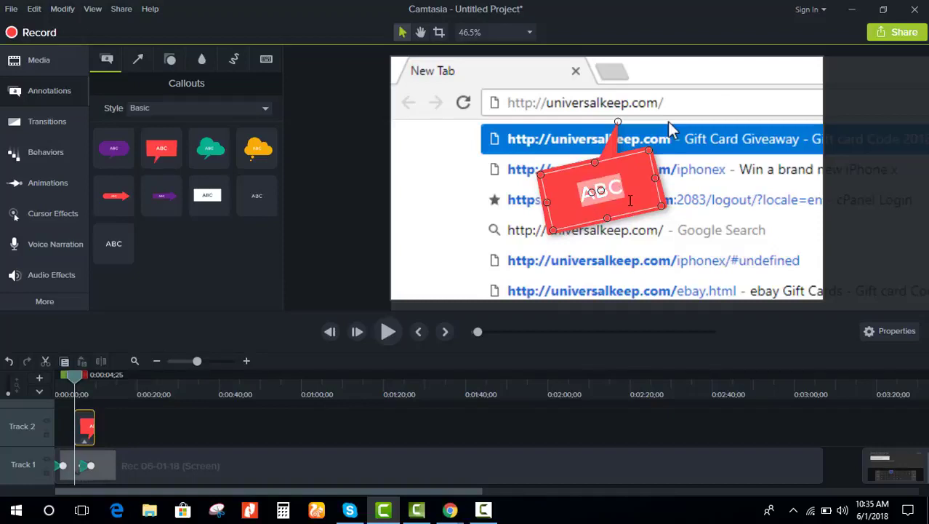
text(www.)
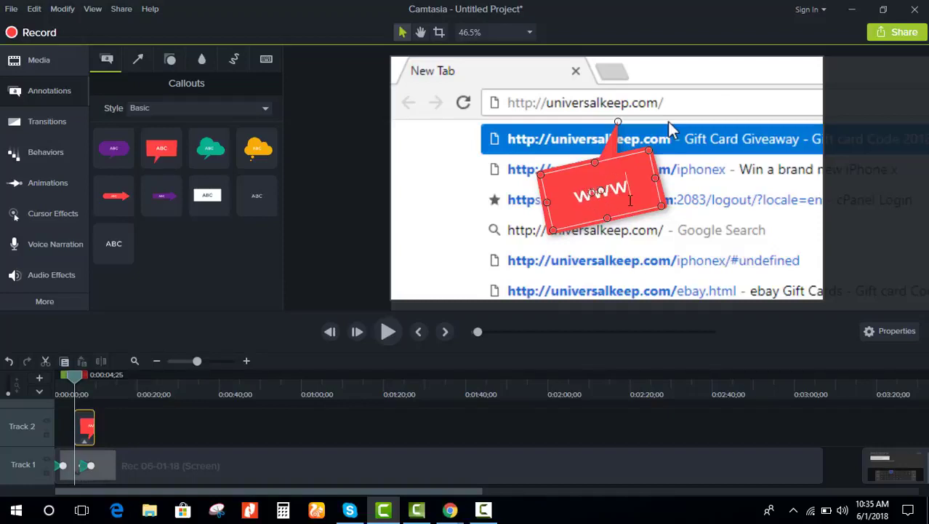
text(u)
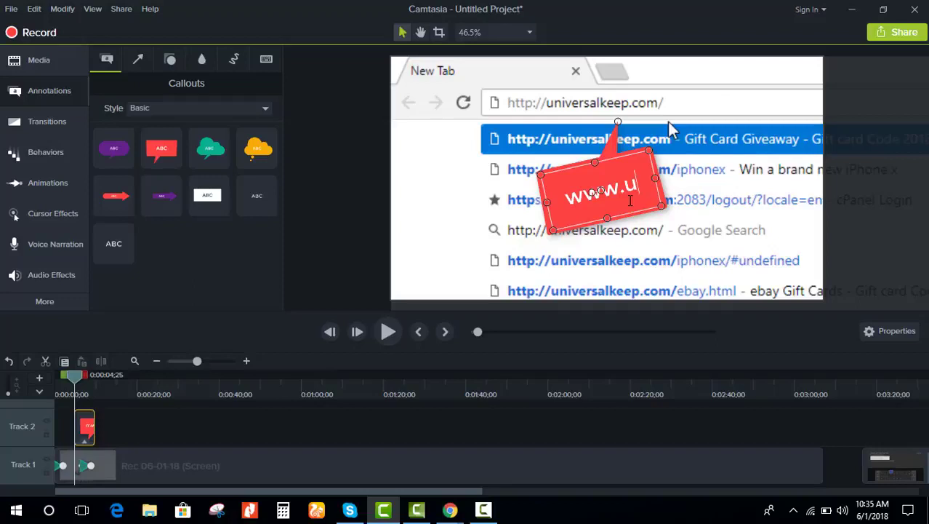
text(niversal)
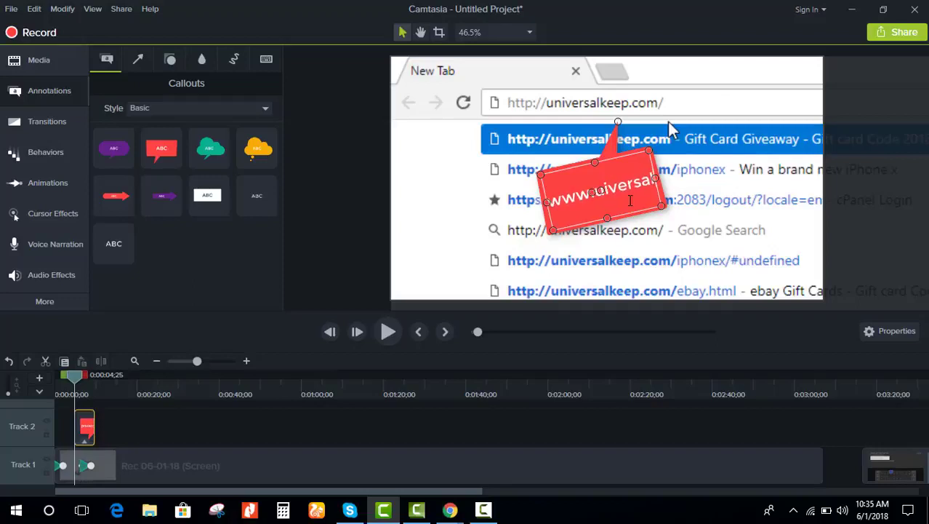
text(keep.com)
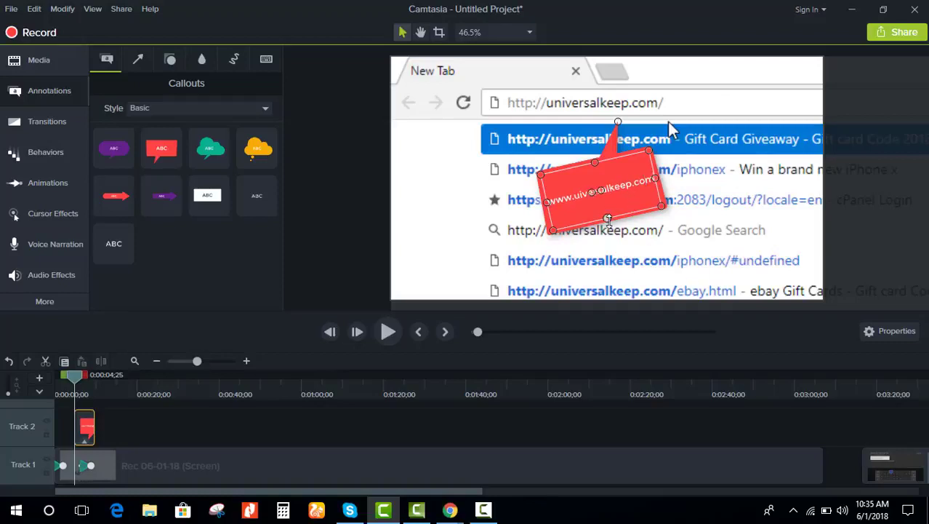
drag(607, 218, 601, 188)
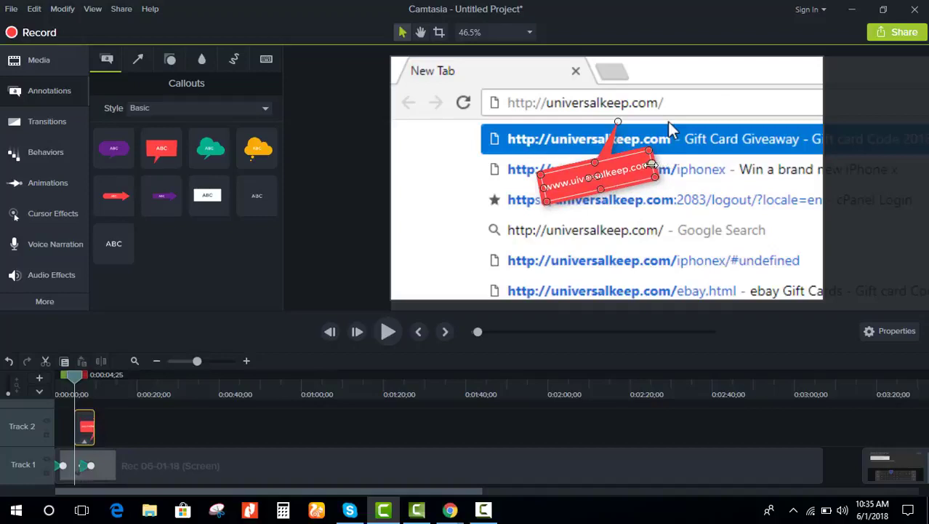
drag(653, 166, 745, 148)
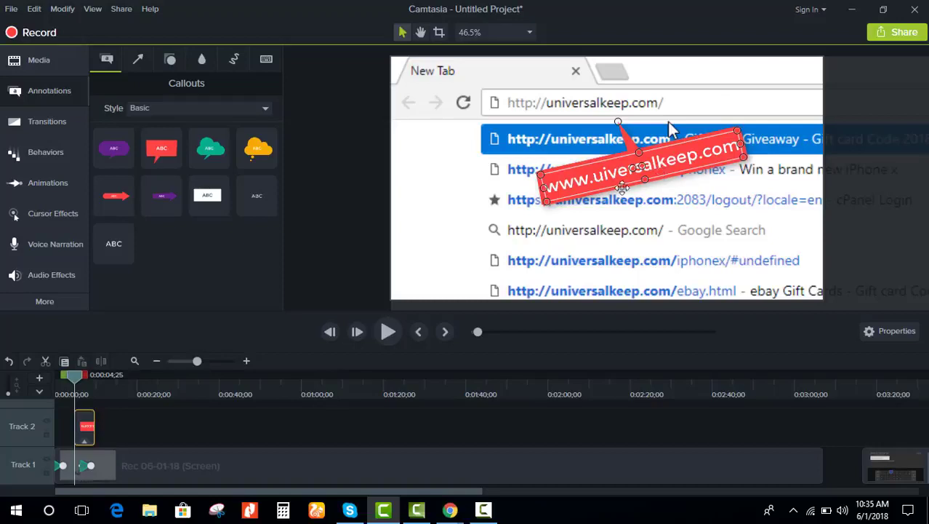
drag(740, 144, 792, 134)
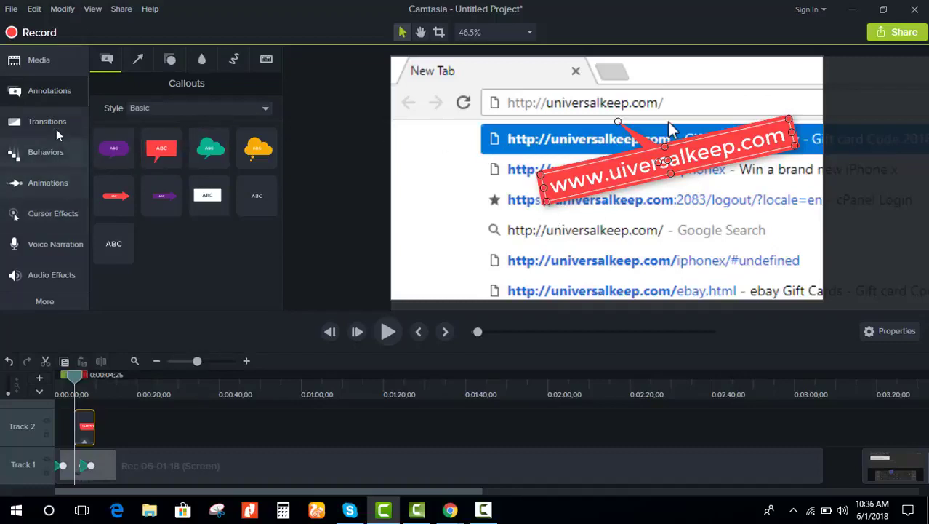
Step: Apply the Jump And Fall behavior to the red URL callout clip on Track 2
click(46, 153)
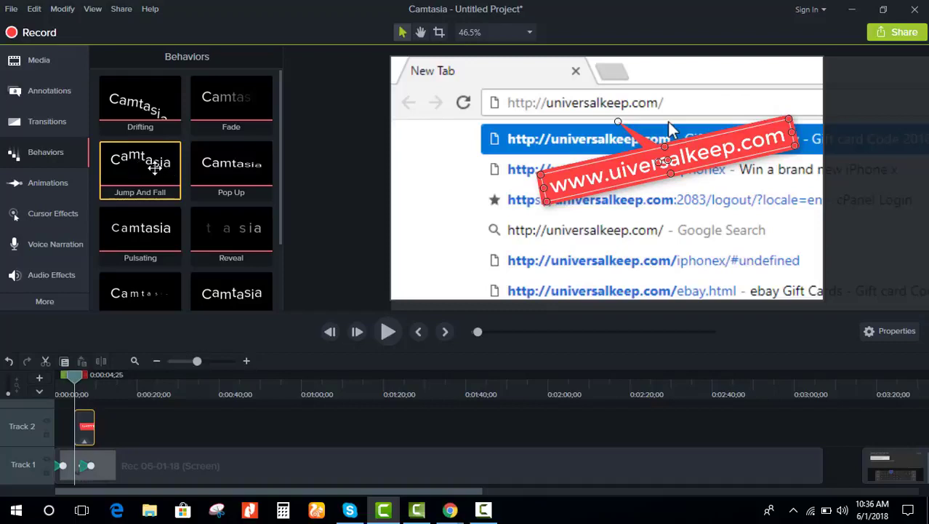
drag(149, 166, 83, 439)
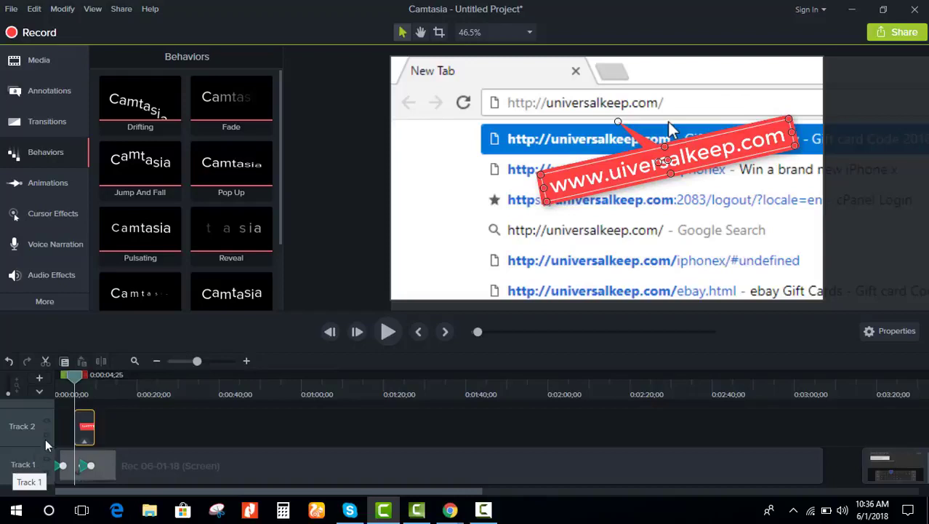
click(147, 431)
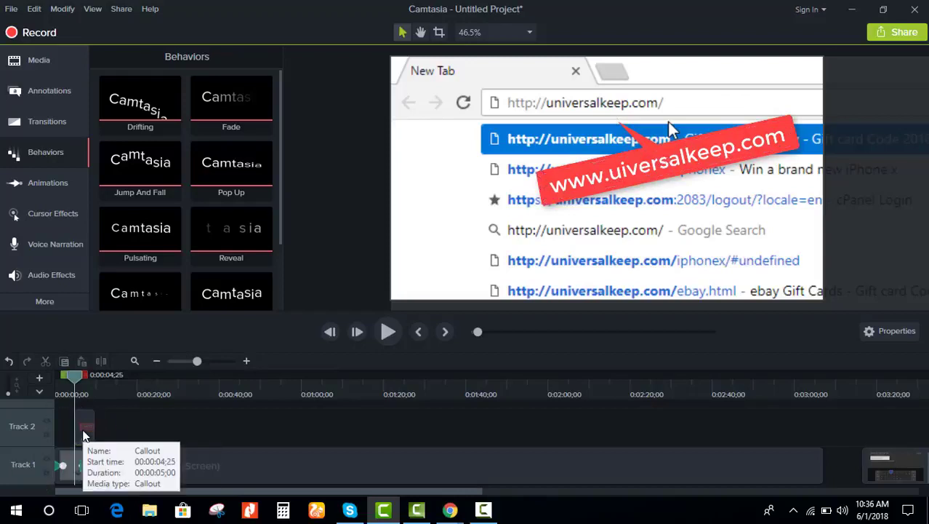
click(84, 435)
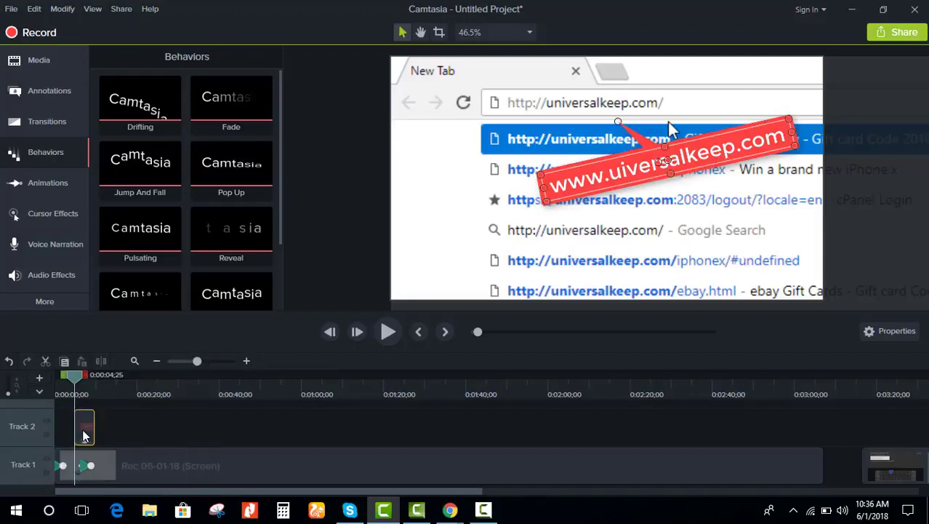
right_click(147, 162)
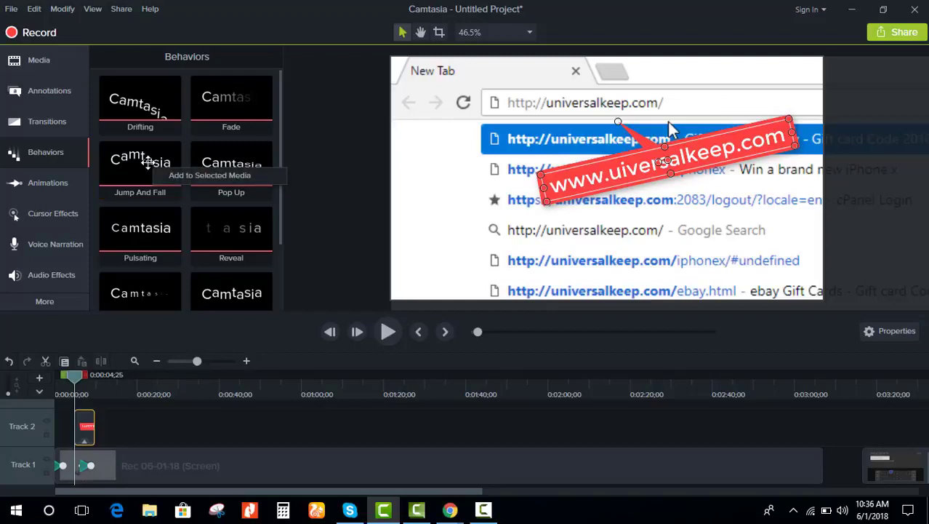
click(207, 176)
drag(140, 161, 94, 422)
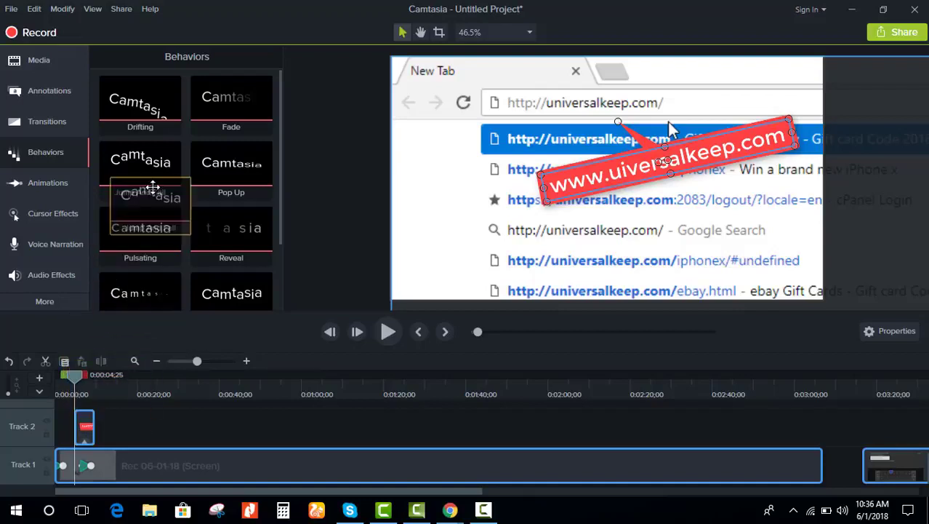
click(87, 423)
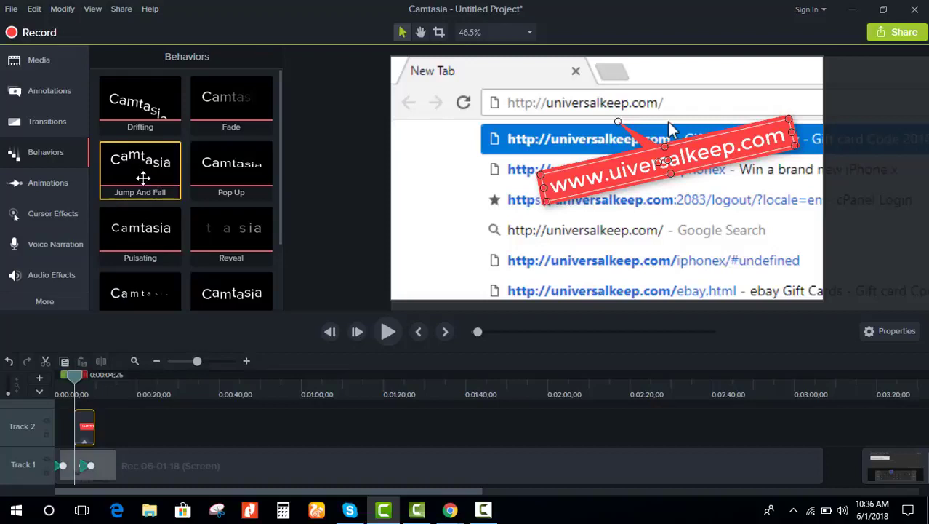
drag(144, 178, 89, 442)
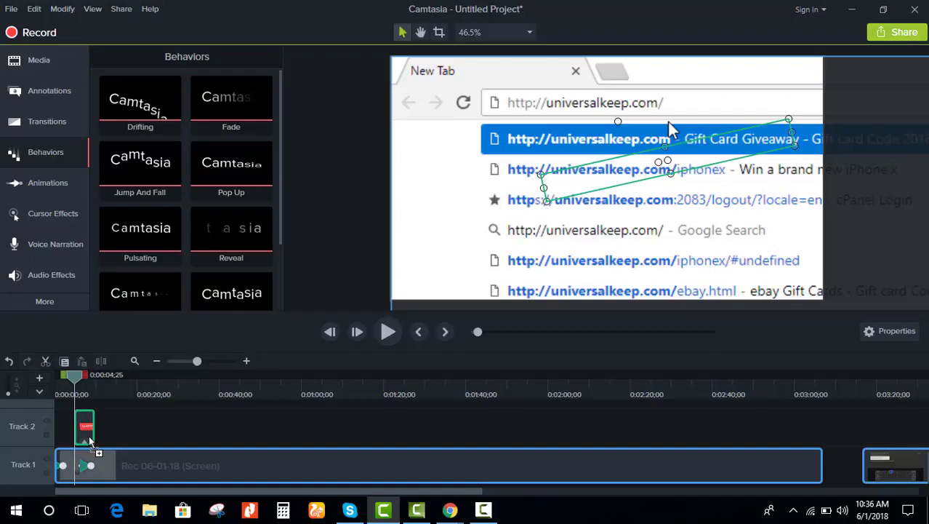
drag(89, 441, 86, 437)
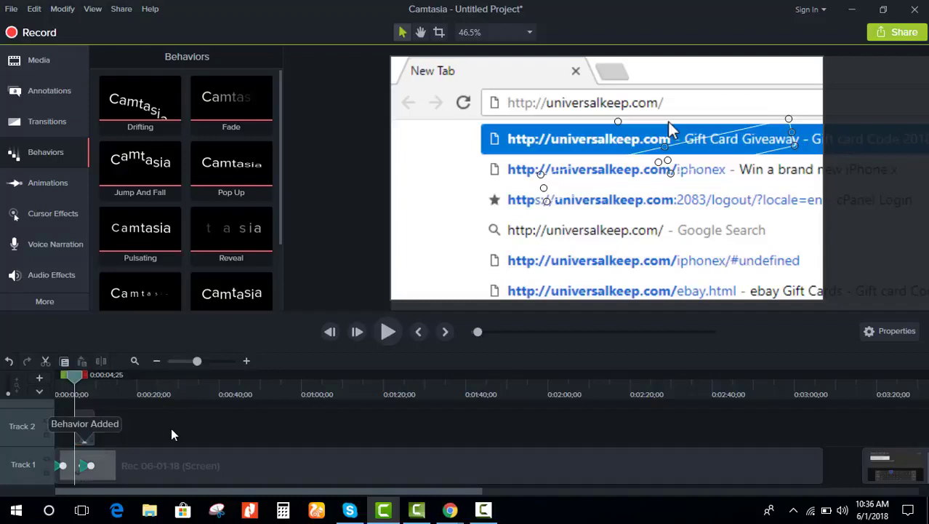
click(84, 436)
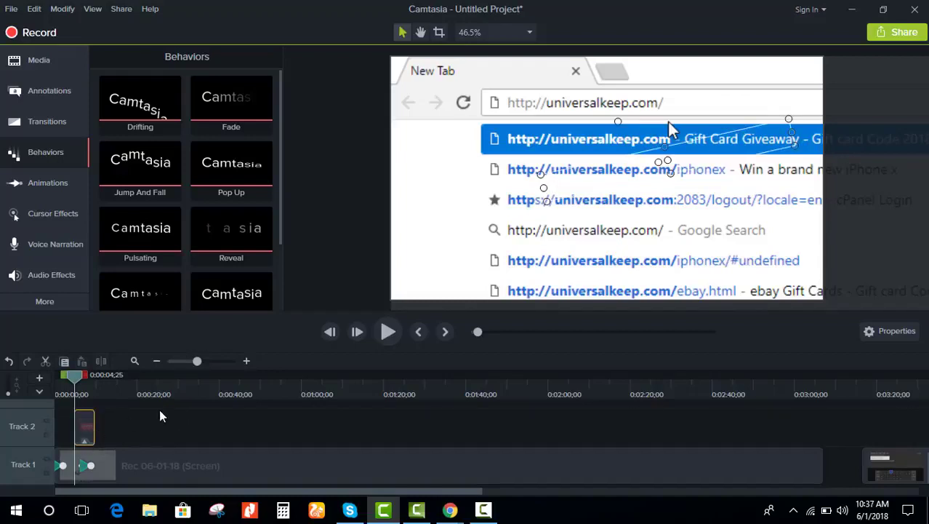
click(389, 333)
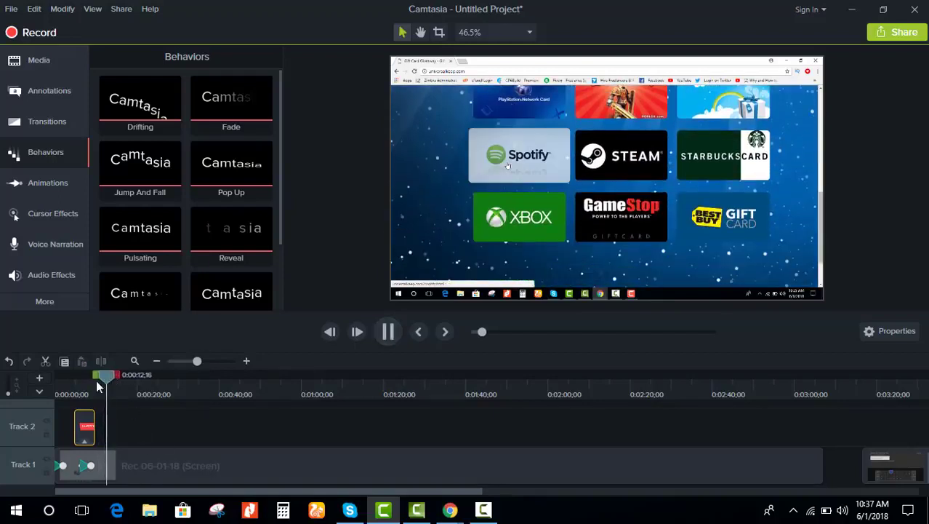
drag(100, 386, 75, 389)
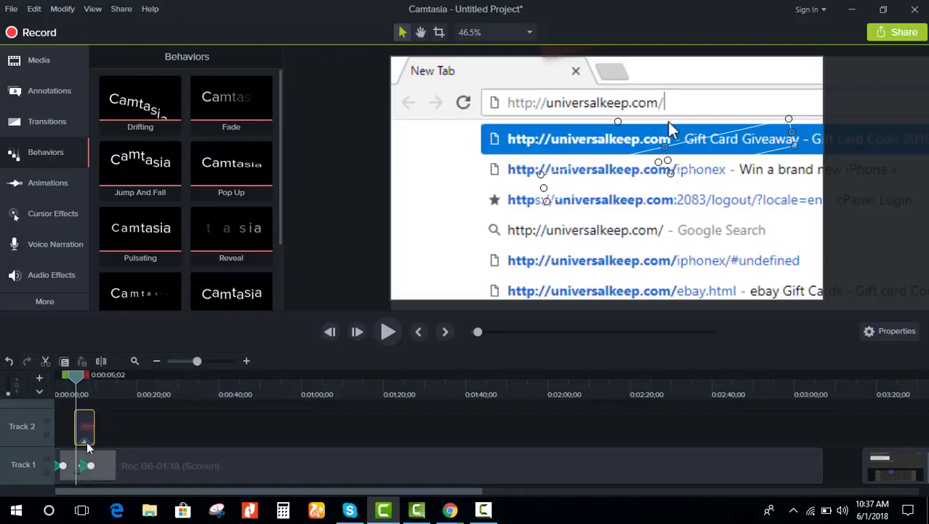
Step: Delete the Jump And Fall behavior from the Track 2 callout clip
click(85, 441)
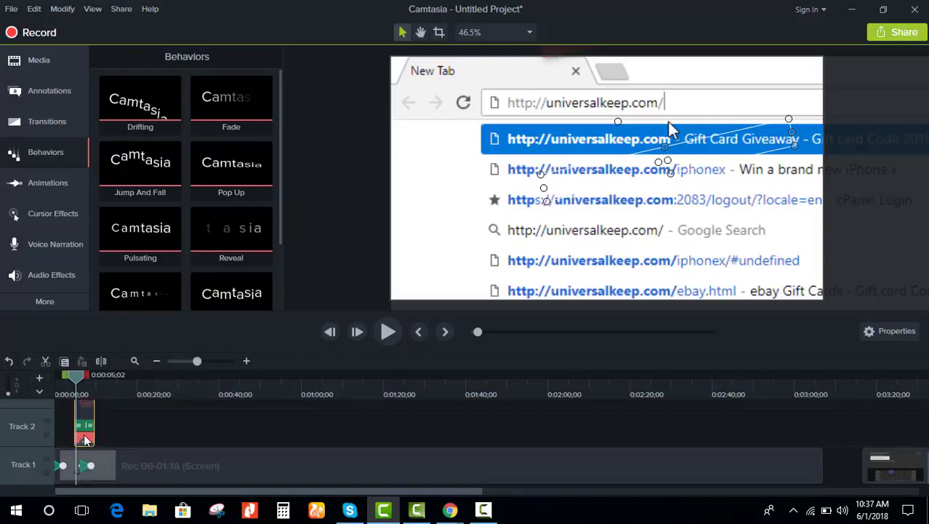
right_click(85, 436)
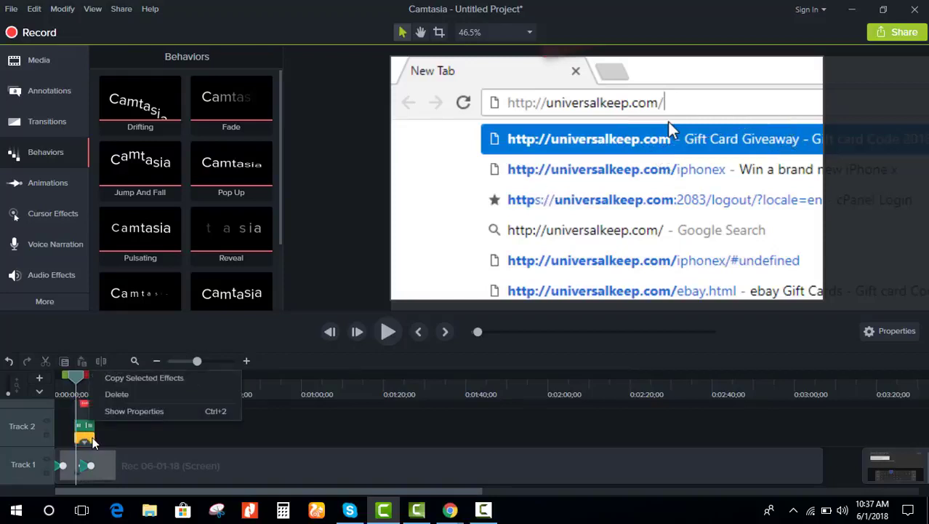
click(118, 394)
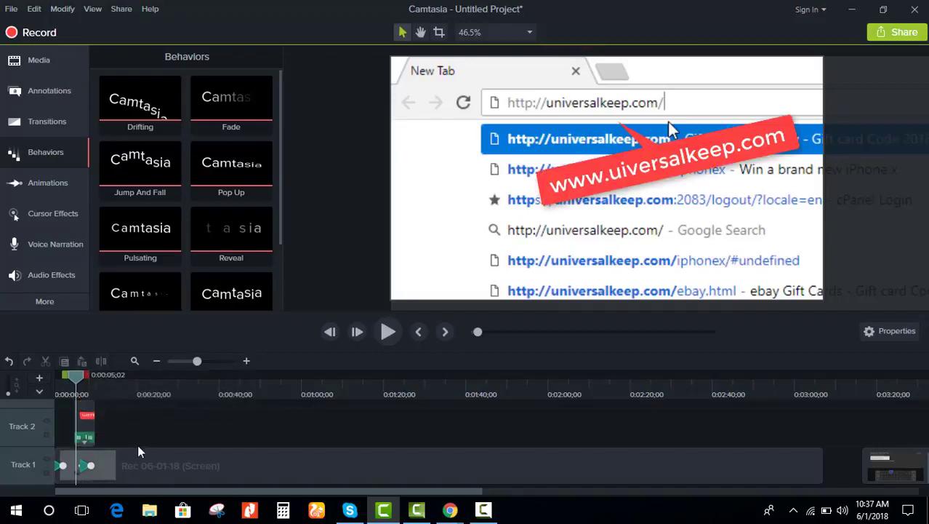
Step: Delete the URL text from the callout, leaving an empty red banner
click(87, 431)
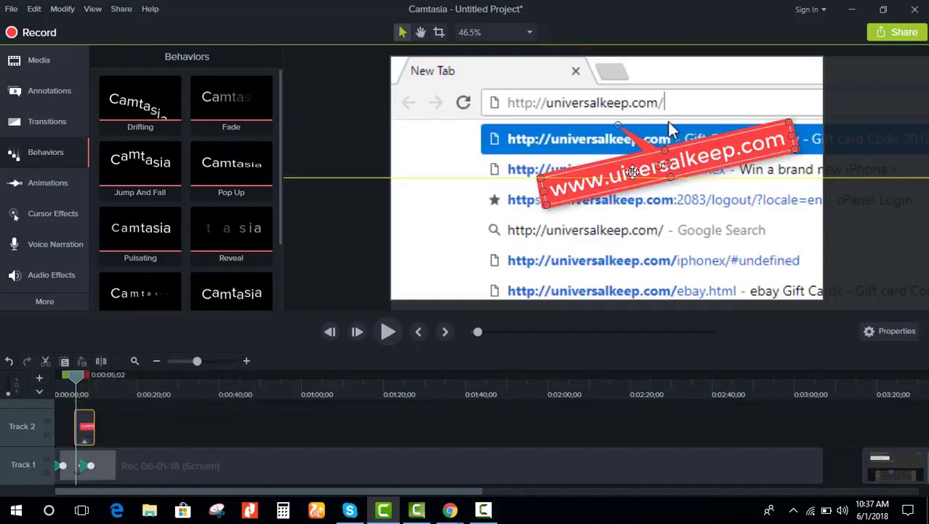
drag(632, 168, 632, 172)
key(Delete)
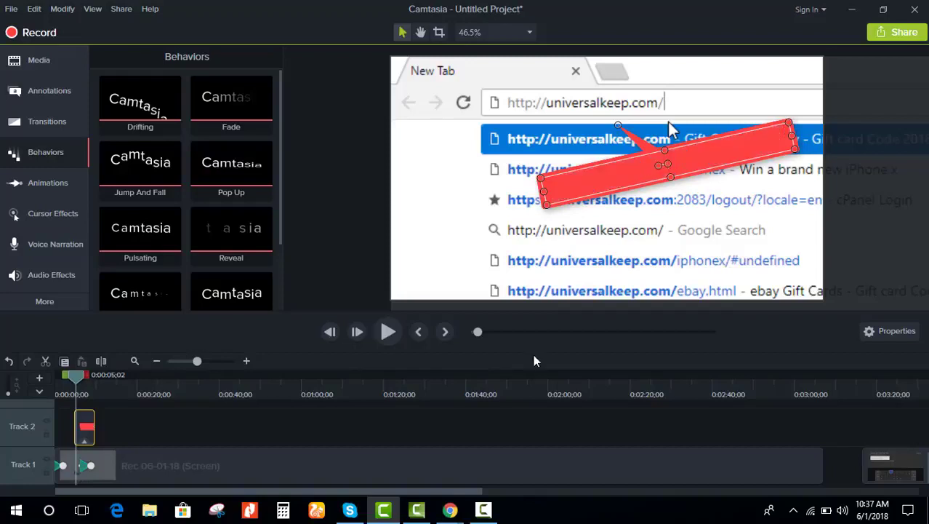
click(347, 447)
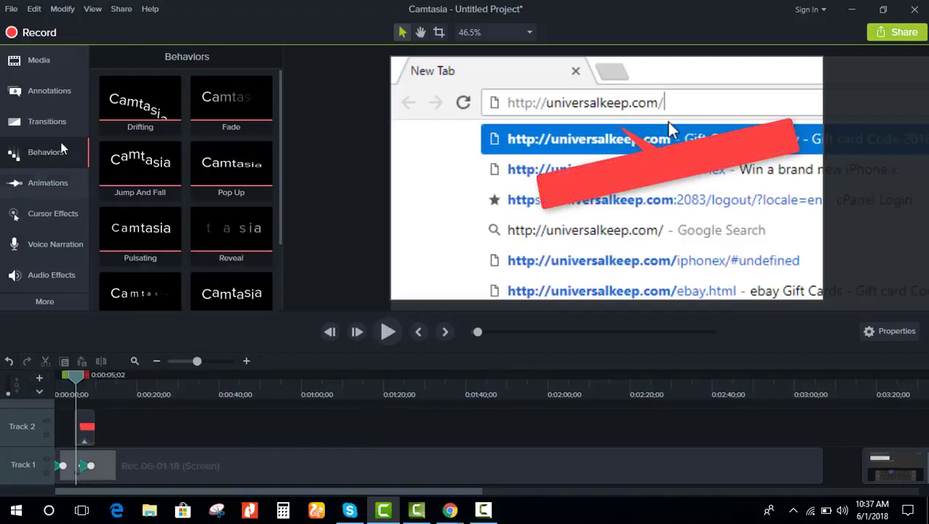
click(53, 92)
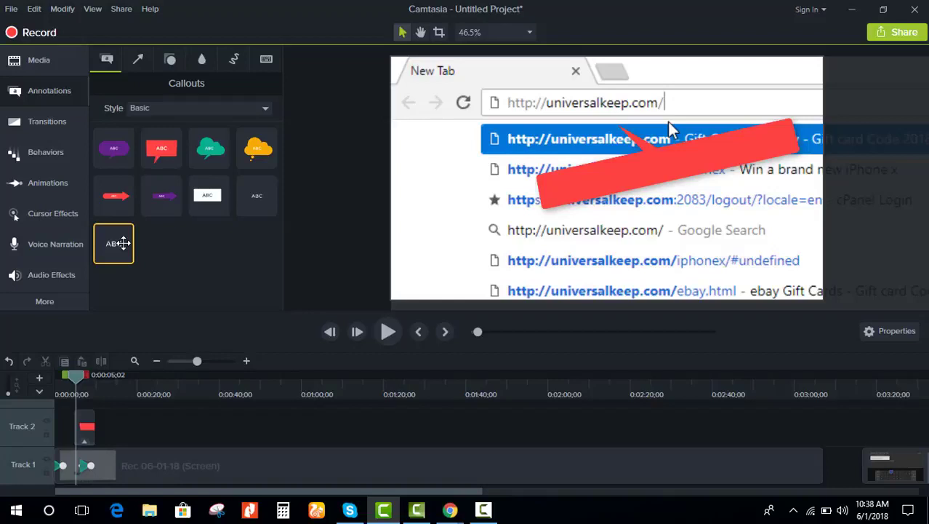
double_click(117, 243)
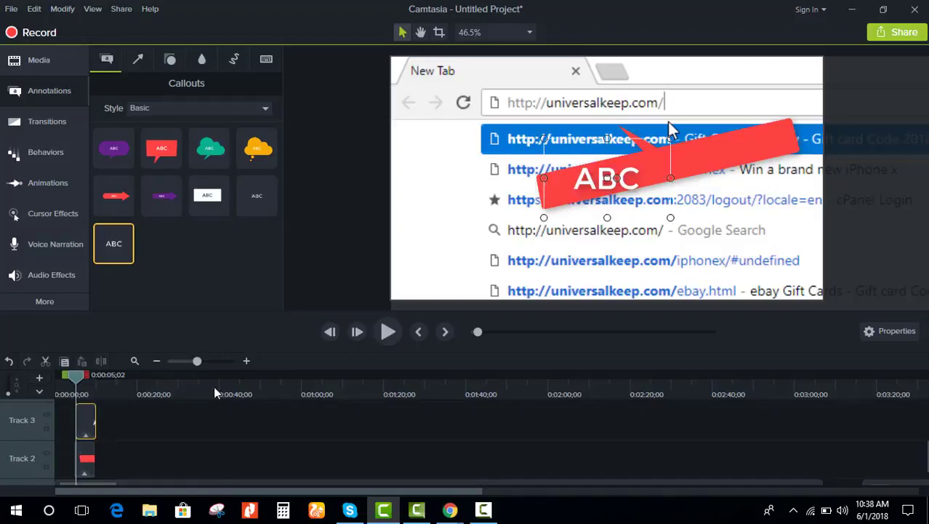
click(172, 461)
click(93, 423)
double_click(608, 176)
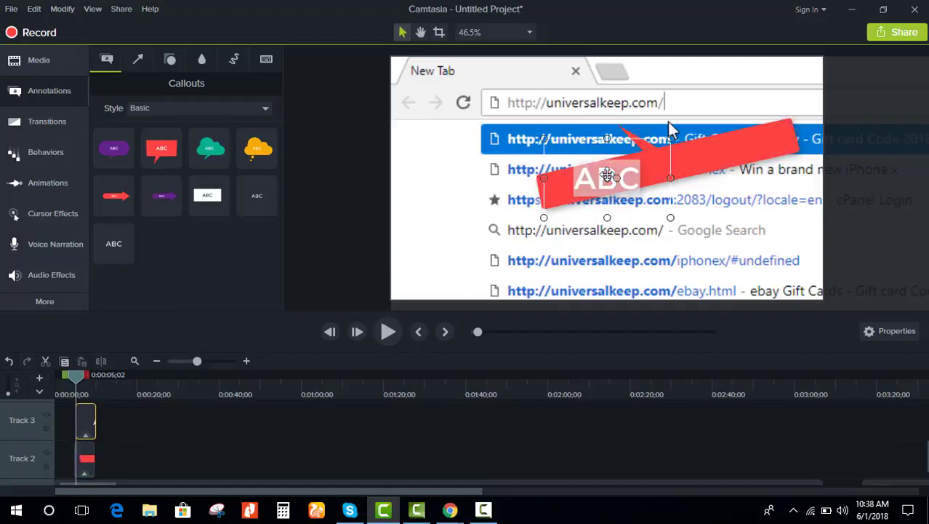
text(www)
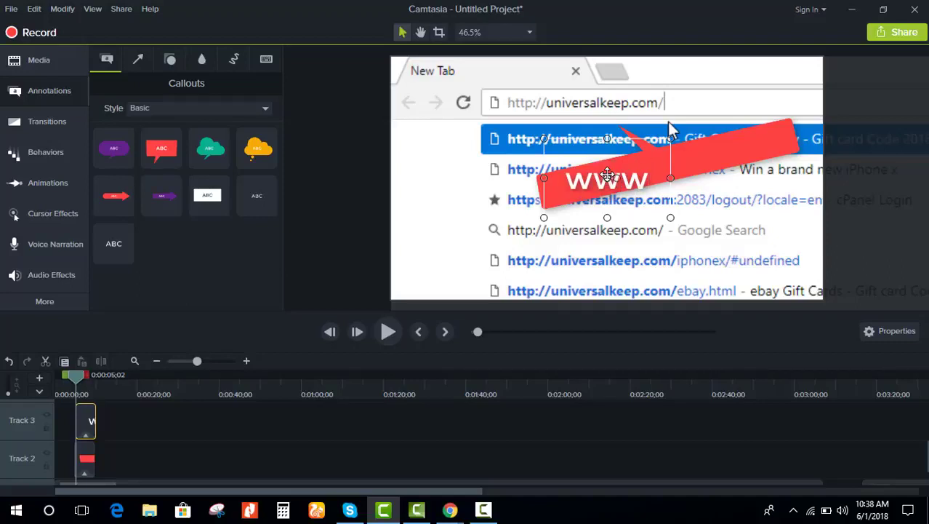
text(.univers)
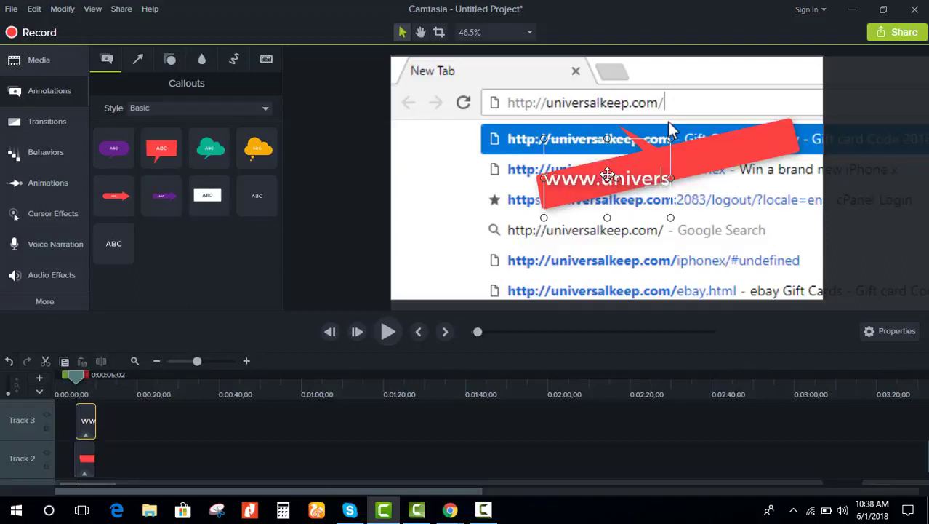
text(alkeep.com)
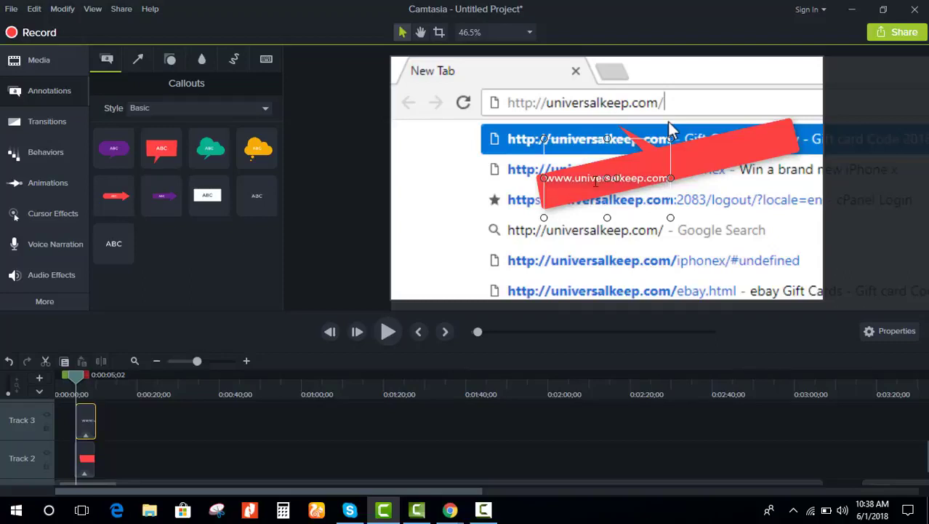
drag(616, 178, 617, 175)
drag(671, 163, 787, 147)
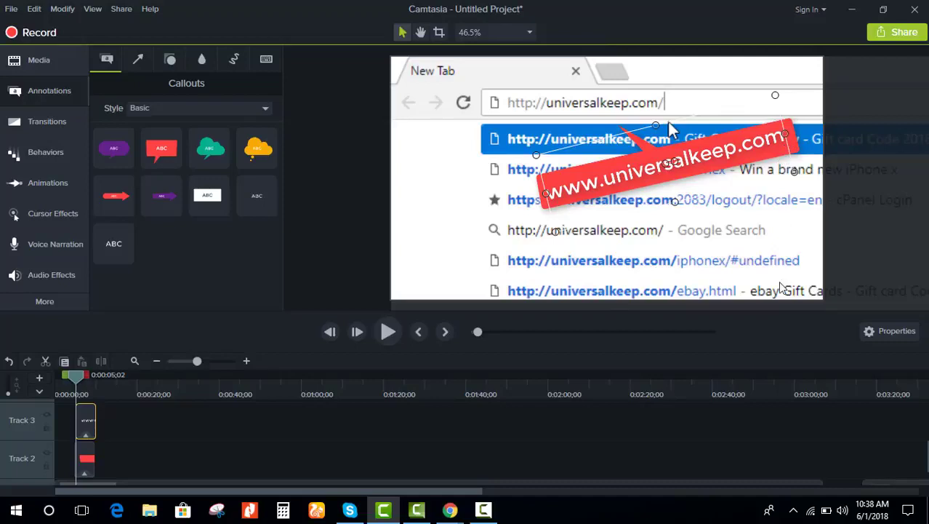
click(878, 253)
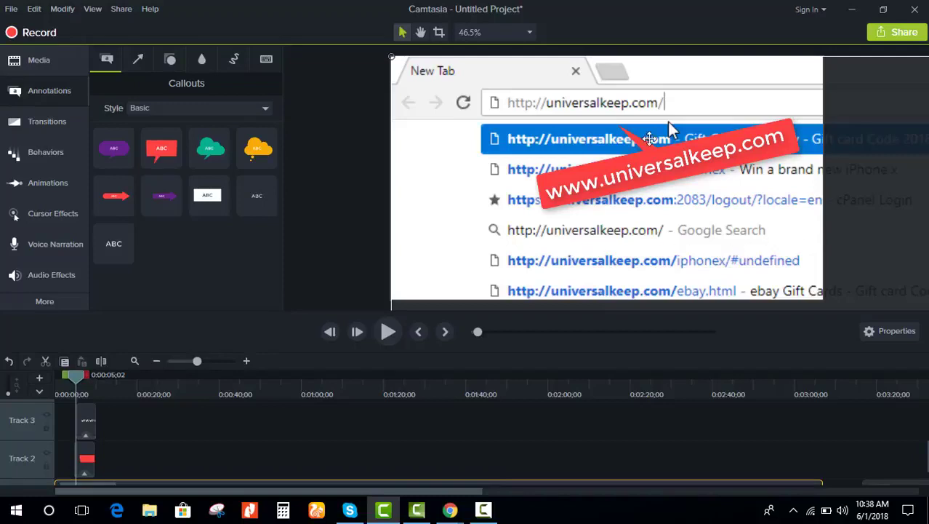
Step: Apply Jump And Fall to the Track 3 text callout via Add to Selected Media
click(87, 419)
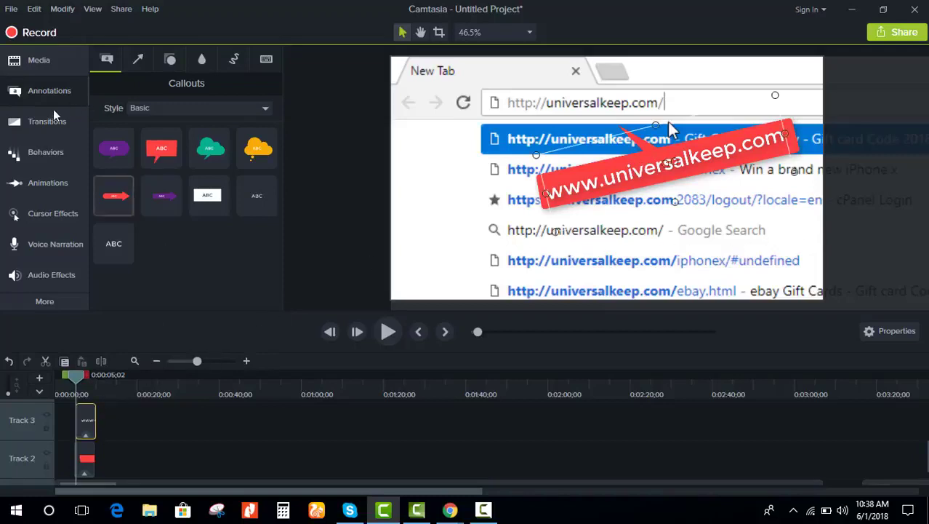
click(58, 166)
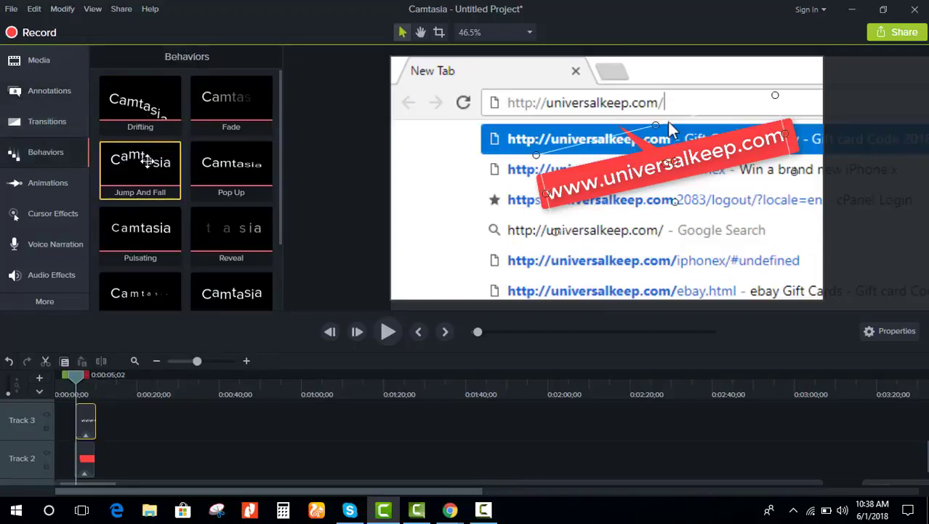
drag(140, 164, 89, 431)
click(161, 467)
click(94, 422)
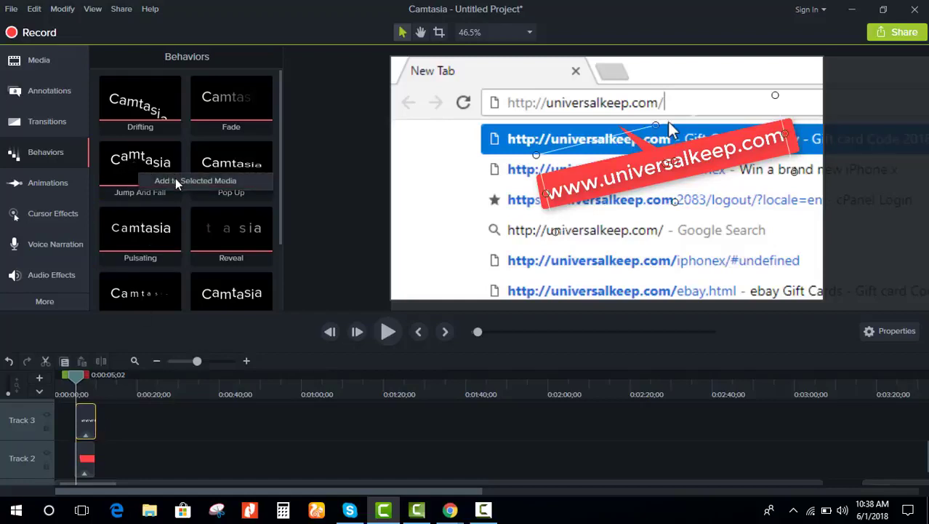
click(171, 180)
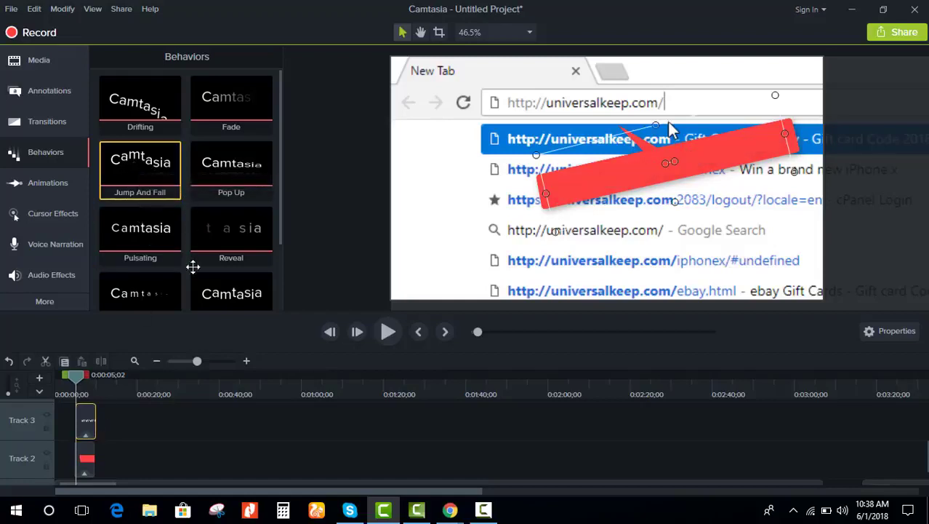
click(91, 417)
Step: Rewind to the start and play the preview to watch the URL animate
drag(80, 380, 60, 382)
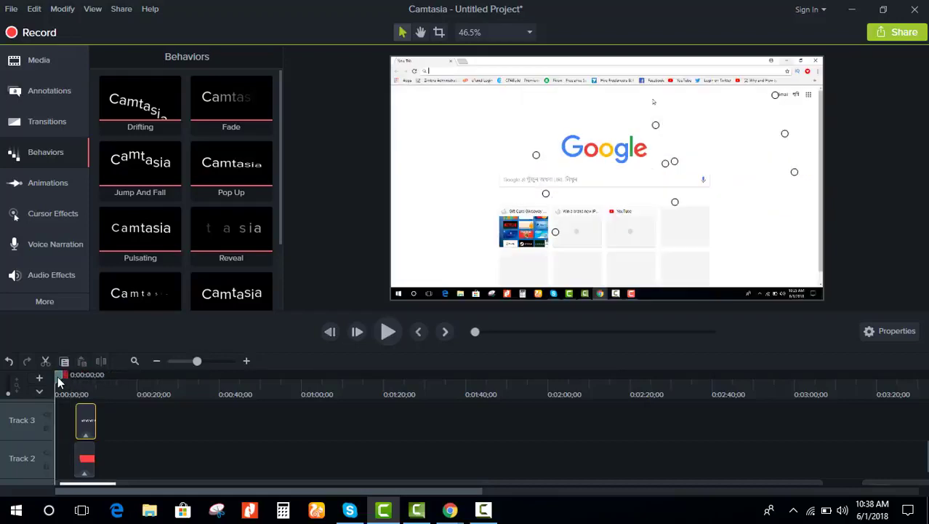
click(385, 335)
click(392, 334)
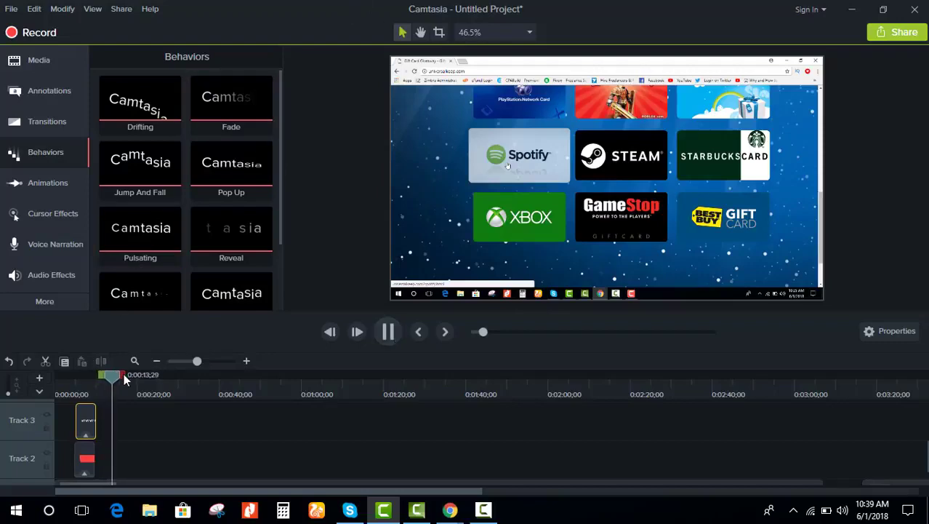
Step: Preview the callouts from about 0:00:03;14
drag(116, 384, 70, 390)
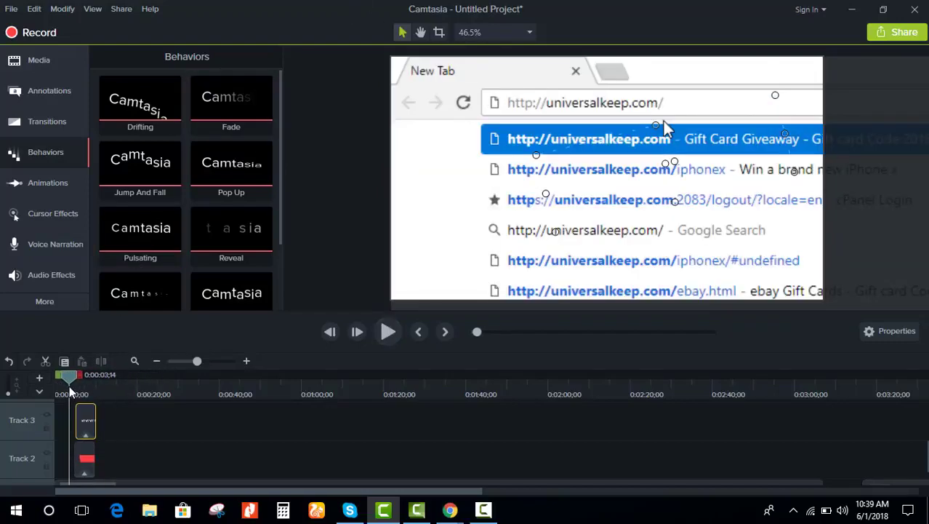
click(390, 333)
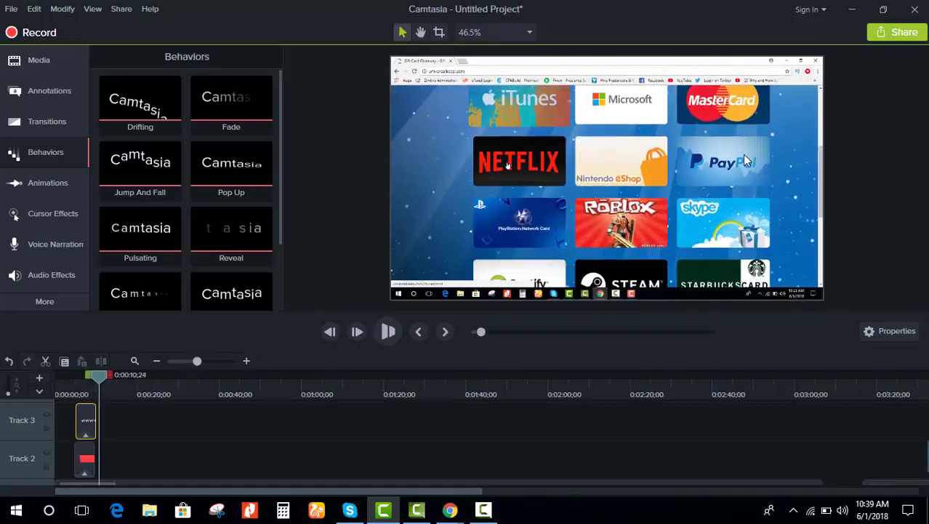
click(742, 154)
Step: Shorten the URL text clip to 2;22 and trim the red banner clip to match
drag(94, 420, 95, 420)
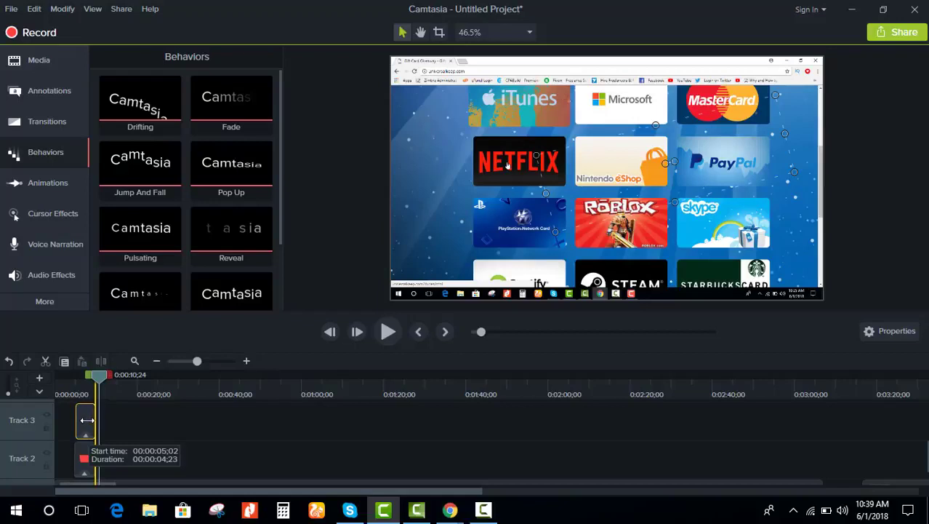
drag(87, 419, 89, 421)
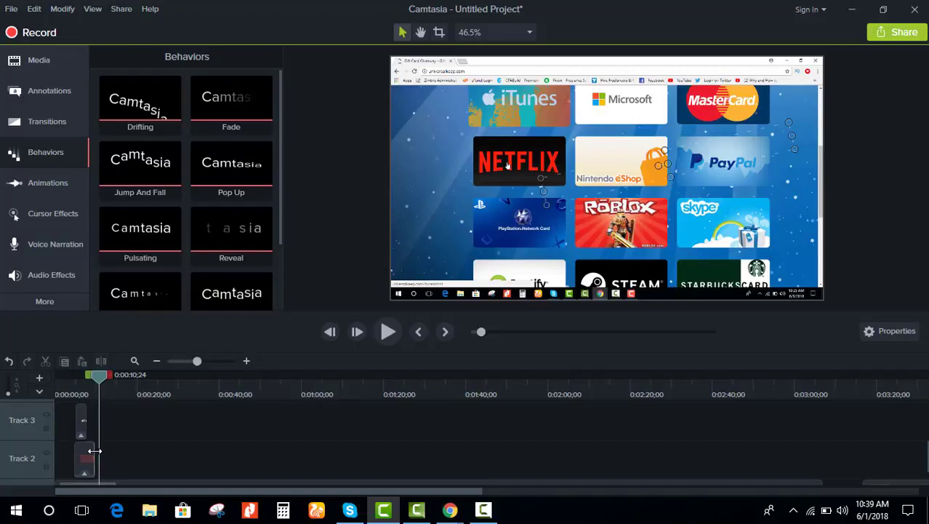
drag(91, 448, 87, 451)
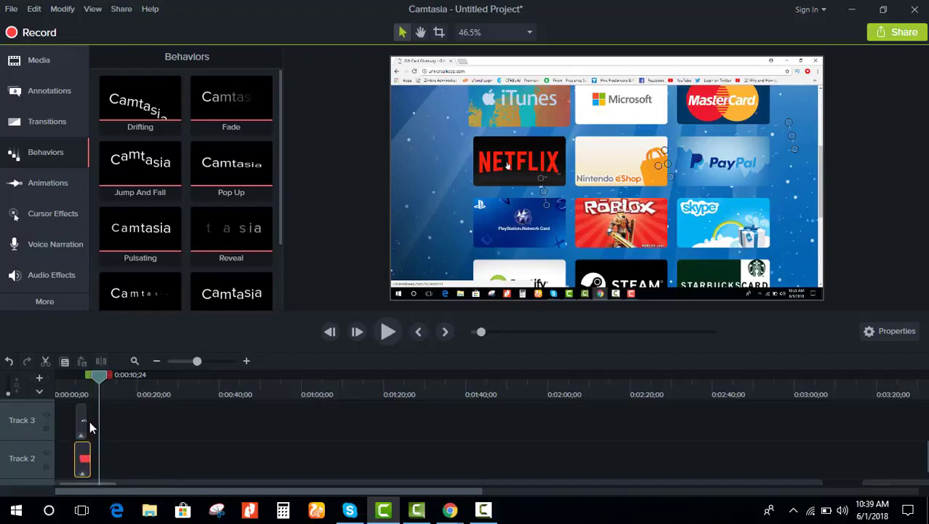
click(133, 434)
Step: Replay from about 0:00:03;25 to review, then scrub to the gift-card grid around 0:29
click(69, 383)
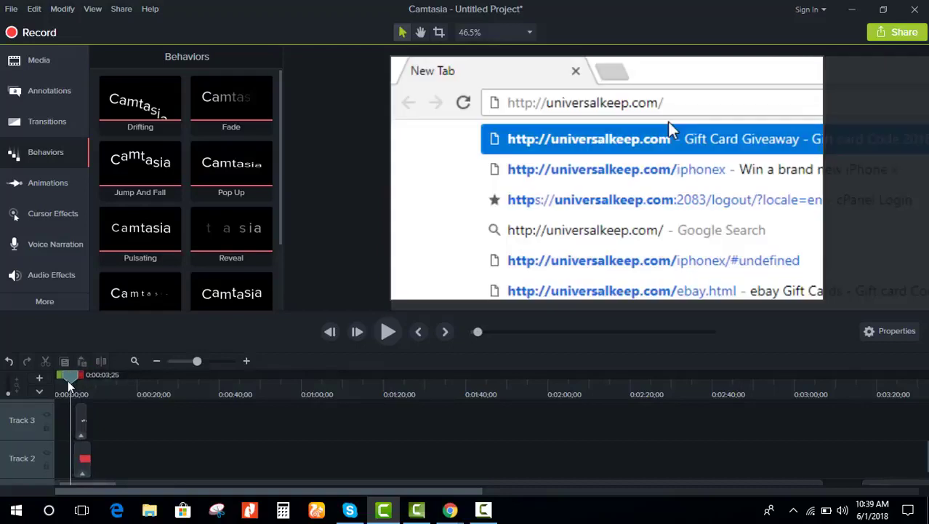
click(386, 332)
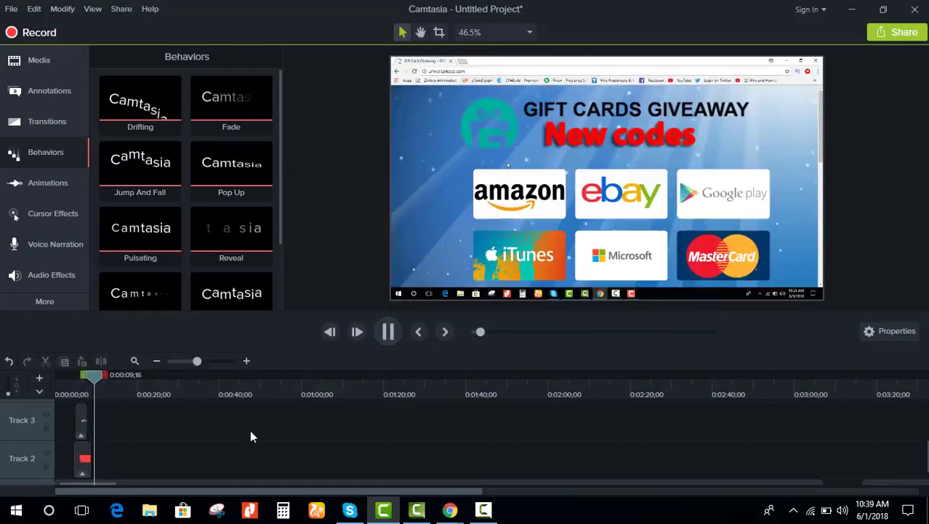
click(85, 458)
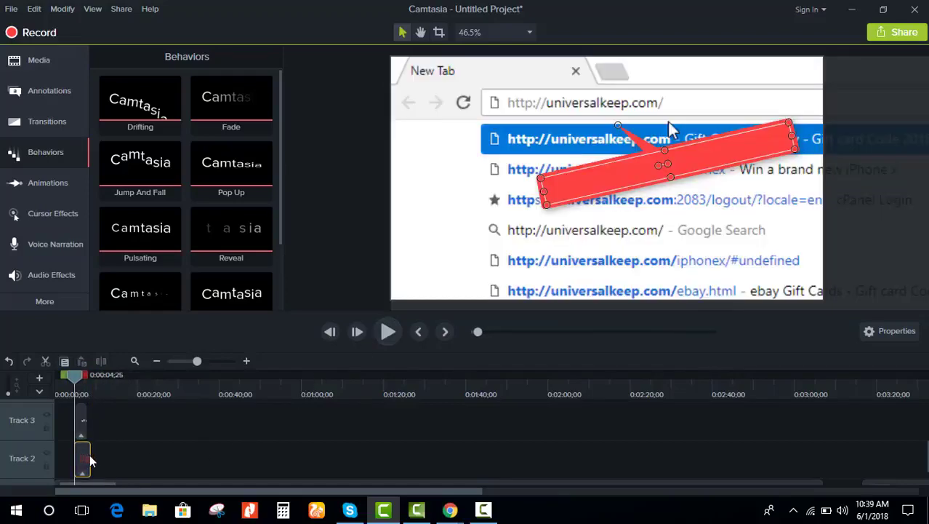
click(116, 453)
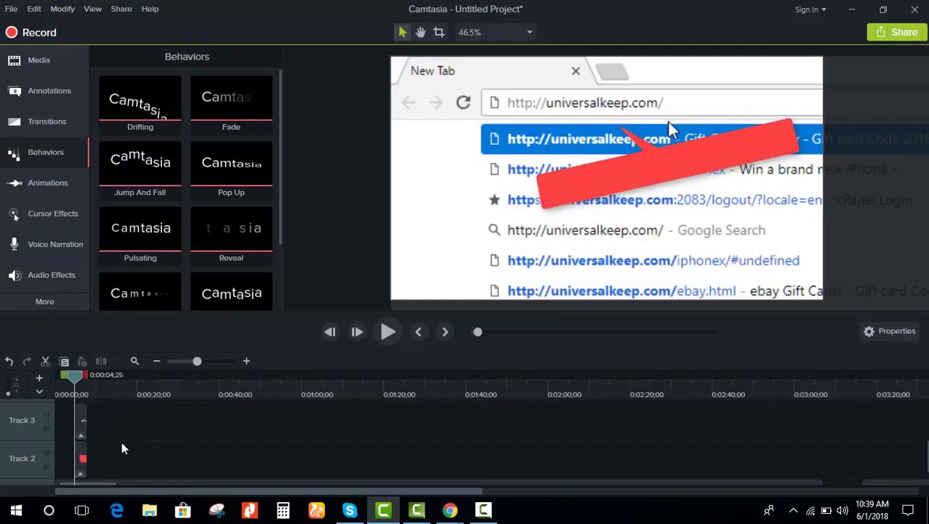
click(388, 331)
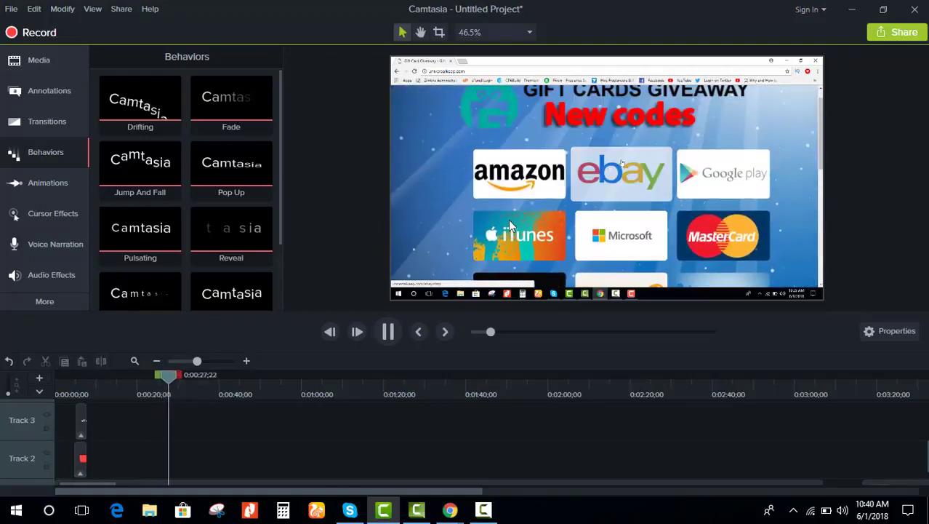
scroll(181, 428, down, 1)
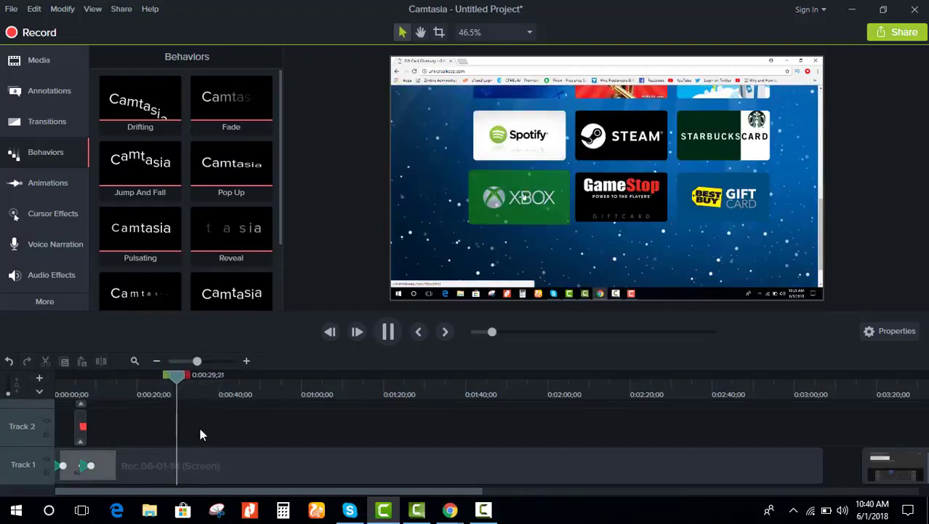
mouse_move(191, 379)
mouse_down()
mouse_move(202, 378)
mouse_move(166, 383)
mouse_move(182, 386)
mouse_move(176, 379)
mouse_up()
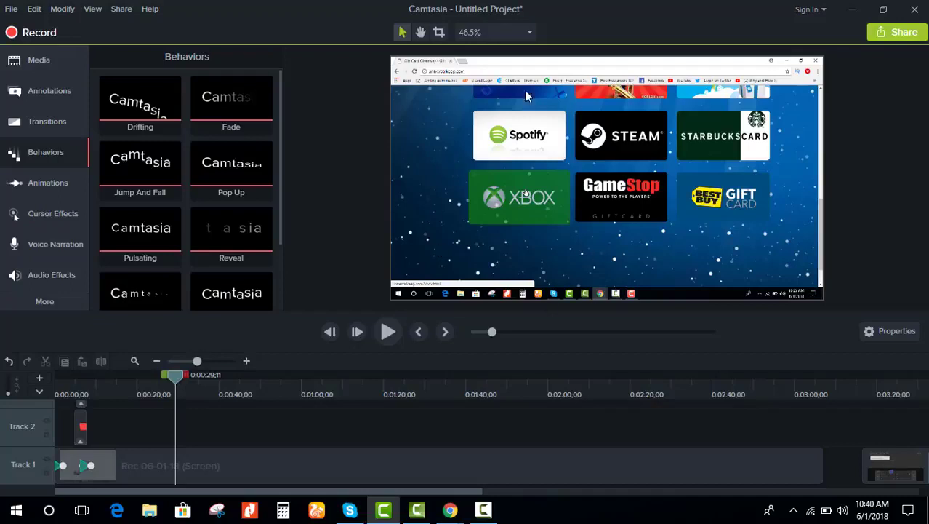
Step: Show the Sketch Motion annotations, stepping past Arrows & Lines, Shapes and Blur & Highlight
click(61, 90)
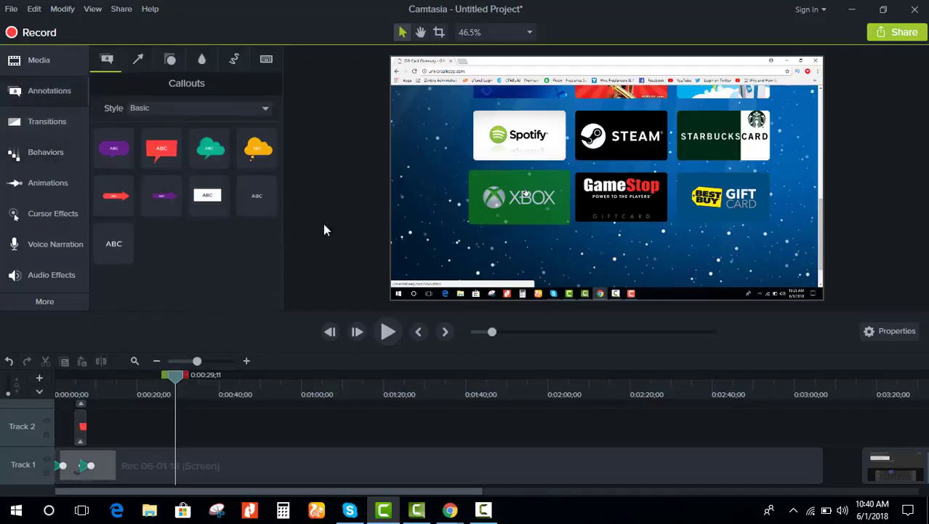
click(136, 59)
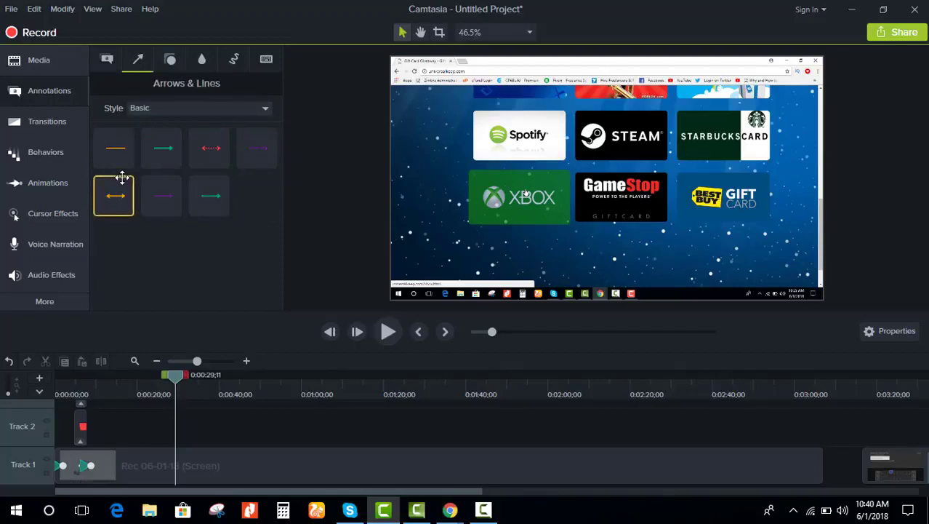
click(171, 63)
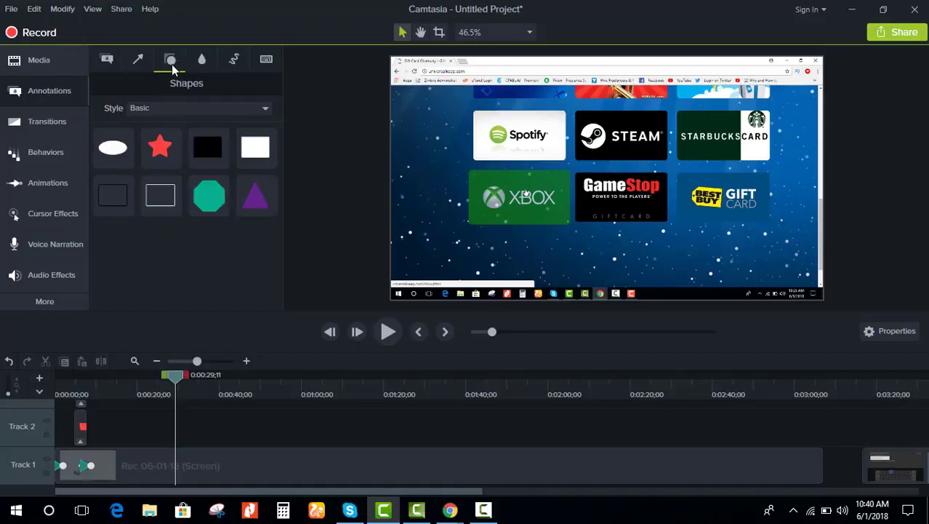
click(203, 59)
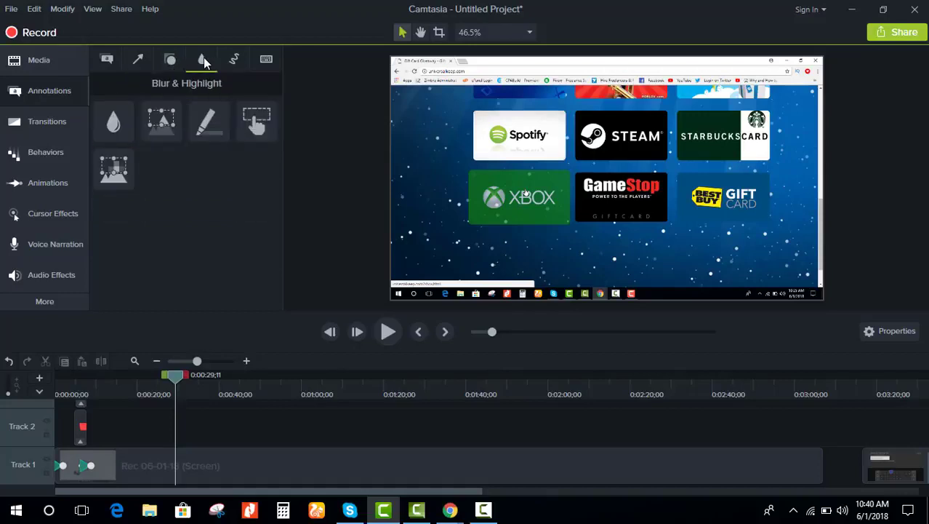
click(233, 59)
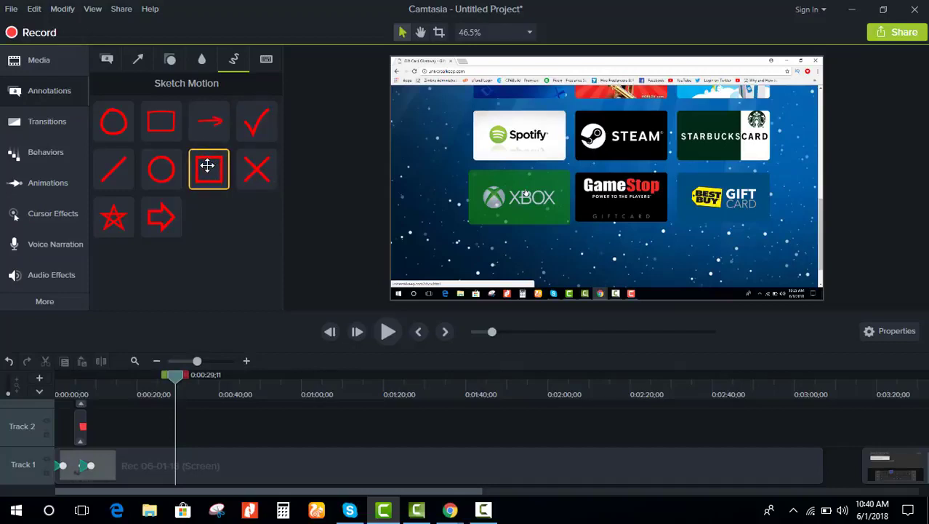
Step: Place a red sketch-motion rectangle over the Xbox gift card and open its Properties
double_click(208, 166)
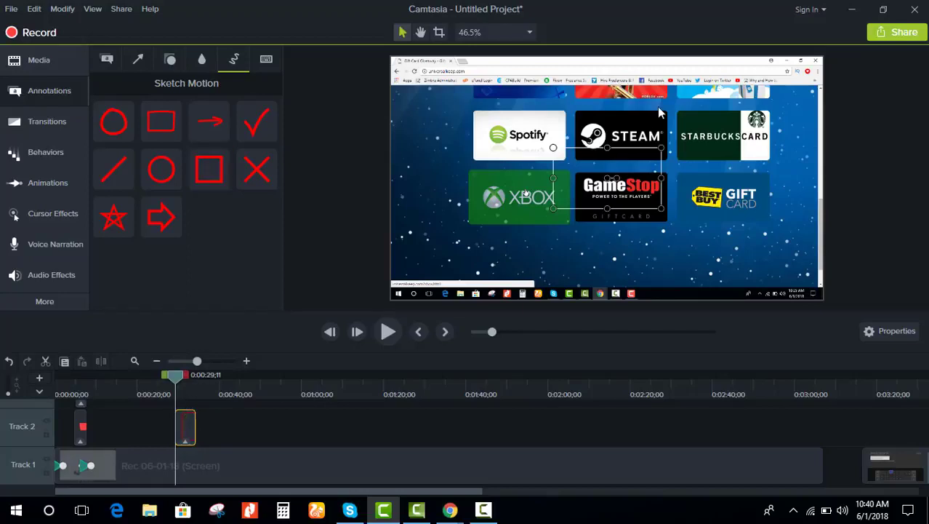
mouse_move(635, 149)
mouse_down()
mouse_move(569, 180)
mouse_move(554, 170)
mouse_up()
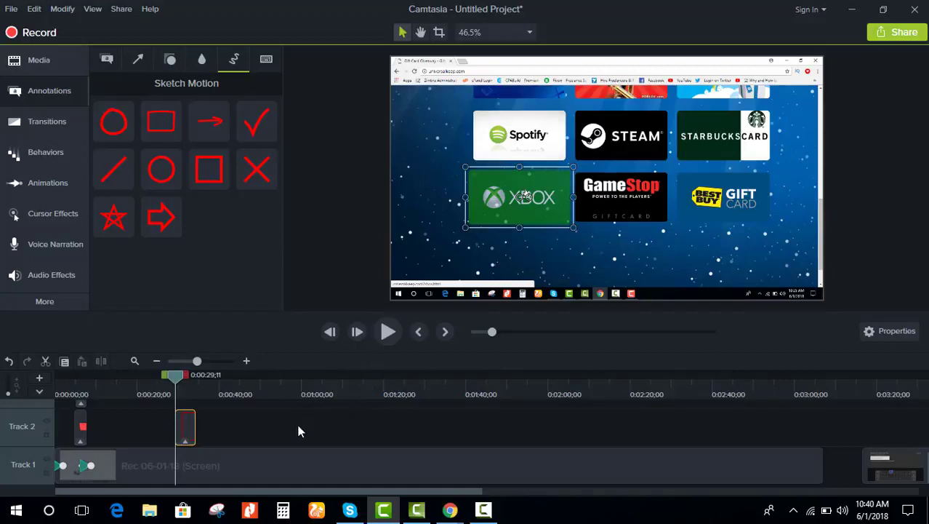
click(182, 432)
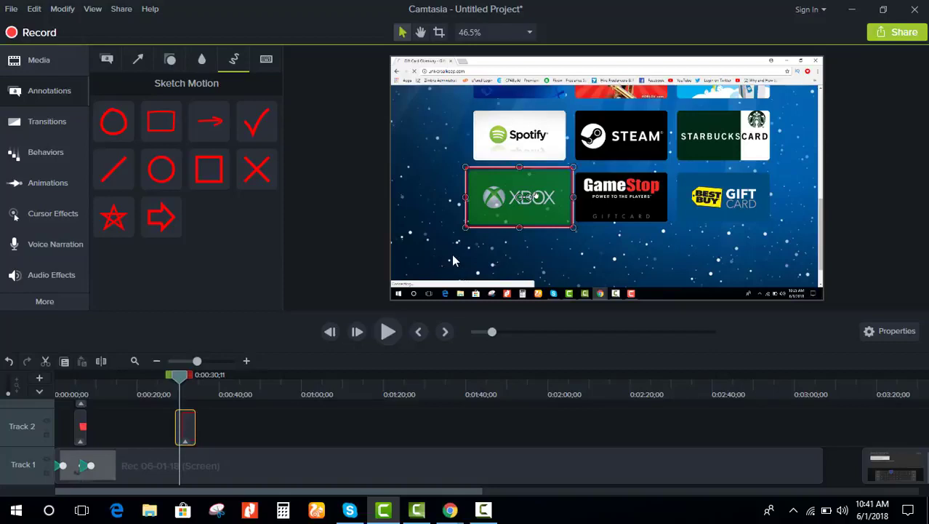
click(882, 332)
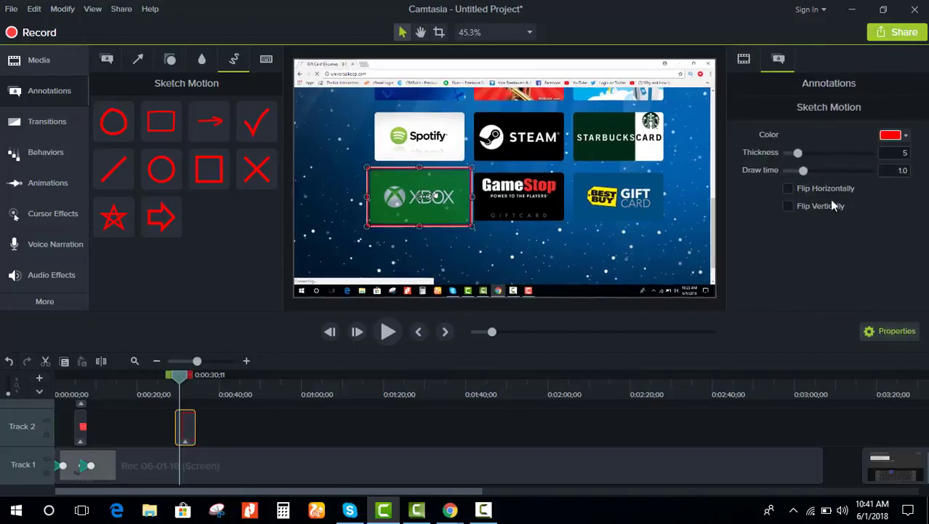
Step: Trim the rectangle annotation clip to about 3 seconds and replay from around 0:27
click(385, 331)
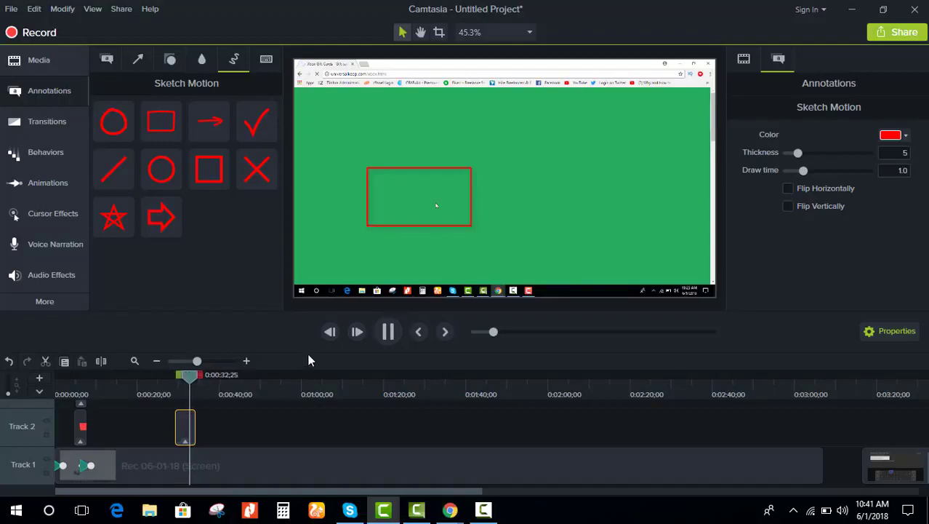
key(space)
click(179, 431)
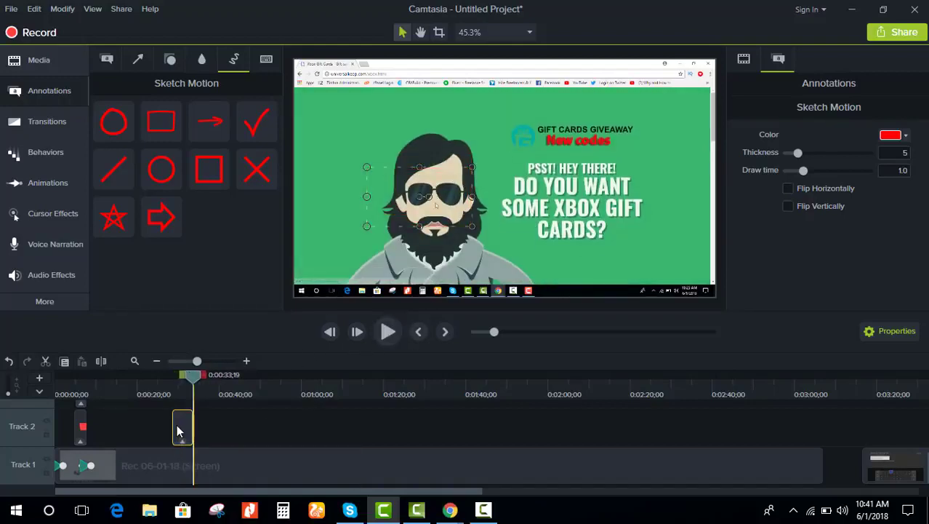
drag(192, 424, 183, 422)
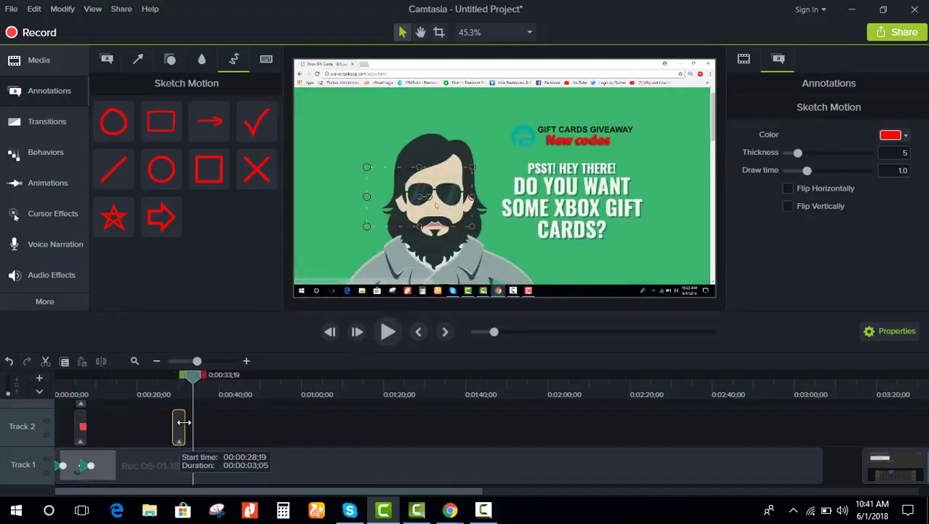
drag(194, 376, 169, 381)
click(392, 332)
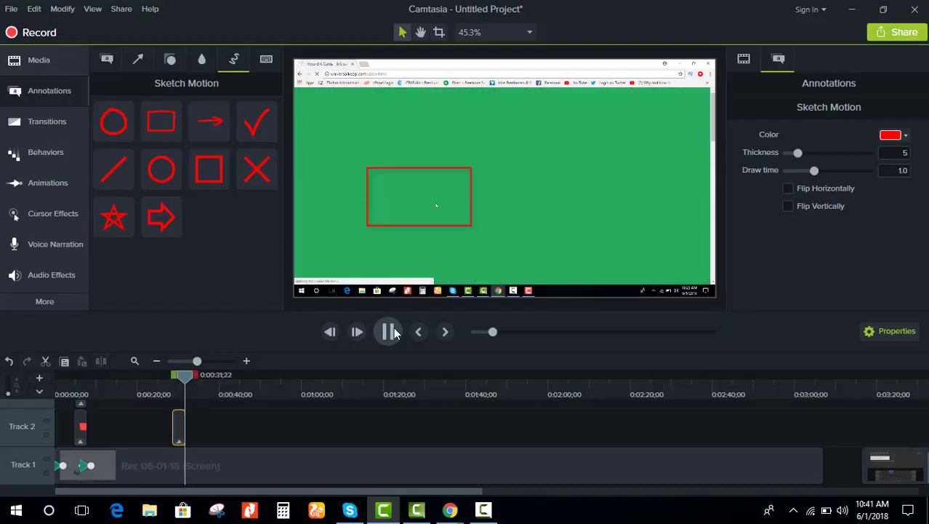
Step: Adjust the sketch rectangle's draw time and play the preview to check it
click(179, 421)
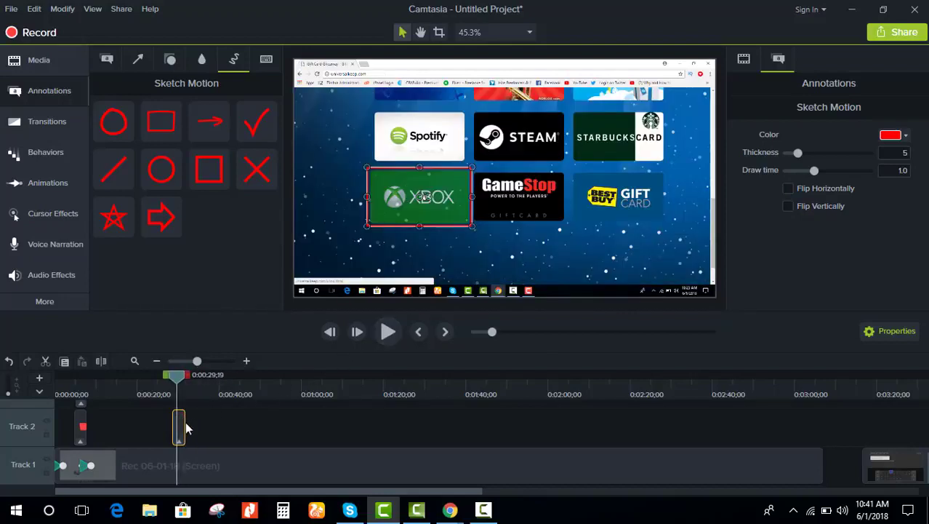
click(186, 422)
click(180, 423)
click(187, 428)
click(185, 428)
click(182, 425)
drag(182, 420, 180, 420)
click(383, 333)
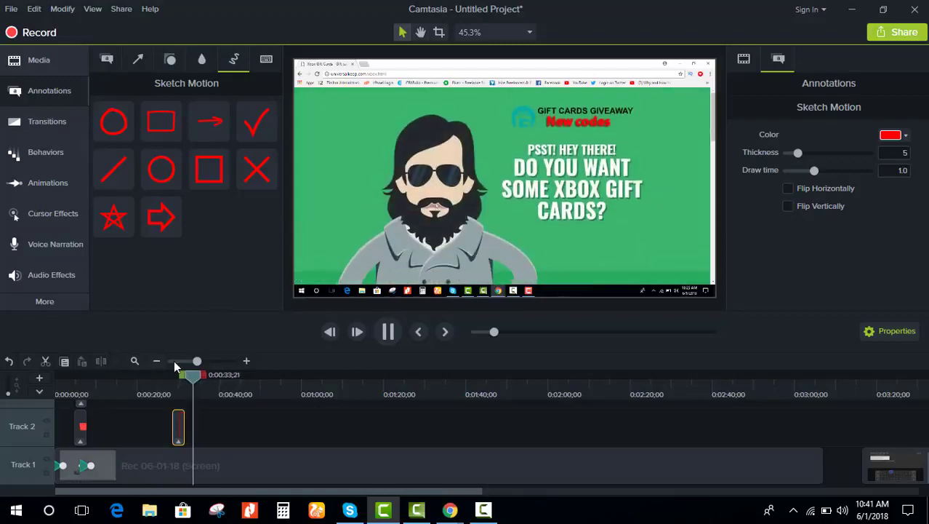
Step: Zoom into the timeline and trim the rectangle clip further to about 2;08
drag(198, 361, 208, 360)
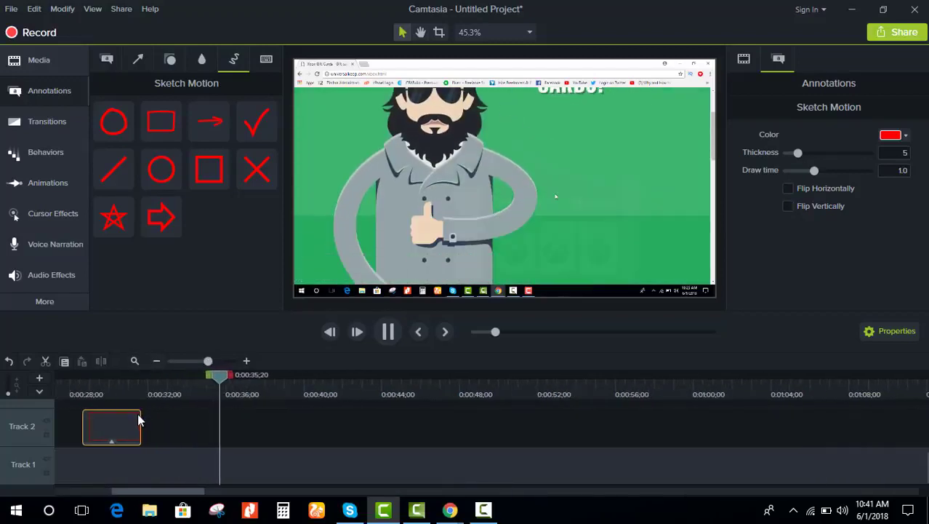
drag(141, 425, 124, 422)
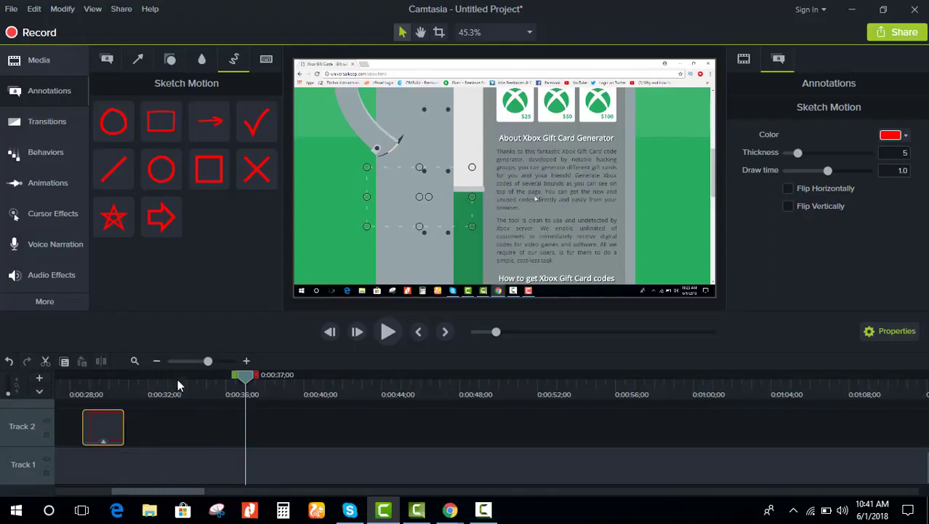
drag(208, 360, 118, 379)
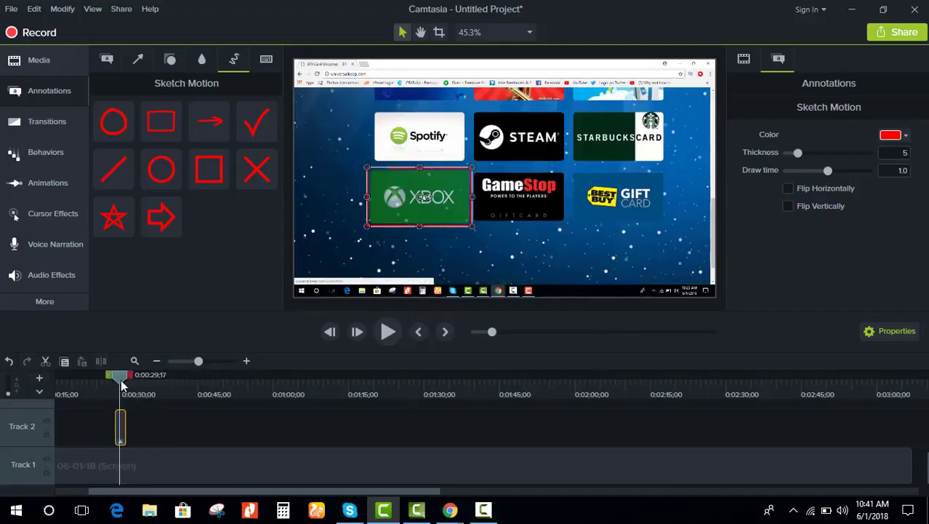
Step: Preview the sketched rectangle, then scrub ahead to about 0:03:04 on the generator's code screen
click(385, 333)
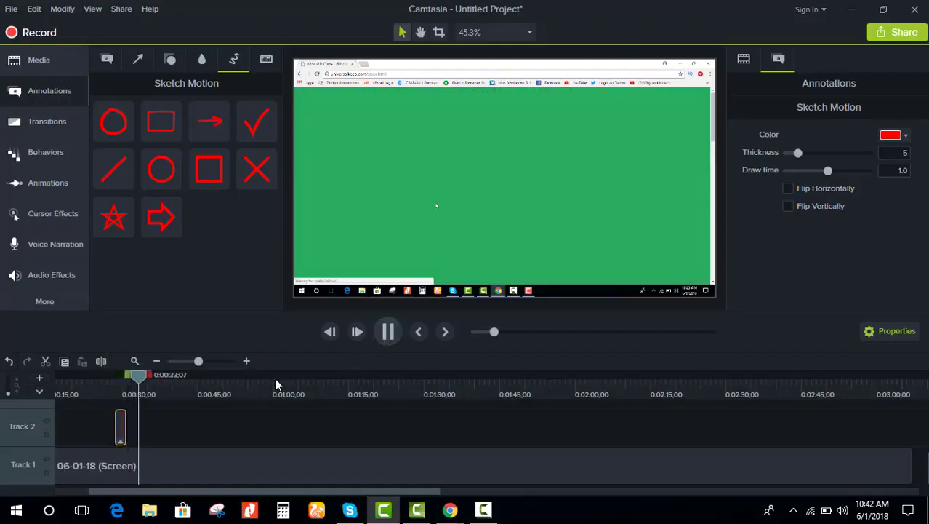
key(space)
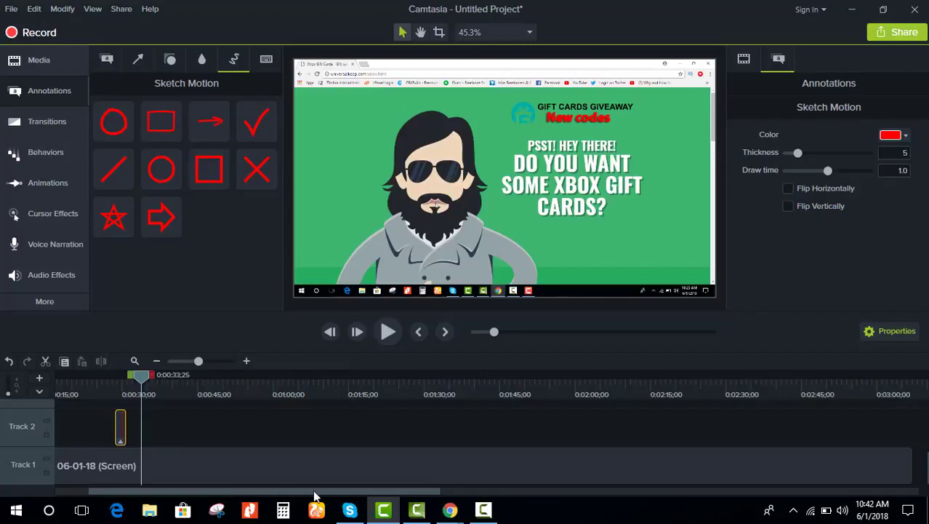
drag(317, 495, 525, 496)
drag(299, 390, 404, 394)
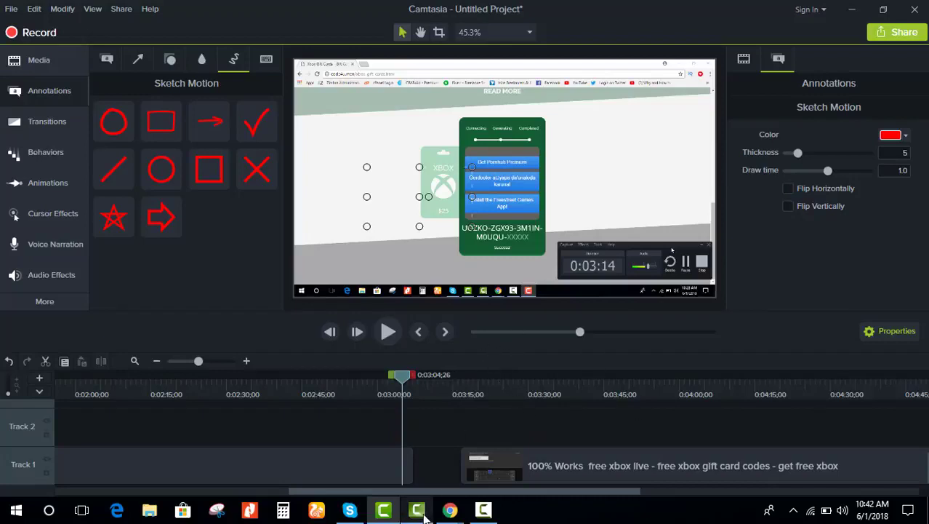
Step: Scrub the playhead back past 2:46 and 2:41 toward the Verify step at 0:02:32
mouse_move(421, 513)
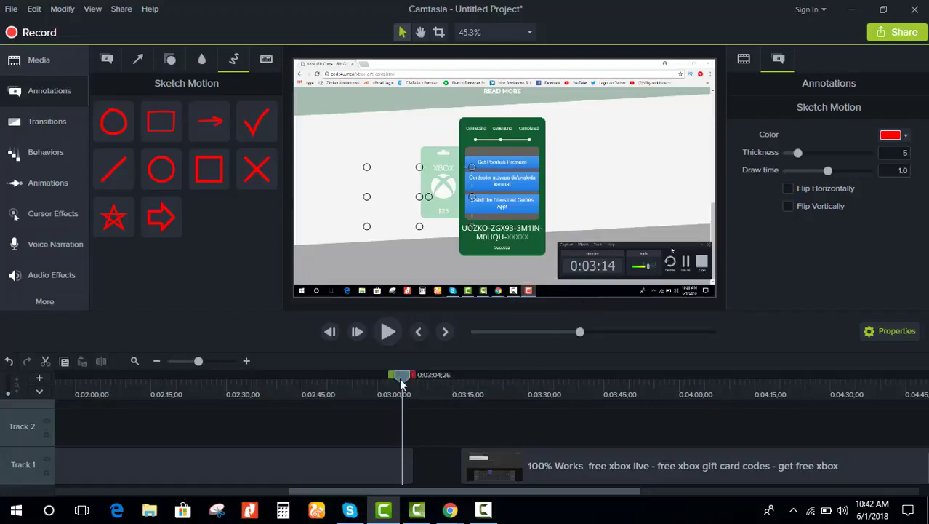
drag(402, 383, 305, 391)
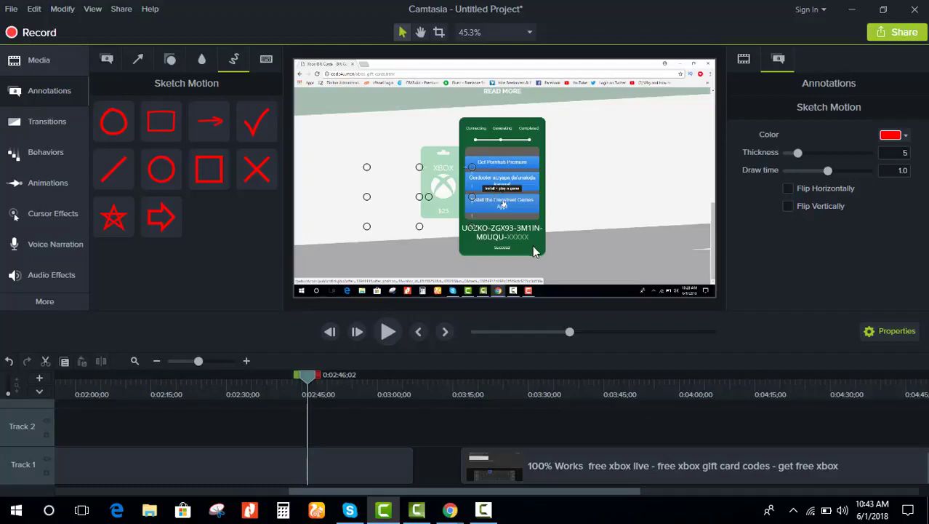
drag(312, 384, 246, 389)
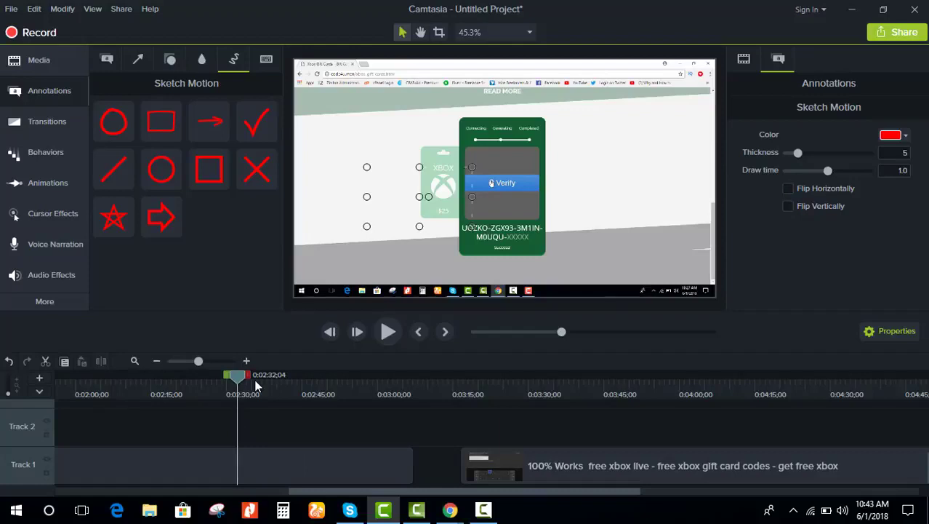
Step: Split the screen recording at the playhead and delete its right-hand part
click(238, 473)
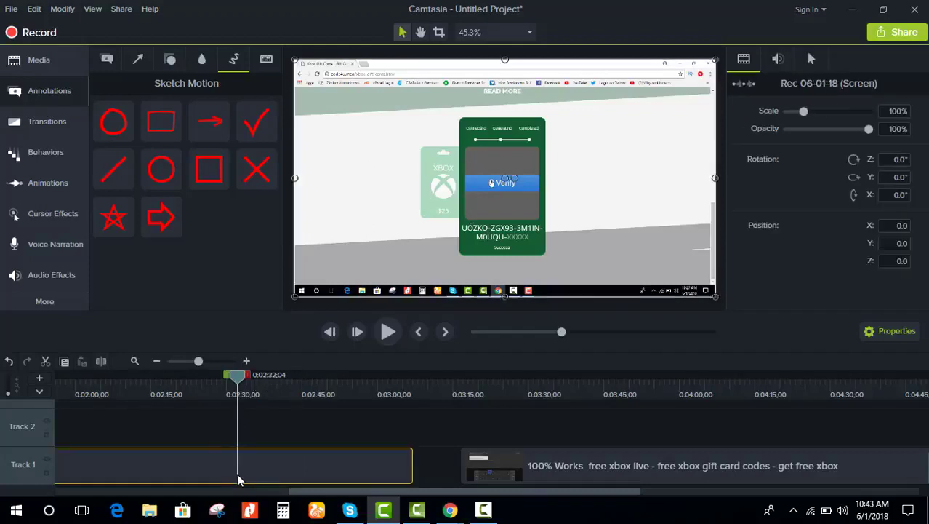
click(100, 362)
click(323, 473)
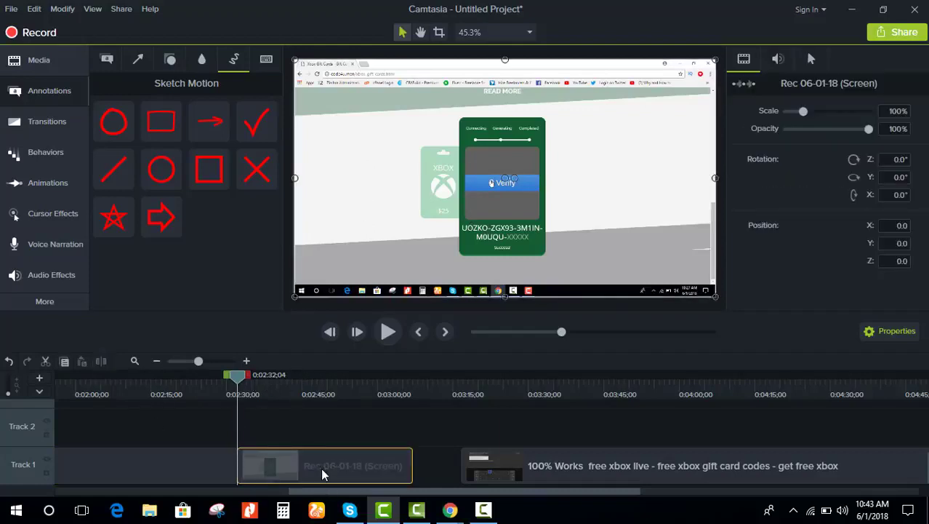
right_click(320, 468)
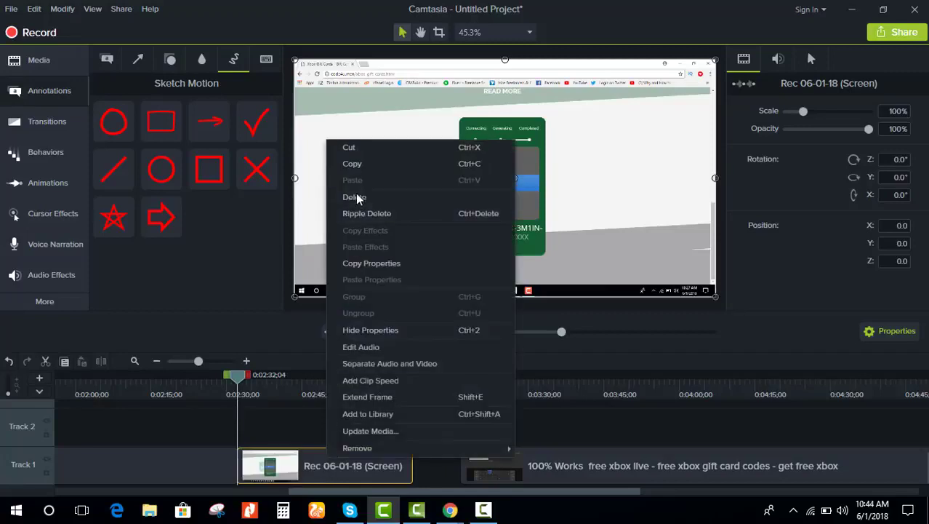
click(355, 197)
Step: Slide the Xbox video clip left to the playhead and scrub to a cut point near 0:03:25
drag(569, 468, 308, 474)
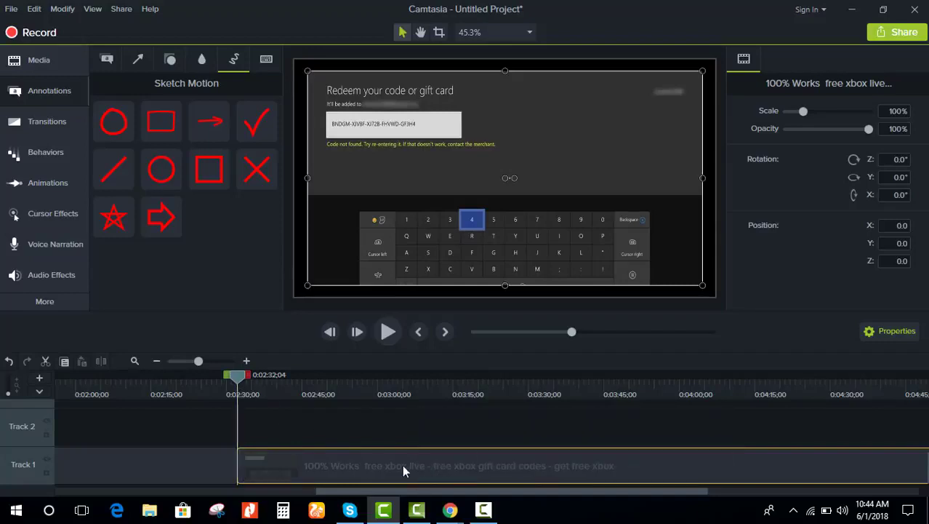
drag(248, 382, 511, 436)
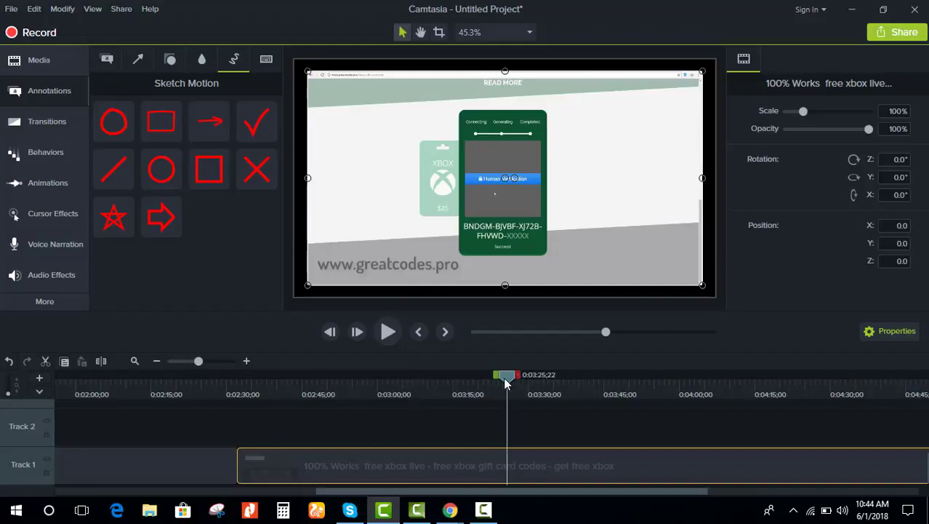
mouse_move(507, 383)
mouse_down()
mouse_move(520, 379)
mouse_move(496, 382)
mouse_up()
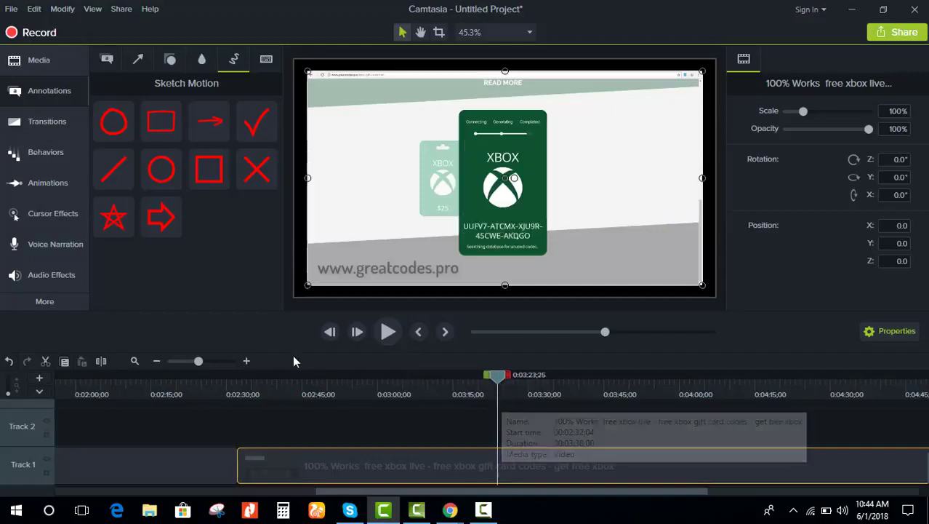
Step: Split the Xbox clip at the playhead, delete the opening piece and close the gap
key(s)
click(401, 460)
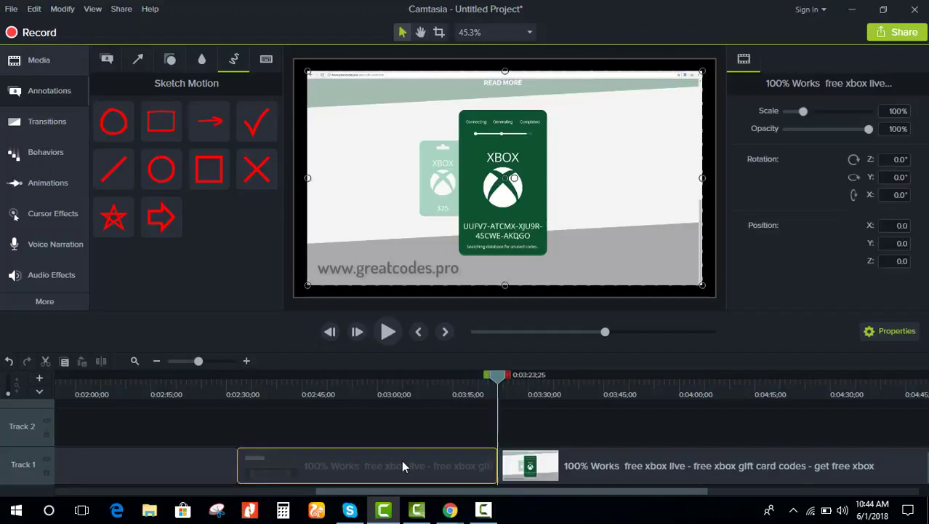
key(Delete)
drag(518, 469, 263, 465)
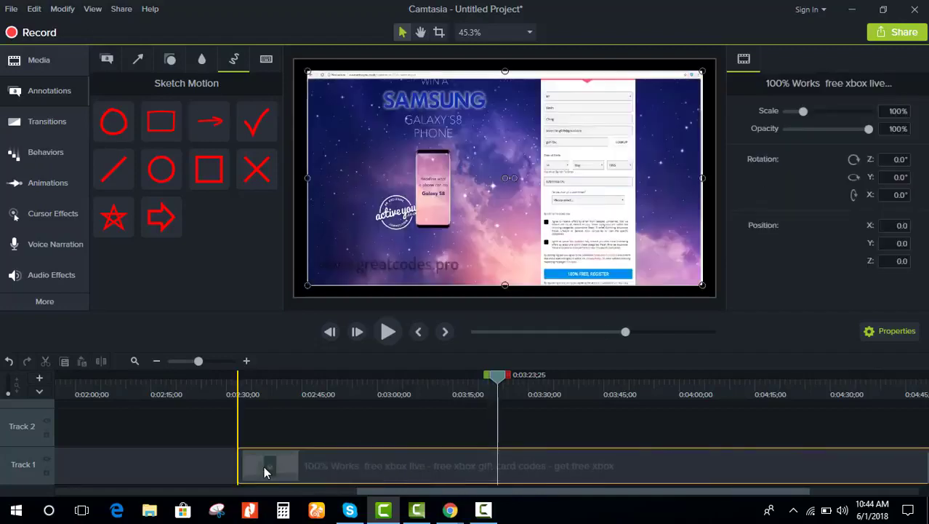
Step: Play back the trimmed clip from its new start around 0:02:30
click(189, 395)
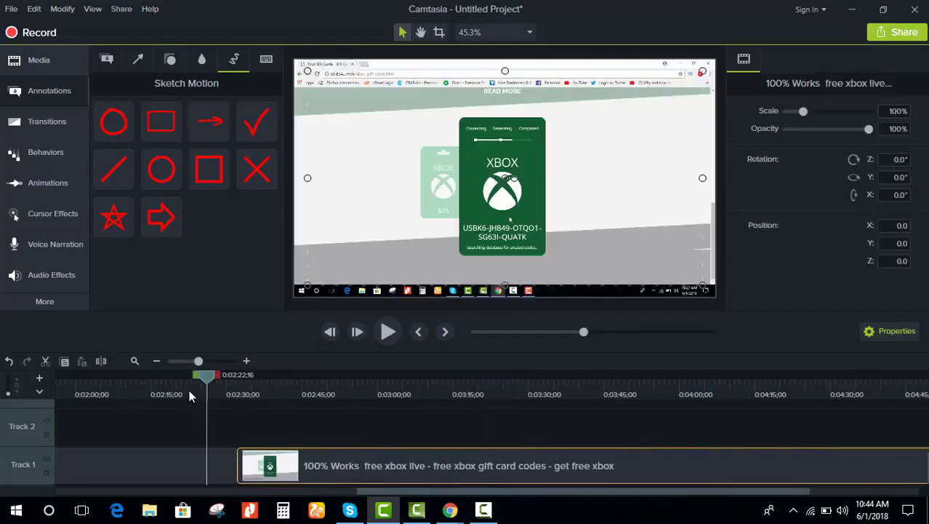
click(387, 332)
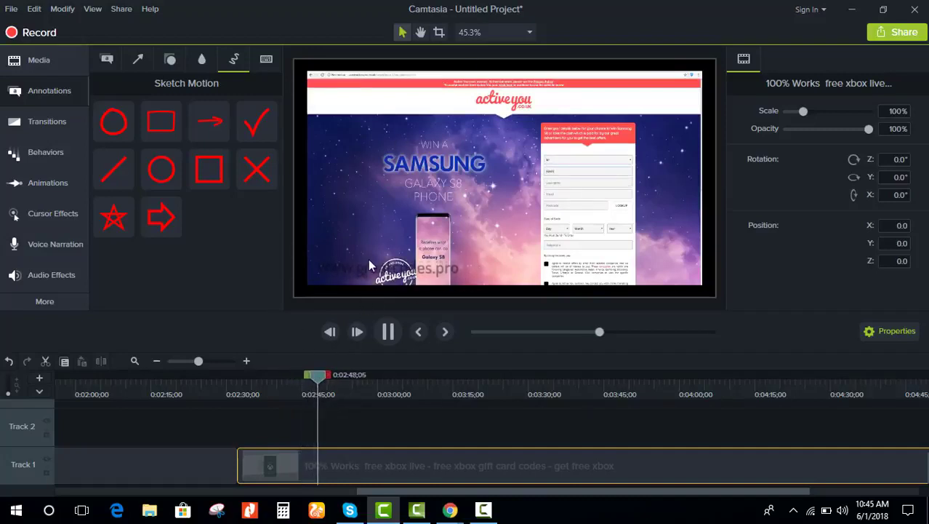
drag(318, 373, 240, 391)
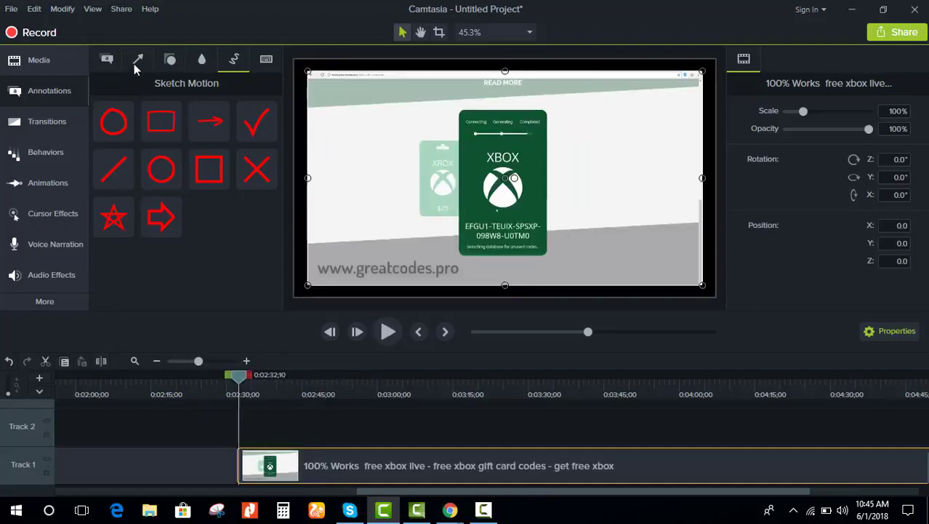
click(107, 60)
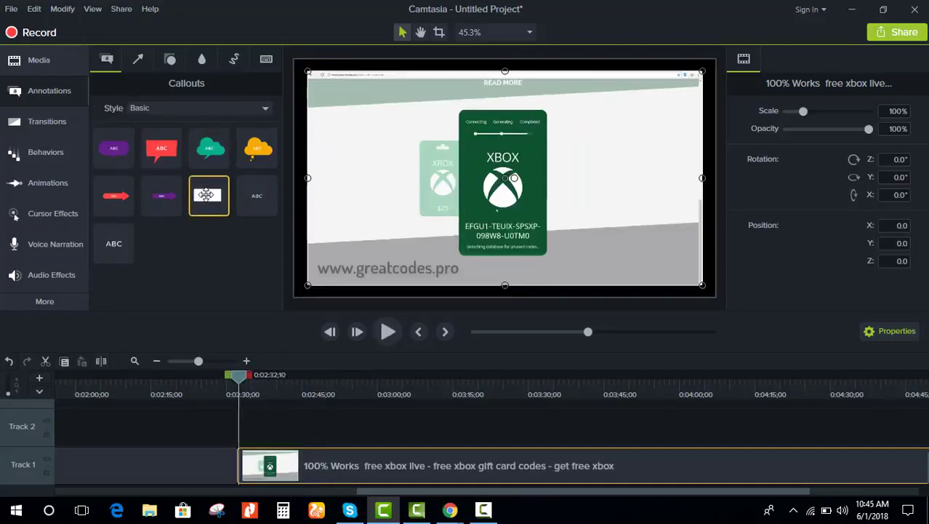
Step: Add a white rectangle callout spanning the clip, moved and shortened over the bottom-left watermark
double_click(206, 194)
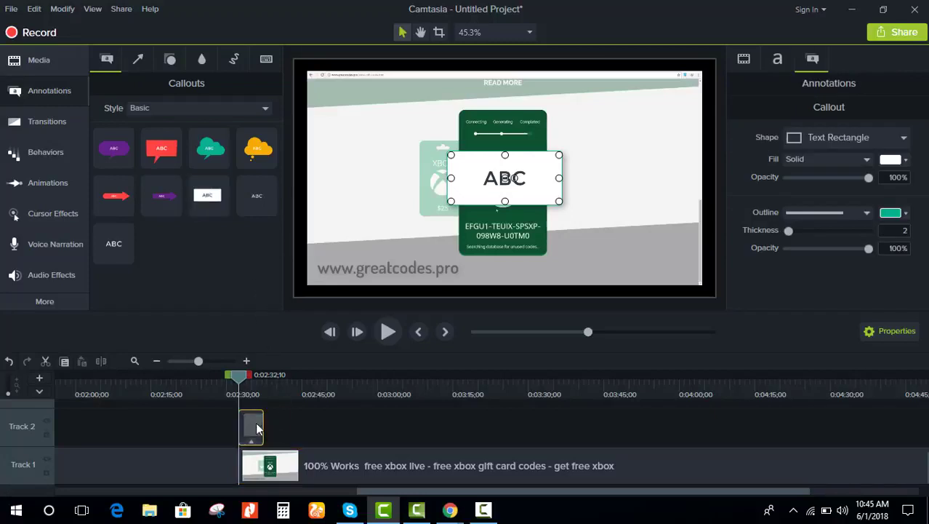
drag(263, 421, 905, 425)
drag(882, 394, 896, 426)
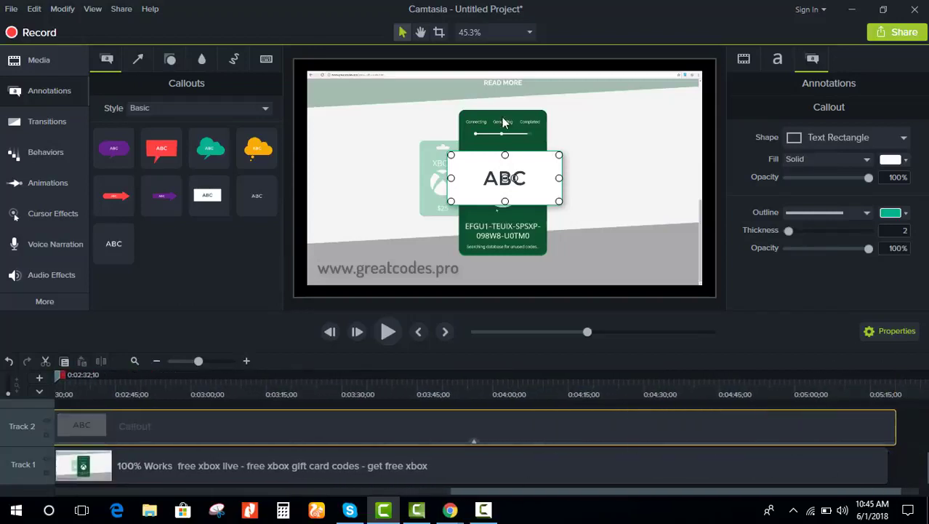
drag(507, 190, 457, 261)
drag(385, 249, 389, 272)
drag(383, 305, 383, 285)
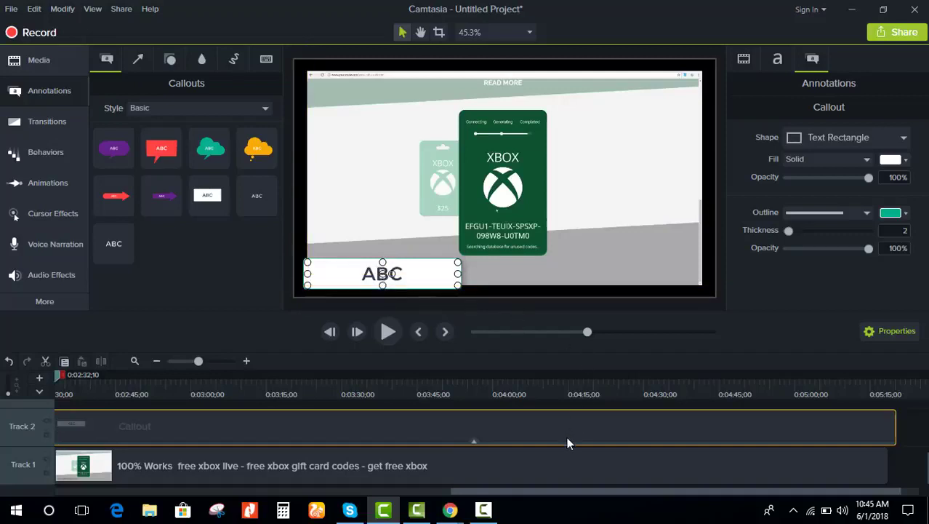
Step: Scrub through the video to confirm the box covers the watermark, then return to the start
click(586, 383)
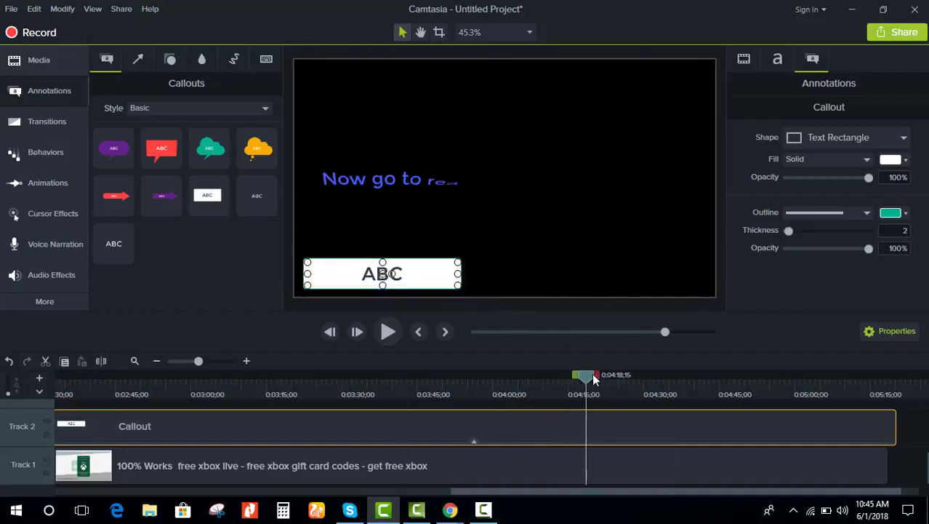
drag(593, 378, 516, 378)
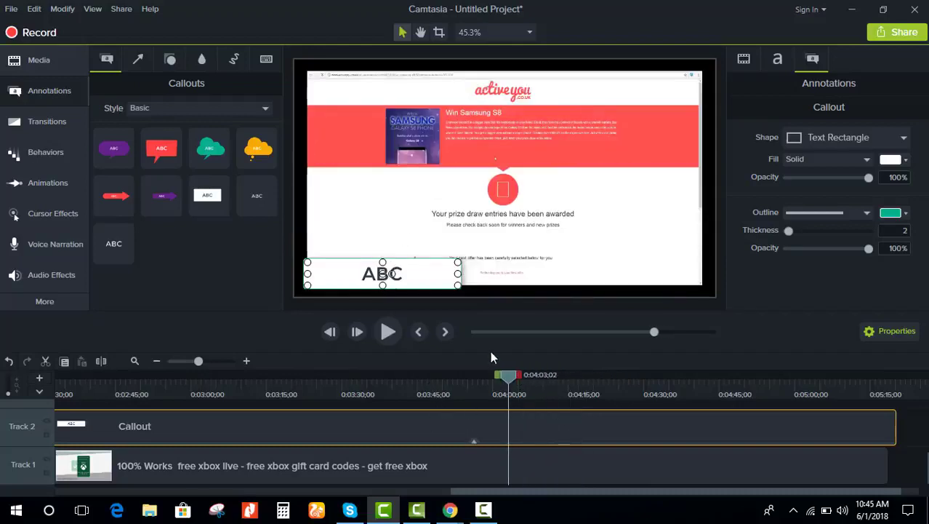
drag(507, 379, 102, 404)
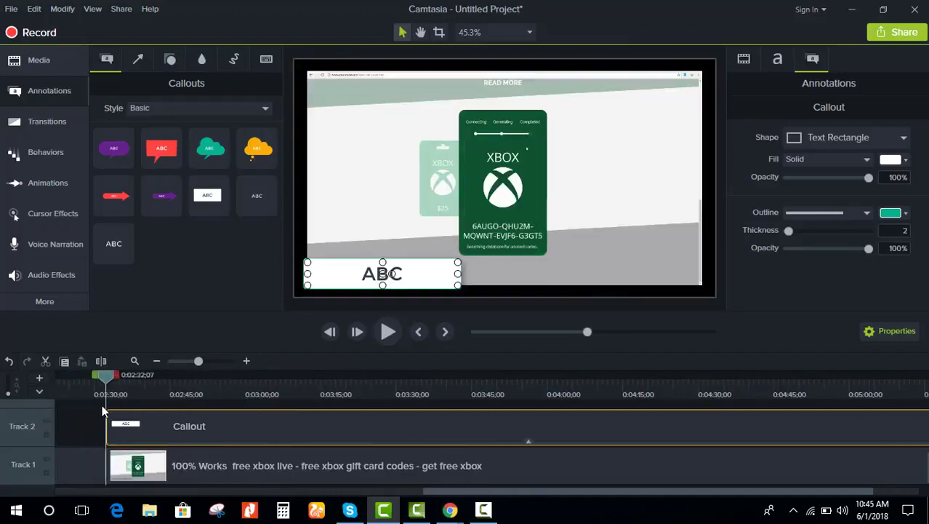
scroll(176, 447, up, 2)
scroll(175, 442, down, 2)
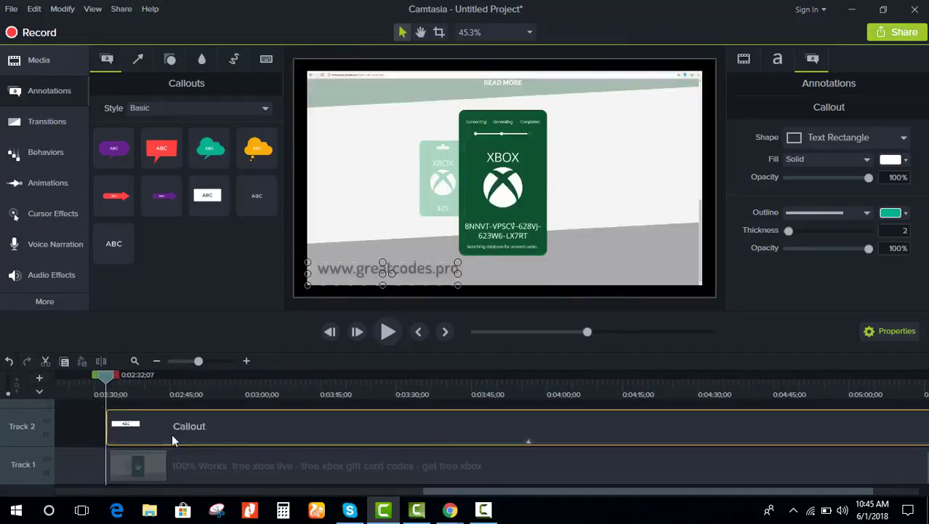
scroll(172, 433, up, 2)
click(161, 445)
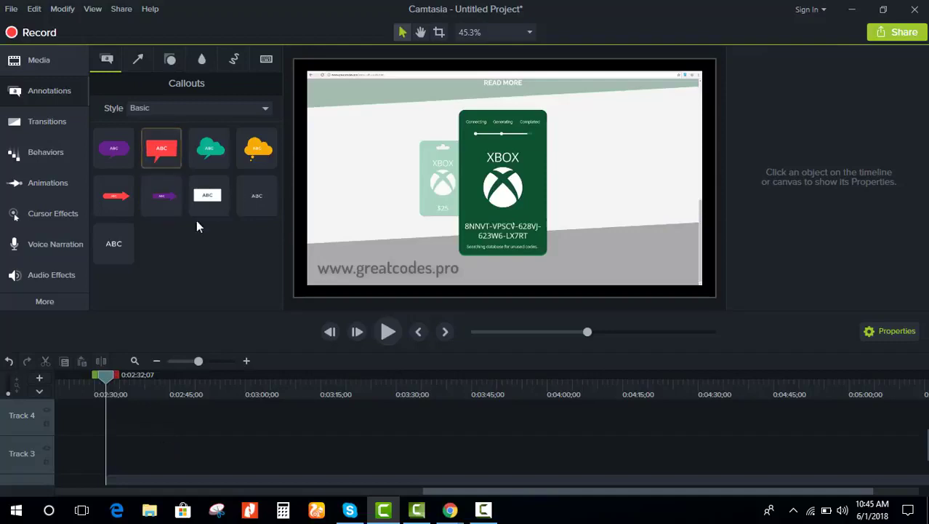
Step: Add a plain text callout and stretch its clip across the whole video
double_click(114, 243)
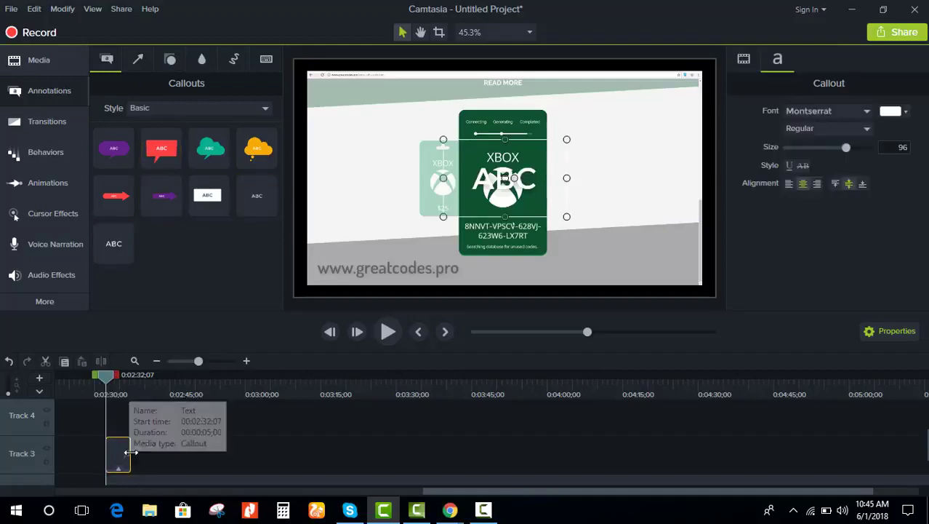
drag(128, 458, 867, 429)
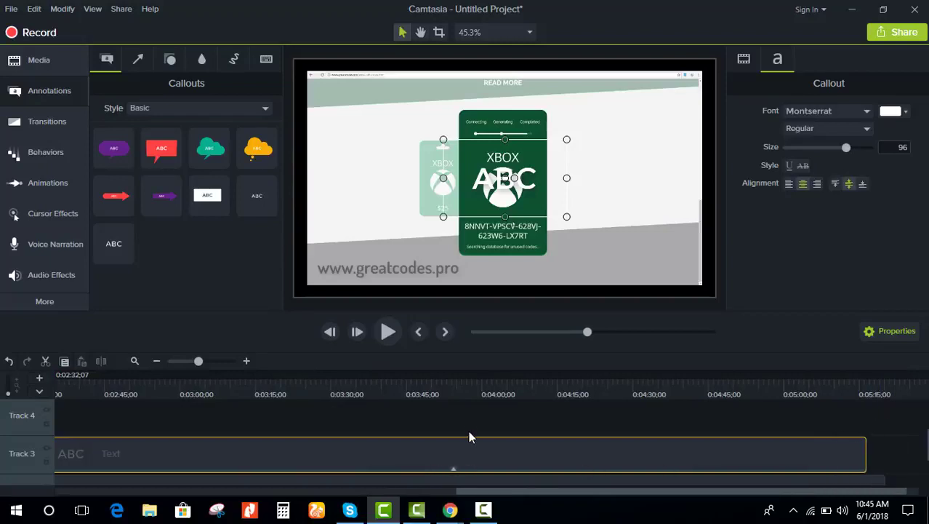
click(469, 431)
click(112, 452)
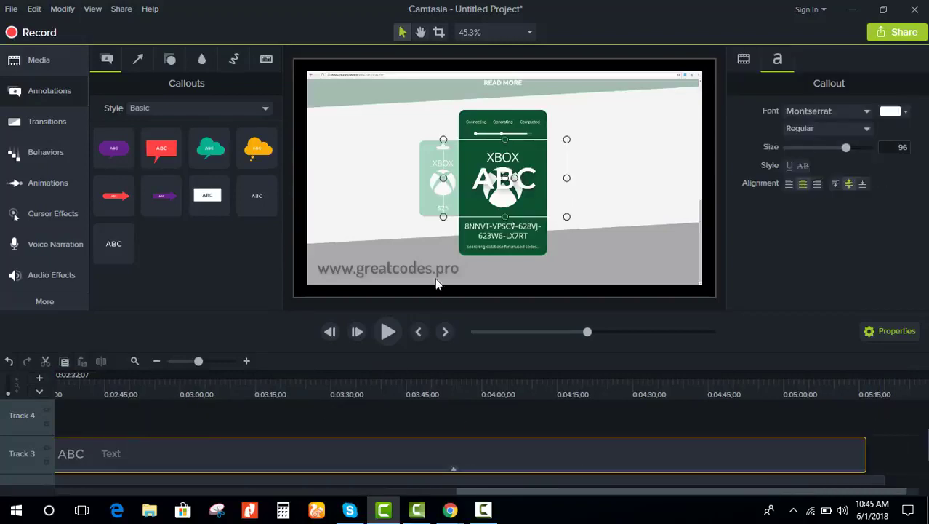
double_click(515, 178)
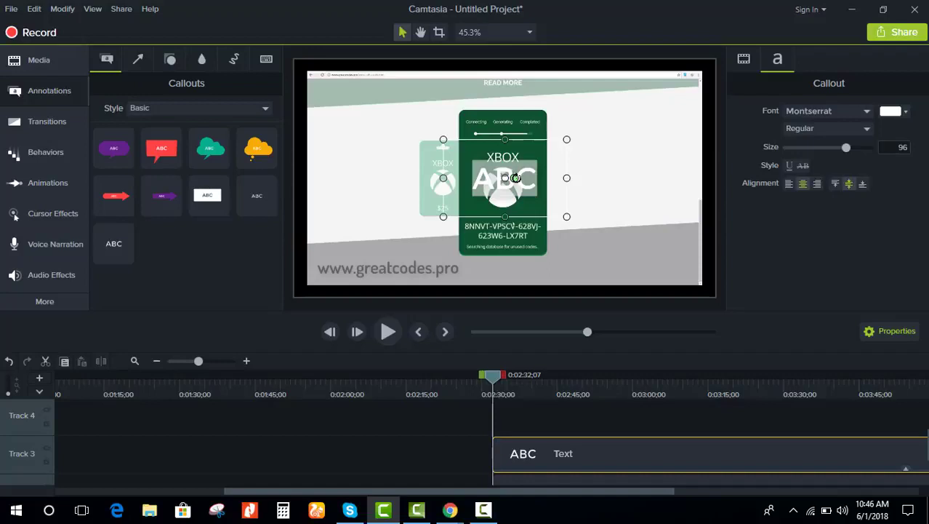
text(www.u)
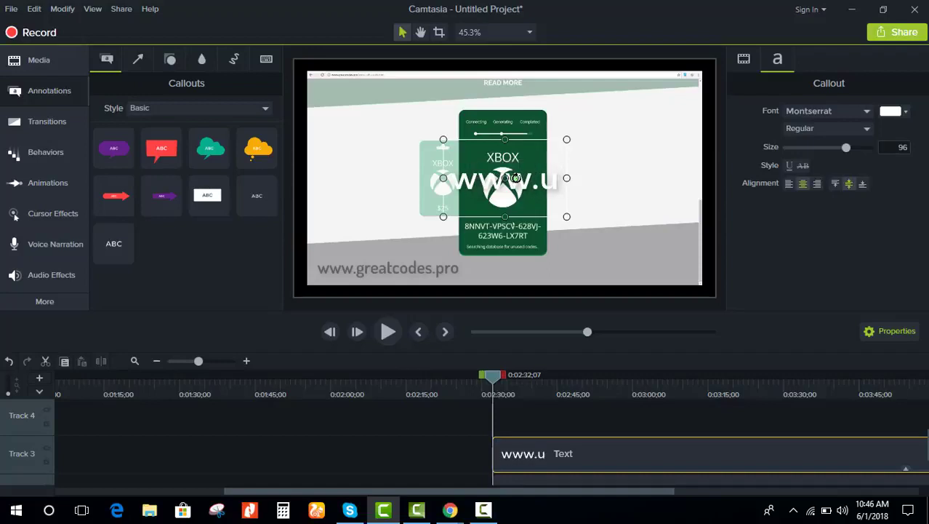
text(niversa)
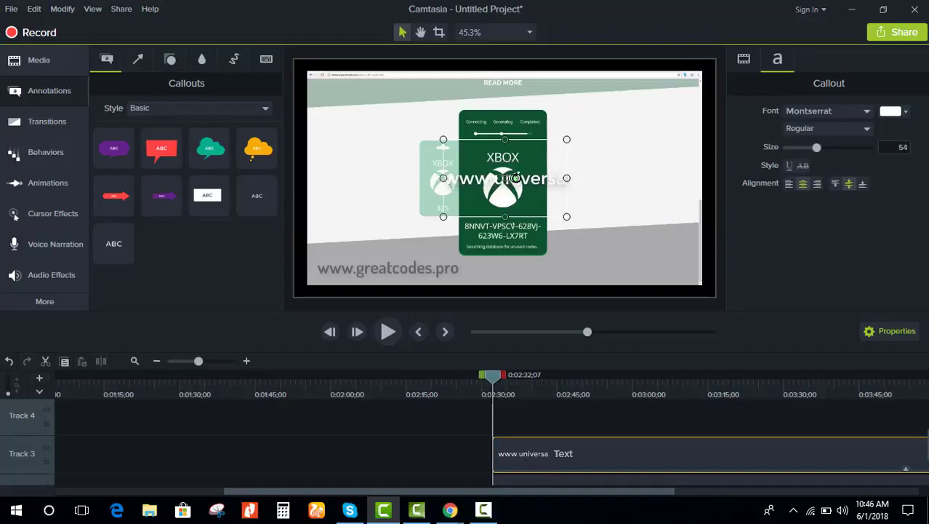
text(lkeep.com)
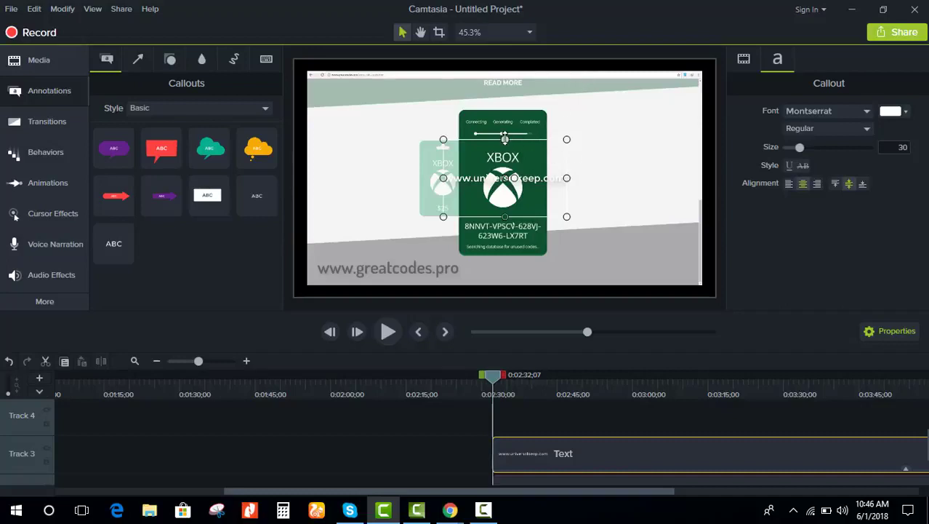
drag(505, 139, 418, 254)
scroll(513, 463, down, 1)
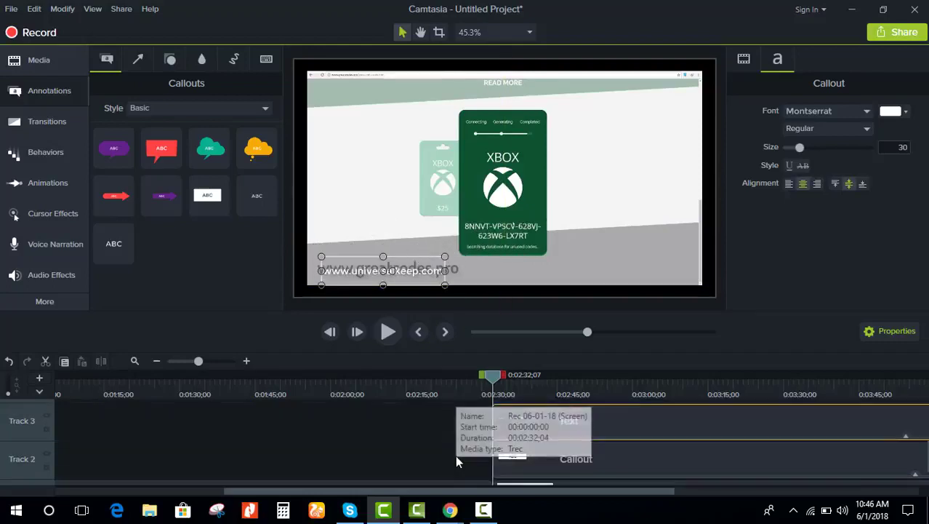
click(610, 458)
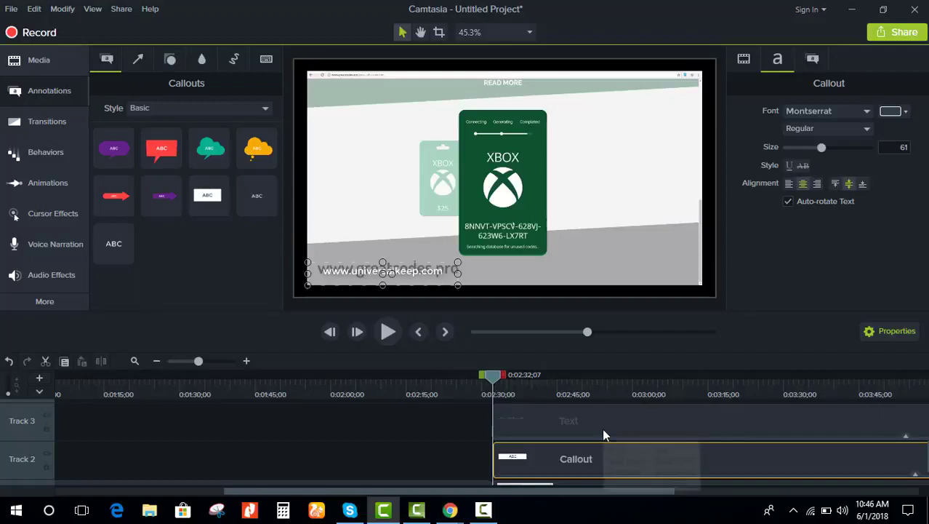
Step: Move the URL text clip up a track, then shift both callout clips down one track
scroll(602, 454, up, 2)
scroll(599, 458, down, 1)
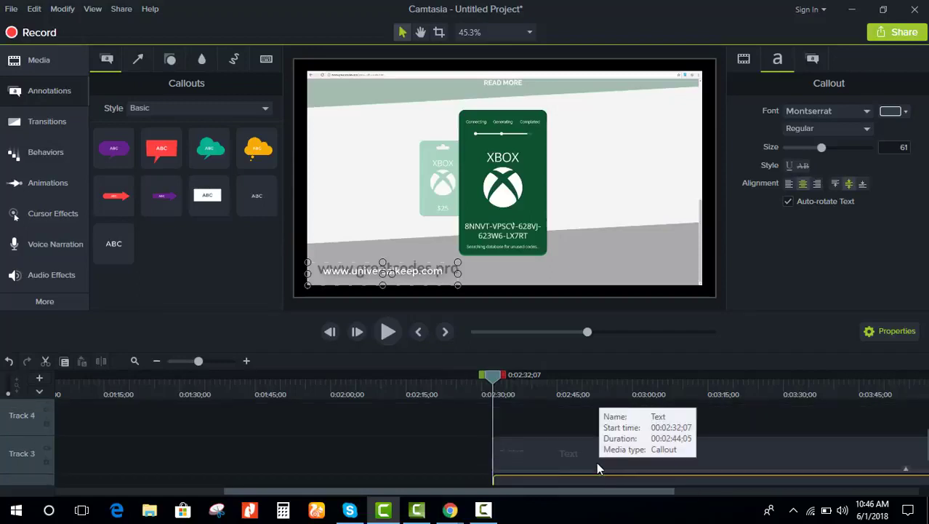
click(589, 453)
drag(590, 454, 585, 408)
click(469, 406)
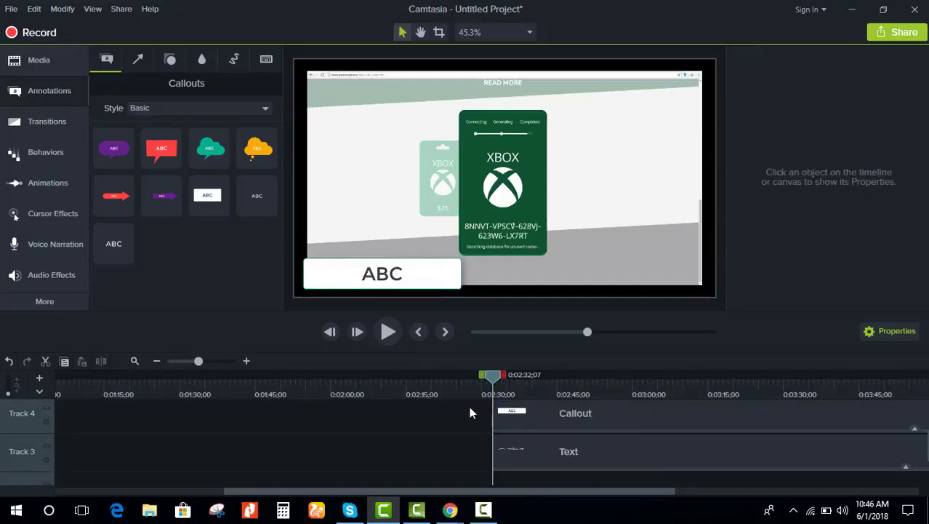
drag(466, 418, 516, 454)
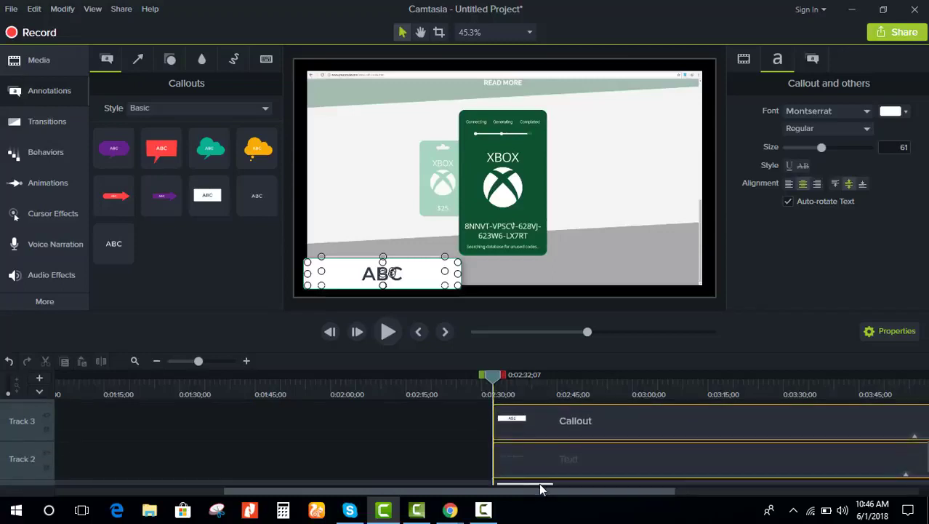
drag(539, 483, 498, 460)
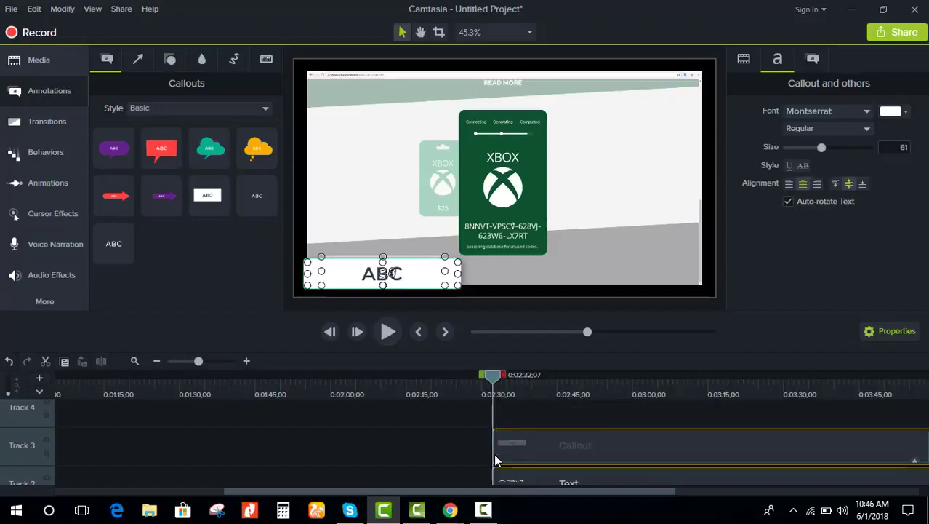
click(581, 479)
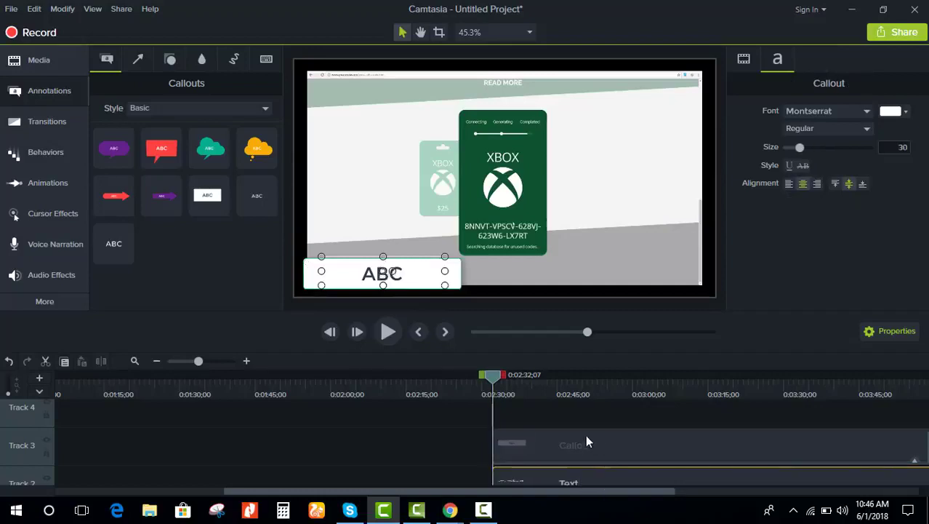
Step: Play back the overlays and pause around 0:02:44
click(391, 331)
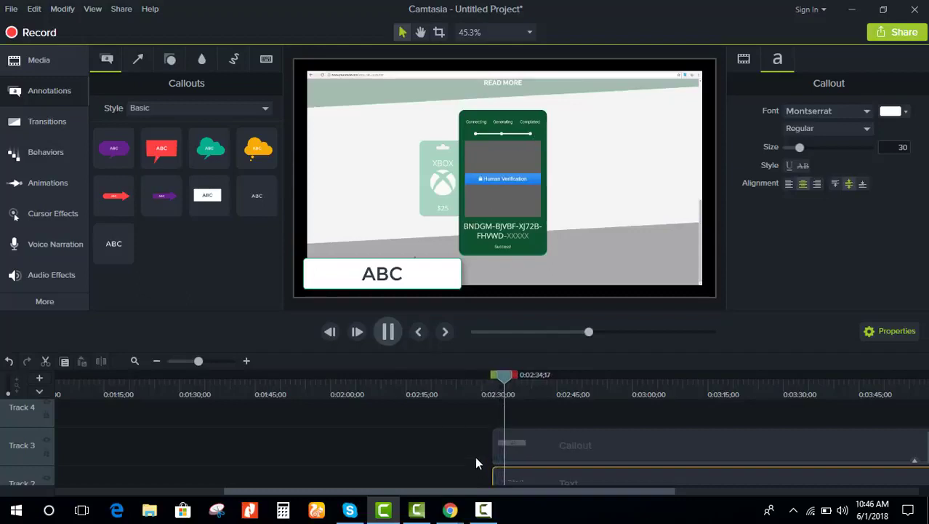
scroll(480, 439, down, 3)
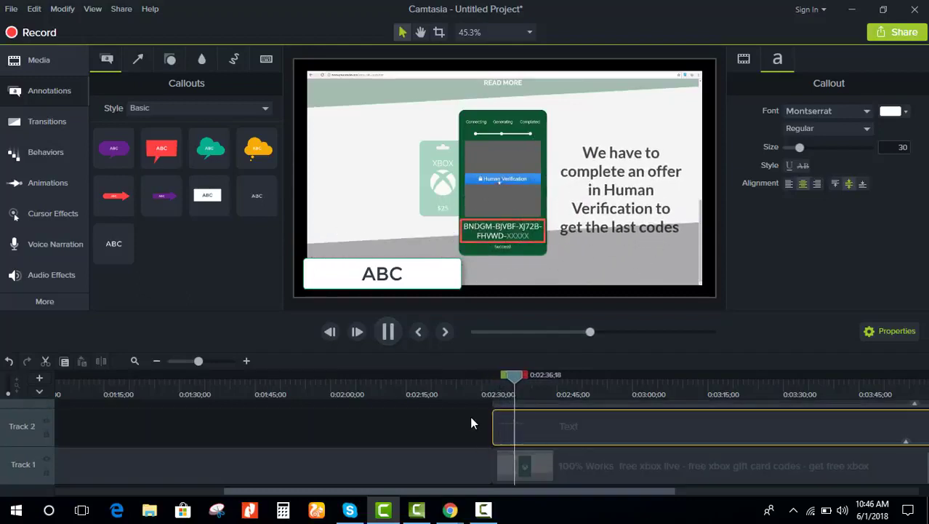
click(472, 426)
click(611, 462)
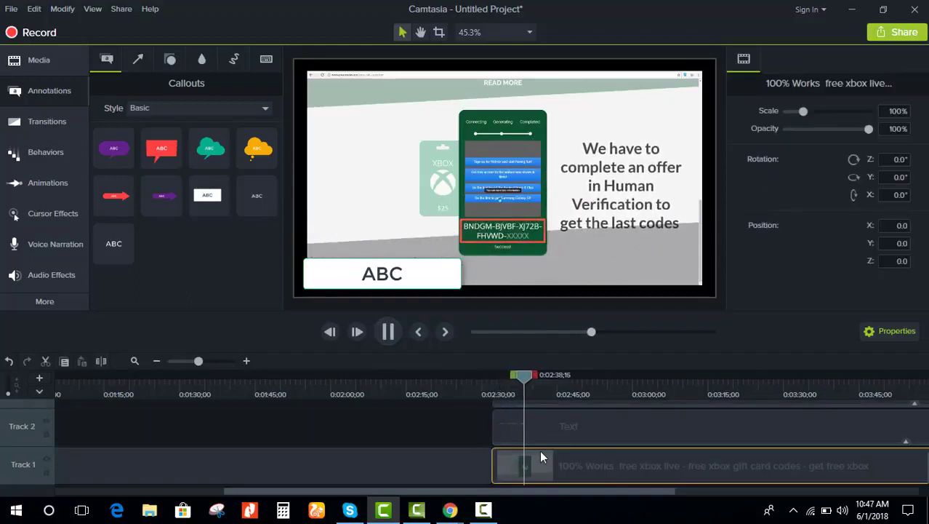
click(583, 426)
scroll(558, 442, up, 1)
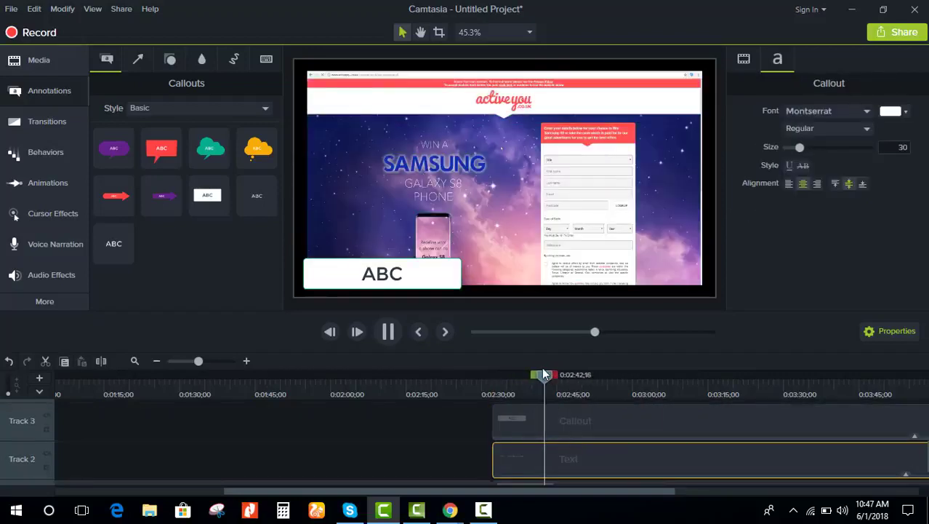
click(389, 331)
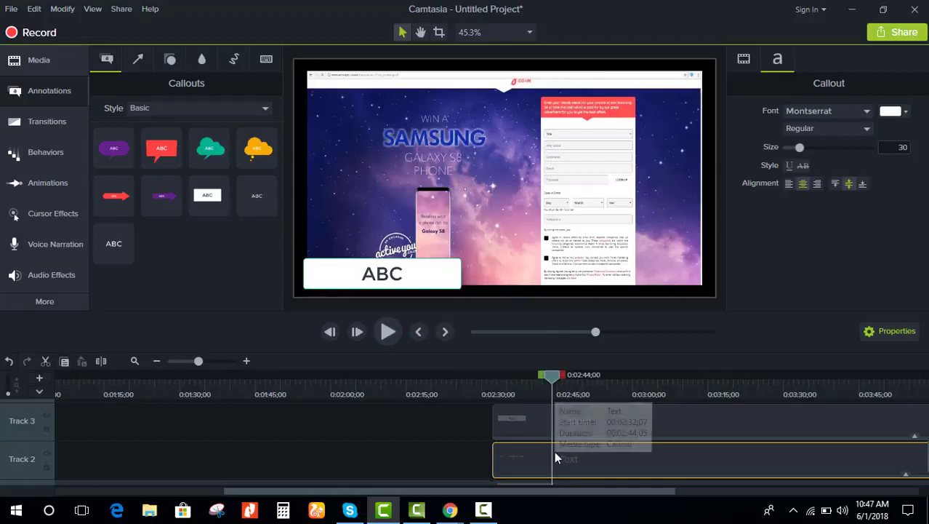
scroll(555, 451, down, 1)
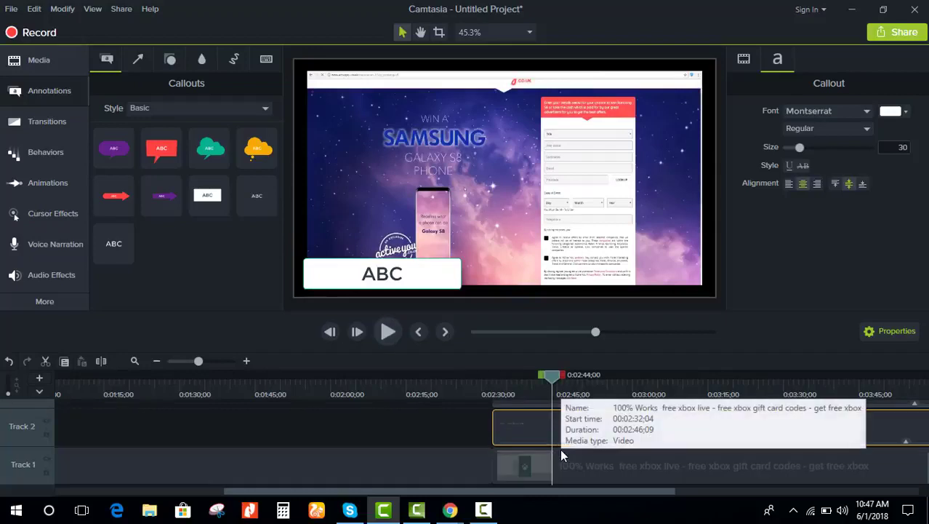
Step: Insert an empty track below and move the Text callout onto it
right_click(21, 474)
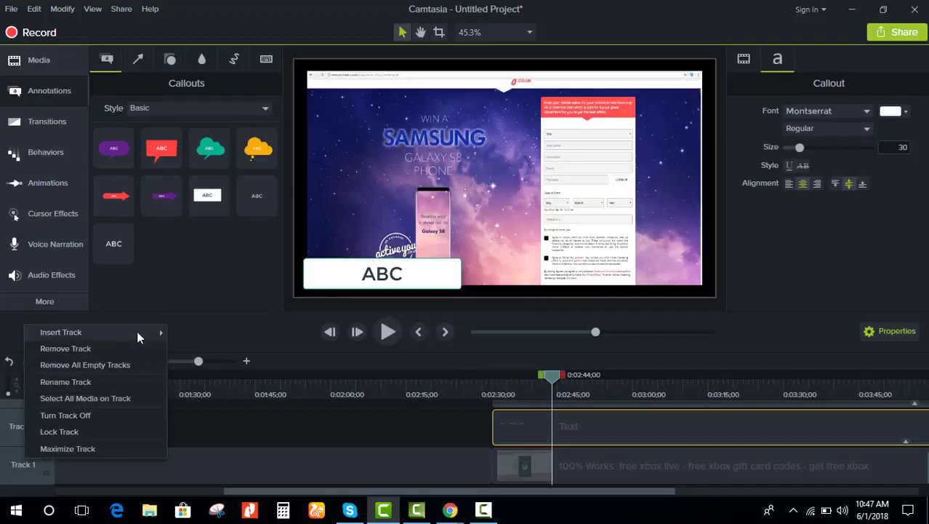
click(188, 346)
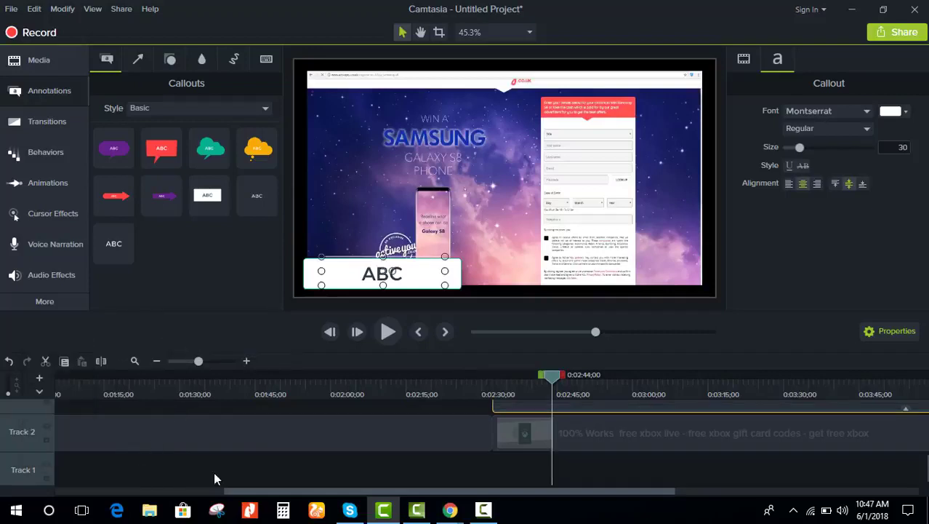
click(412, 467)
scroll(519, 441, up, 2)
click(579, 454)
scroll(573, 479, down, 2)
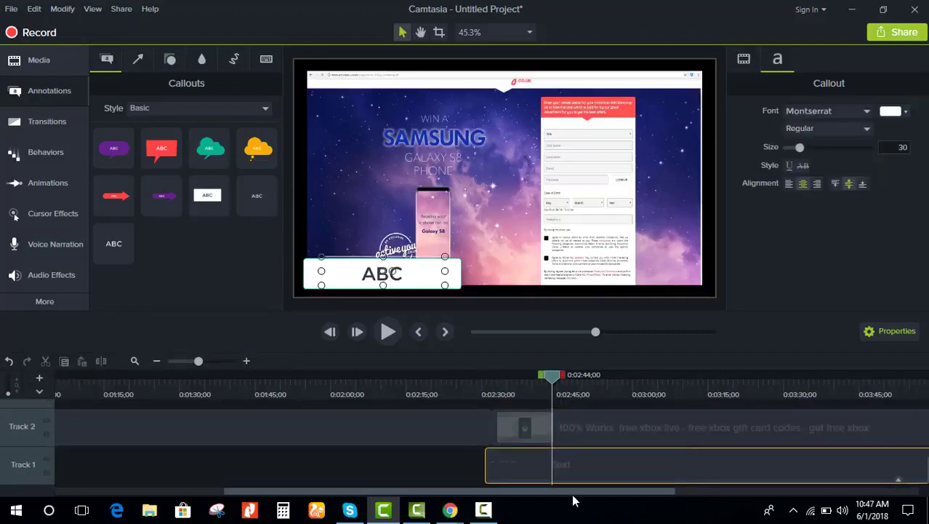
mouse_move(588, 481)
mouse_down()
mouse_move(577, 485)
mouse_move(584, 471)
mouse_up()
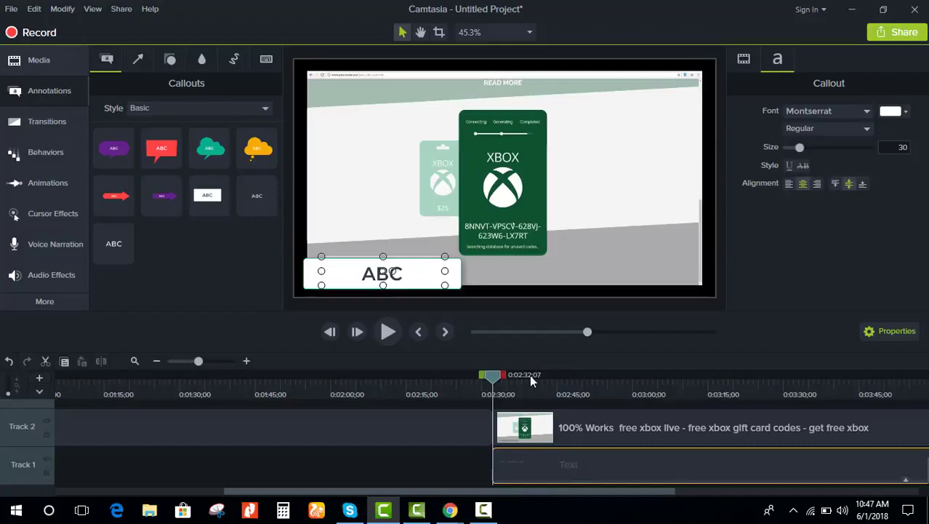
Step: Raise the white ABC box slightly and preview the edit
mouse_move(402, 273)
mouse_down()
mouse_move(465, 248)
mouse_move(444, 243)
mouse_move(415, 267)
mouse_move(398, 268)
mouse_up()
scroll(530, 458, up, 2)
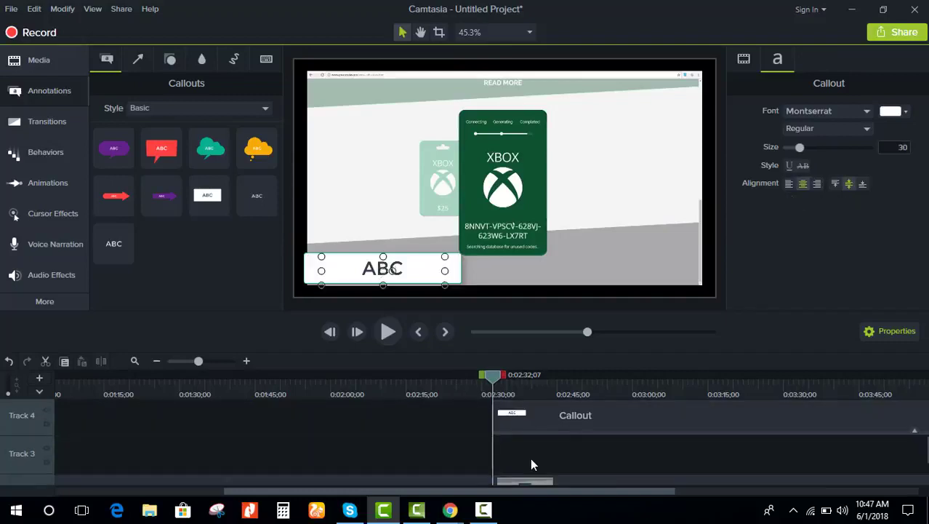
scroll(530, 457, down, 2)
click(385, 333)
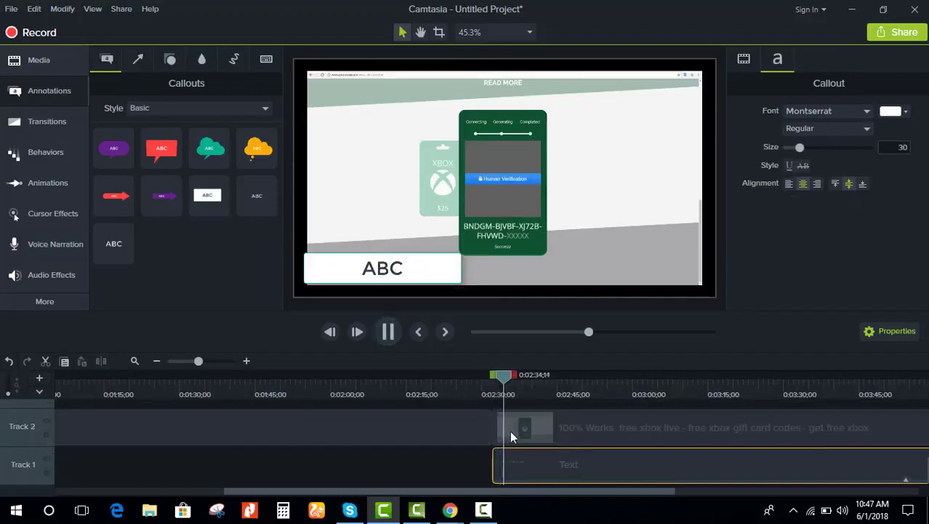
click(447, 472)
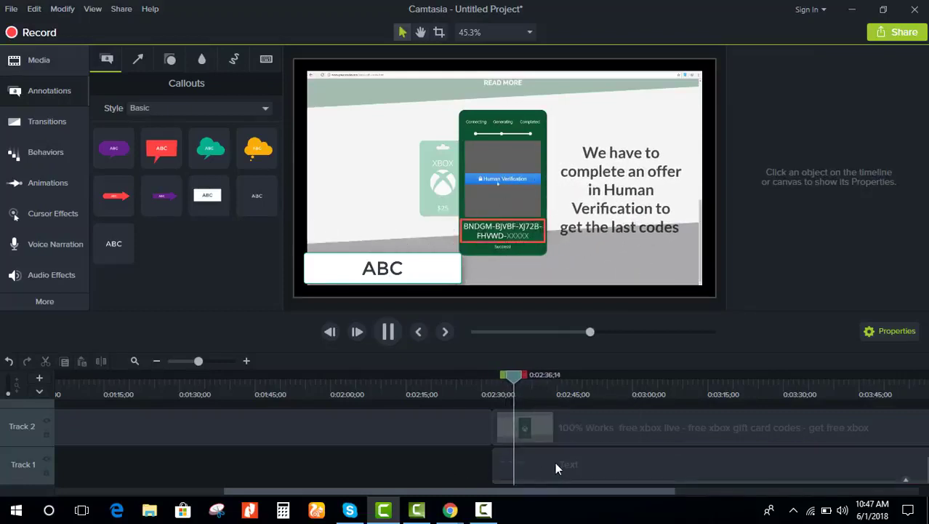
click(555, 461)
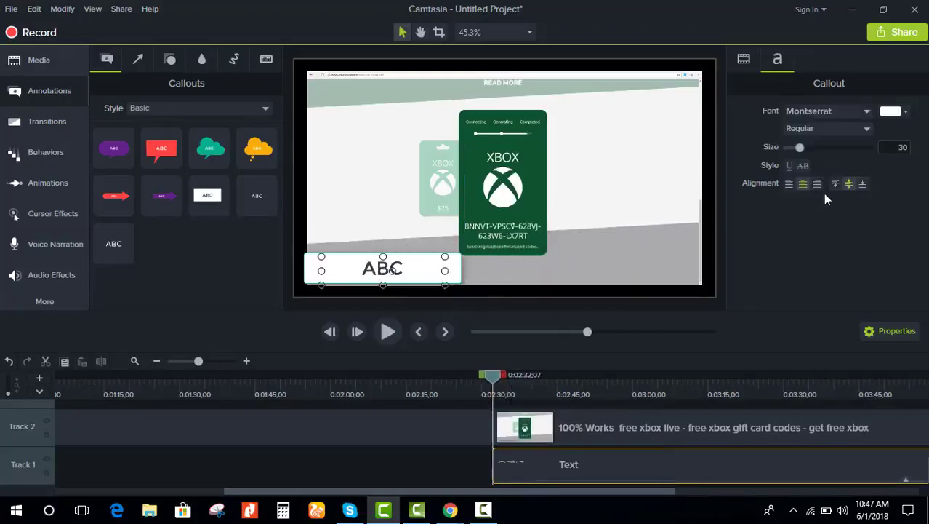
Step: Set the Text callout's font colour to red
click(895, 113)
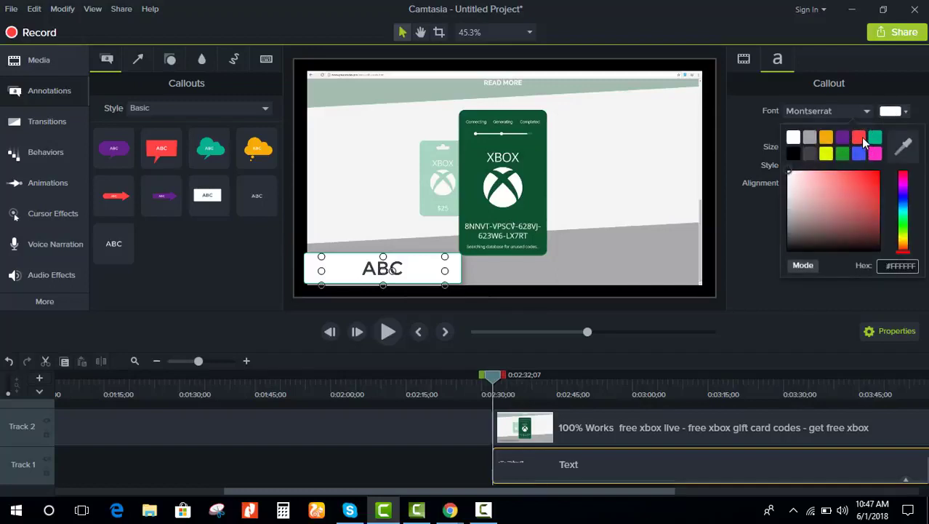
click(860, 138)
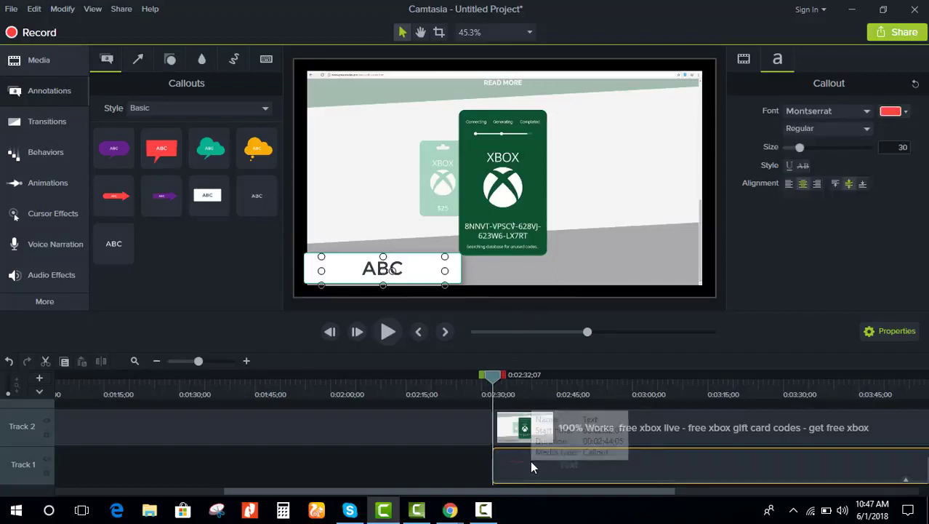
click(387, 267)
click(388, 267)
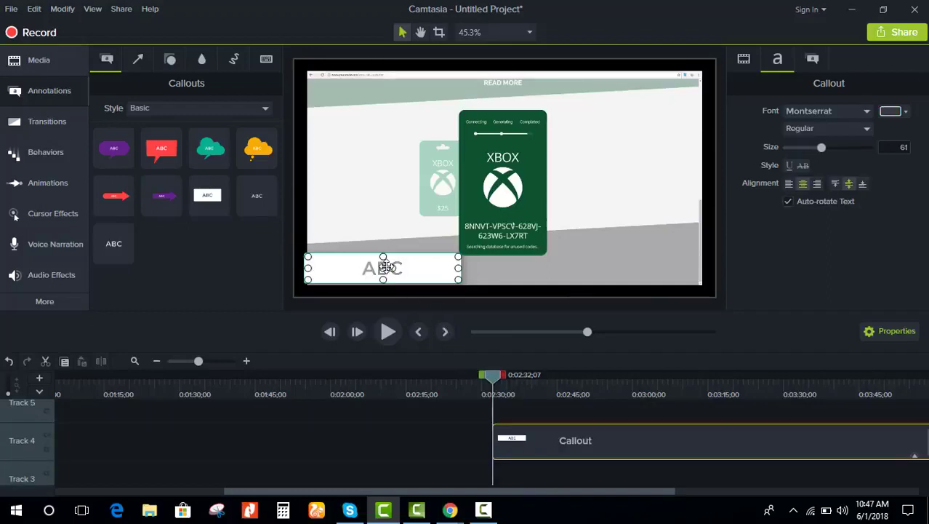
scroll(582, 436, down, 3)
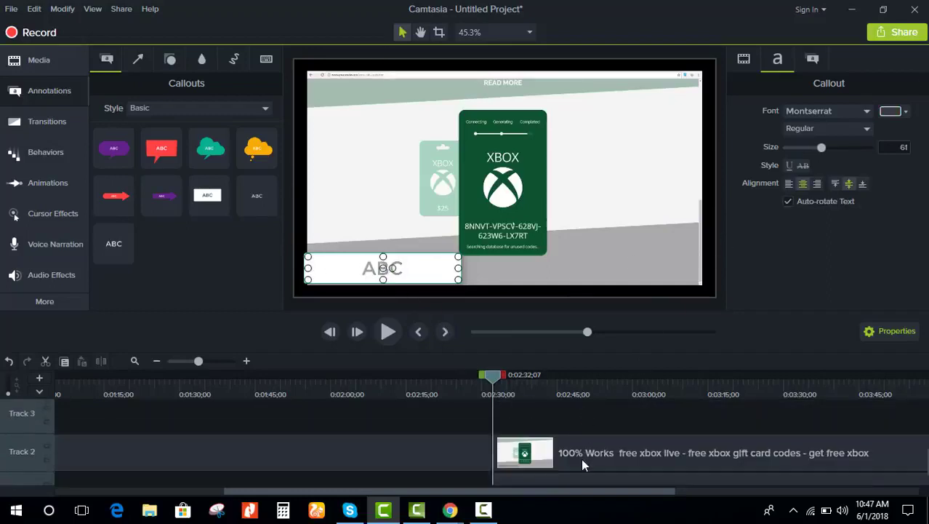
click(570, 464)
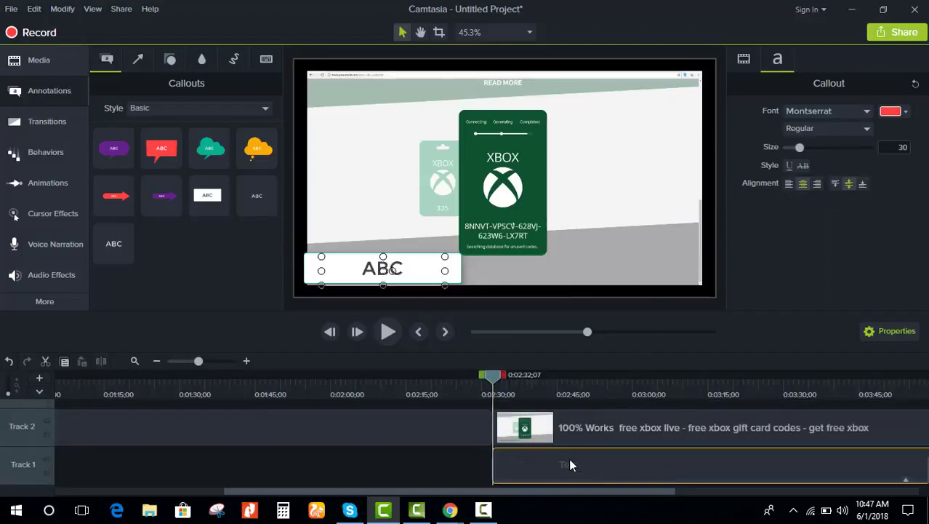
click(571, 459)
Step: Apply text shortcuts and drag the text callout off the white box to the grey area
key(ctrl+7)
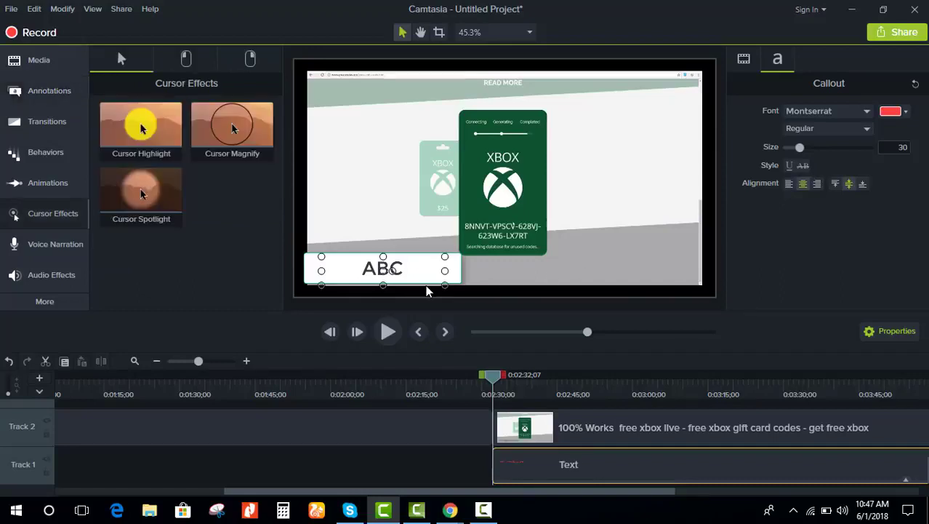
key(ctrl+3)
key(ctrl+i)
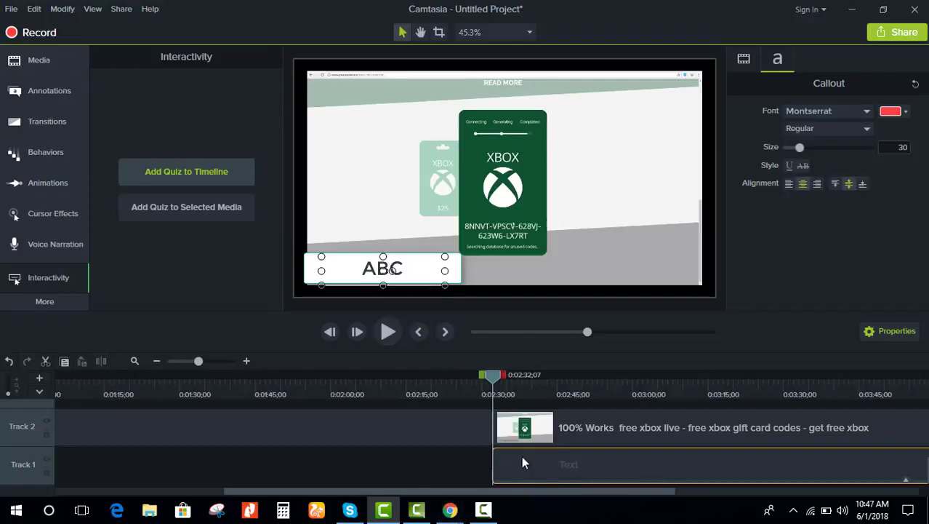
click(386, 269)
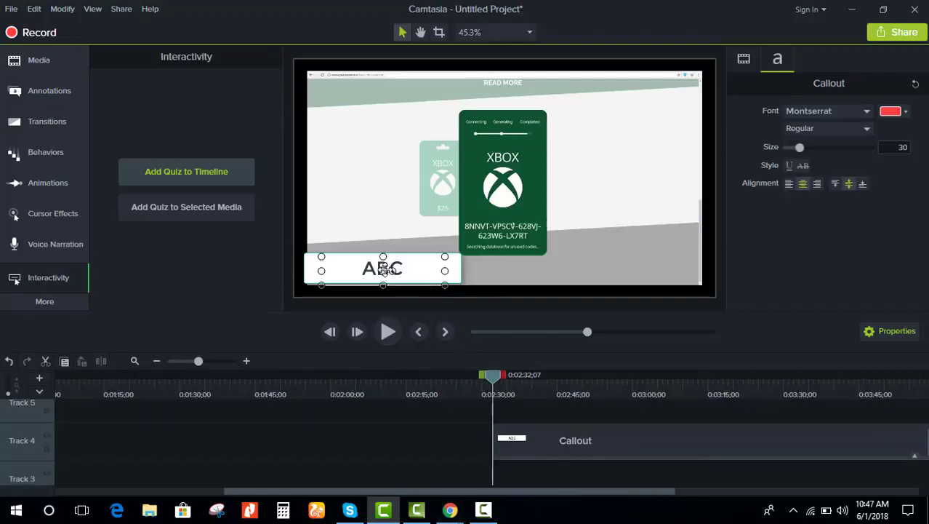
drag(386, 269, 611, 240)
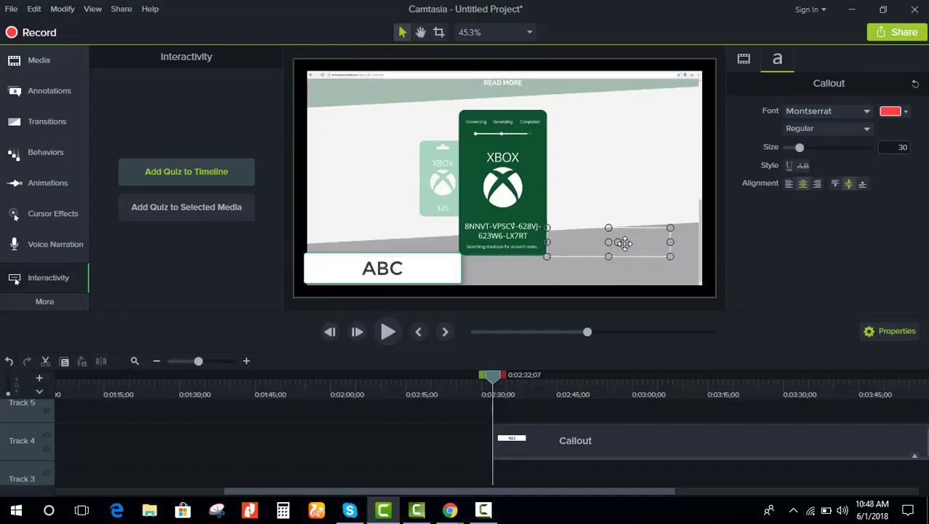
key(c)
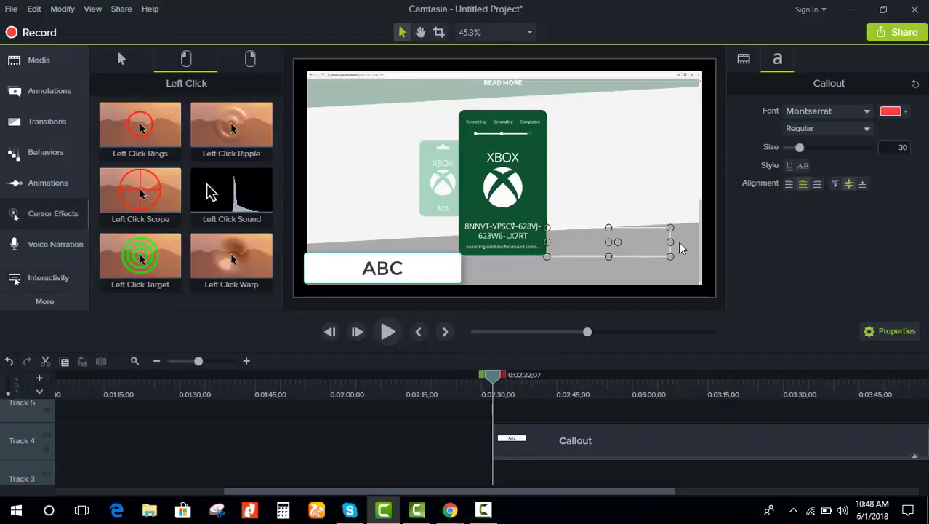
Step: Delete the Text callout clip from the timeline
click(645, 240)
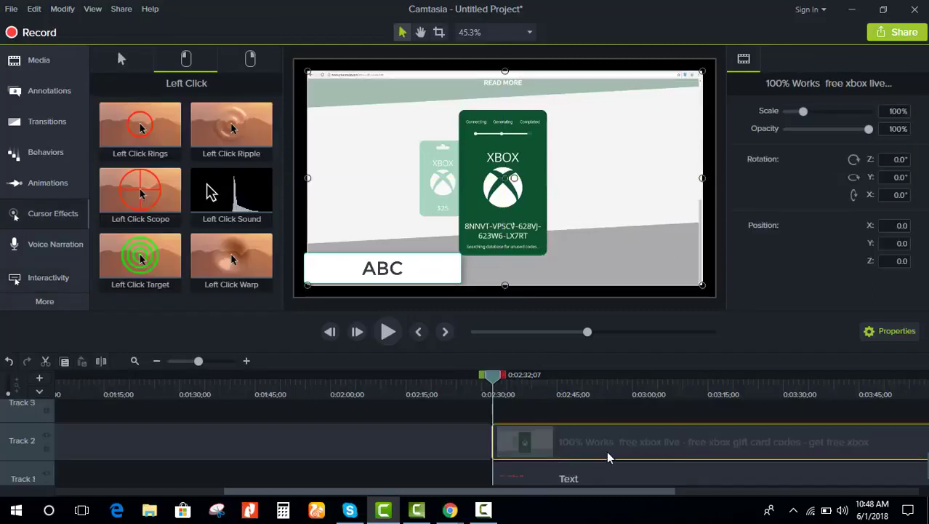
scroll(609, 457, down, 1)
click(593, 469)
right_click(590, 472)
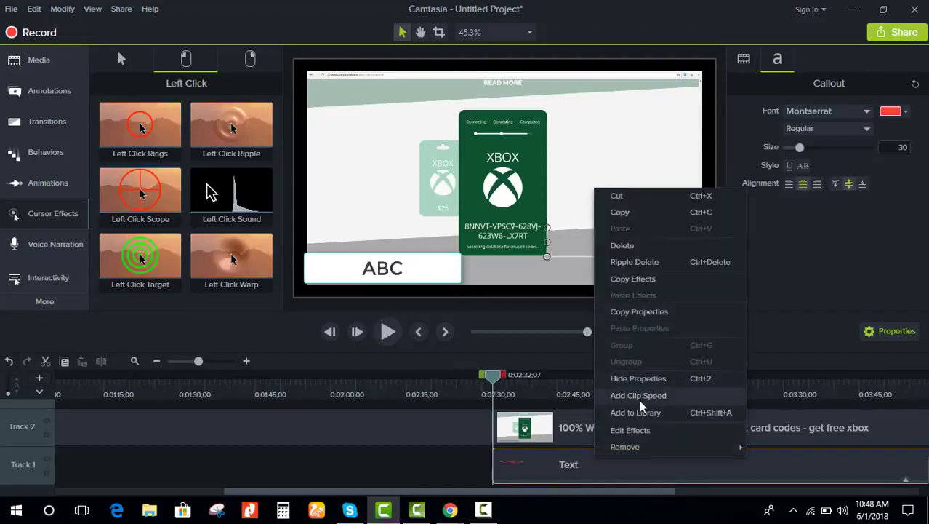
click(563, 466)
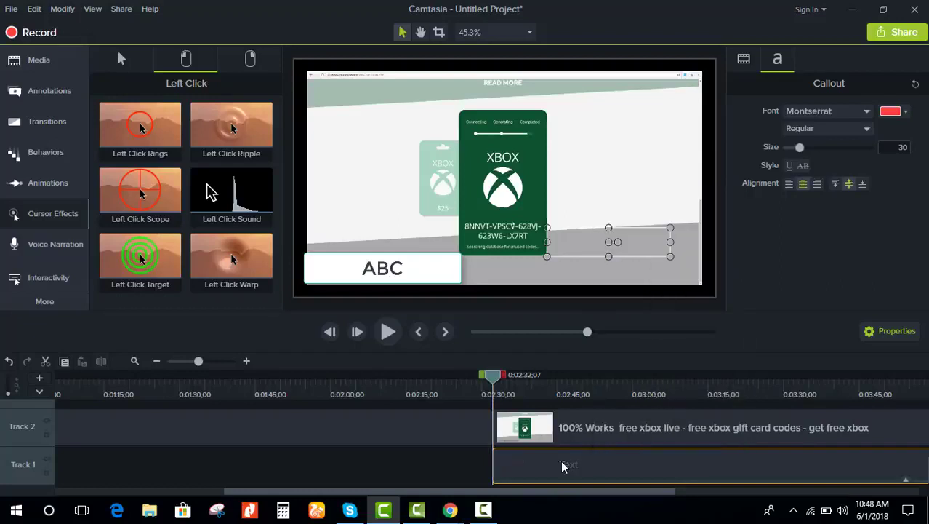
key(Delete)
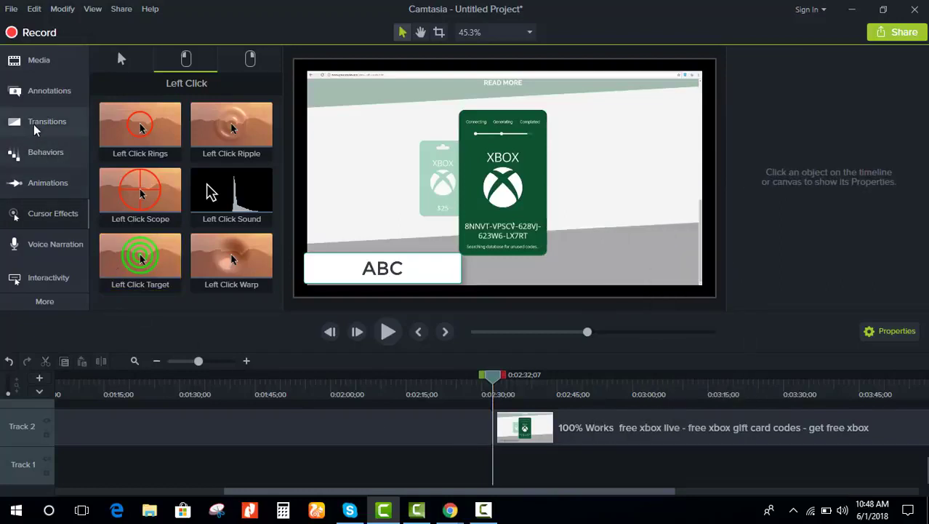
click(34, 124)
click(46, 94)
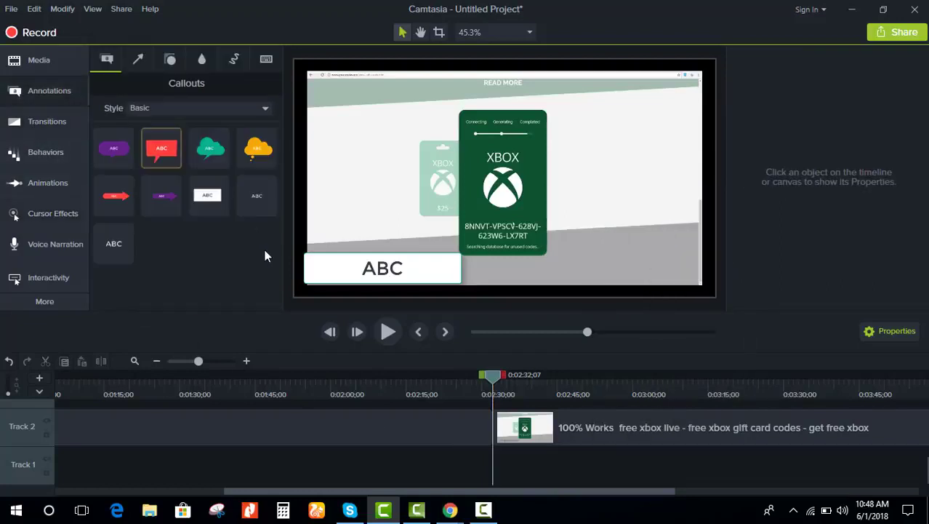
click(113, 244)
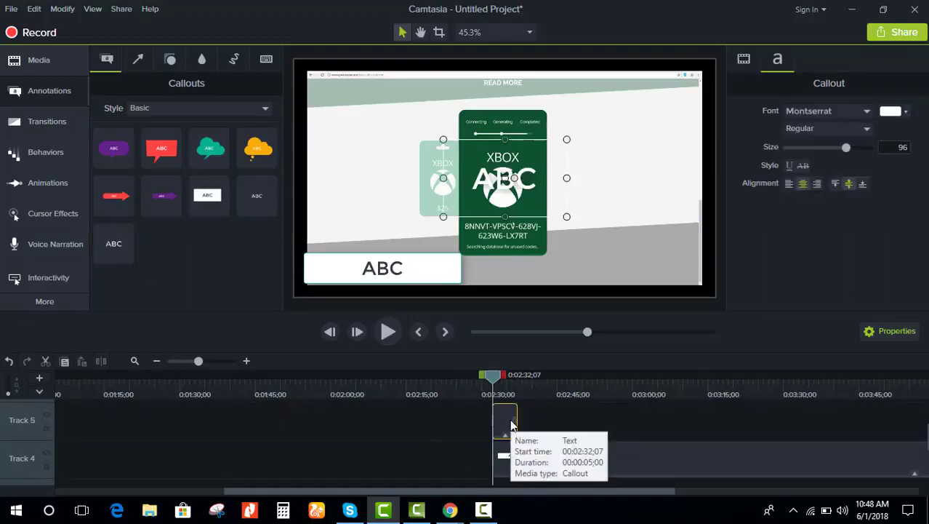
double_click(504, 180)
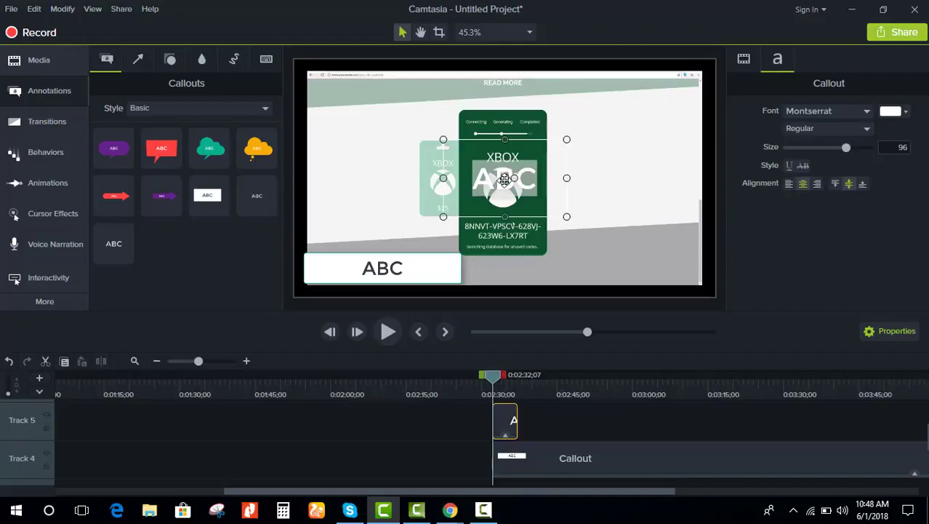
key(BackSpace)
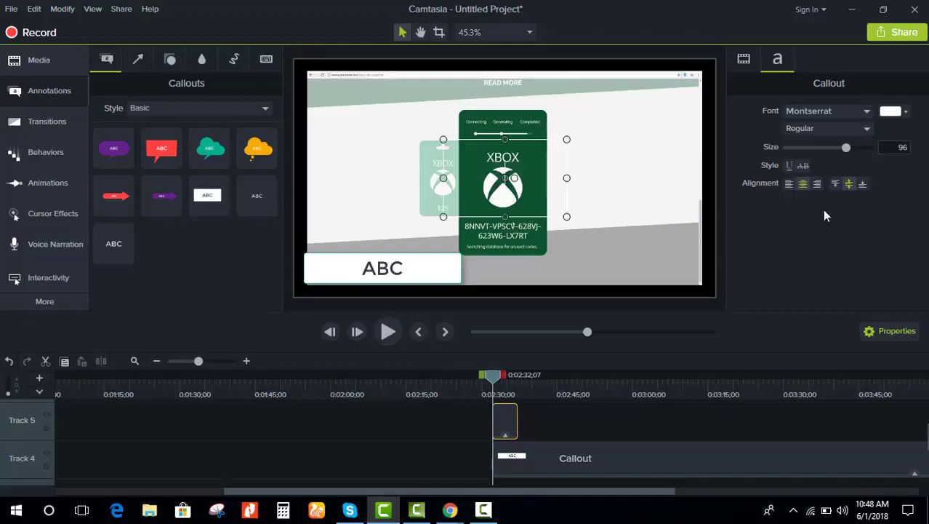
click(892, 112)
text(WWW)
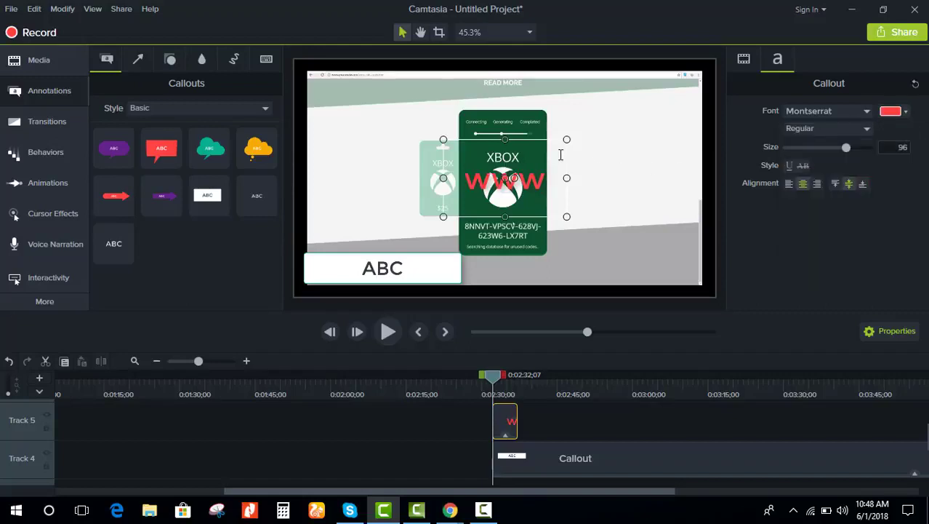
key(BackSpace)
key(BackSpace)
key(BackSpace)
text(www.univer)
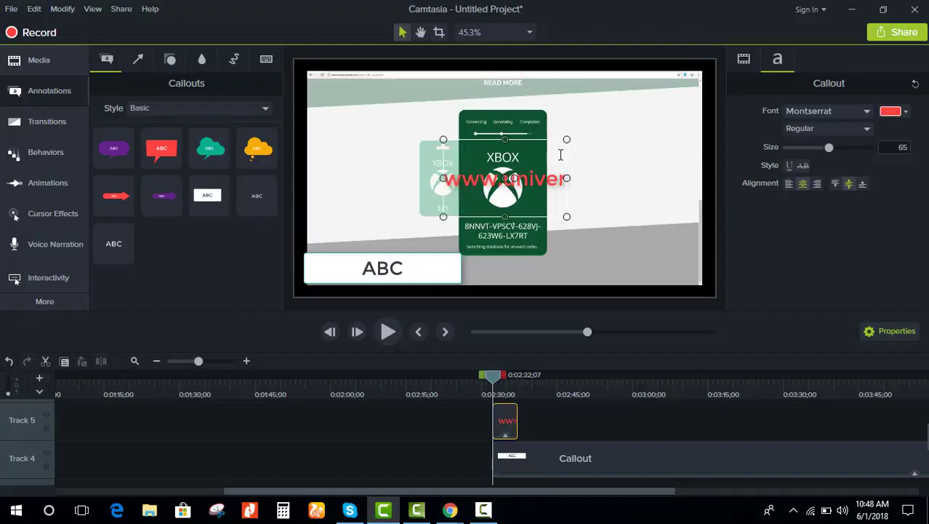
text(salkee)
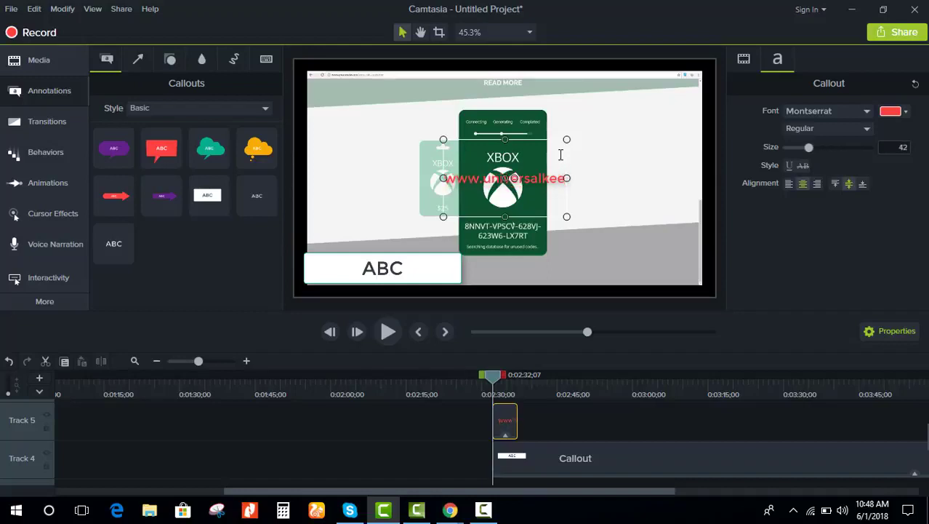
text(p.com)
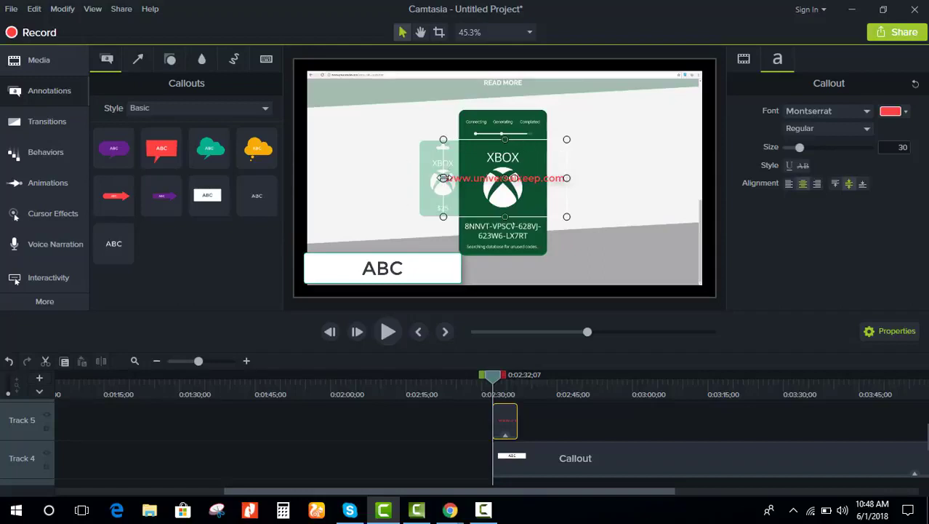
Step: Resize the URL text box and shrink it to fit over the white box
drag(443, 177, 376, 178)
drag(472, 138, 444, 269)
click(475, 211)
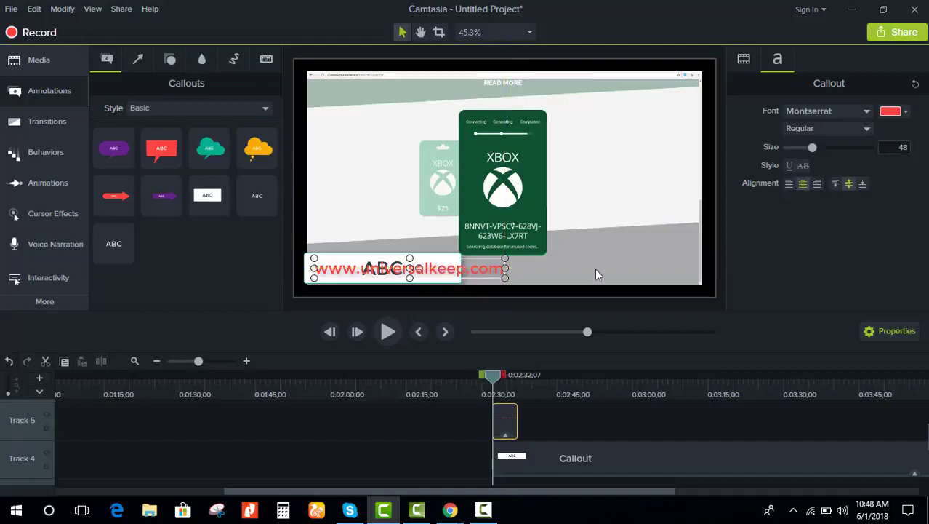
drag(507, 267, 462, 267)
click(550, 434)
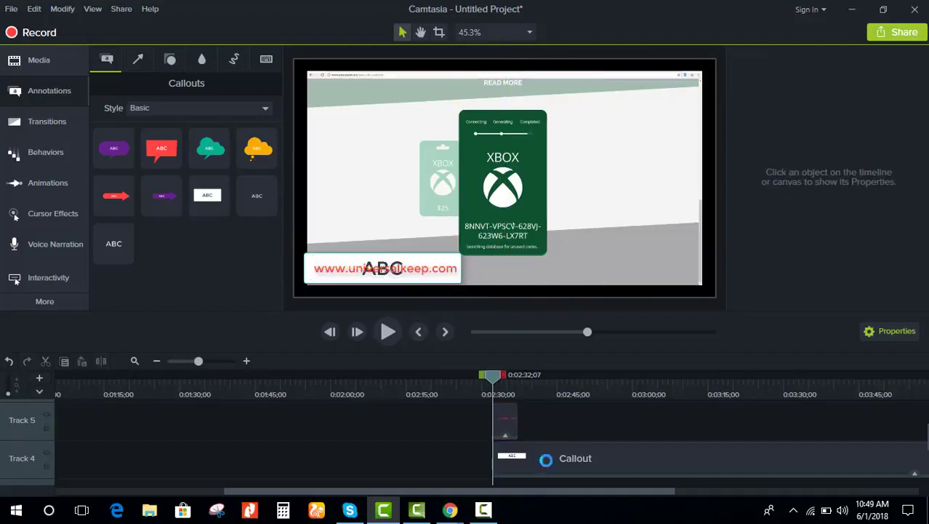
Step: Delete the ABC callout, then undo to restore it and the red URL text
click(544, 465)
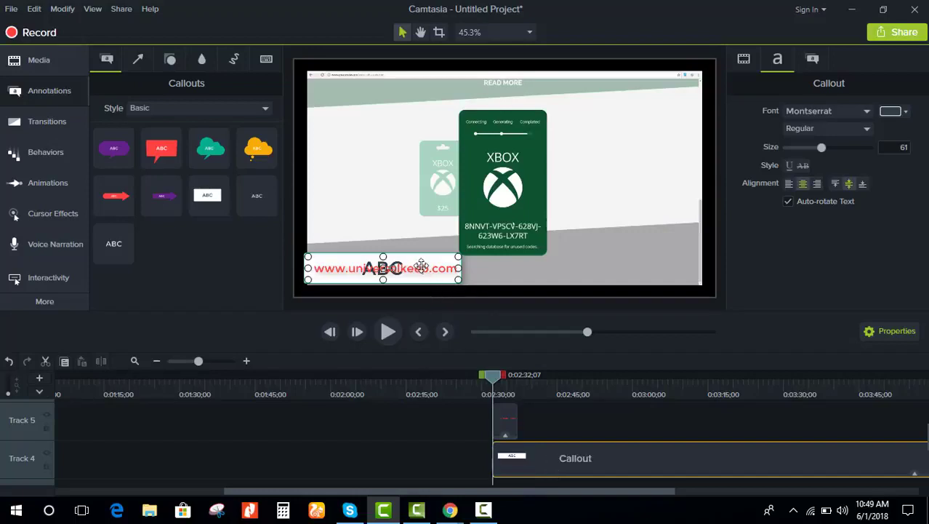
key(Delete)
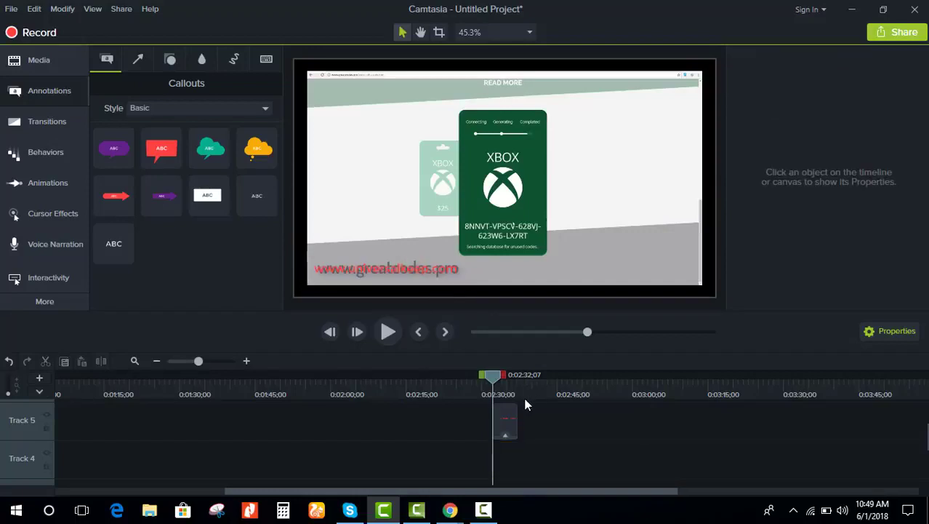
key(ctrl+z)
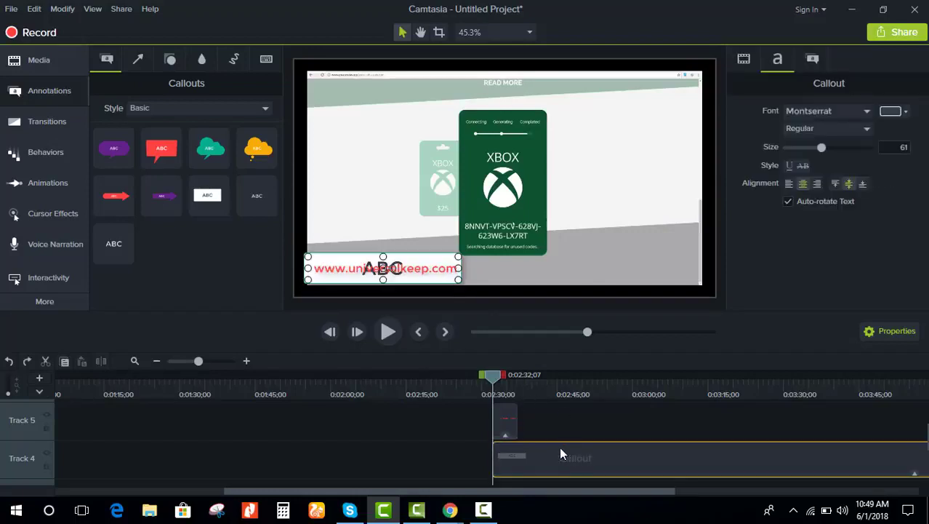
click(397, 268)
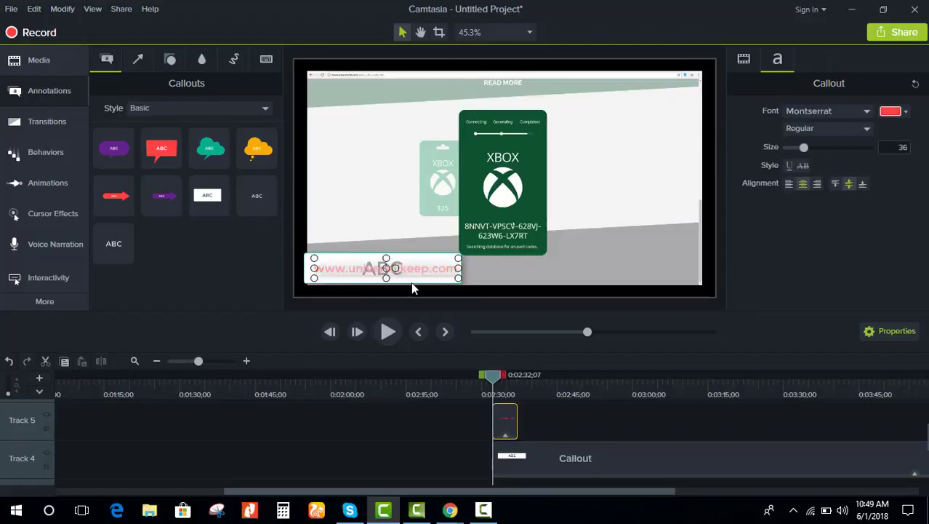
key(ctrl+z)
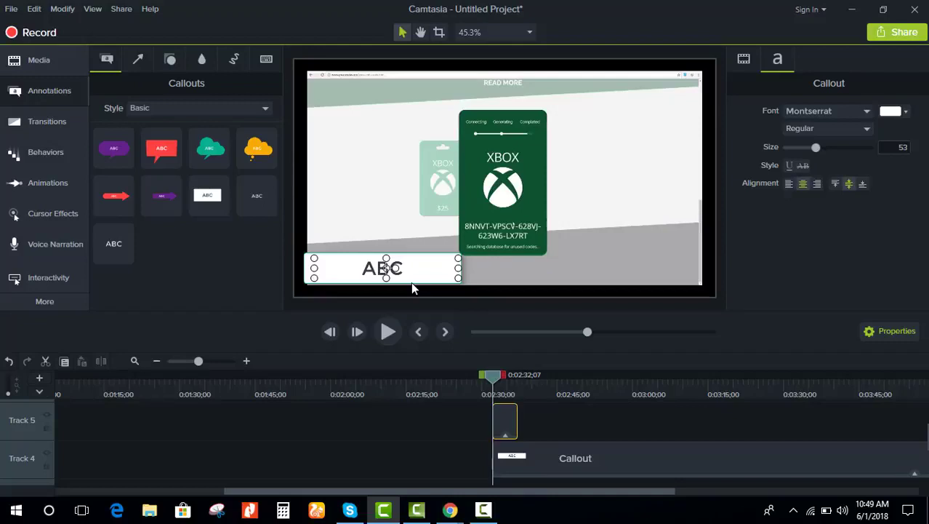
key(ctrl+z)
Step: Start the ABC clip slightly earlier, move the URL text aside and erase the ABC text
click(574, 458)
drag(573, 453, 530, 456)
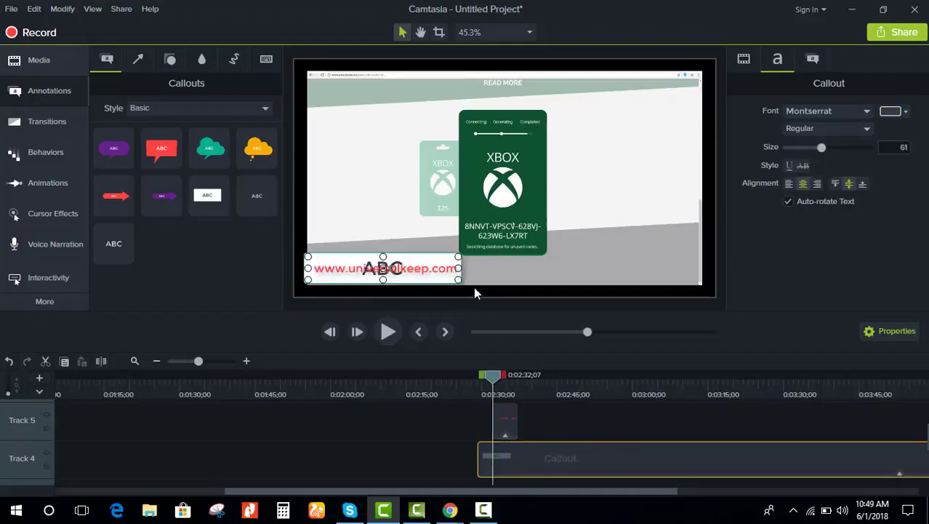
drag(436, 262, 633, 262)
click(436, 270)
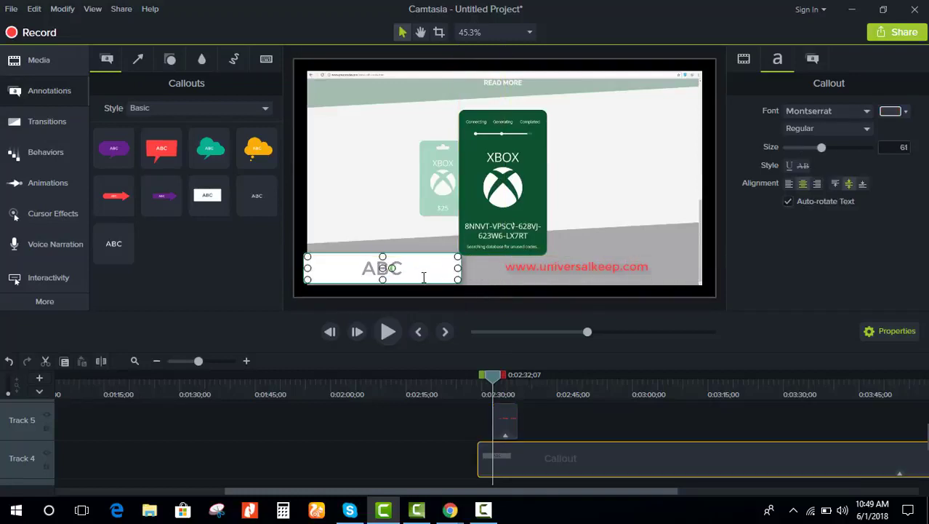
double_click(424, 277)
key(BackSpace)
Step: Move the red URL text back onto the white box
click(567, 267)
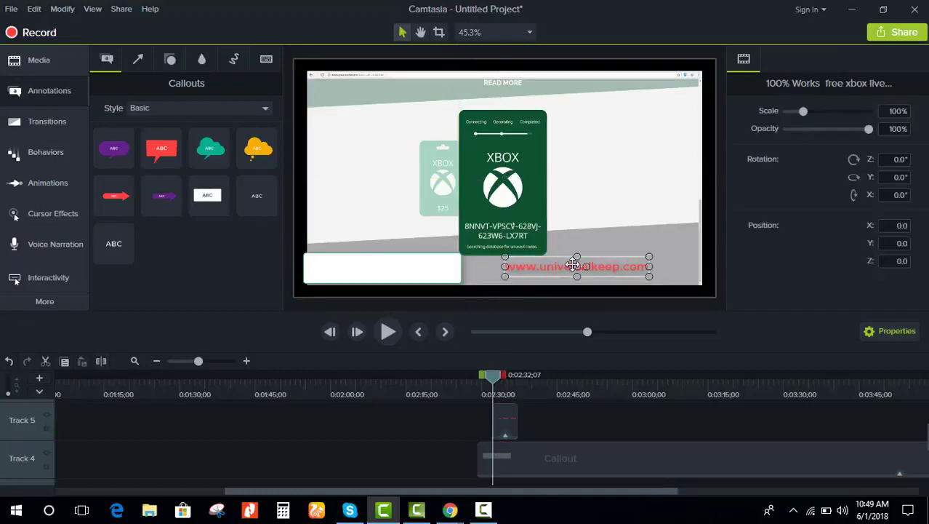
drag(577, 266, 396, 267)
click(576, 424)
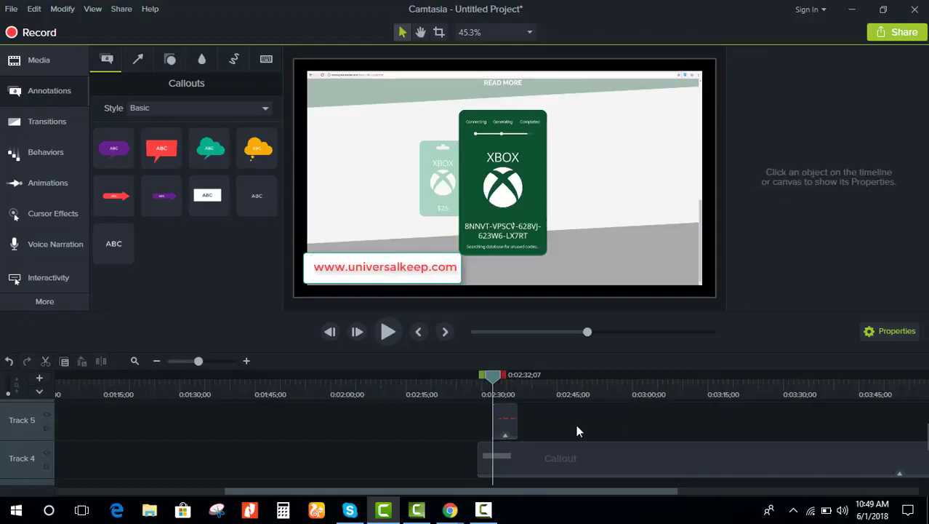
click(501, 418)
click(548, 427)
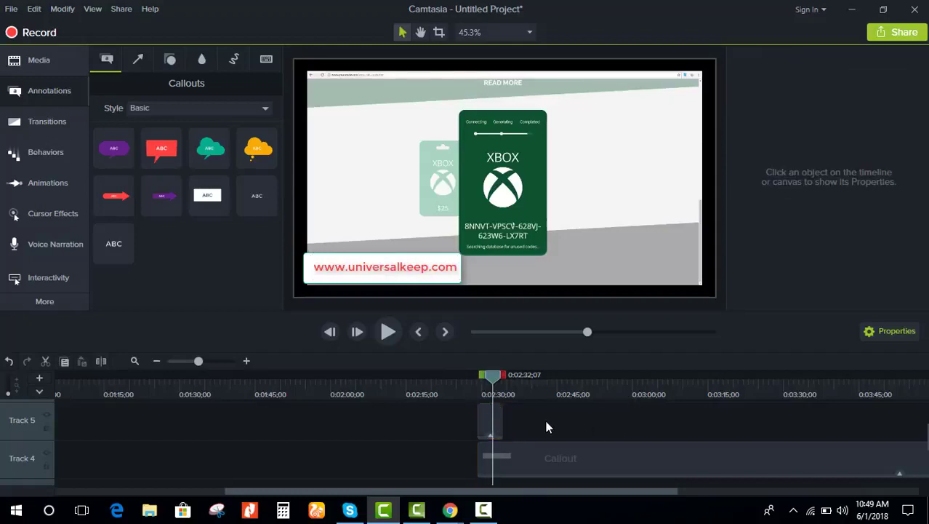
click(491, 422)
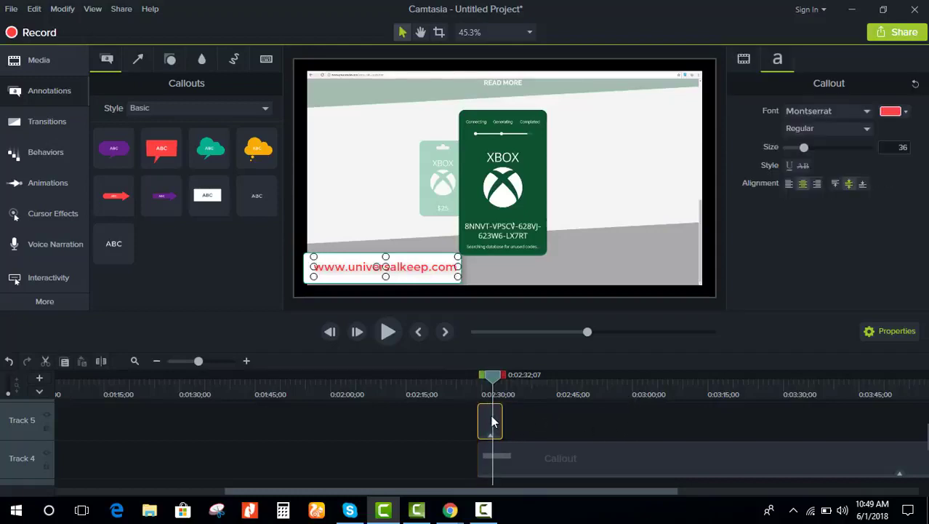
click(56, 94)
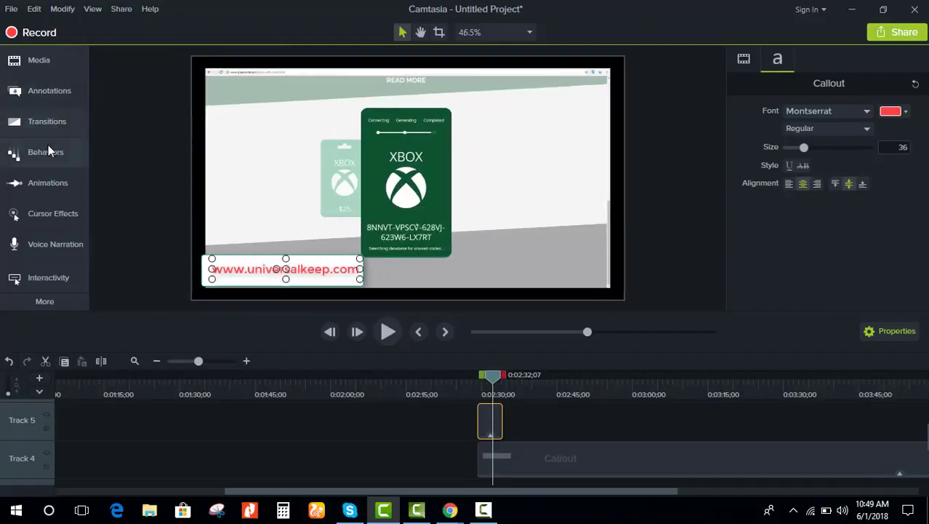
Step: Apply the Jump And Fall behavior to the red URL text clip on Track 5
click(48, 147)
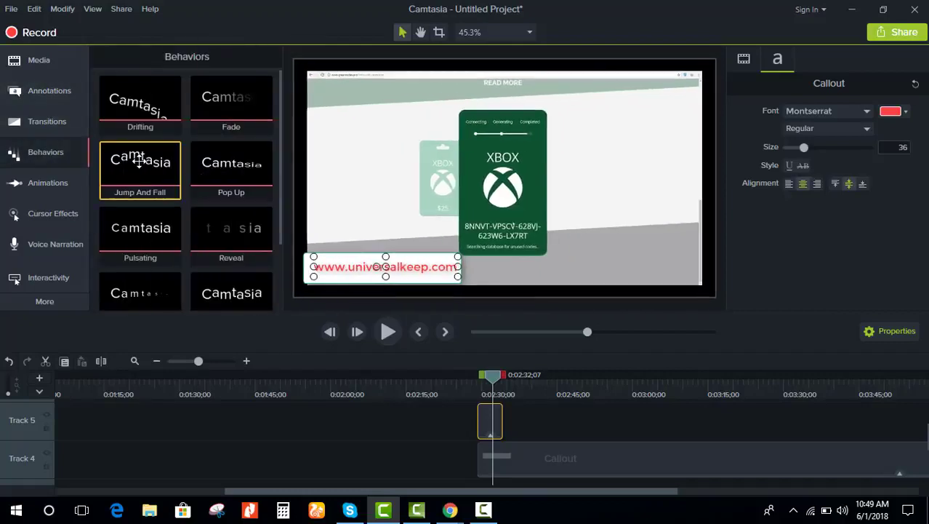
drag(139, 156, 922, 420)
click(504, 430)
Step: Extend the URL text clip to about 2:39 to match the white box, then preview
drag(862, 415, 860, 422)
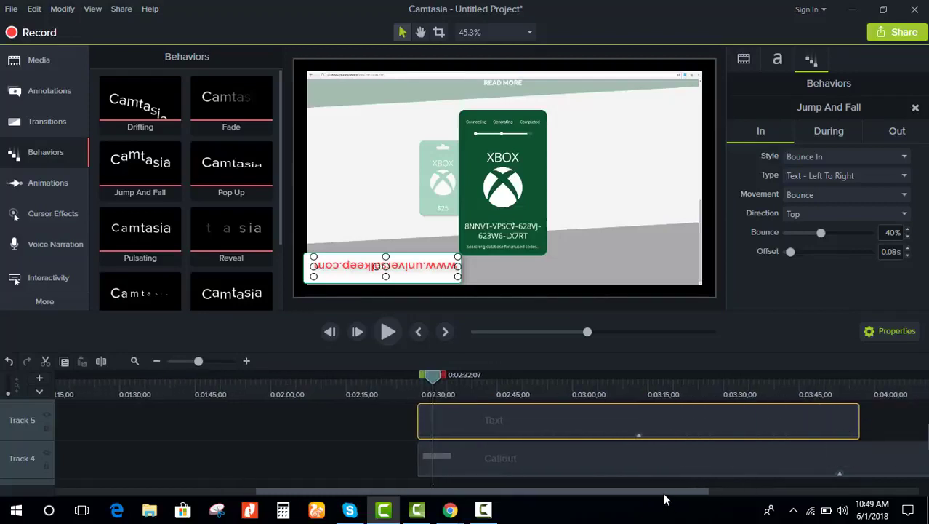
drag(664, 495, 915, 489)
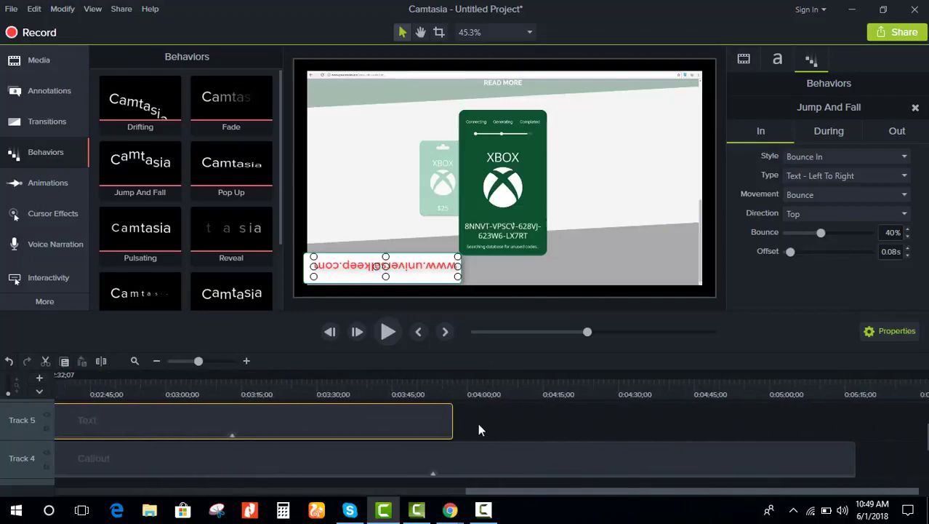
drag(452, 423, 861, 417)
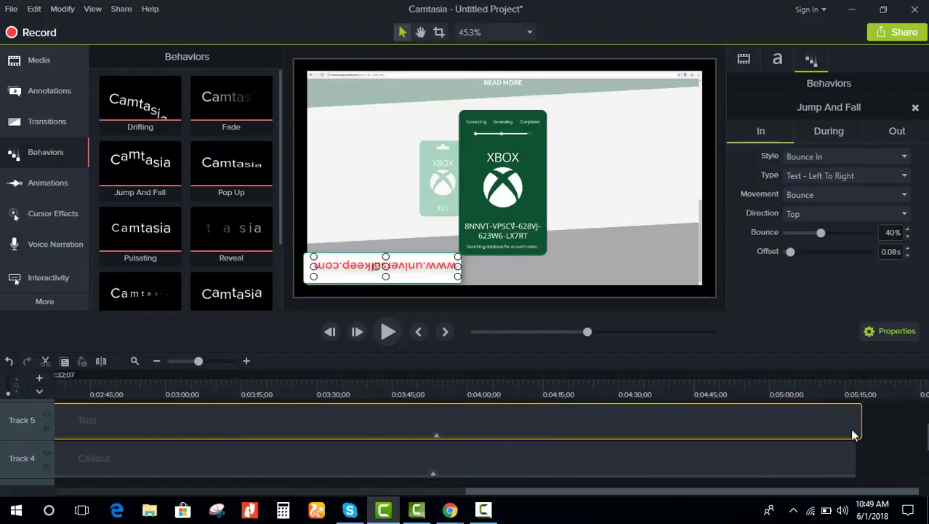
click(473, 394)
click(388, 333)
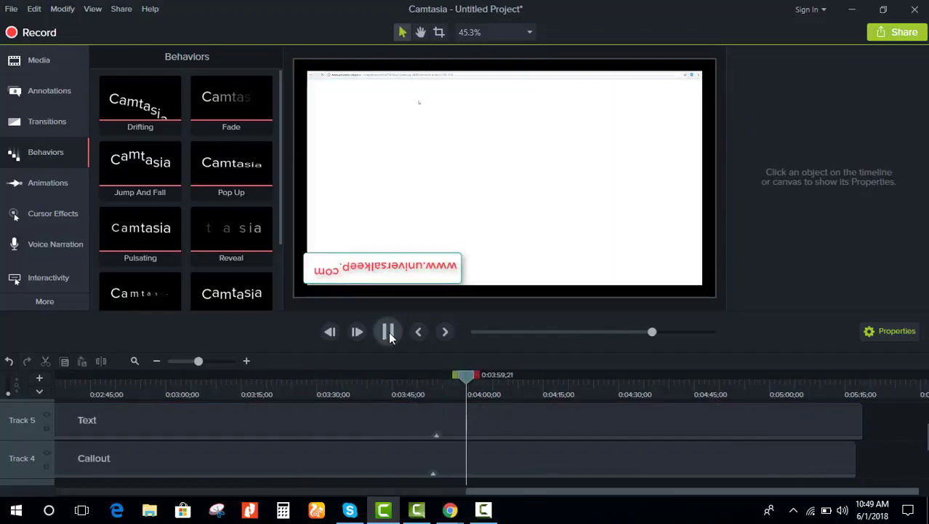
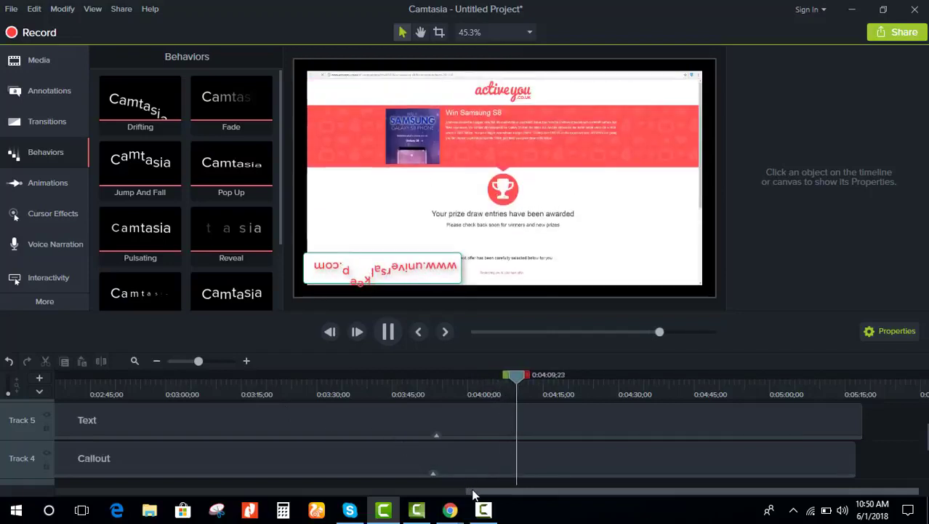
Step: Preview the edit, then split the Track 5 website text clip at 0:04:17;14
drag(512, 491, 243, 491)
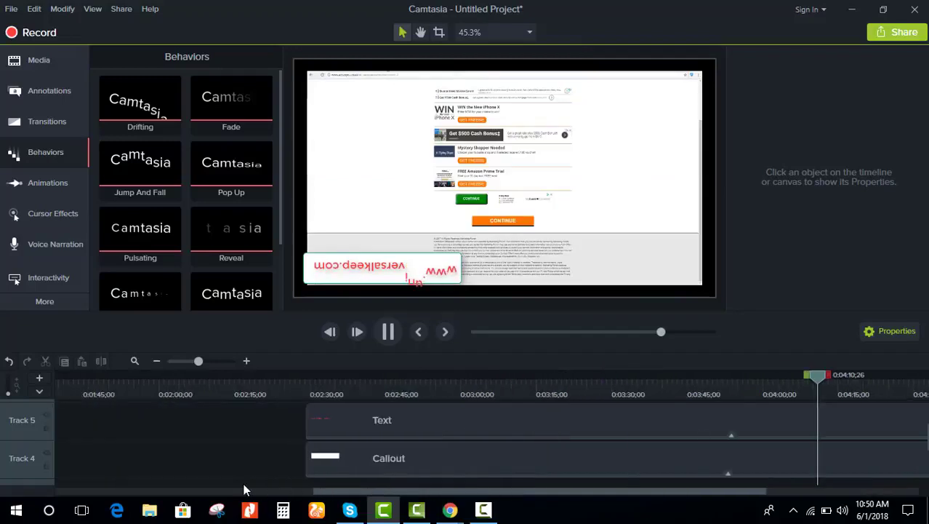
click(475, 422)
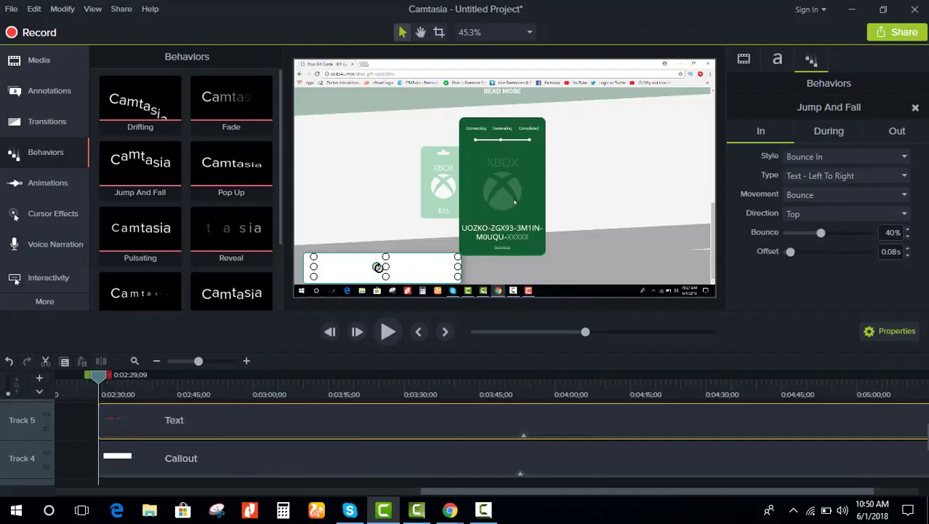
drag(376, 267, 423, 269)
click(397, 332)
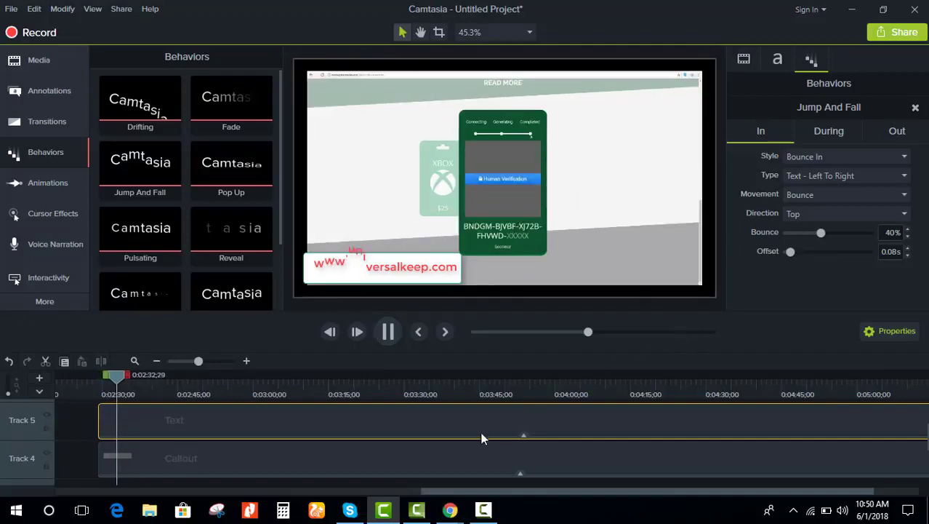
drag(216, 383, 625, 416)
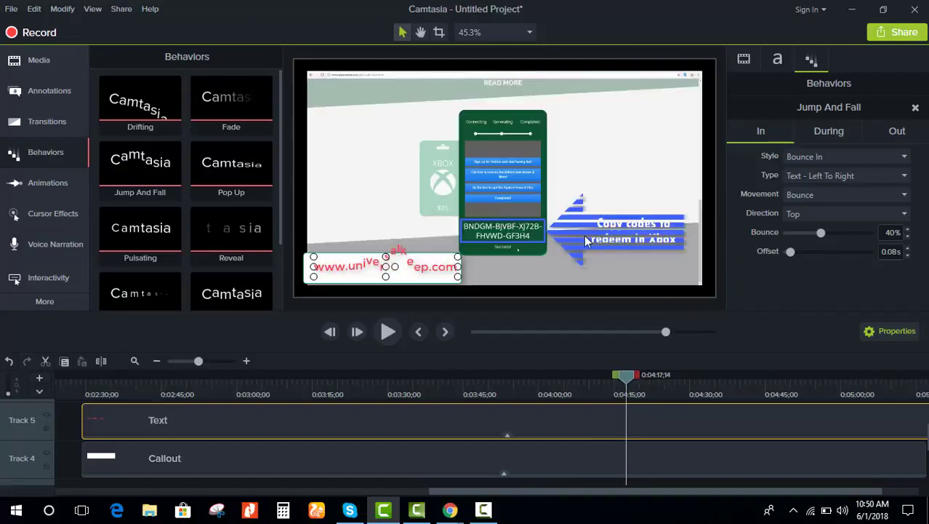
click(99, 359)
Step: Delete the website text piece after the split and the Track 4 callout
click(661, 427)
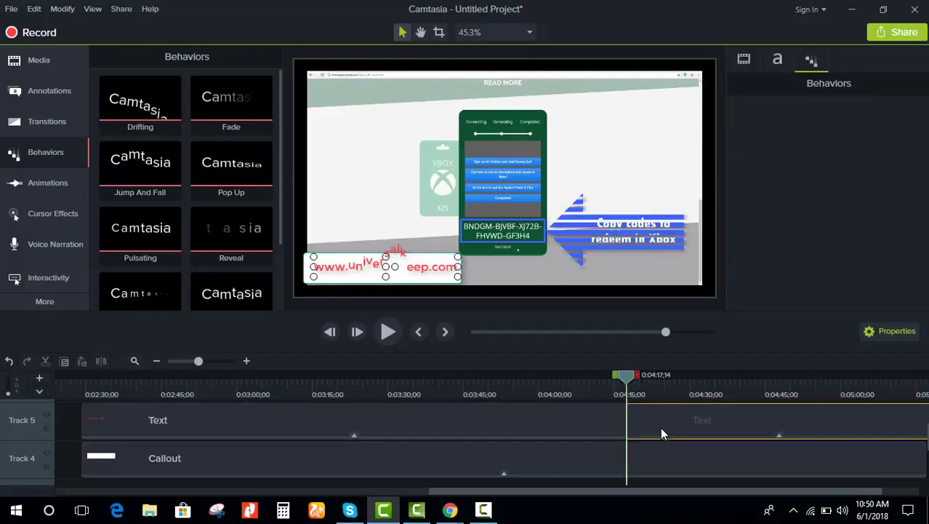
key(Delete)
click(680, 459)
key(Delete)
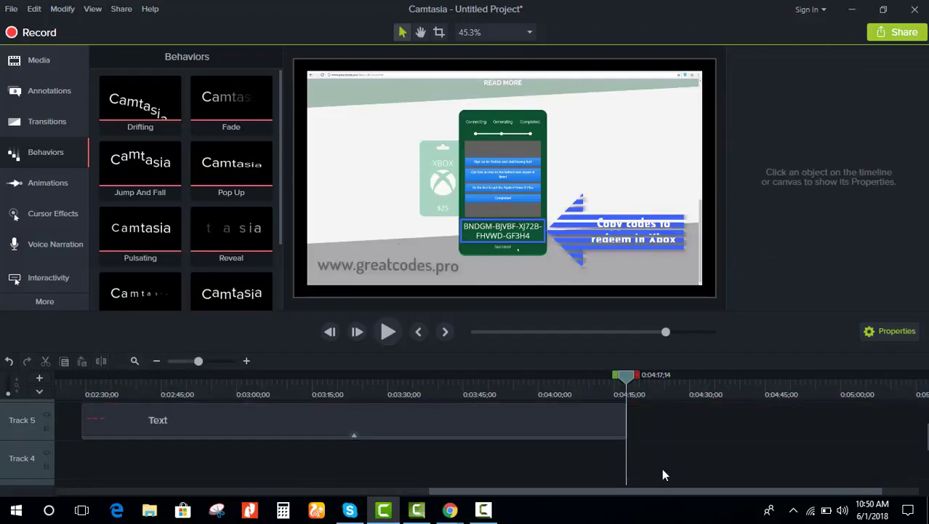
Step: Split the Track 2 recording at 0:04:17 and delete the part after it
scroll(661, 468, down, 2)
click(671, 446)
key(Delete)
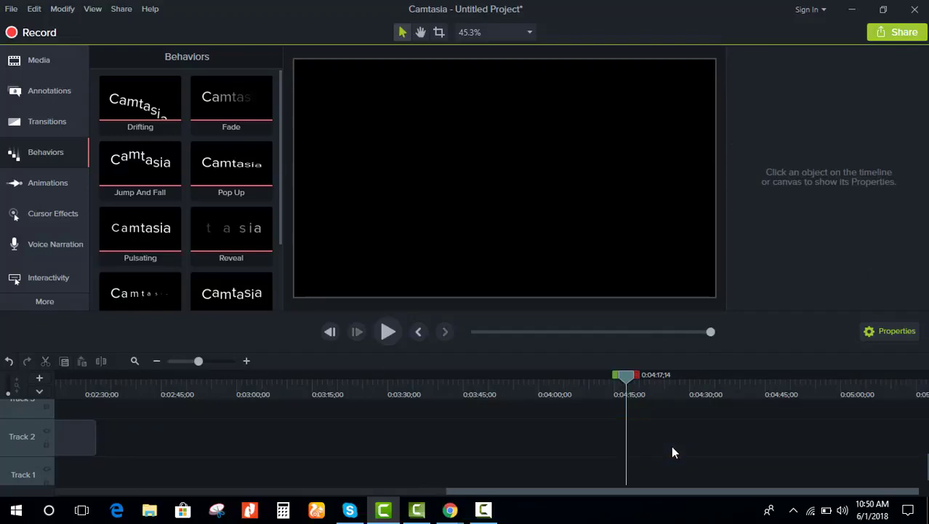
key(ctrl+z)
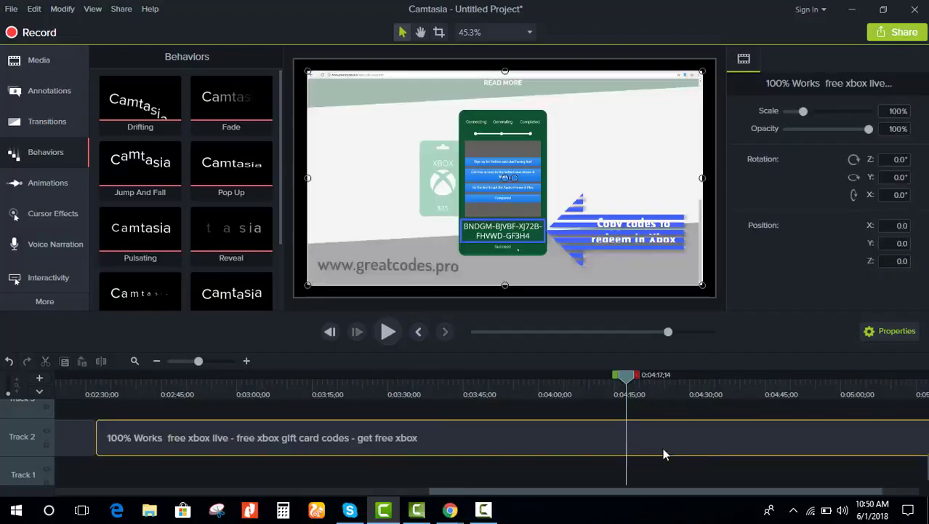
click(95, 361)
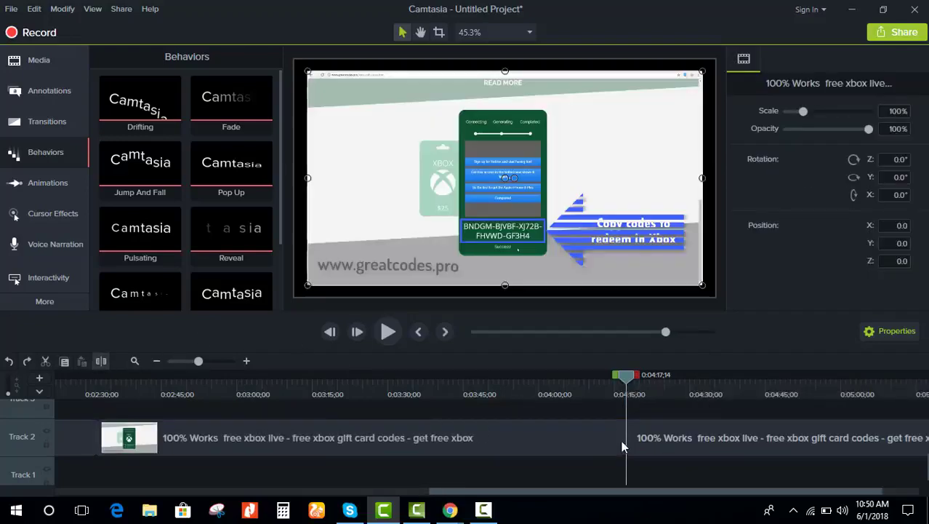
click(674, 445)
key(Delete)
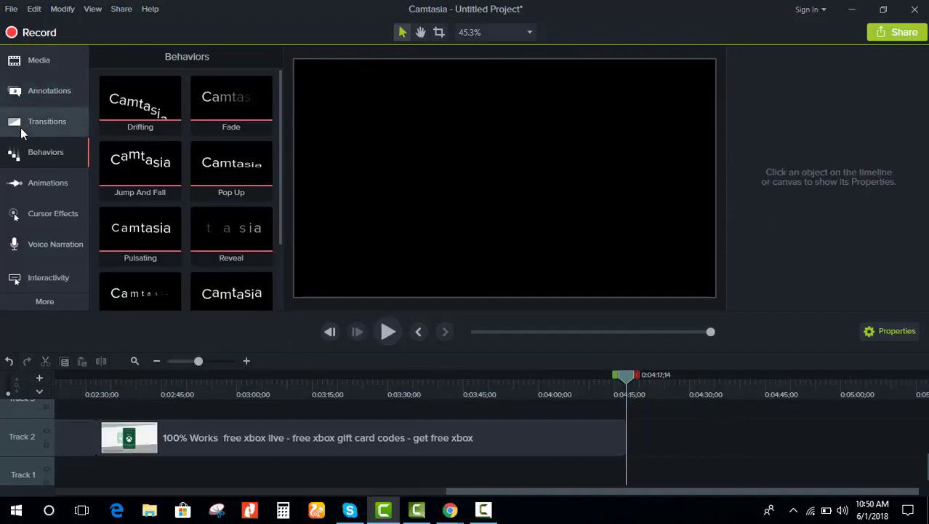
Step: Browse the Callouts, Transitions, Behaviors and Animations panels
click(22, 92)
click(18, 131)
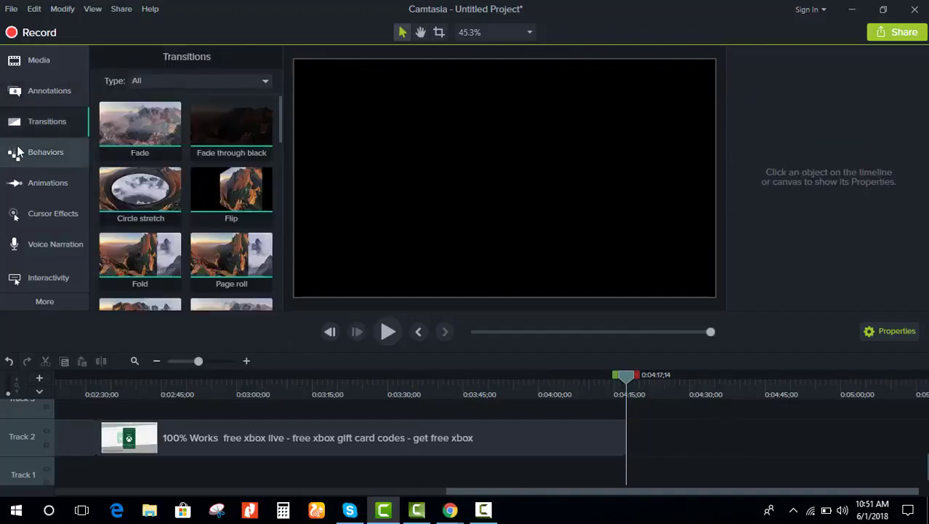
click(19, 151)
click(17, 184)
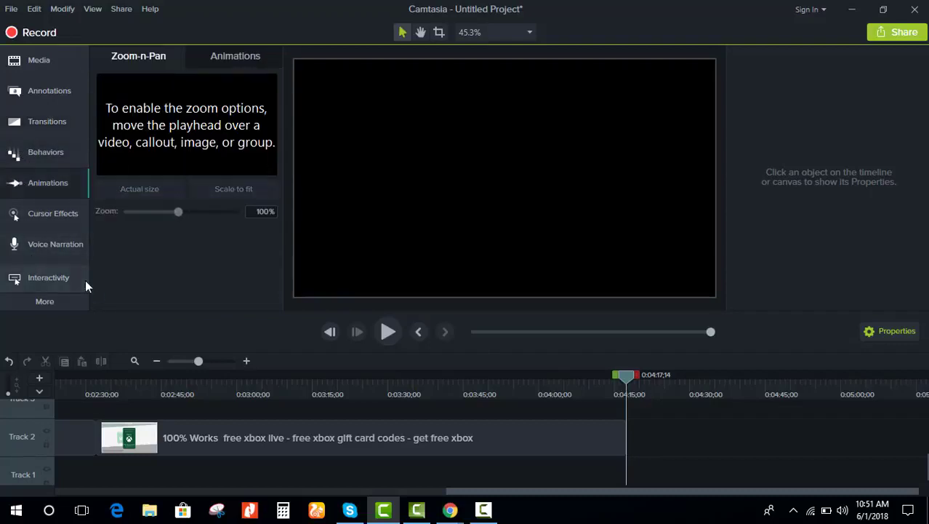
Step: Preview the triangledots and morphingtriangles animated backgrounds in the Library
click(60, 60)
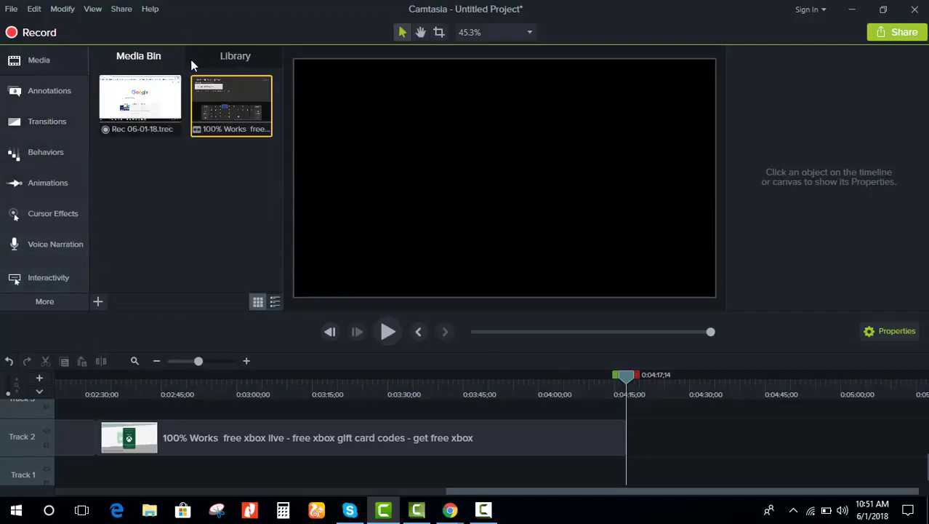
click(237, 58)
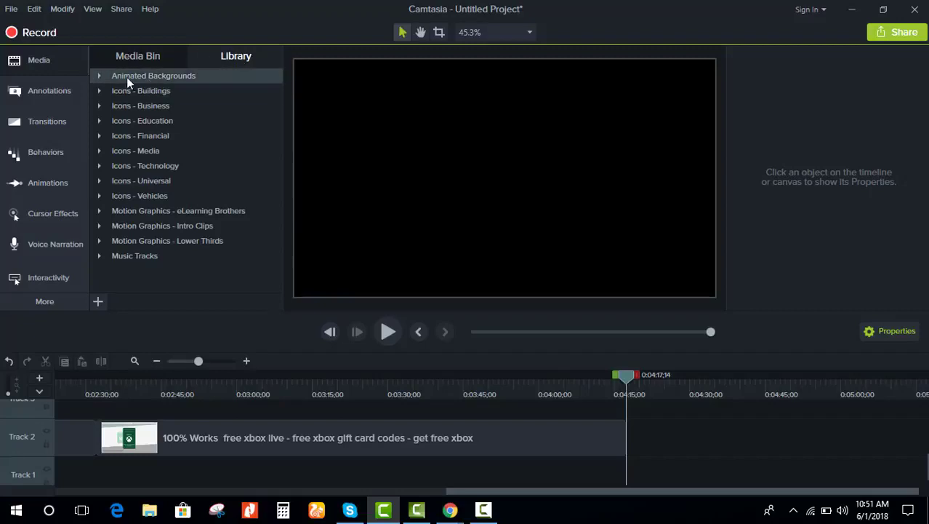
click(99, 76)
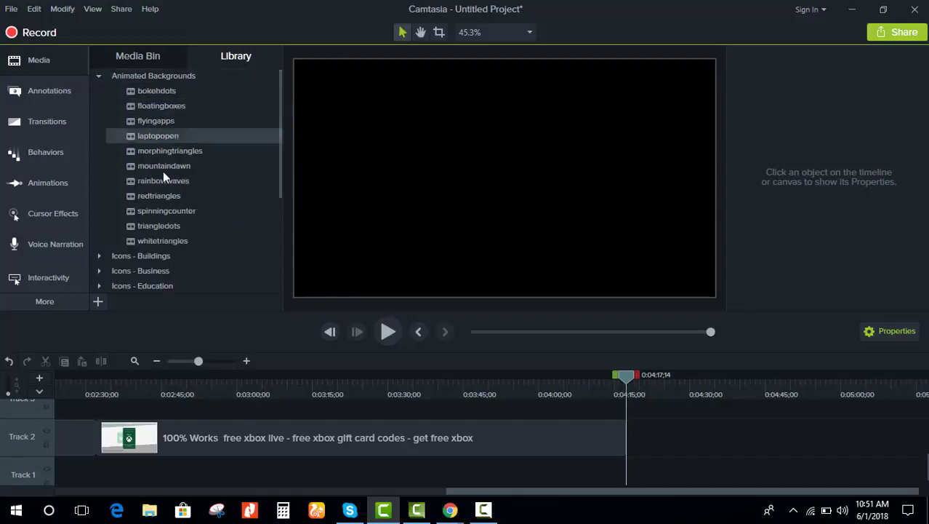
double_click(161, 227)
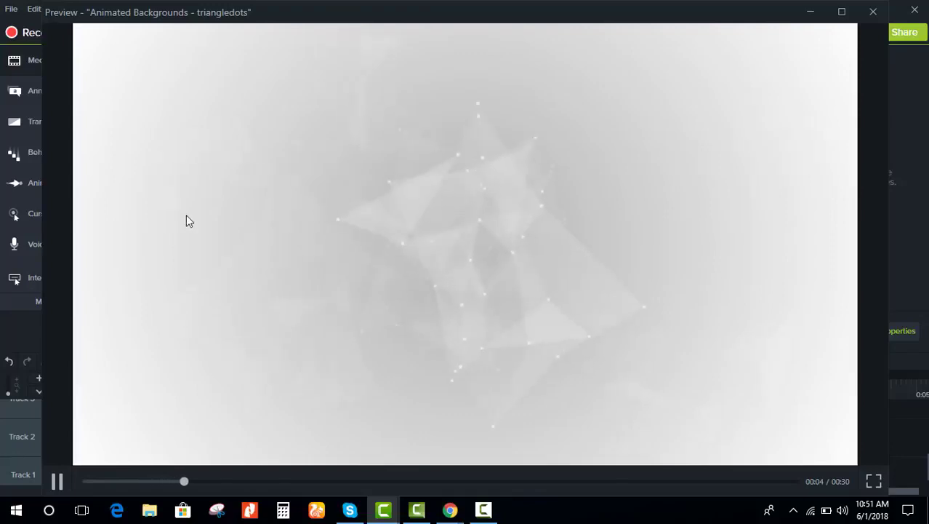
click(874, 11)
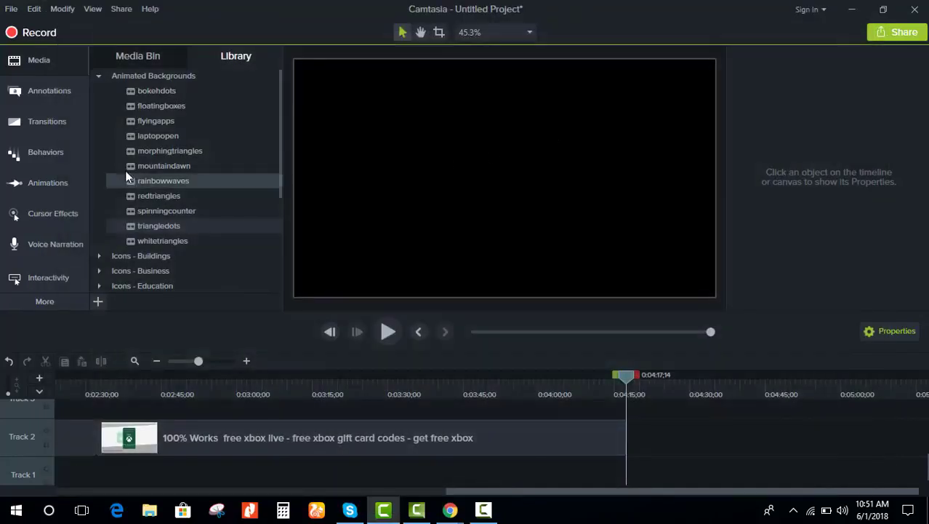
double_click(248, 156)
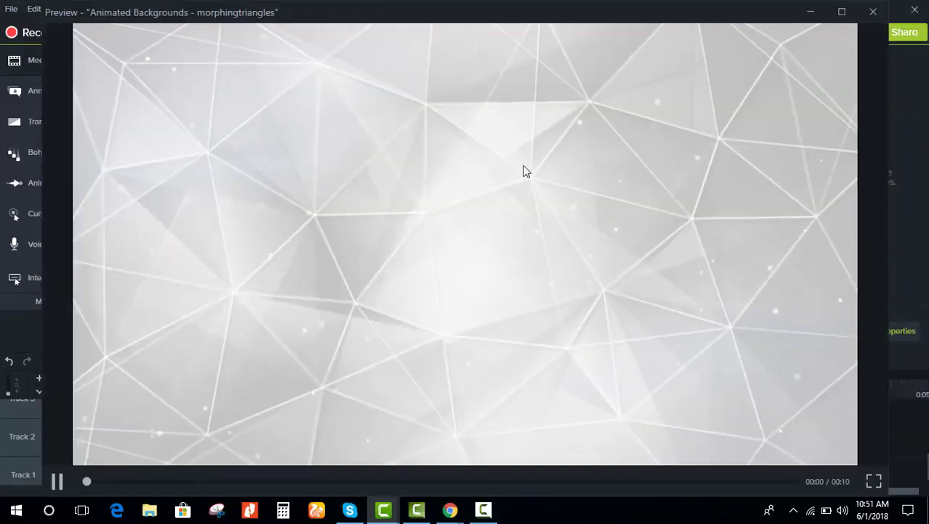
click(870, 12)
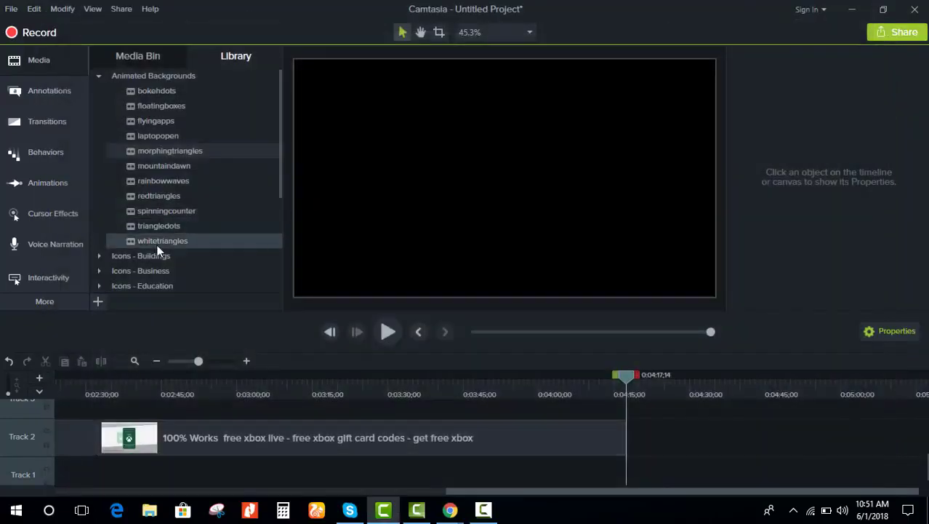
double_click(139, 231)
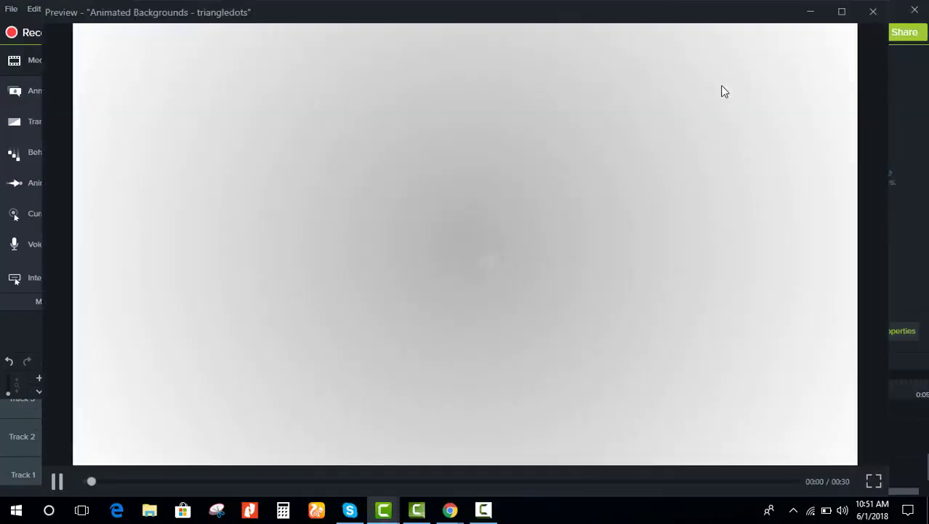
click(873, 13)
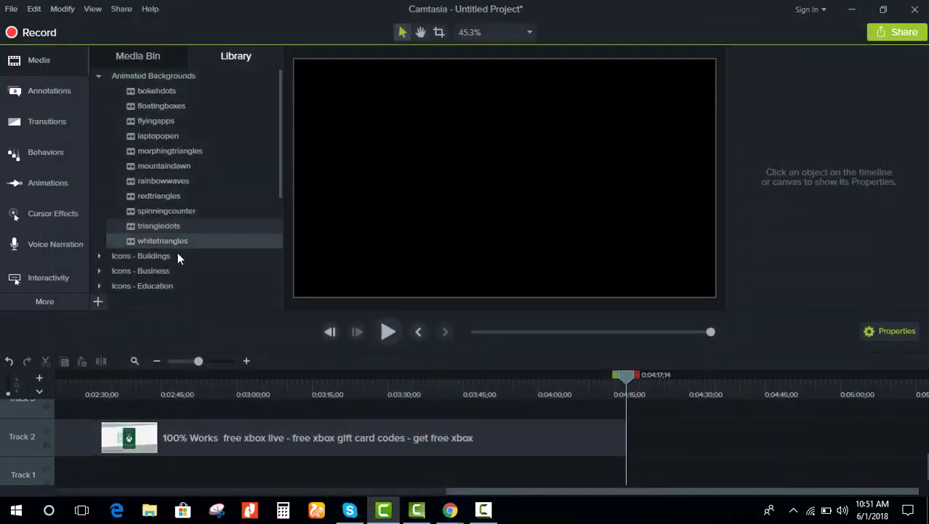
Step: Preview laptopopen and add it to the timeline at the 0:04:17 playhead
click(159, 275)
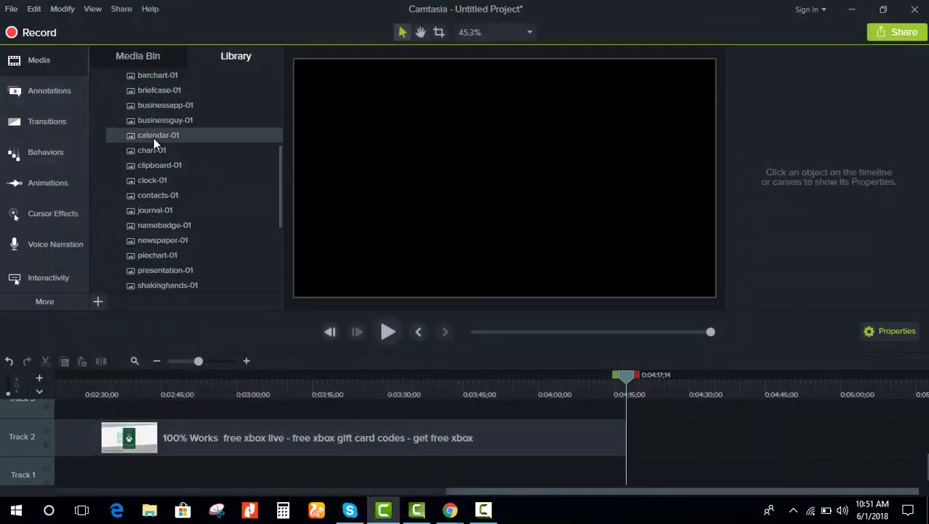
scroll(153, 138, up, 4)
scroll(152, 137, up, 1)
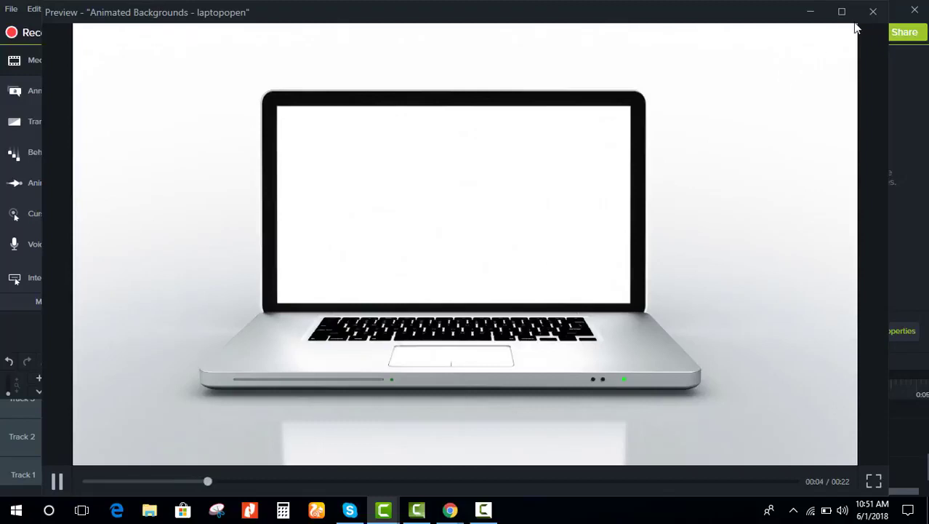
click(874, 12)
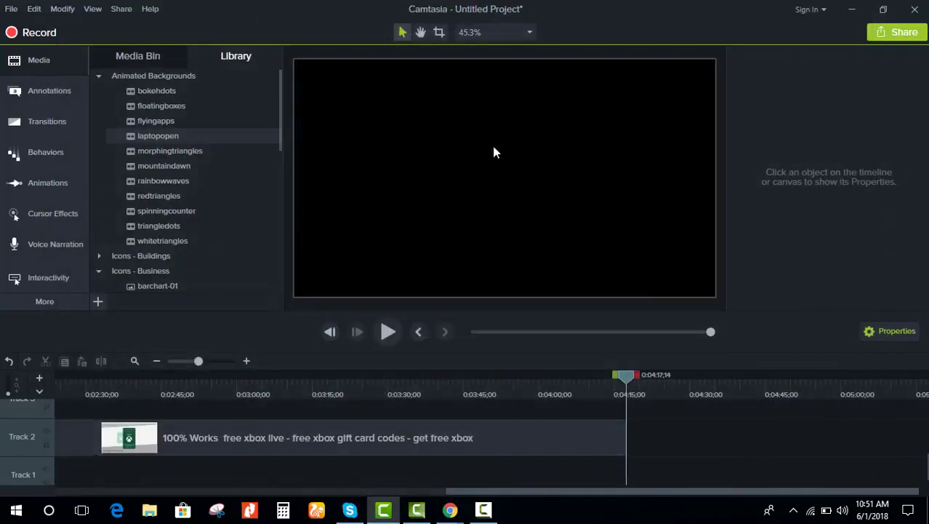
right_click(150, 138)
click(185, 149)
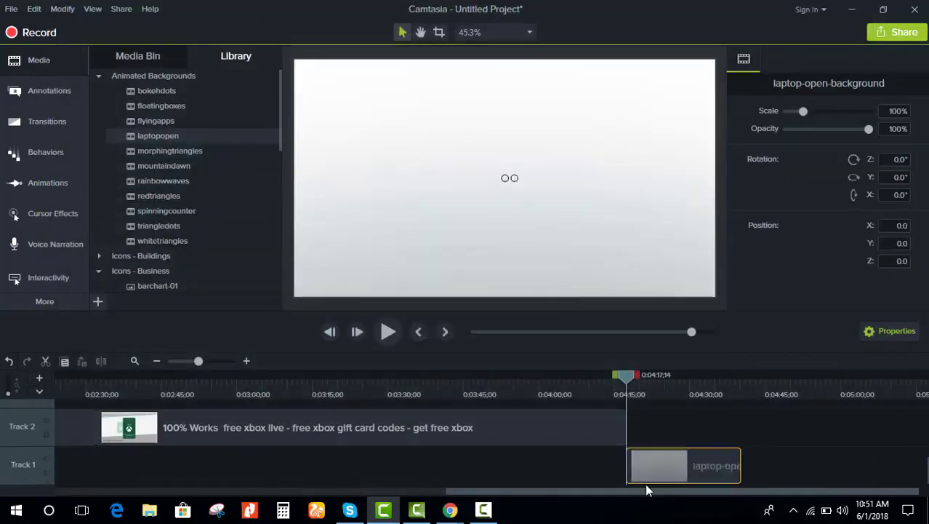
Step: Move laptopopen onto Track 2 right after the recording and trim it short
drag(645, 483, 668, 423)
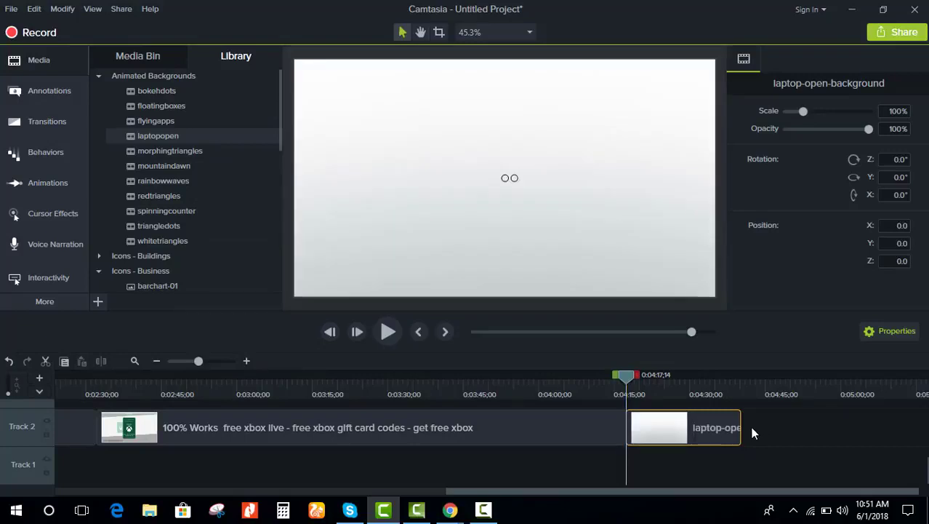
drag(739, 428, 694, 427)
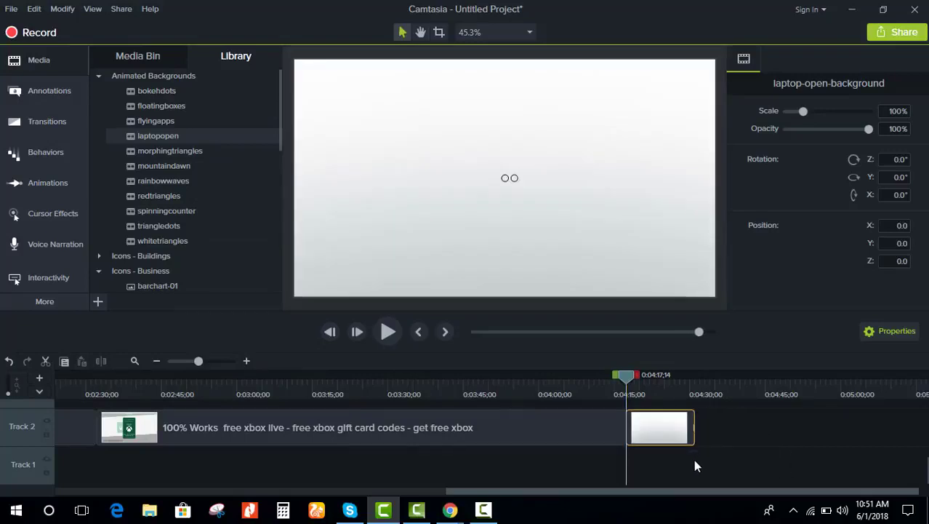
click(674, 470)
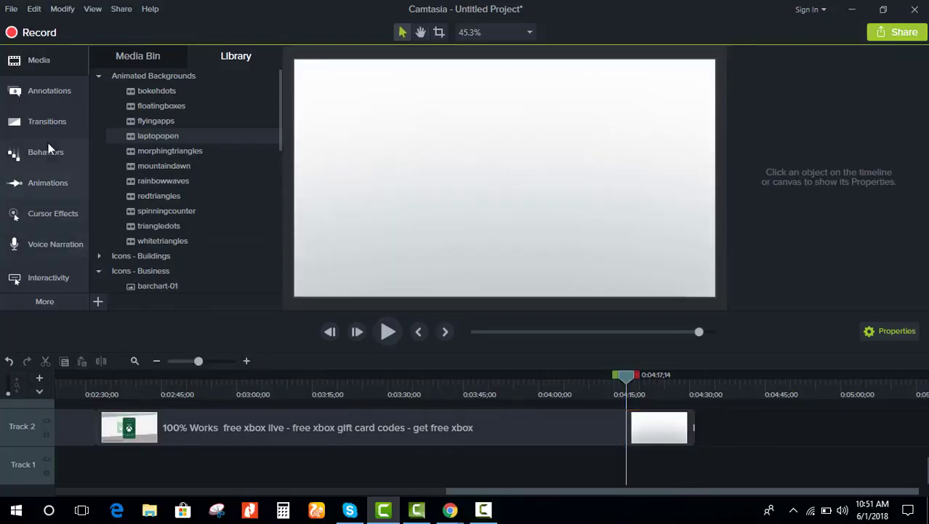
Step: Add a plain ABC callout on Track 3, lengthen it over the closing clip, and tilt it slightly
click(21, 98)
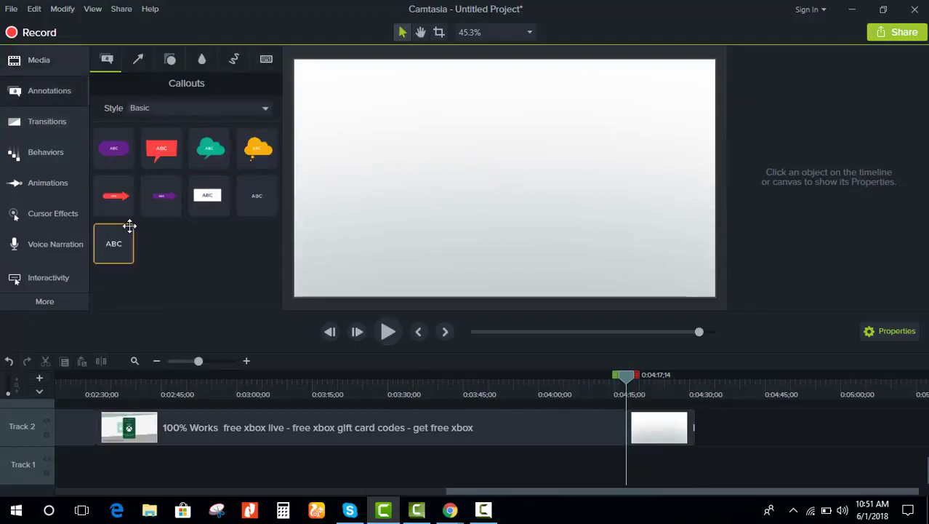
double_click(113, 243)
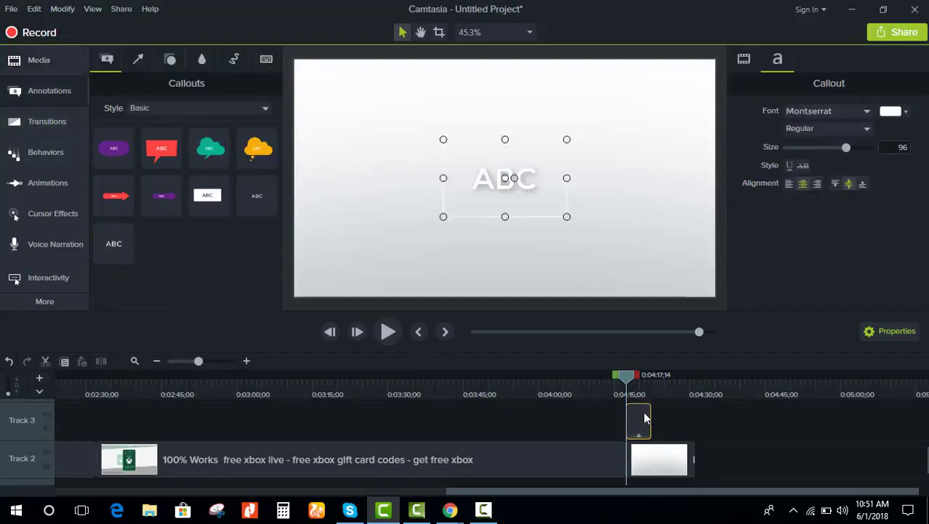
drag(653, 414, 688, 418)
drag(512, 178, 514, 177)
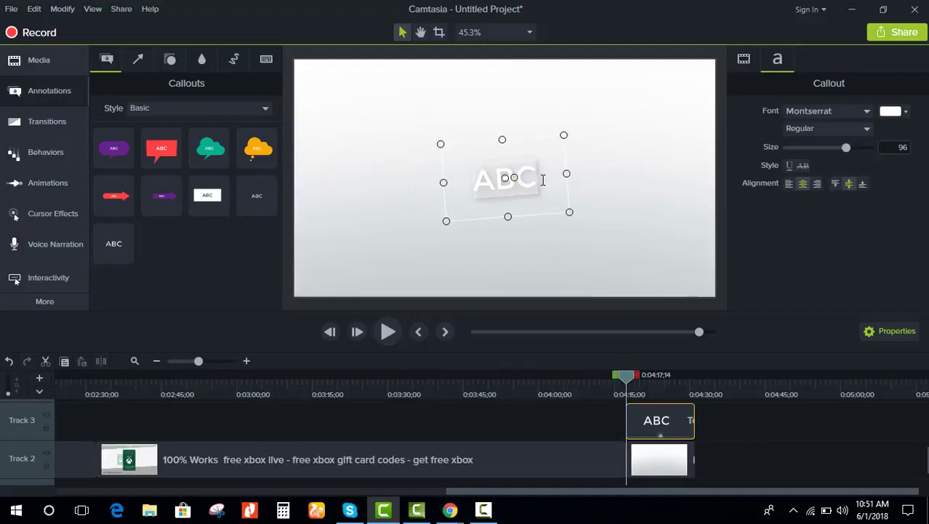
Step: Type 'Thanks for watching my video' as the callout text, split over two lines
double_click(542, 181)
text(Thanks)
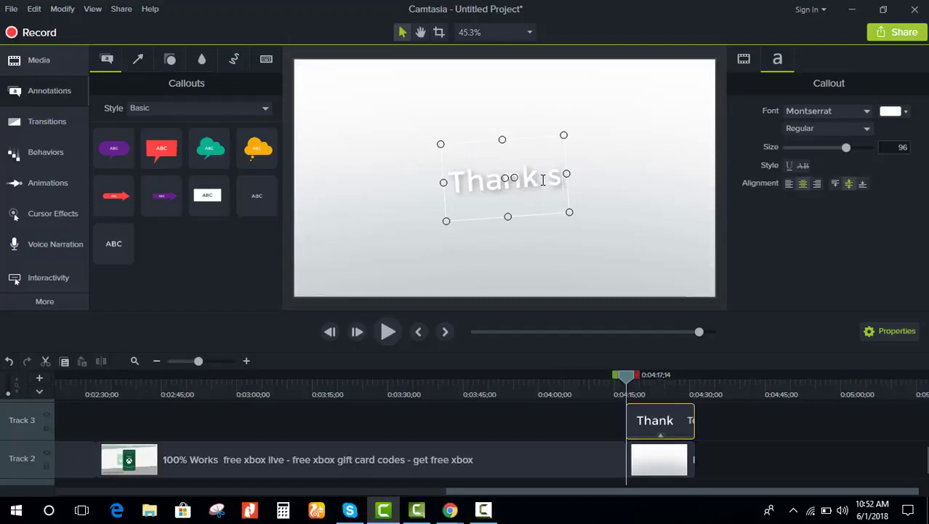
key(BackSpace)
text(sf)
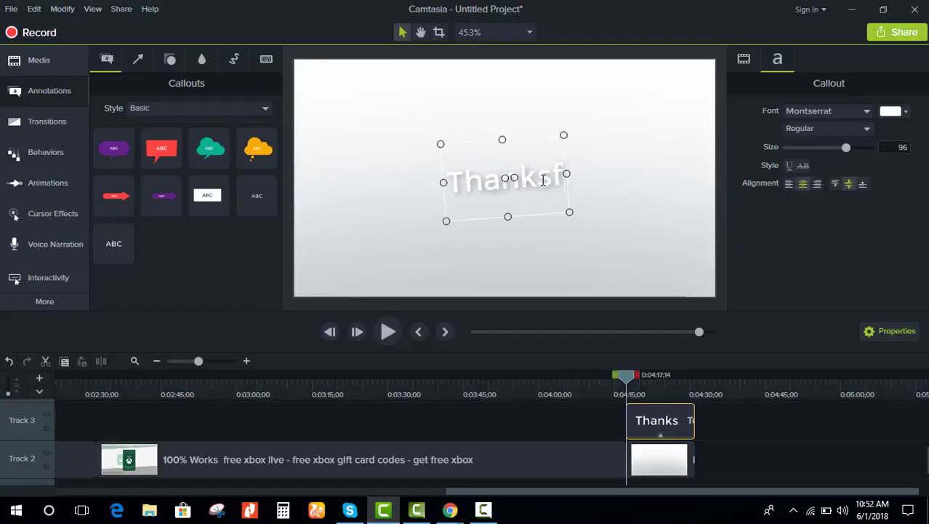
text(or)
key(BackSpace)
key(BackSpace)
key(Left)
key(Return)
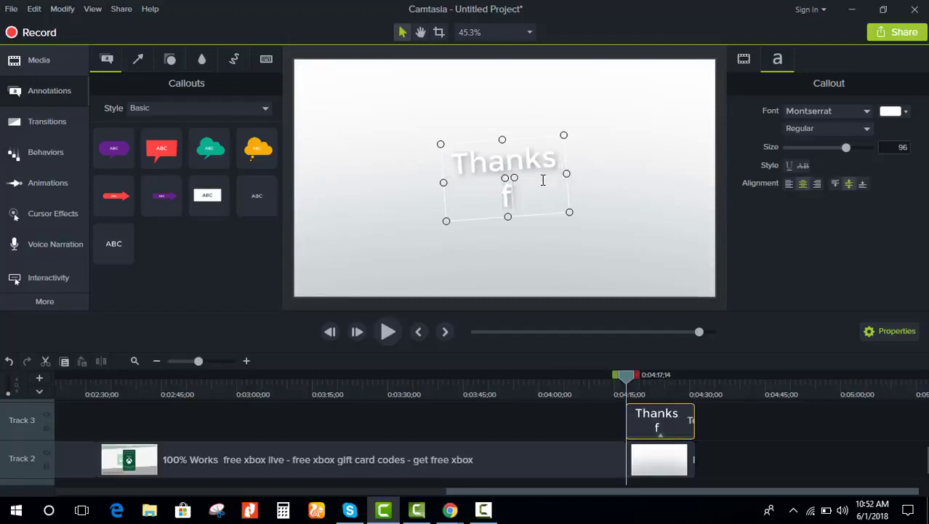
text(or watc)
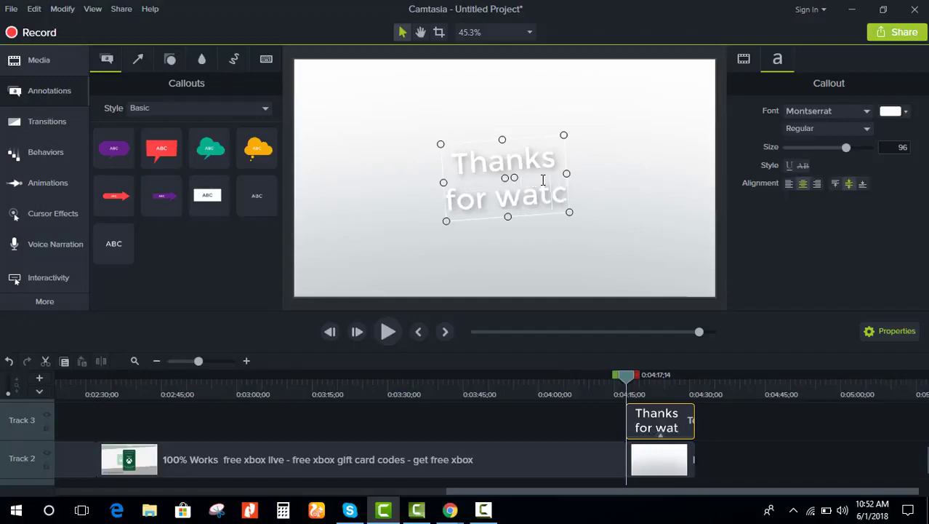
text(hing my)
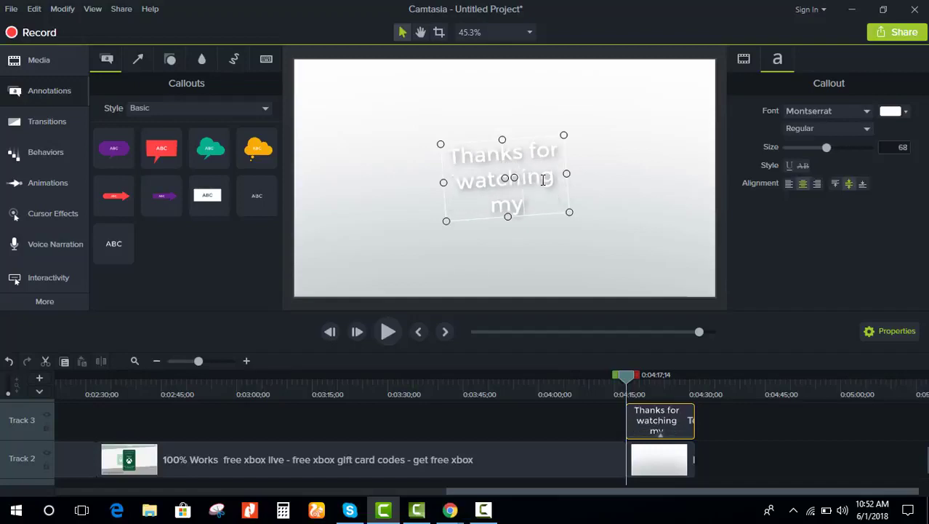
text( video)
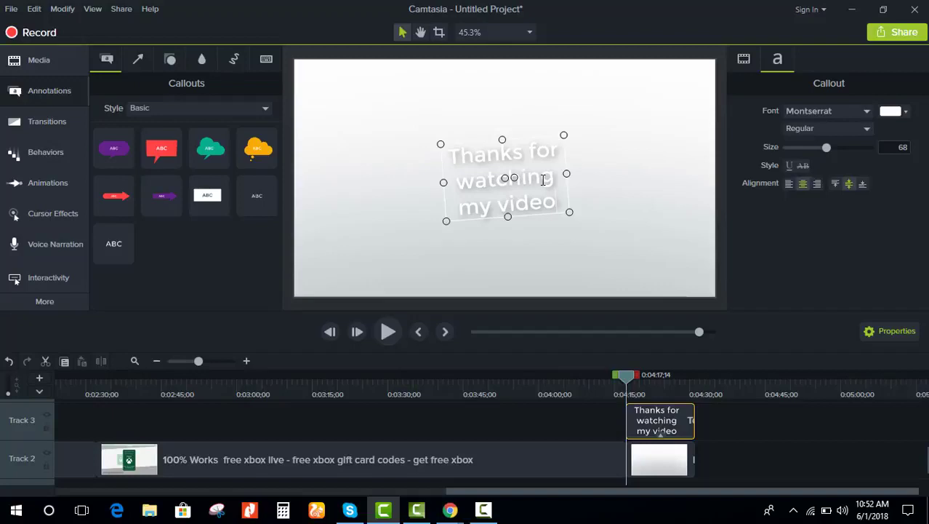
Step: Set the callout text colour to deep red #C20B0B
drag(556, 203, 459, 147)
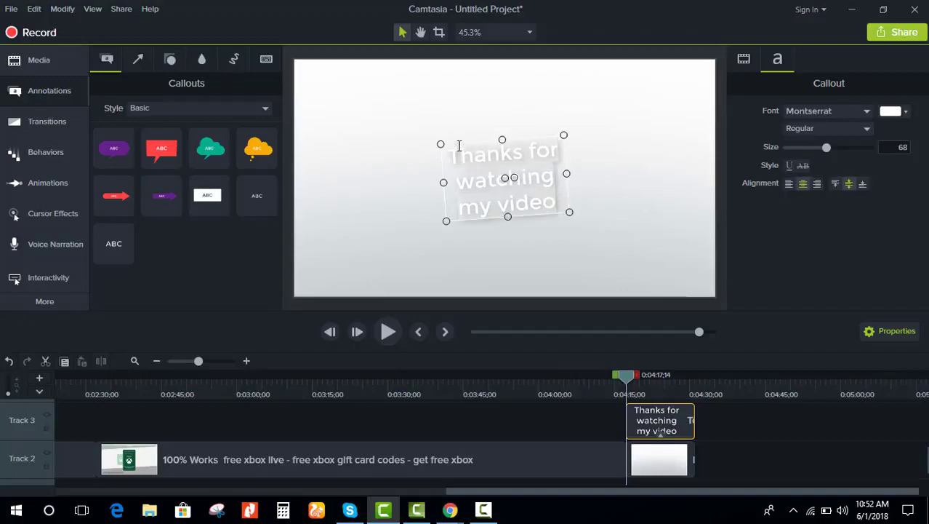
click(893, 112)
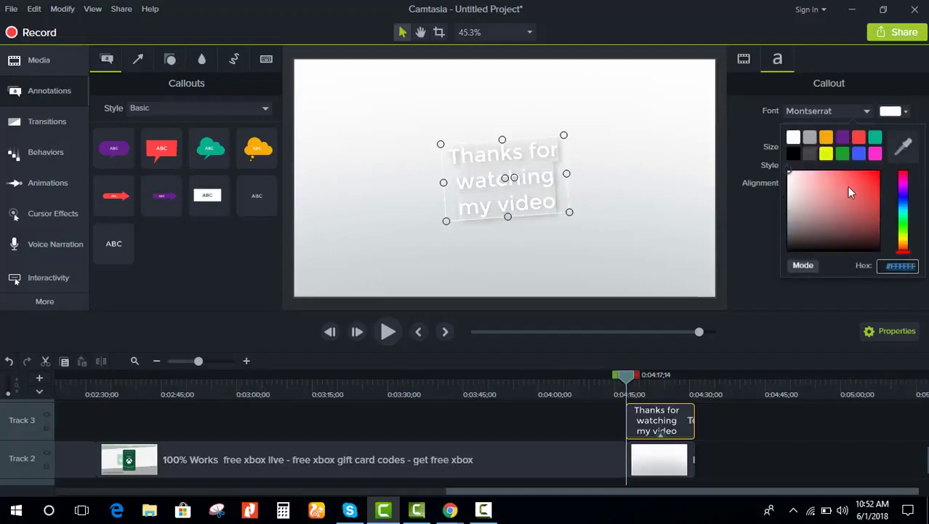
click(868, 200)
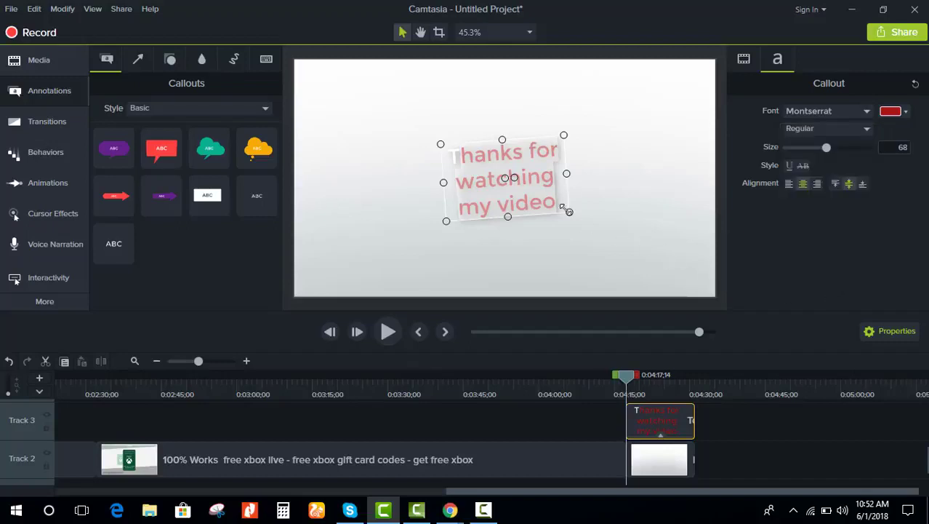
click(460, 158)
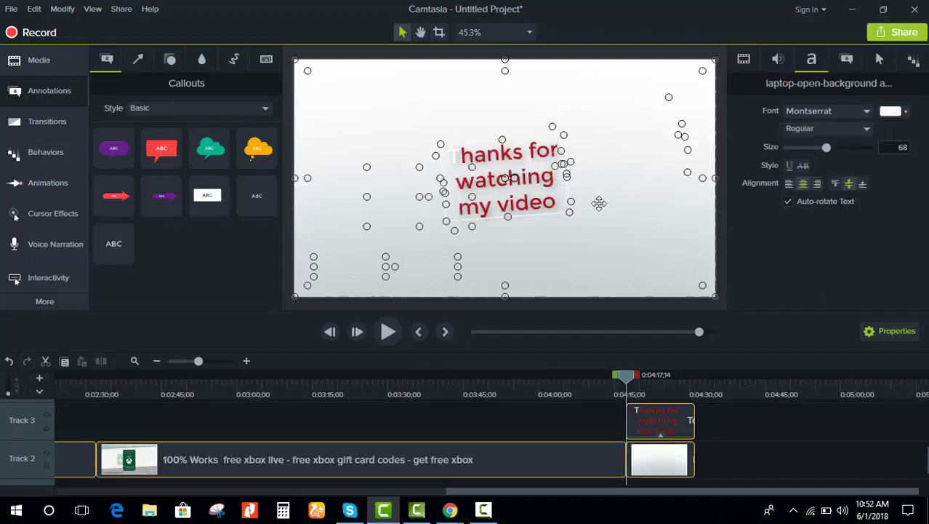
click(524, 179)
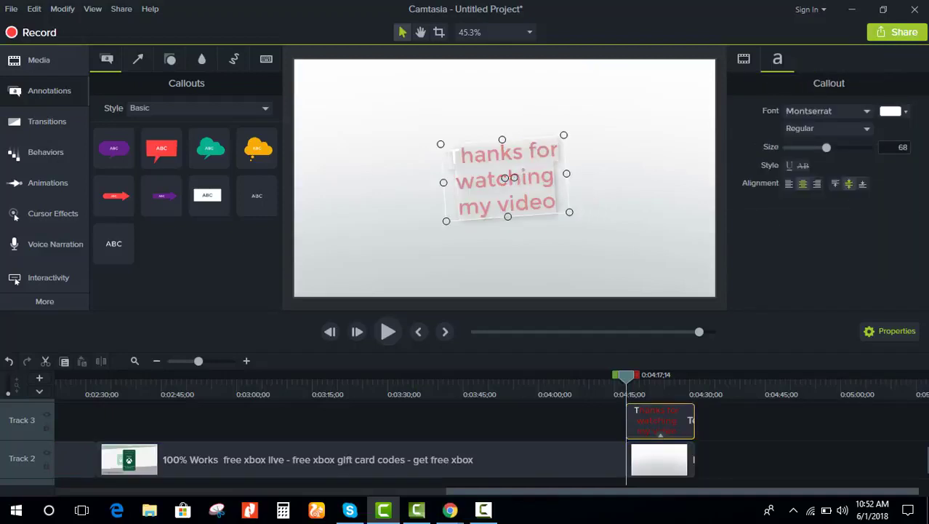
click(893, 111)
click(873, 190)
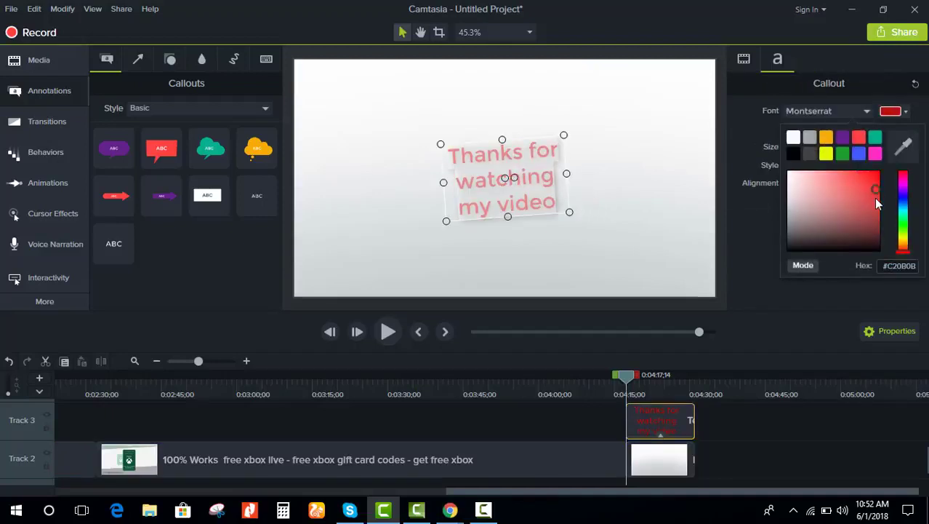
click(680, 252)
Step: Enlarge the red title and move it up and left in the frame
click(559, 209)
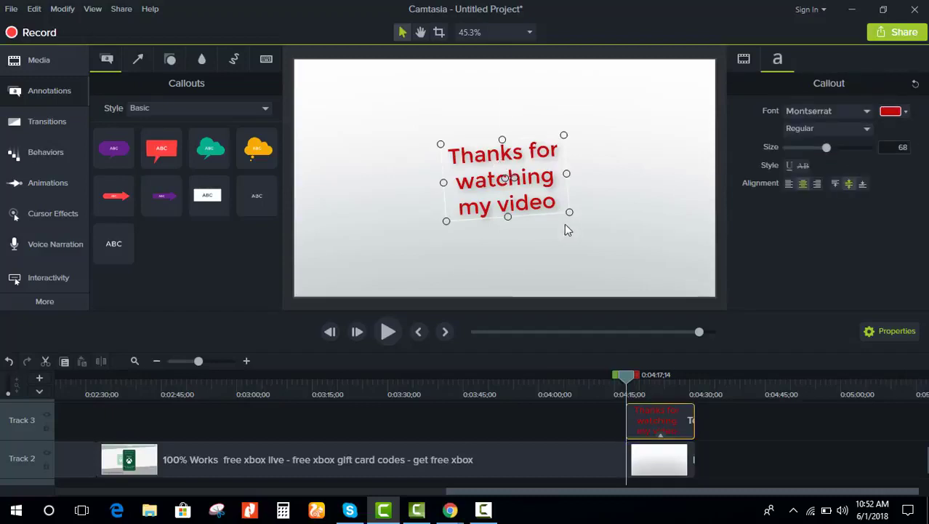
drag(569, 212, 683, 265)
drag(594, 173, 509, 132)
click(635, 194)
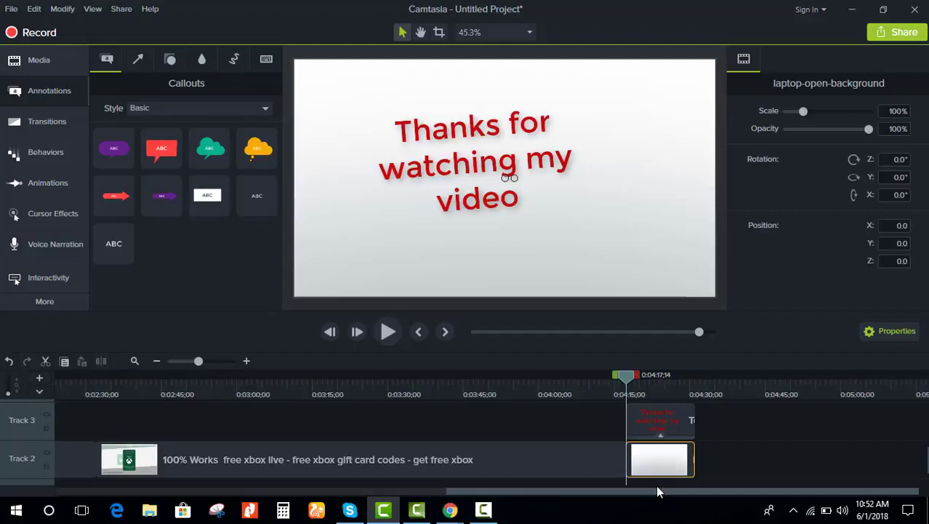
Step: Copy the short white laptop background clip and paste it at the timeline start
click(176, 361)
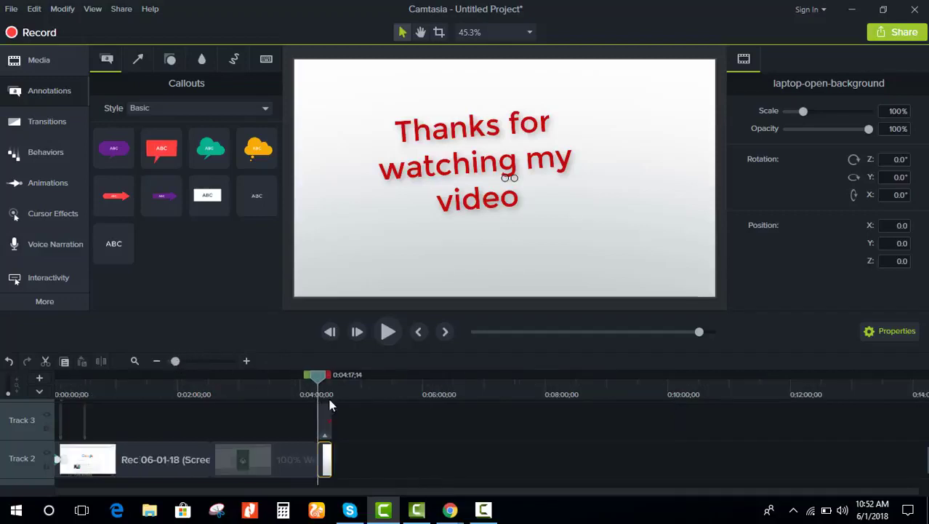
drag(385, 420, 125, 430)
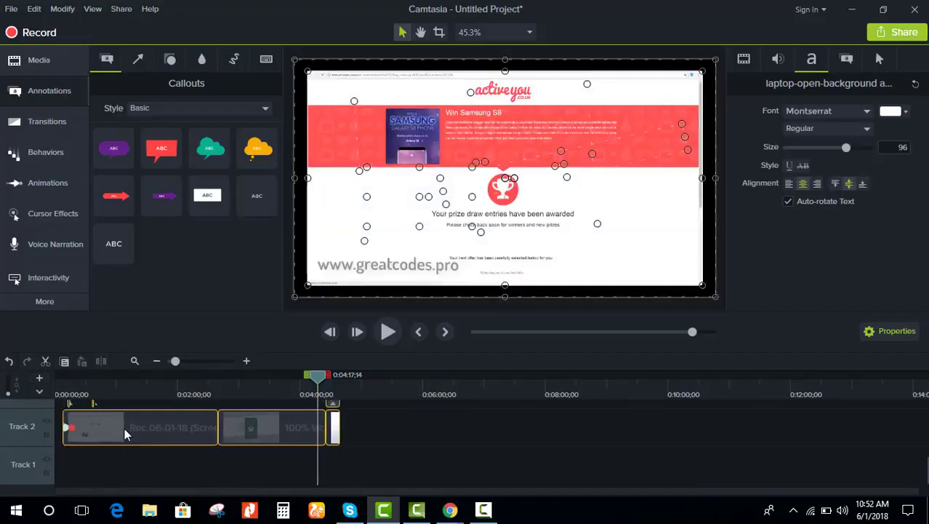
click(386, 437)
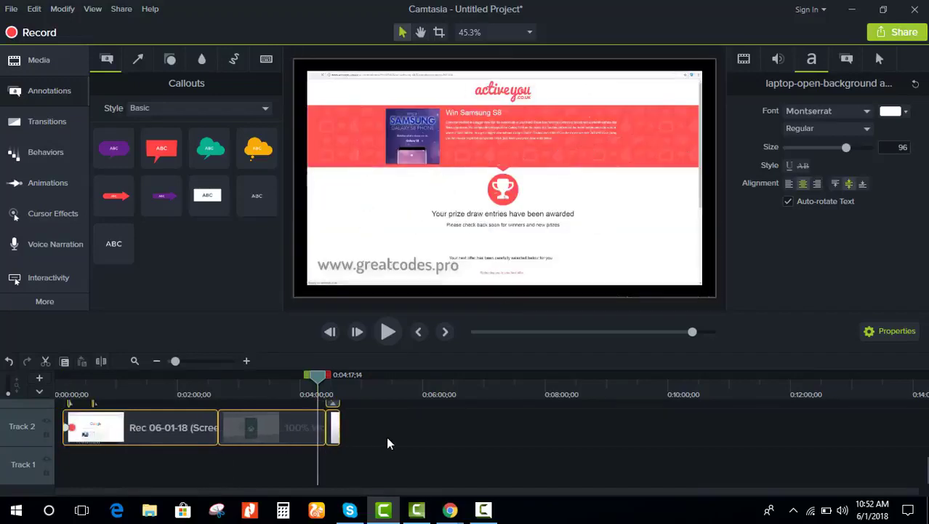
click(333, 429)
right_click(334, 434)
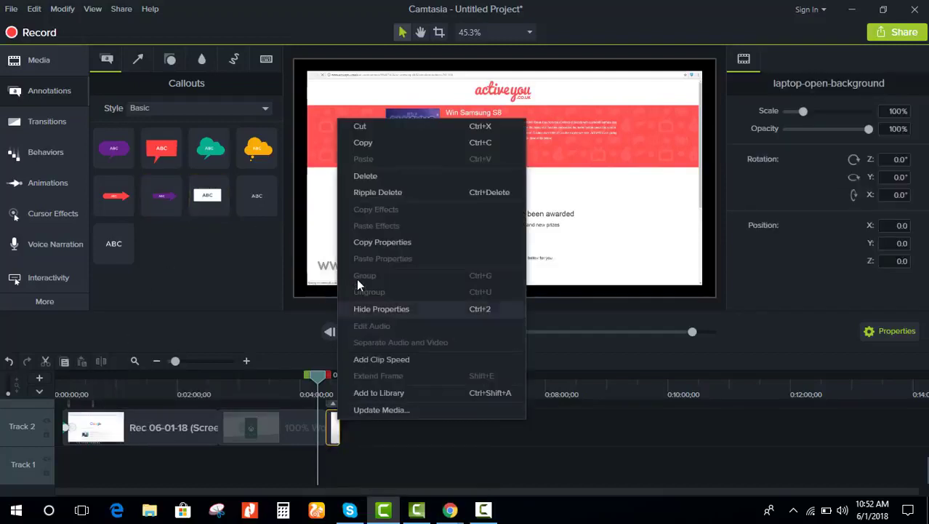
click(386, 143)
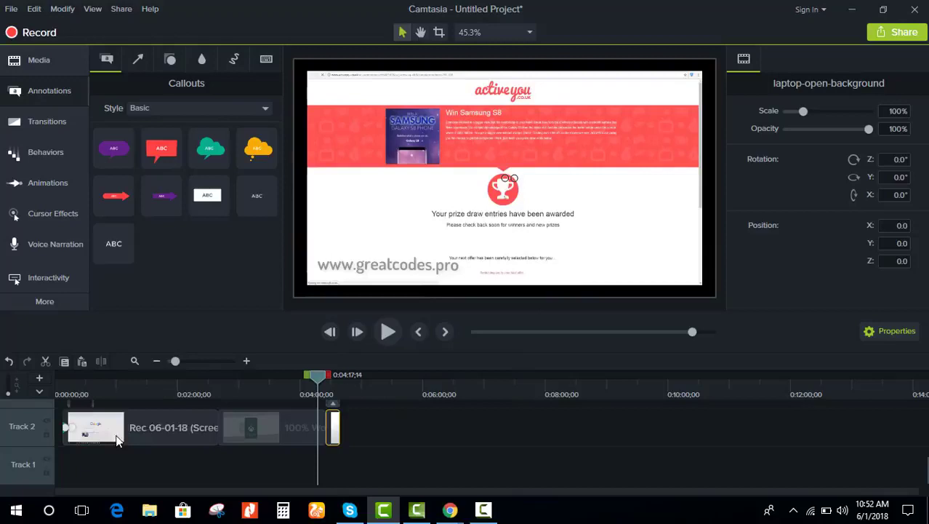
right_click(56, 434)
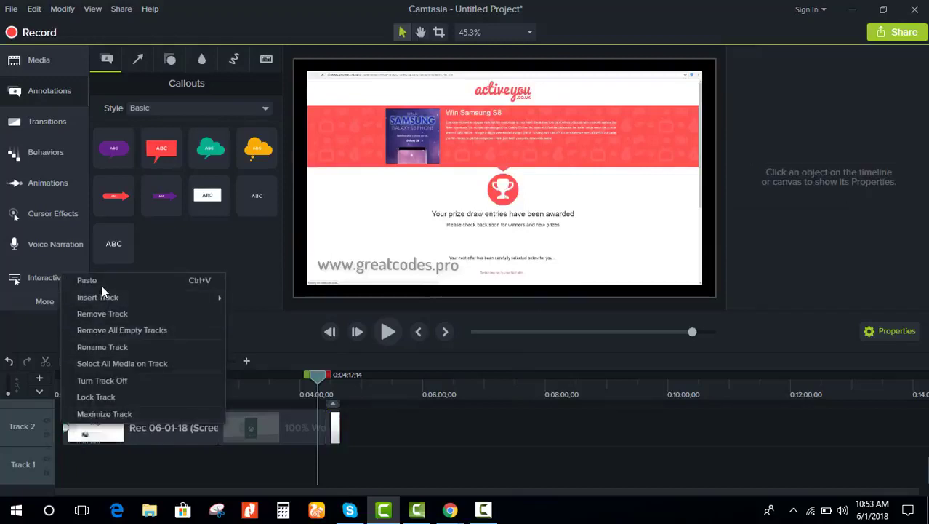
click(102, 280)
Step: Return the playhead to 0:00 and zoom the timeline in slightly
scroll(128, 480, down, 3)
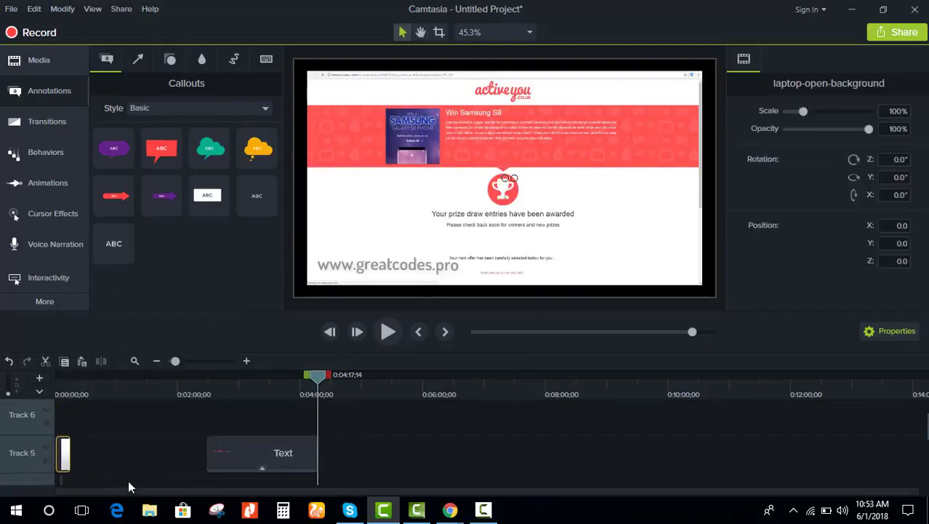
scroll(128, 480, up, 3)
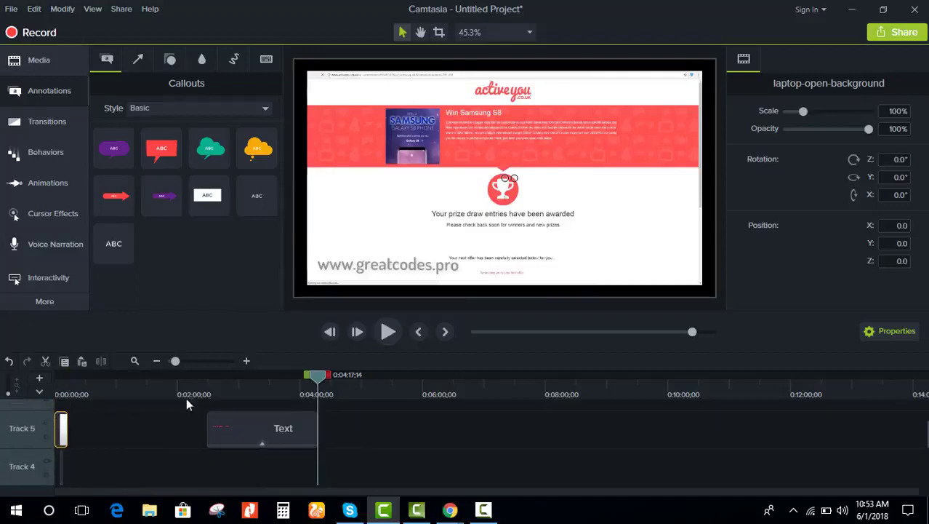
drag(318, 374, 38, 398)
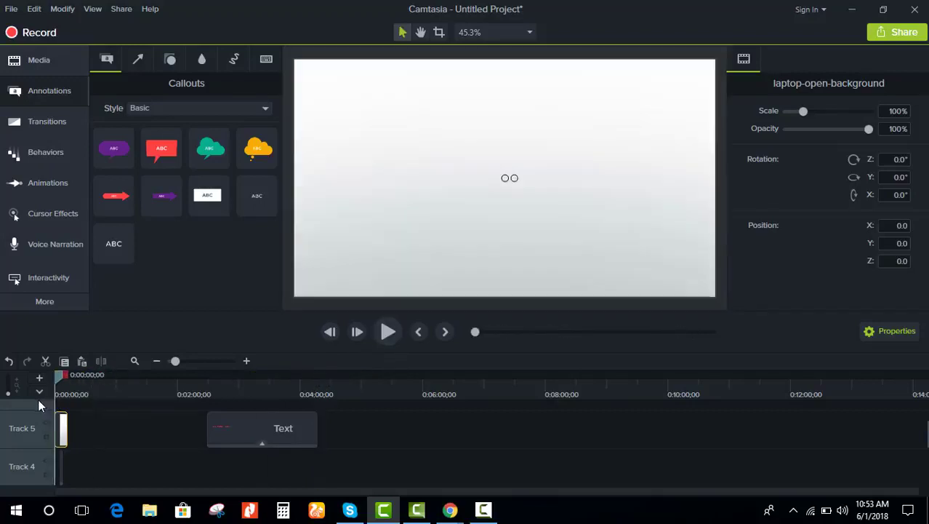
drag(179, 361, 186, 362)
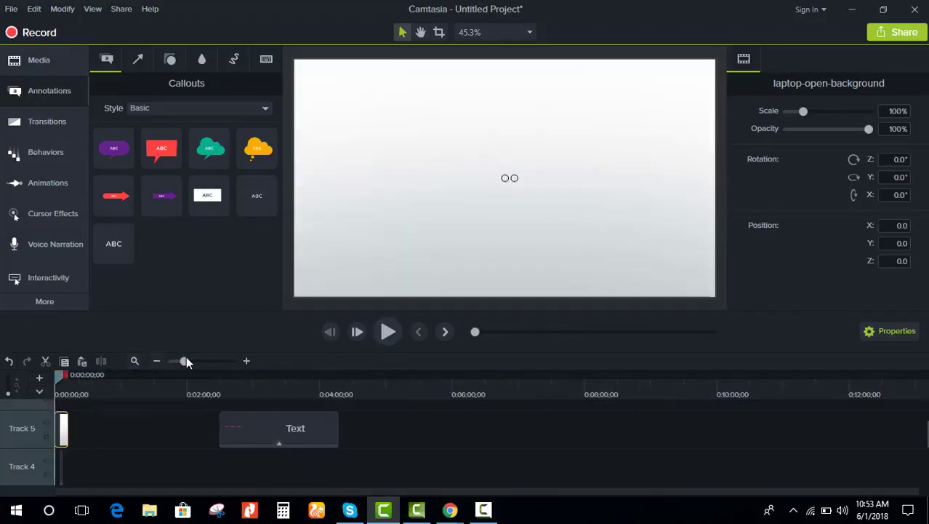
Step: Trim the opening laptop background clip on Track 5 to about 0:00:05;02
click(383, 333)
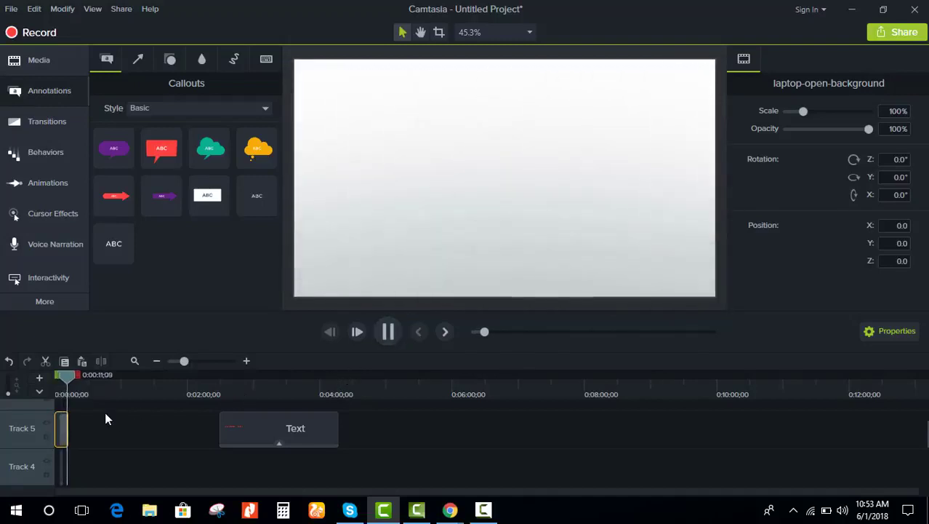
click(62, 434)
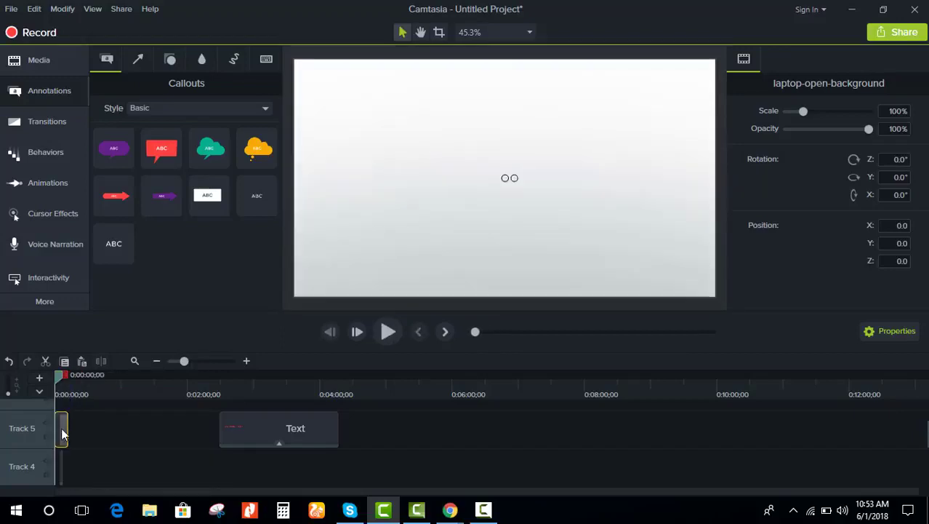
drag(182, 362, 205, 360)
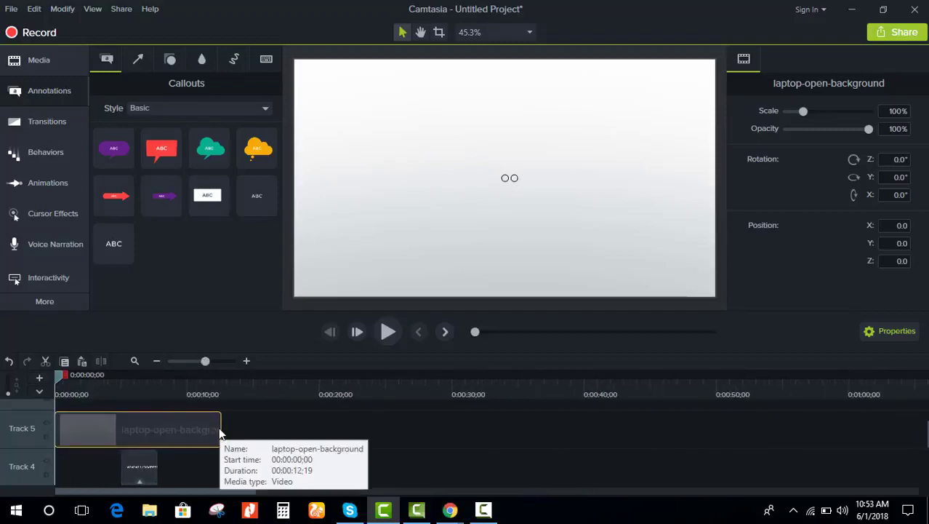
drag(220, 427, 118, 426)
click(158, 429)
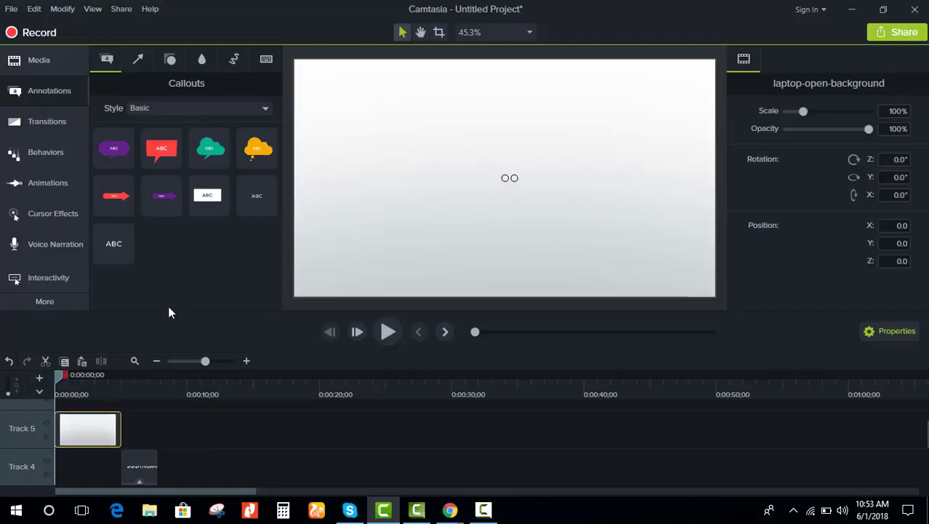
Step: Add a plain ABC callout reading 'Welcome to my channel to day i'm show you how to get free iphone x'
double_click(115, 246)
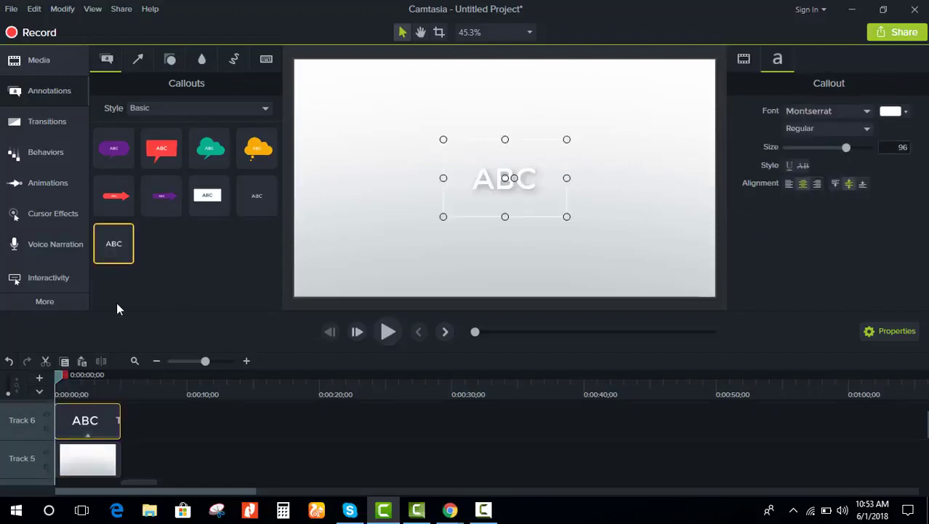
double_click(500, 179)
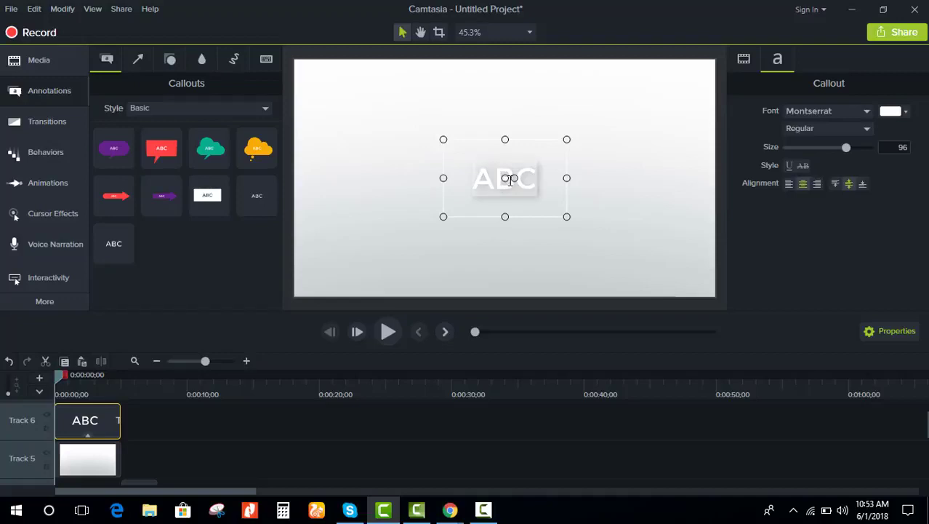
text(Welco)
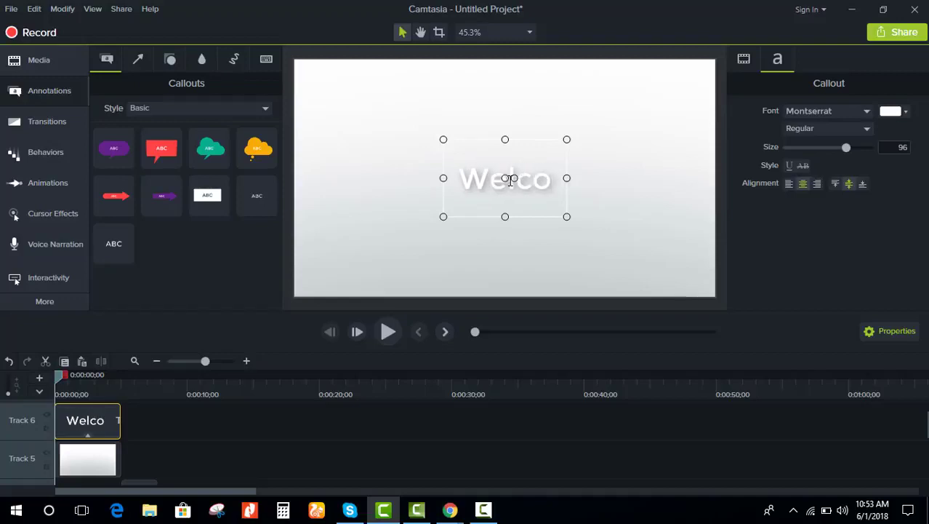
text(me to may cha)
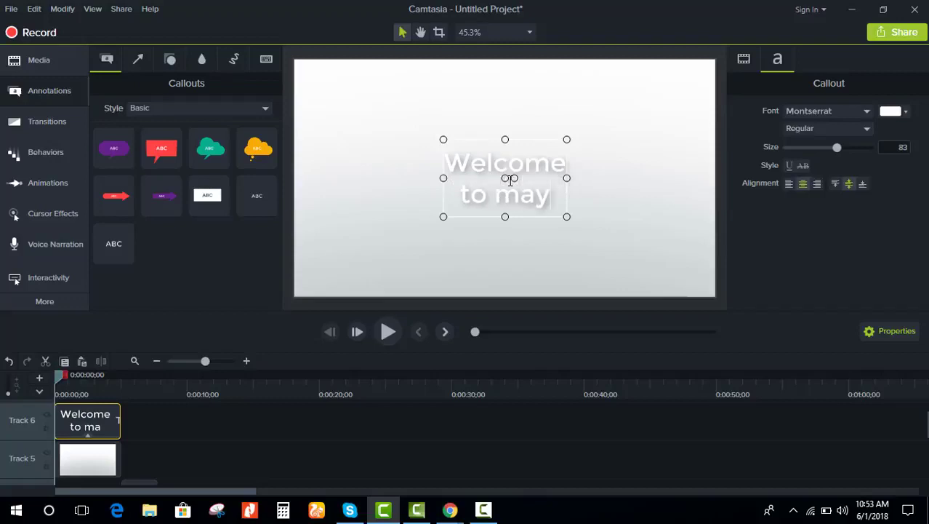
key(BackSpace)
key(BackSpace)
key(BackSpace)
key(BackSpace)
key(BackSpace)
key(BackSpace)
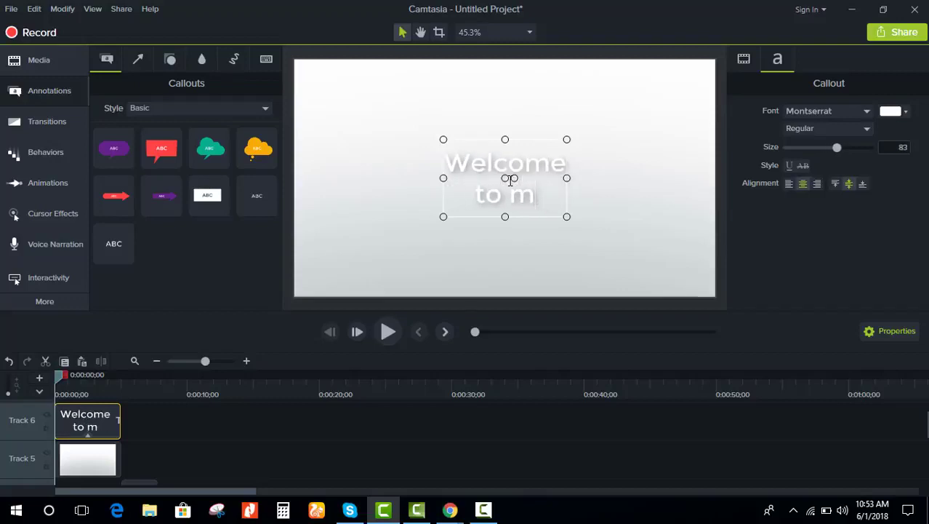
text(y channel to day)
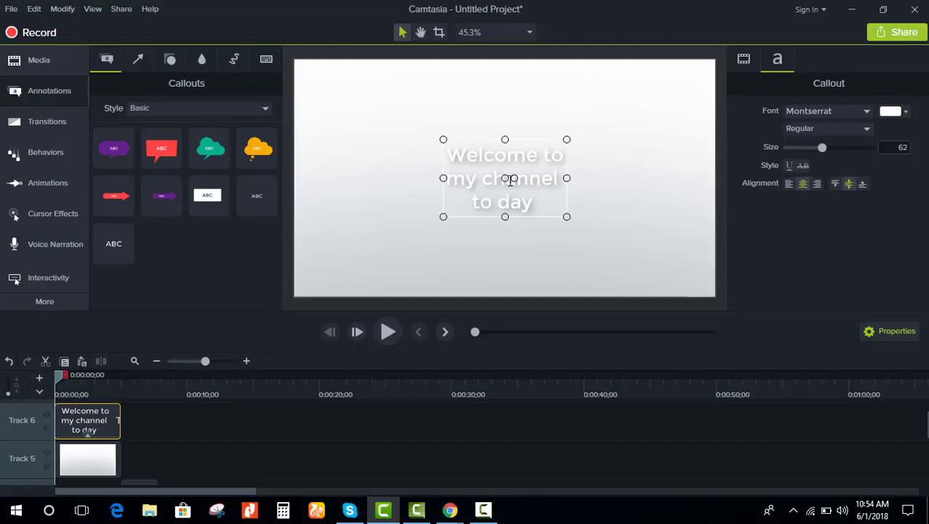
text(i)
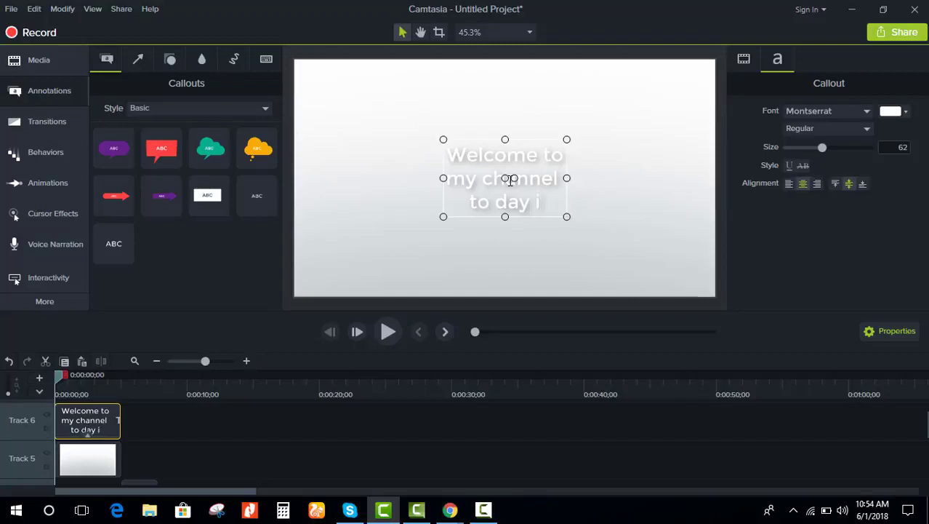
text('m s)
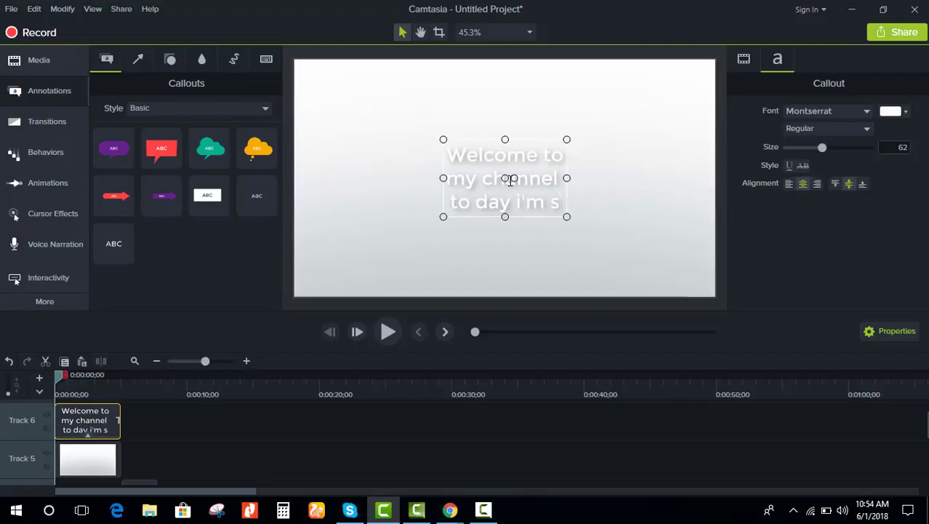
text(how)
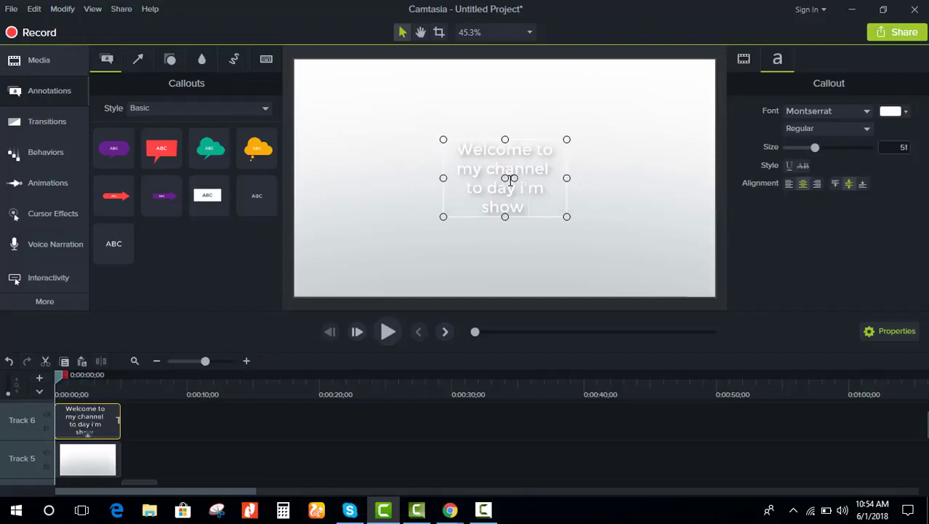
text( you)
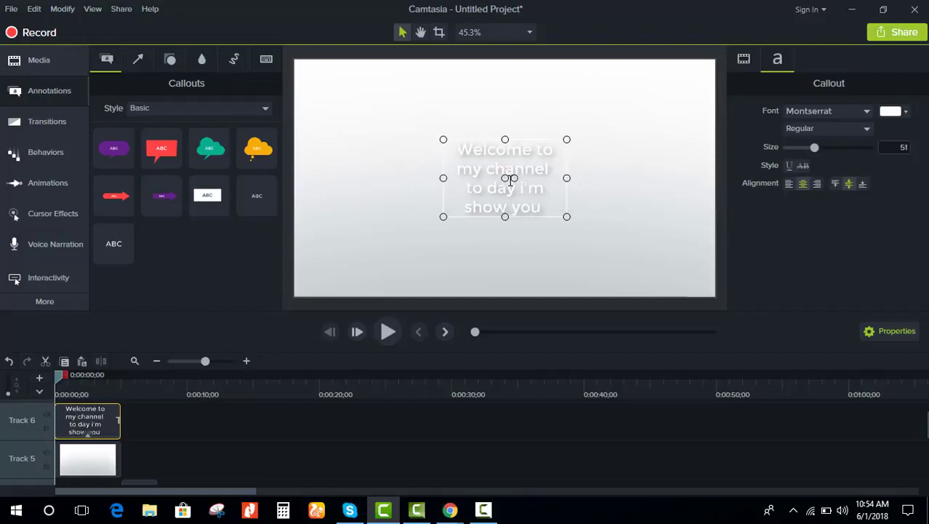
text( how gto)
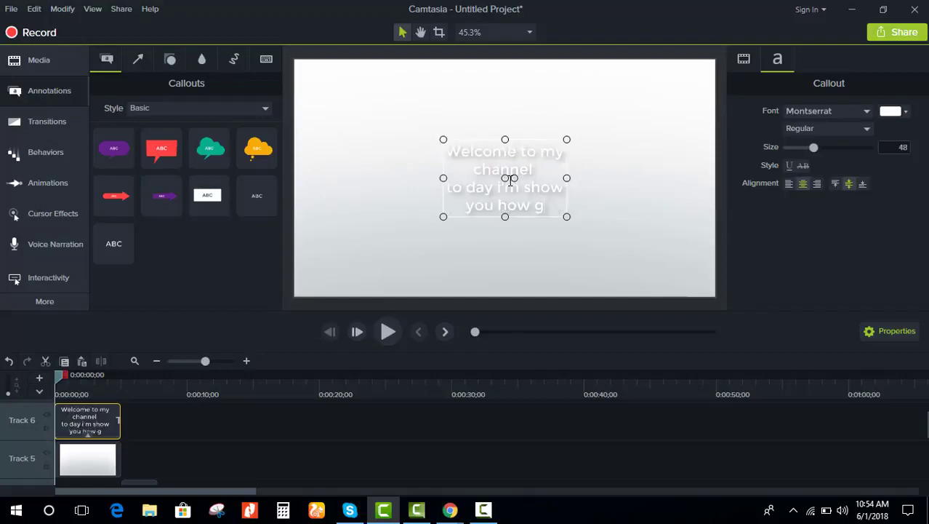
key(BackSpace)
key(BackSpace)
key(BackSpace)
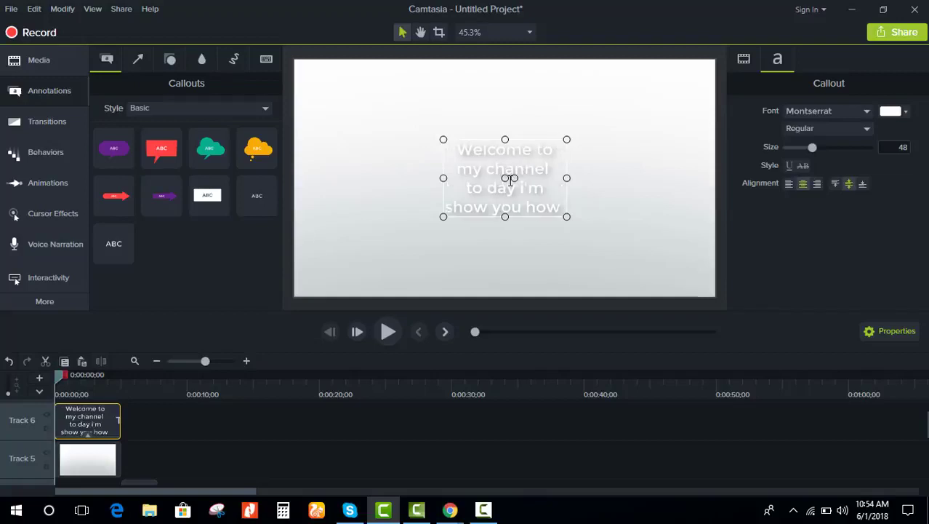
text(to get)
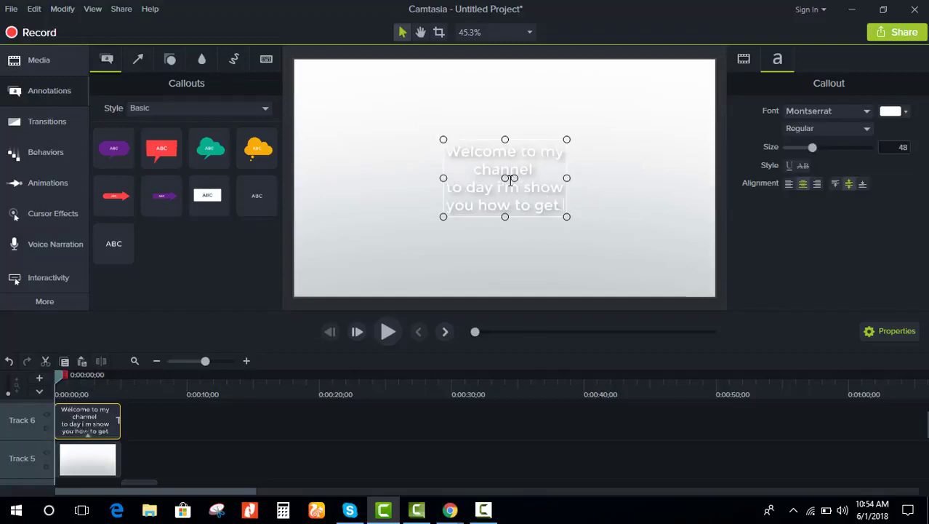
text( free)
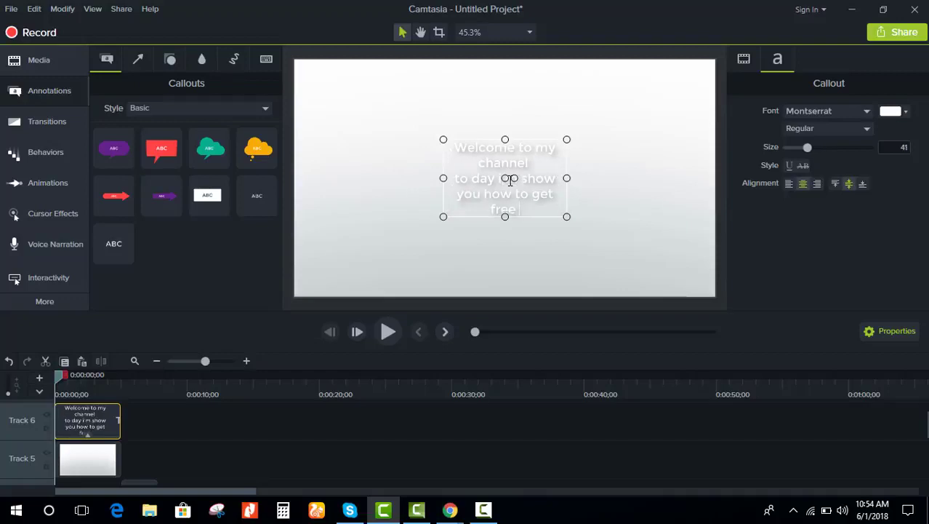
text( iphone x)
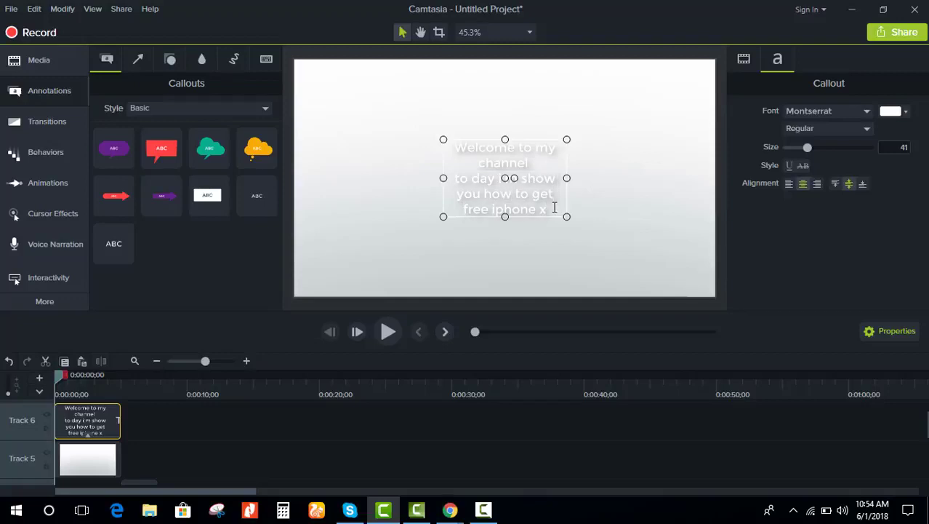
Step: Change the welcome callout's font colour to the purple preset
click(891, 112)
click(902, 225)
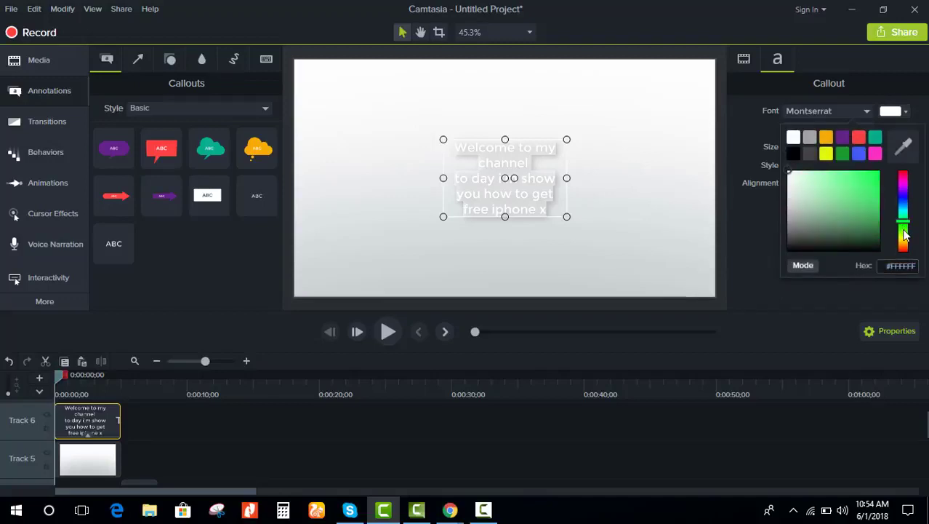
drag(874, 201, 870, 218)
click(844, 136)
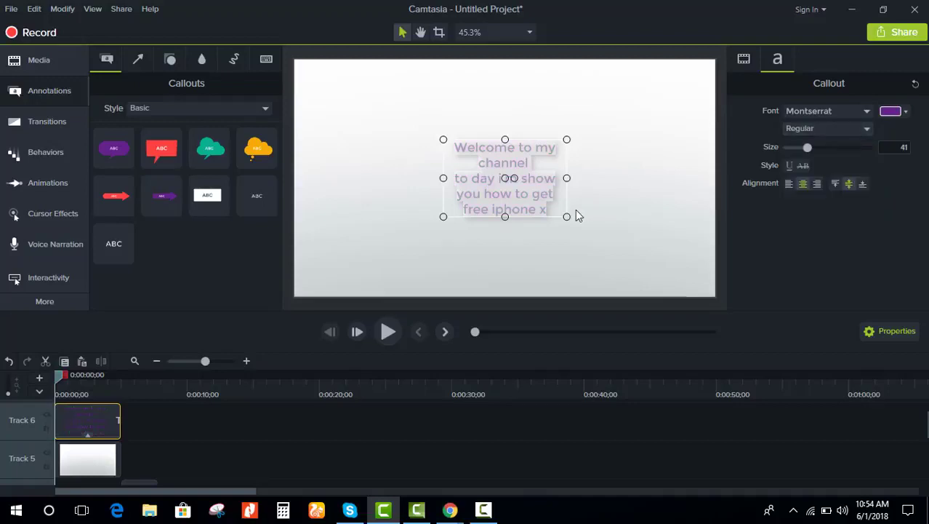
Step: Enlarge the welcome callout to size 96, spanning nearly the full frame width
drag(567, 217, 722, 260)
drag(443, 198, 289, 112)
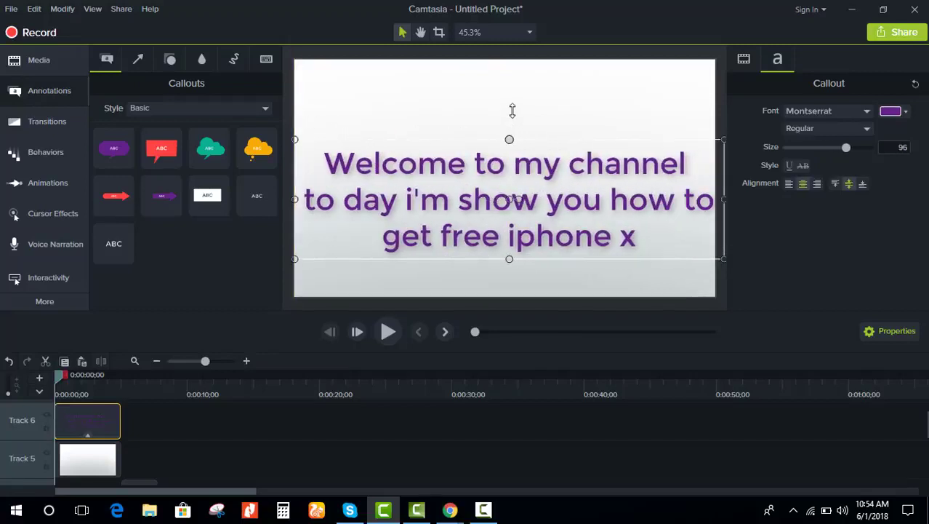
drag(513, 111, 512, 70)
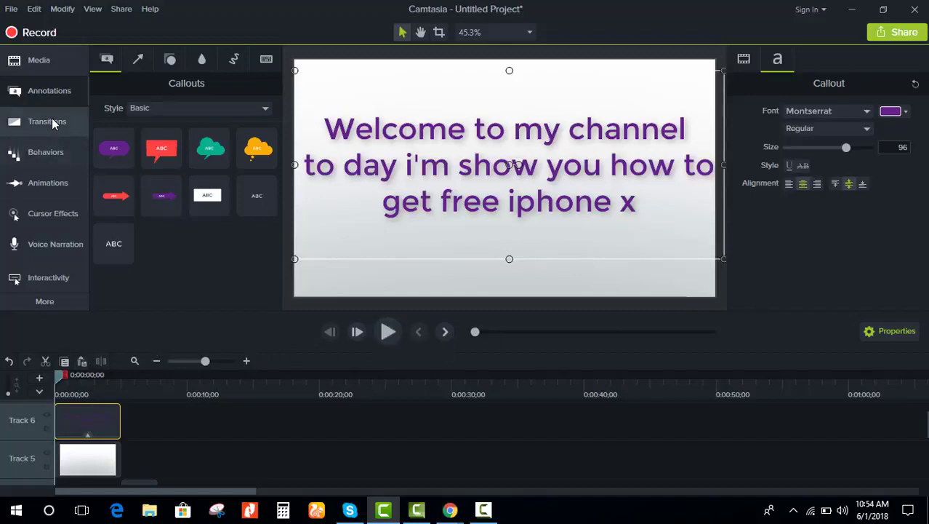
Step: Apply the Shifting behavior to the Track 6 welcome callout clip
click(48, 183)
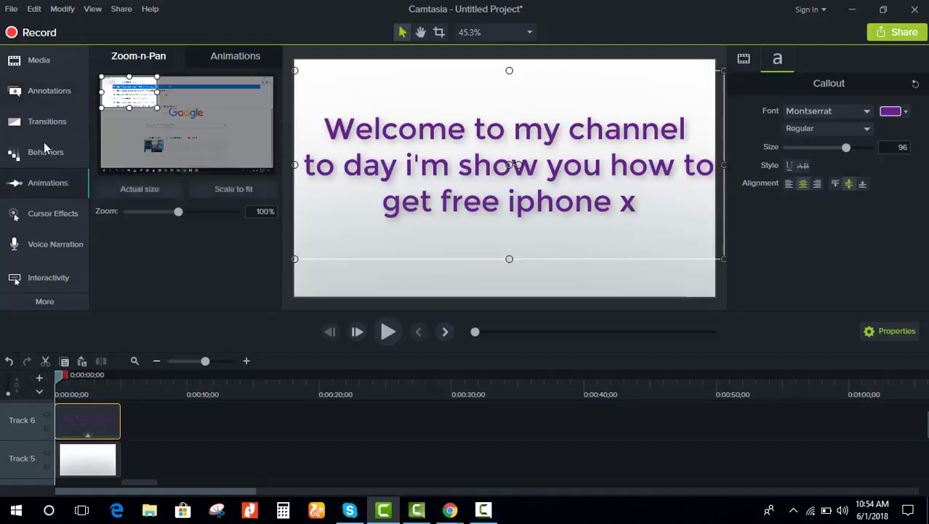
click(43, 150)
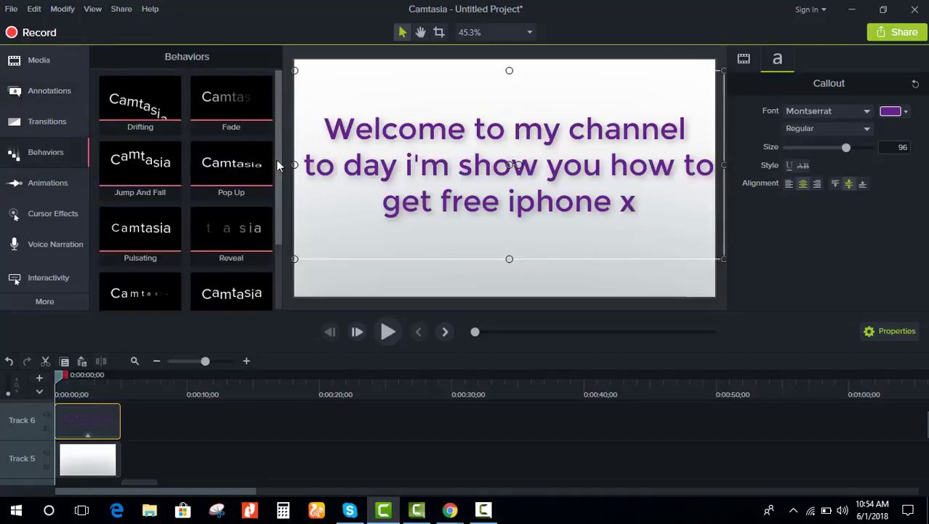
scroll(197, 248, down, 2)
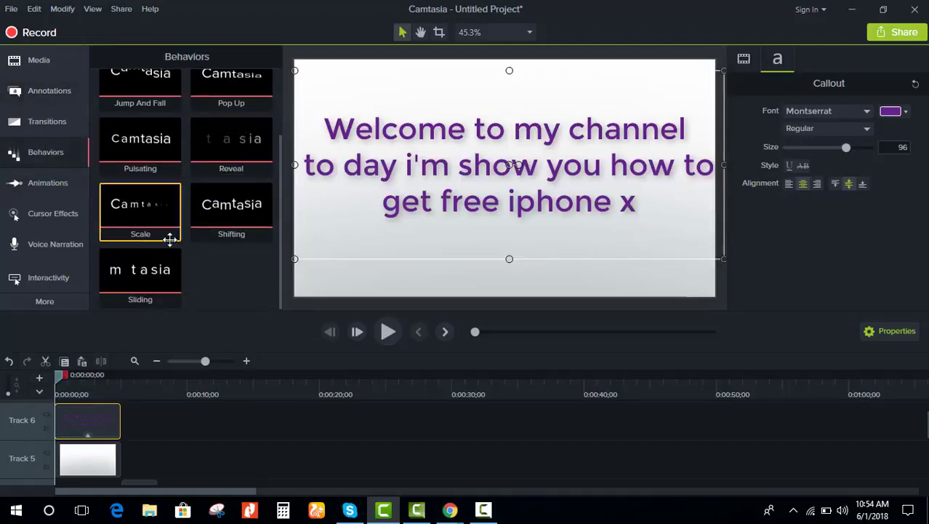
drag(234, 201, 92, 413)
click(185, 426)
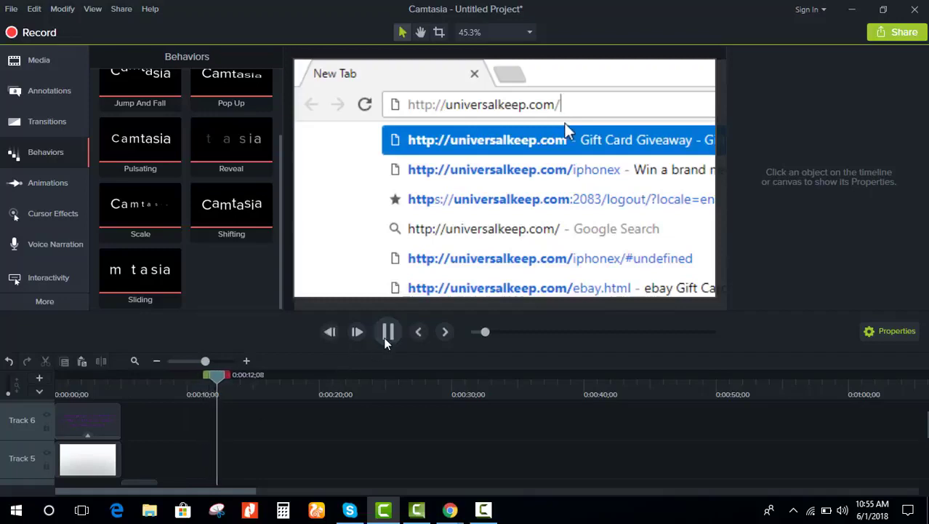
Step: Preview playback to 0:00:12;19, then select the laptop-open-background clip
key(space)
scroll(133, 462, down, 3)
scroll(133, 460, down, 1)
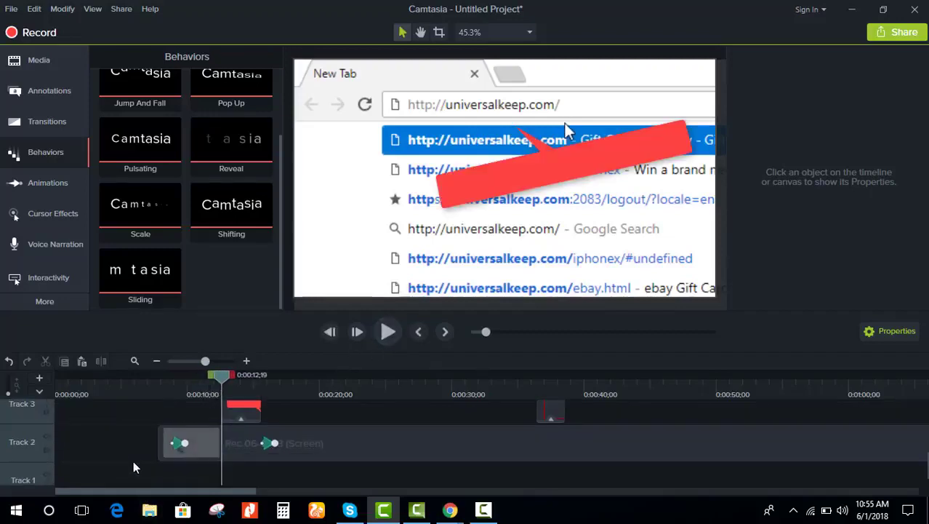
scroll(138, 458, up, 2)
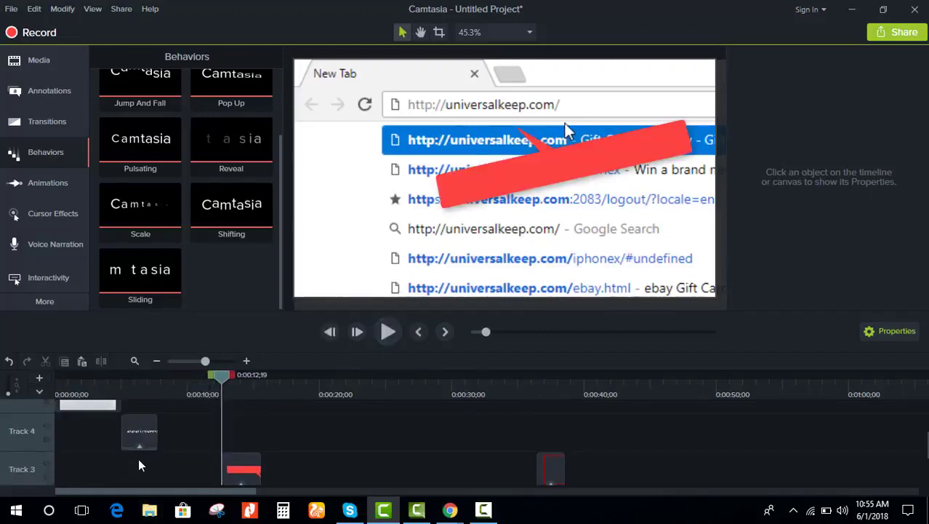
scroll(140, 465, down, 1)
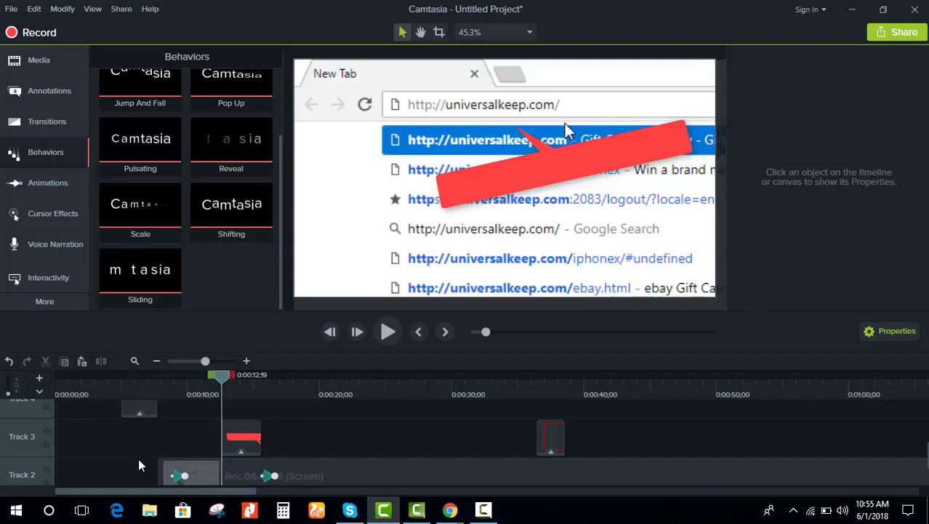
click(173, 428)
Step: Undo the last change, scroll the timeline to its 0:04:17 end, and deselect all clips
key(ctrl+z)
scroll(173, 428, up, 2)
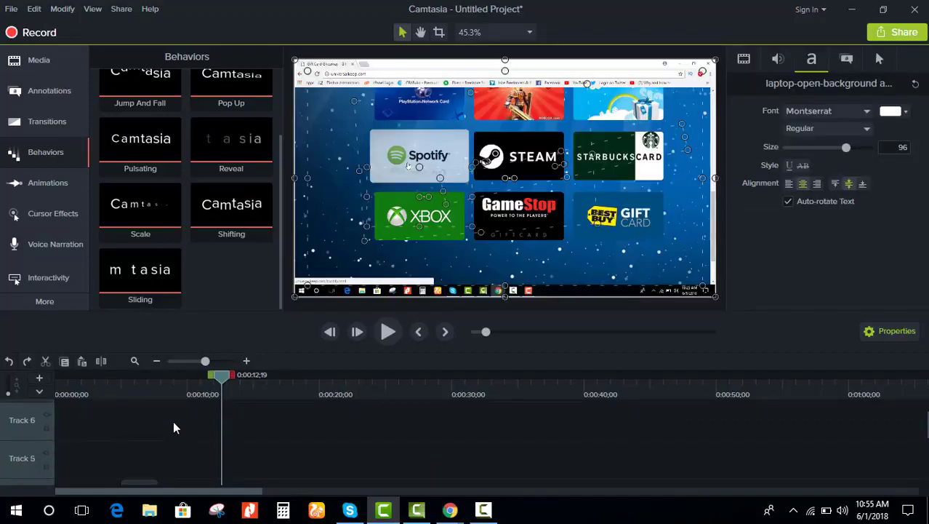
scroll(173, 428, down, 4)
scroll(168, 434, up, 3)
scroll(168, 434, down, 3)
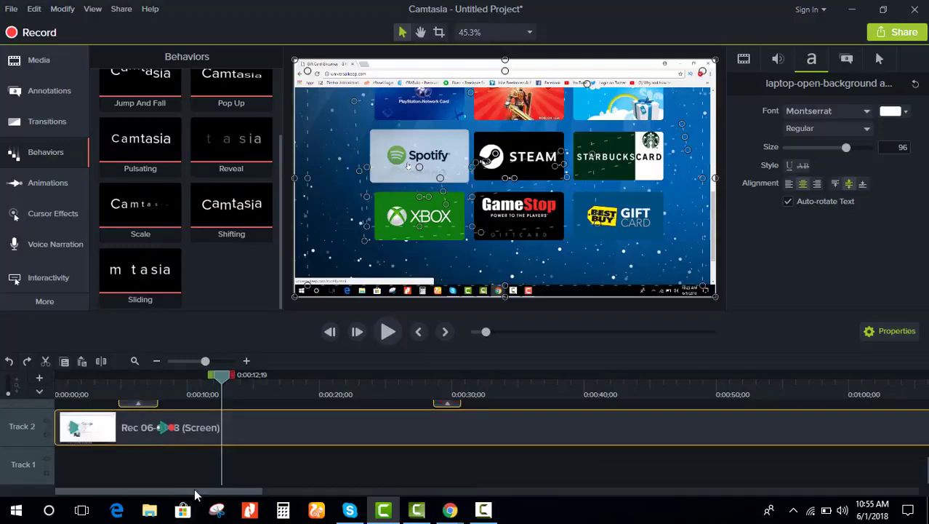
drag(197, 492, 895, 478)
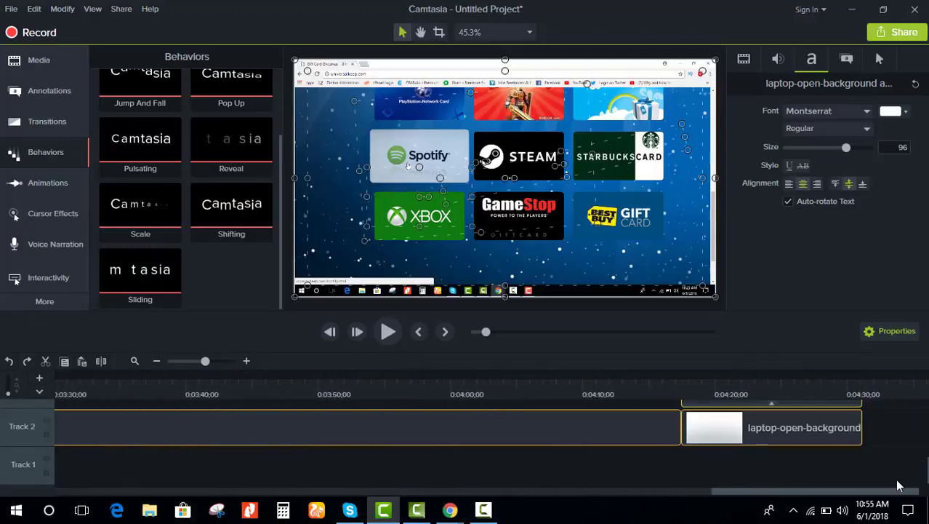
click(701, 471)
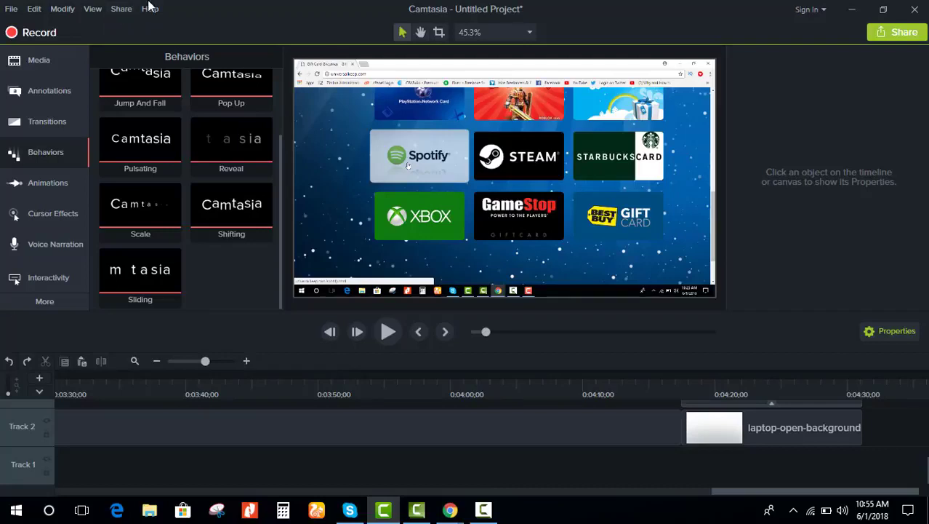
Step: Produce a local file with the 'MP4 with Smart Player (up to 1080p)' preset, dismissing the activation warning, and continue to the save-location step
click(126, 14)
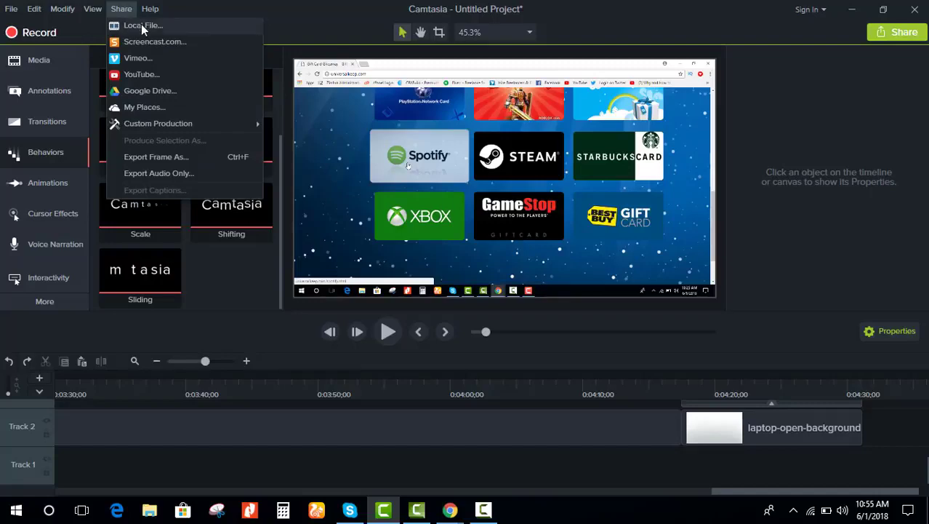
click(139, 25)
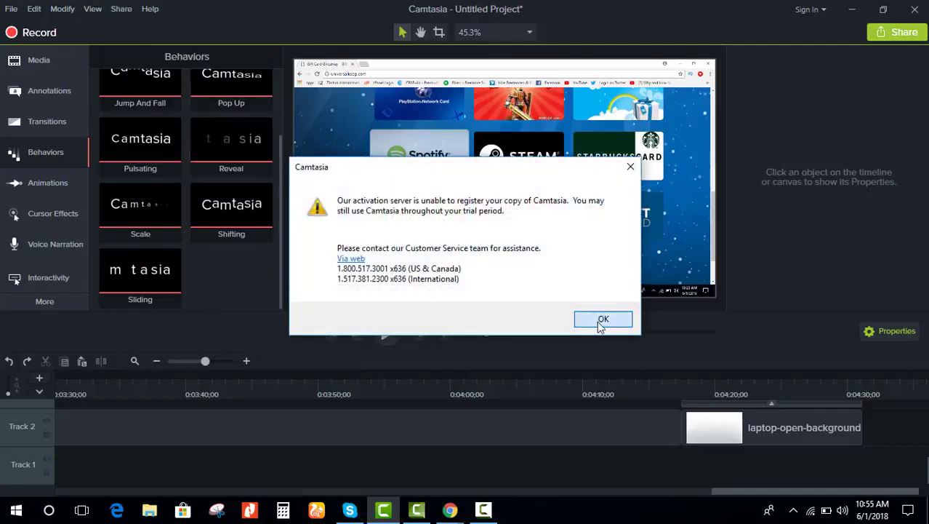
click(597, 321)
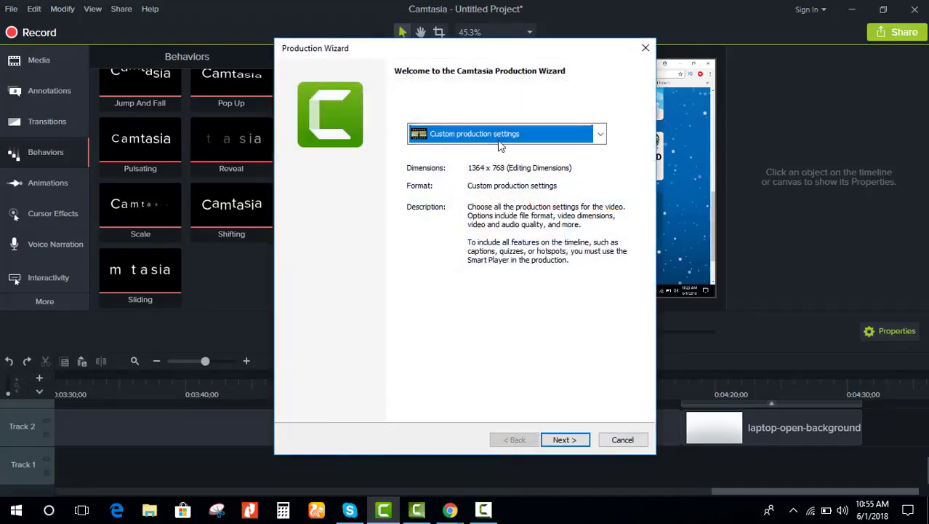
click(501, 137)
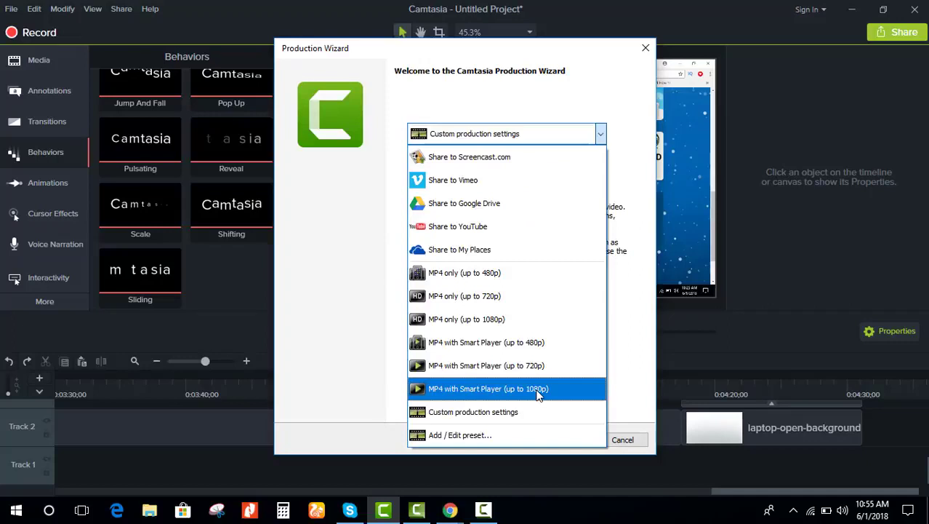
click(538, 390)
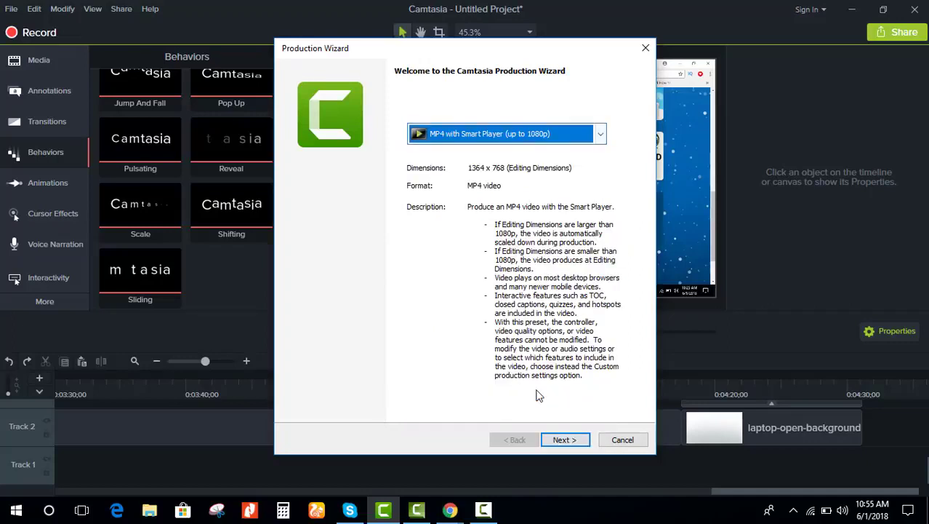
click(566, 445)
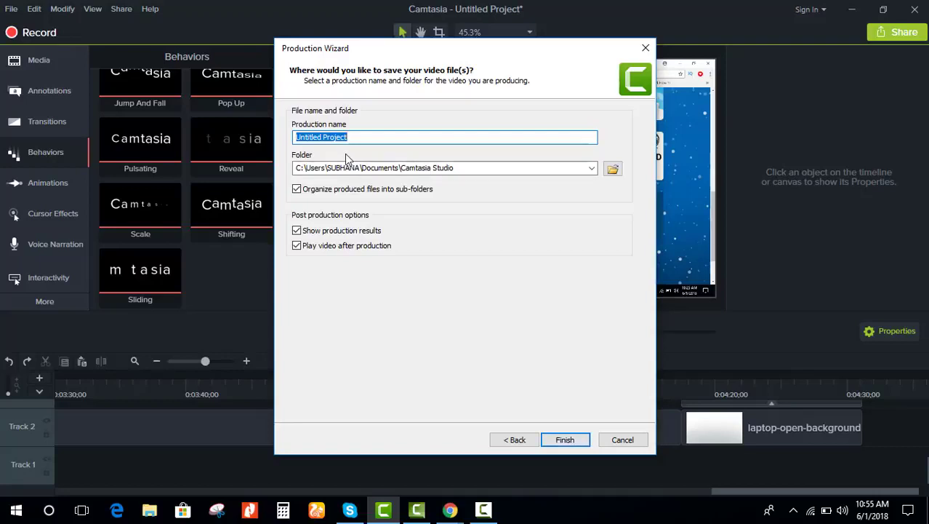
Step: Name the production 'xobox gift card'
text(xobox gift)
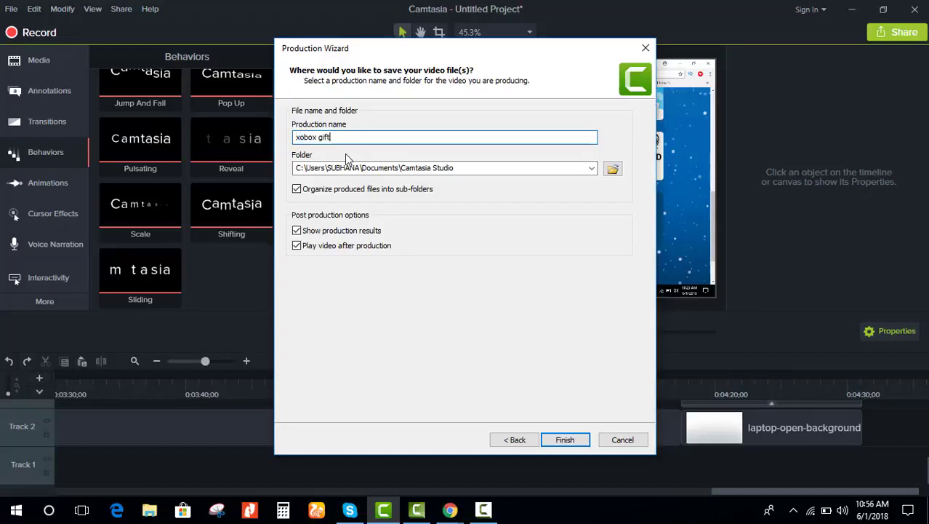
text( v)
key(BackSpace)
text(card video)
Step: Set the Desktop as the output folder and start rendering the video
click(612, 168)
scroll(341, 190, up, 2)
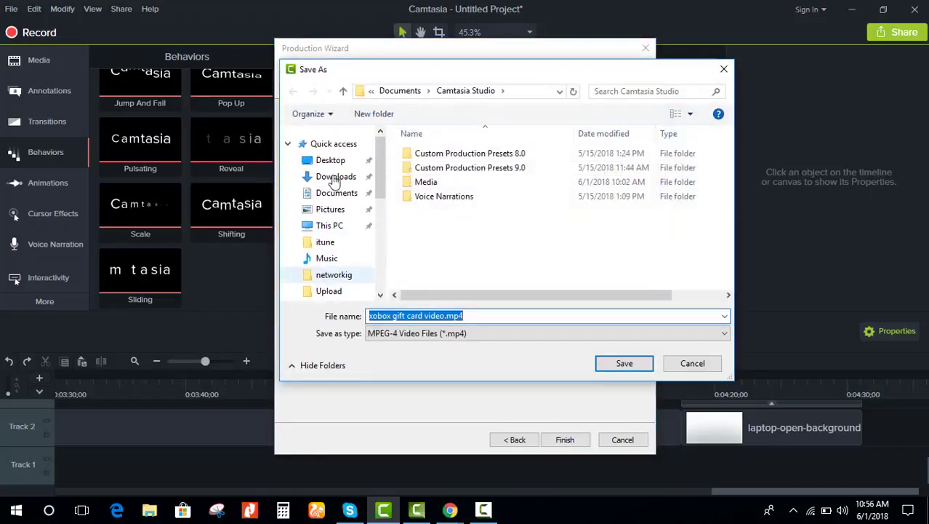
click(322, 161)
click(619, 363)
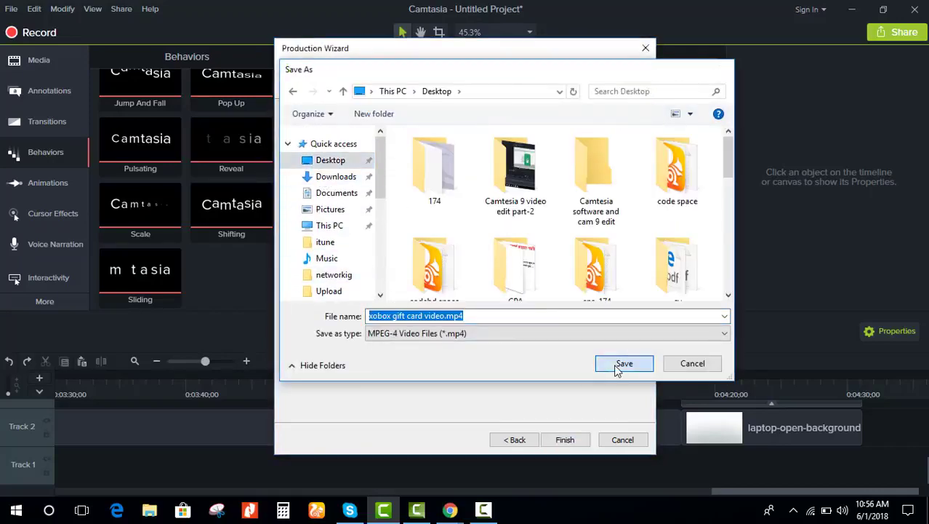
click(560, 440)
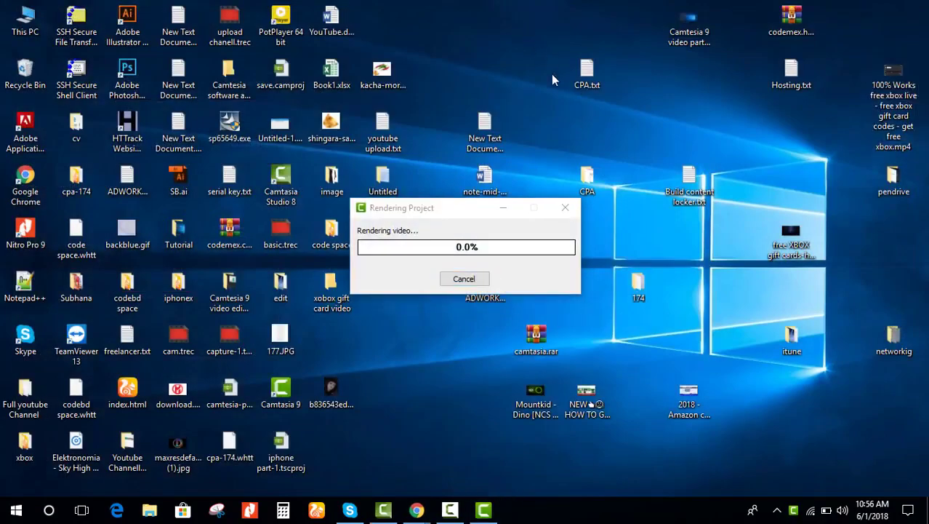
Step: Let the video render, then pause the screen recording from the Camtasia Recorder
right_click(523, 32)
click(556, 76)
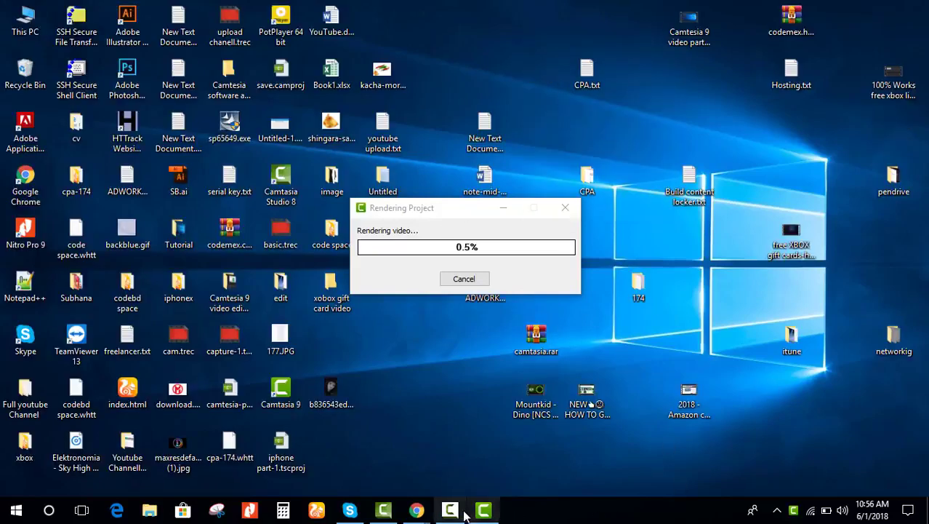
click(459, 514)
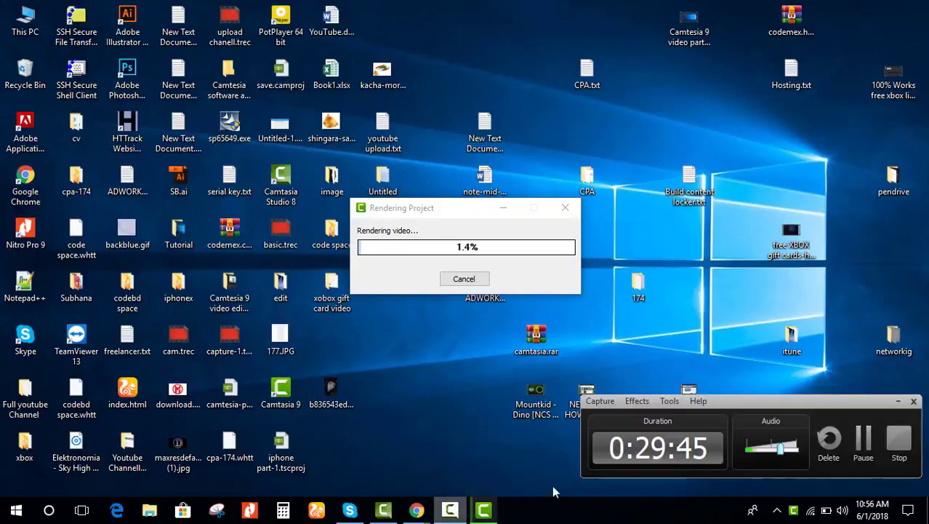
click(864, 442)
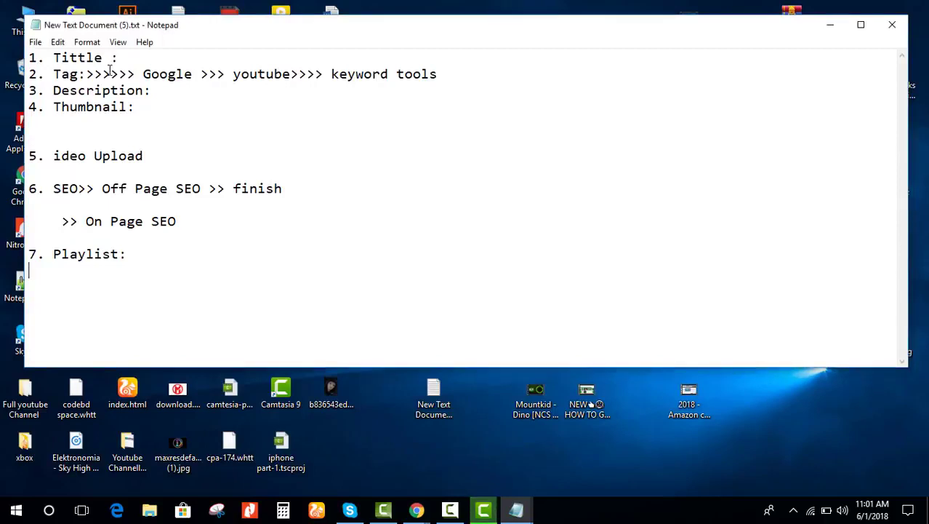
Step: Review the checklist's Tittle and SEO lines, close the production results, and minimize Camtasia
click(149, 58)
drag(55, 189, 78, 189)
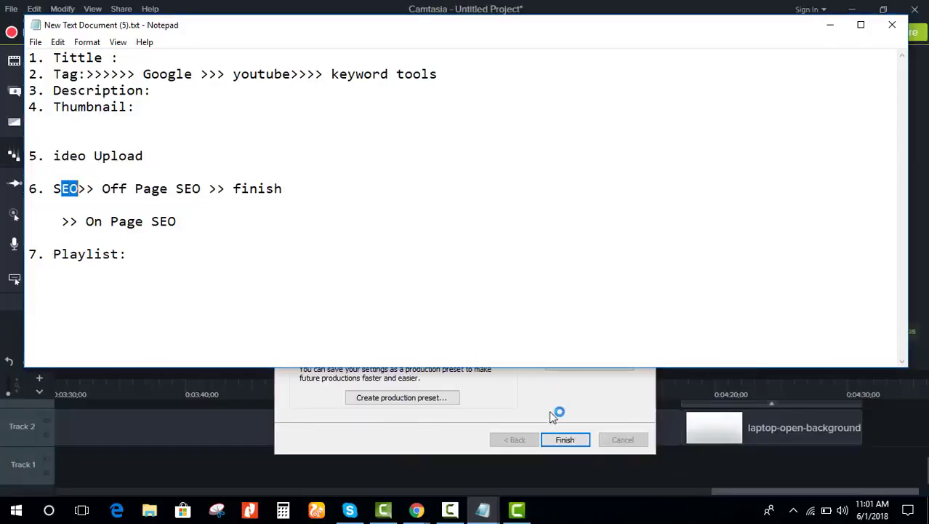
click(565, 440)
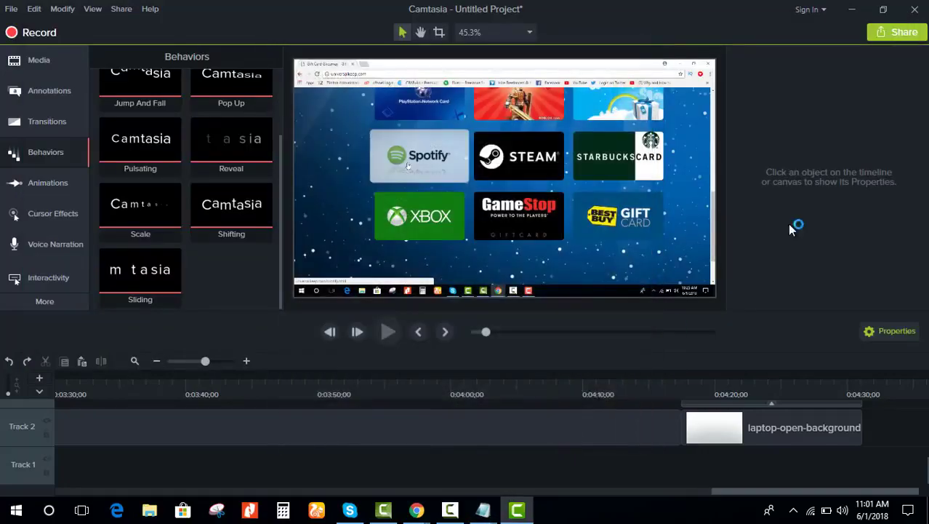
click(853, 10)
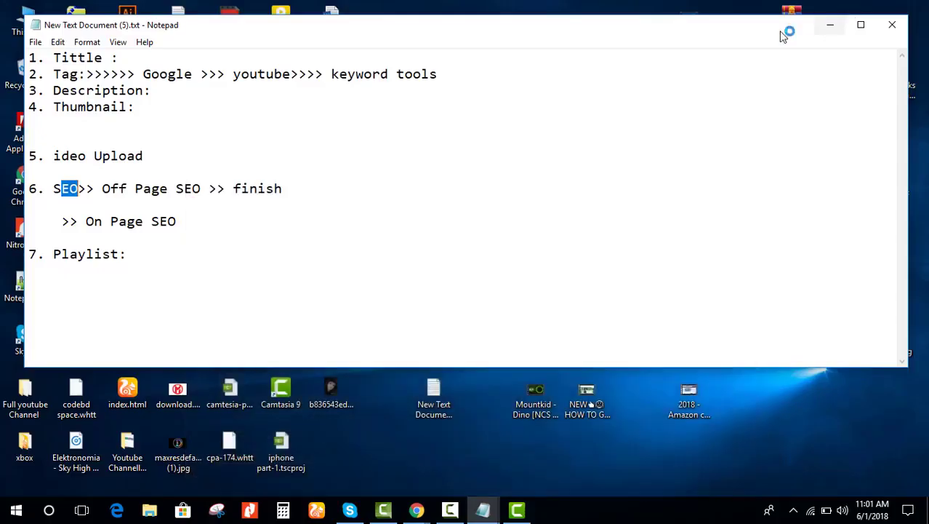
Step: Review the On Page SEO and Playlist lines, then close the rendered video's browser preview
click(60, 188)
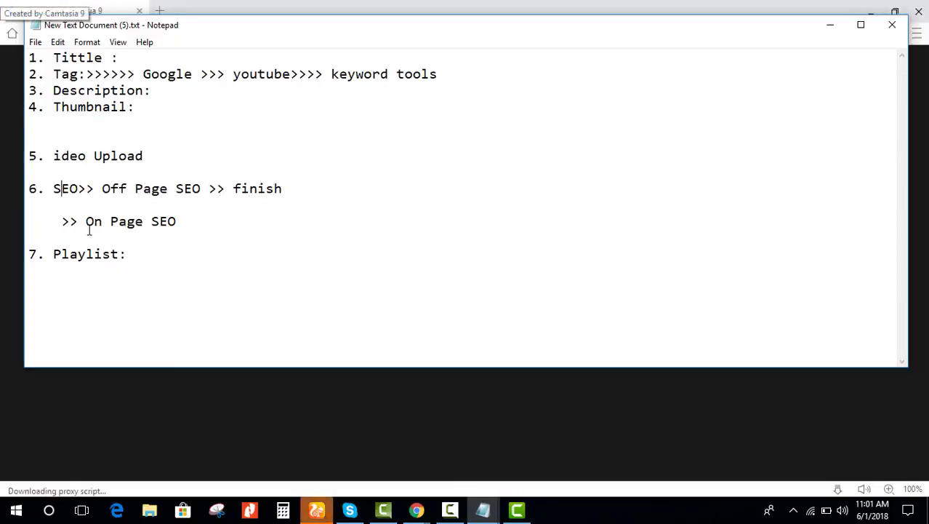
click(190, 222)
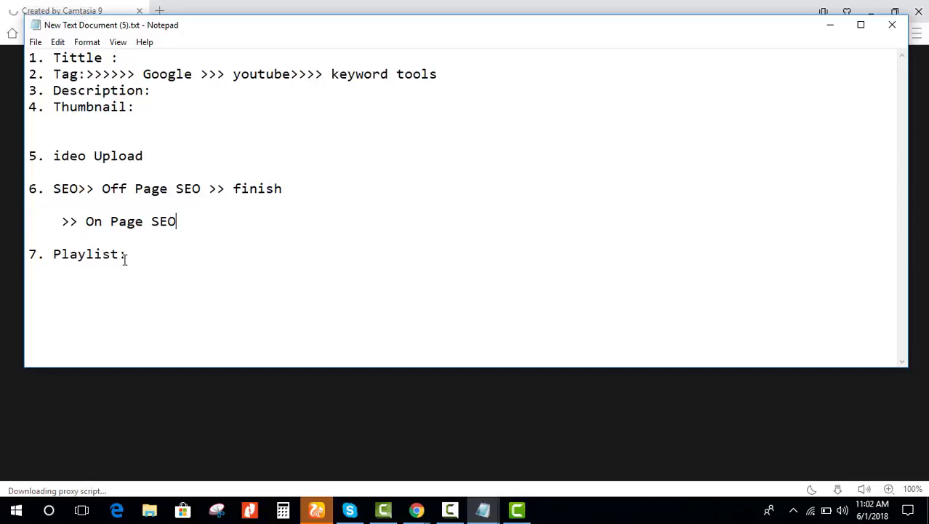
drag(130, 258, 33, 254)
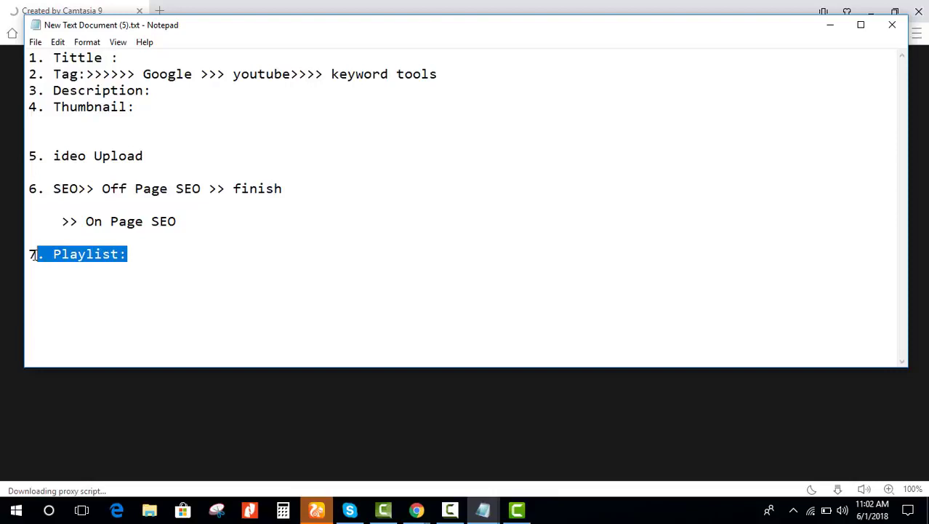
click(123, 265)
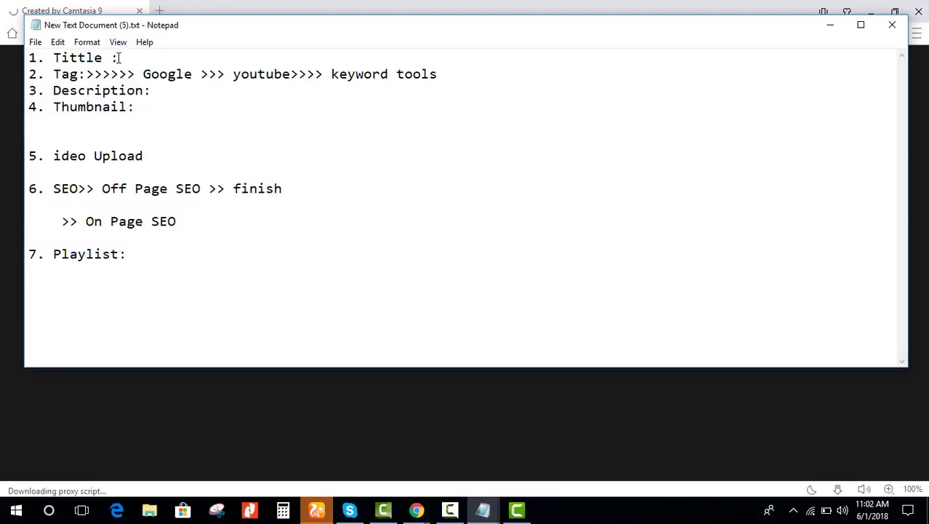
click(184, 60)
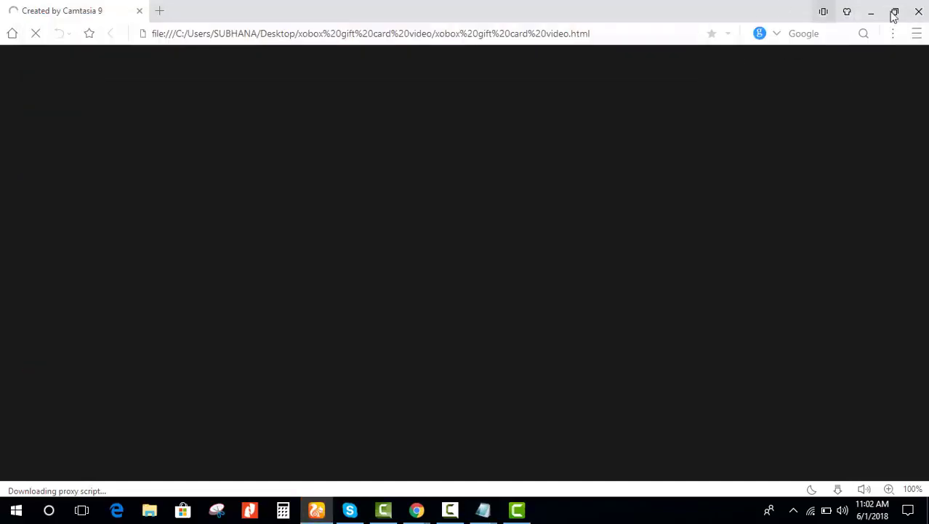
click(919, 12)
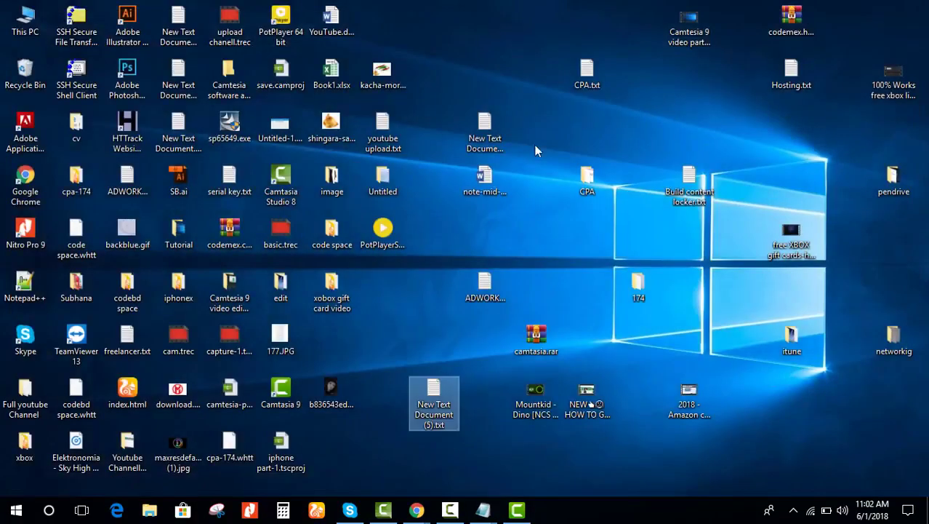
Step: Open the 'xobox gift card video' folder and delete everything except the MP4
double_click(332, 291)
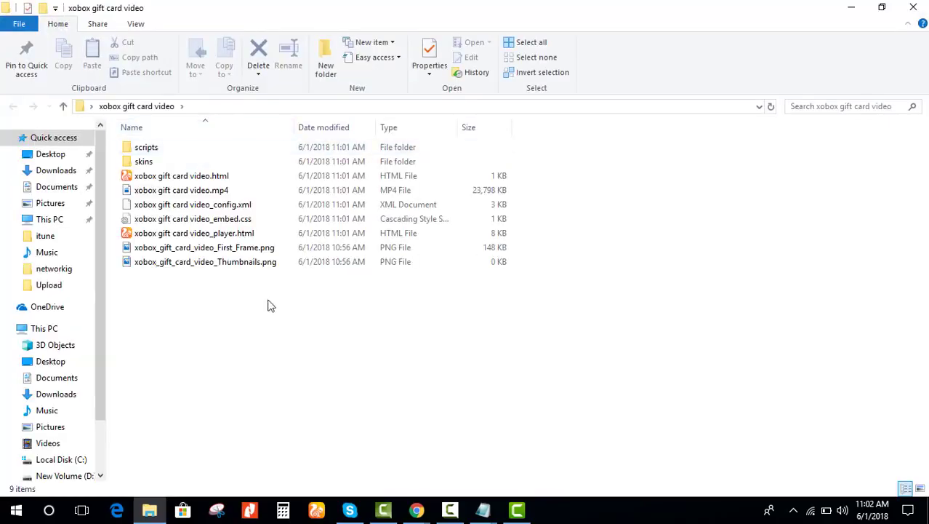
drag(280, 329, 166, 143)
drag(188, 195, 164, 204)
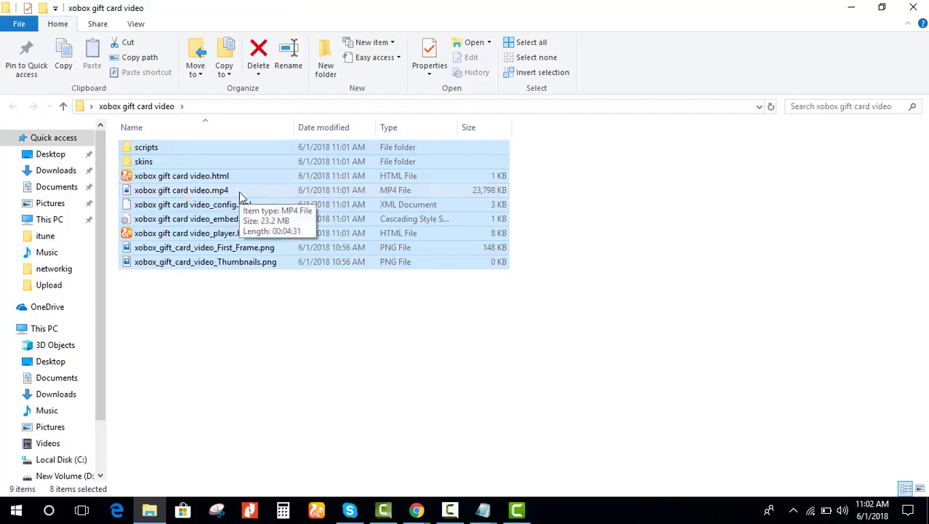
key(Delete)
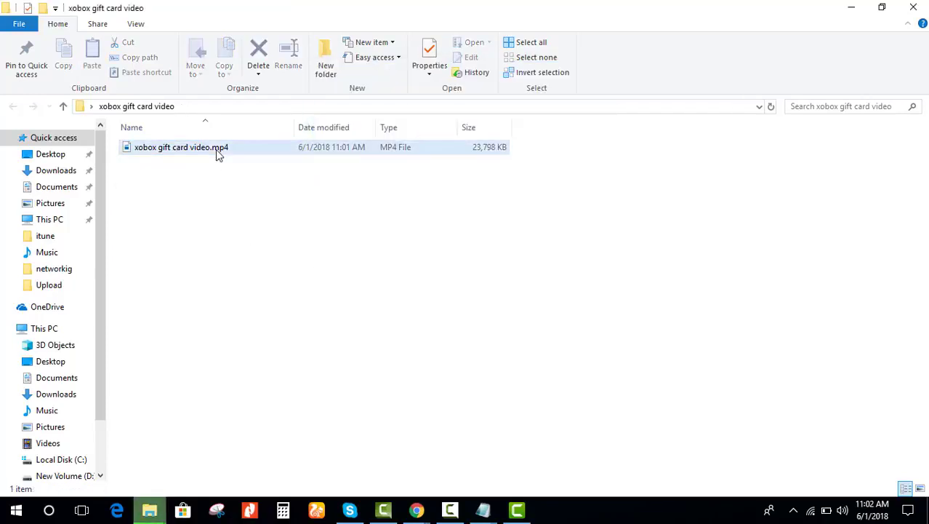
click(216, 149)
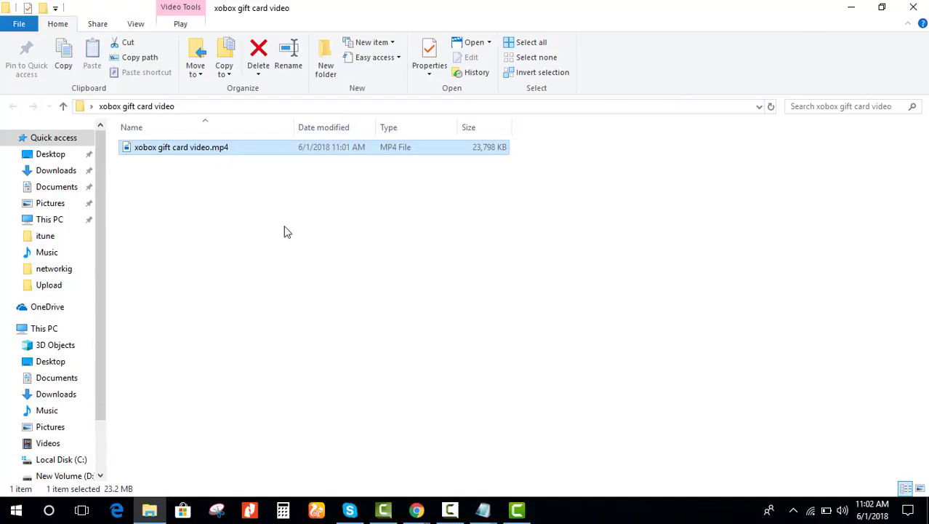
Step: Create a new text document named Tag.txt in the folder
right_click(486, 260)
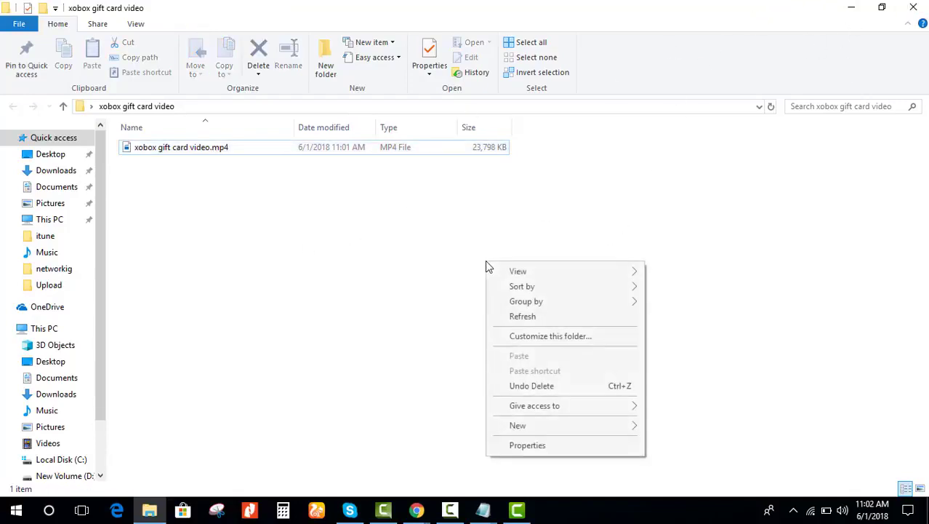
mouse_move(618, 425)
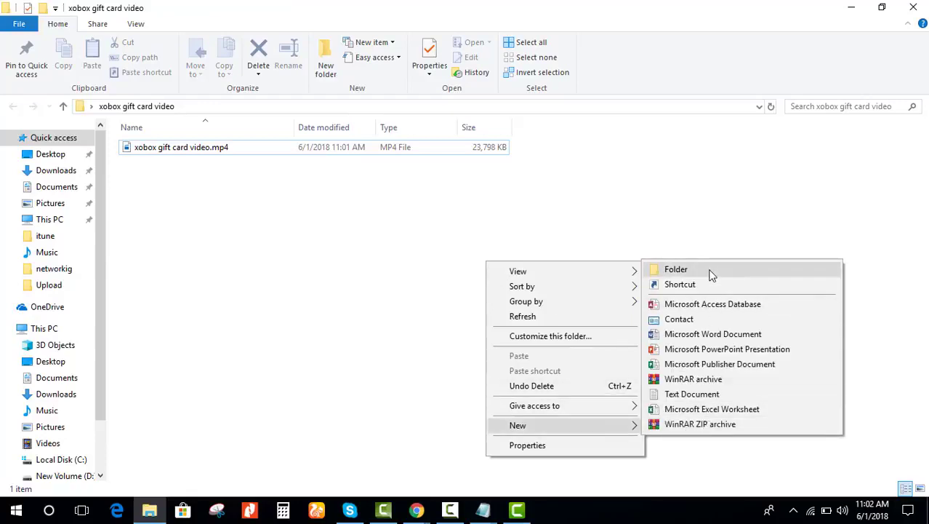
click(699, 399)
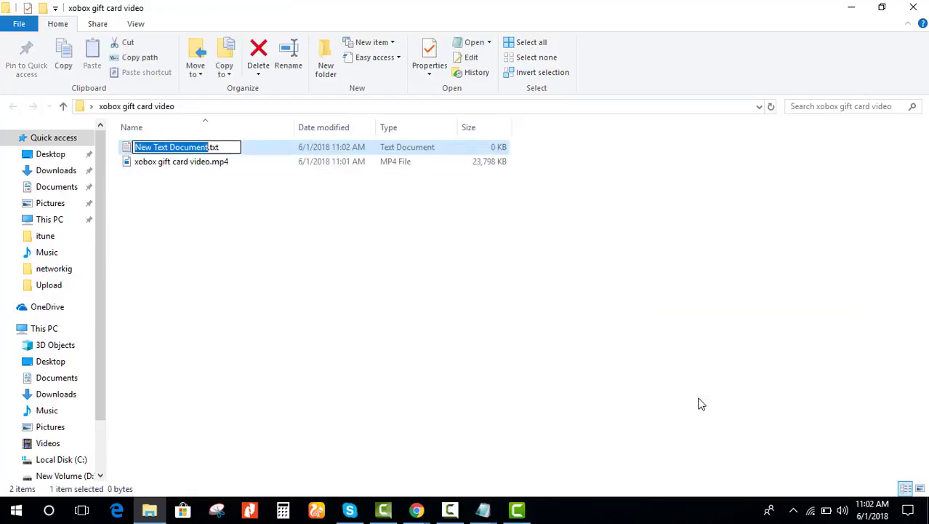
text(Tag)
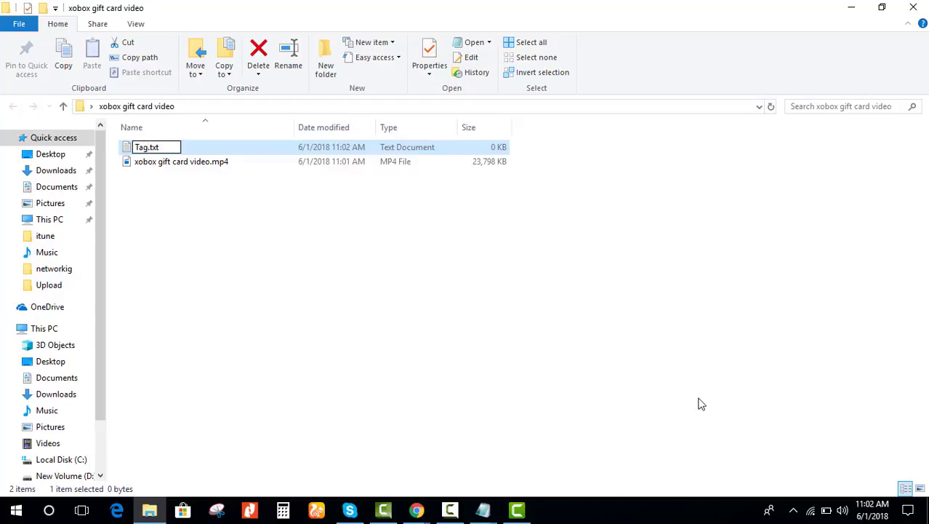
key(Return)
Step: Open Tag.txt in Notepad, then minimize Notepad and the folder window to show the desktop
click(552, 287)
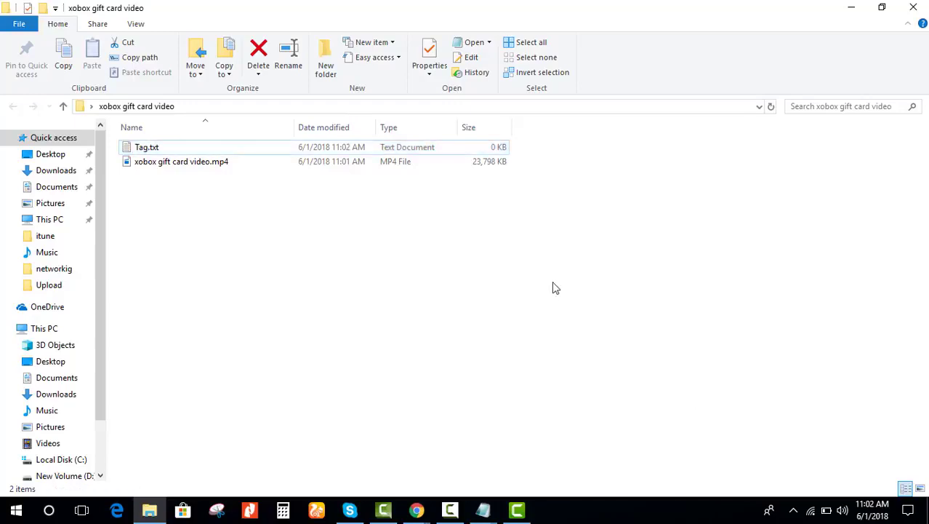
click(227, 150)
double_click(227, 151)
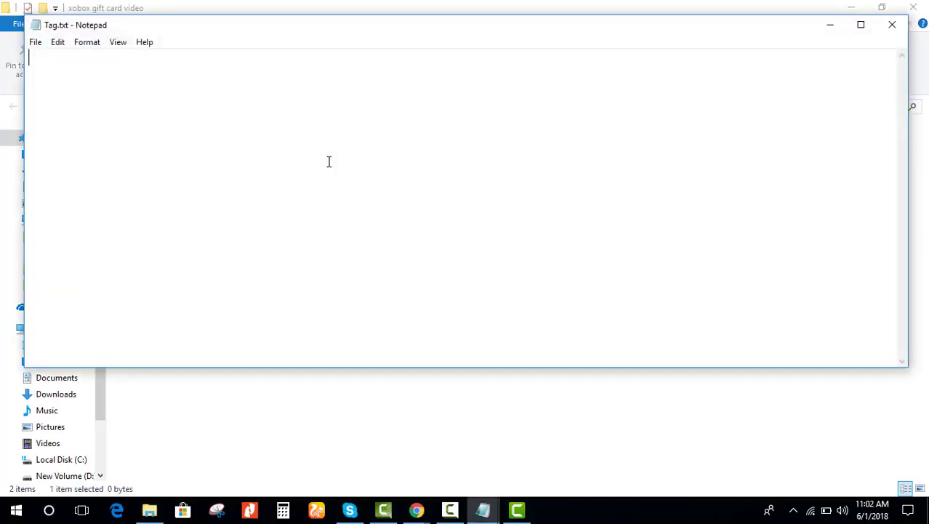
click(838, 26)
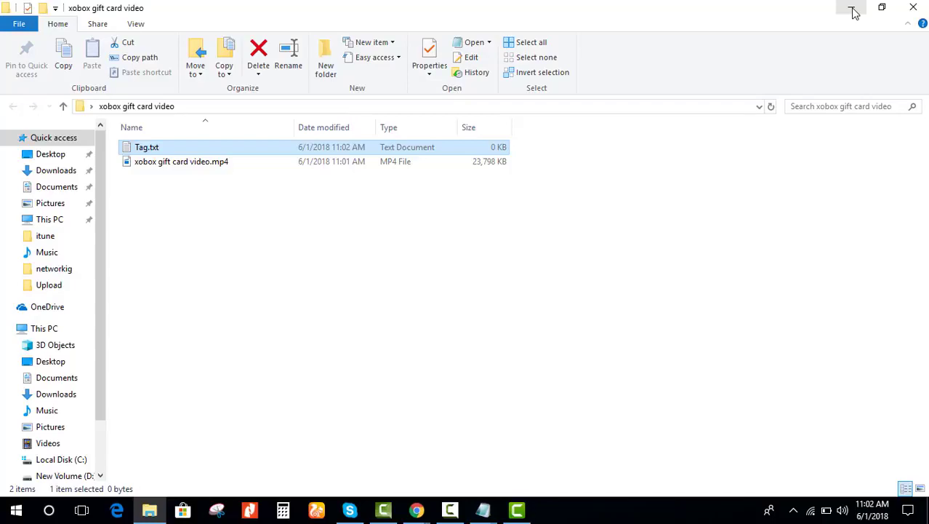
click(853, 9)
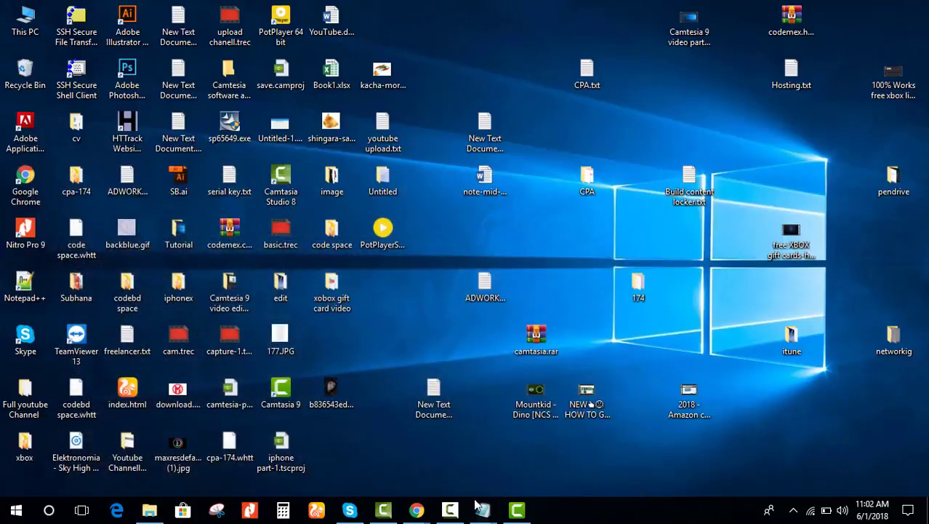
Step: Restore Chrome in a fresh tab and search Google for 'xbox free gift card'
mouse_move(417, 509)
click(489, 444)
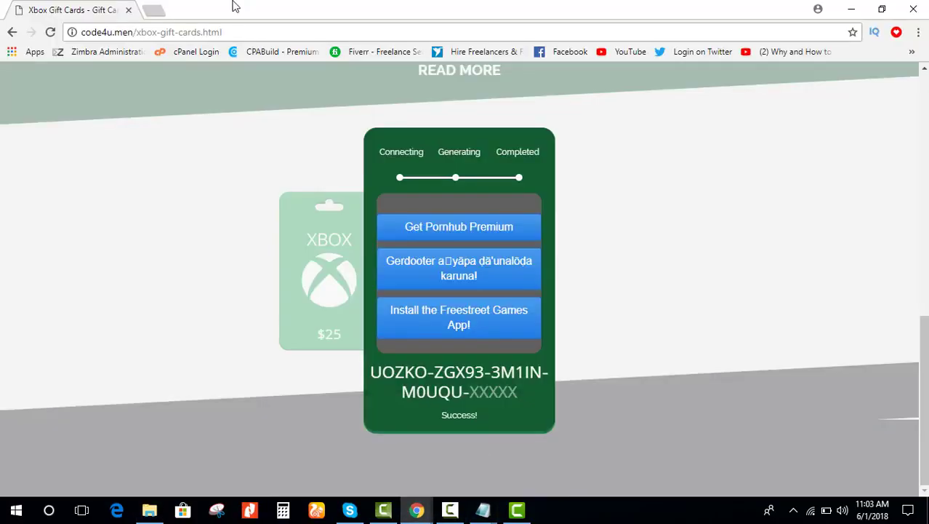
click(153, 10)
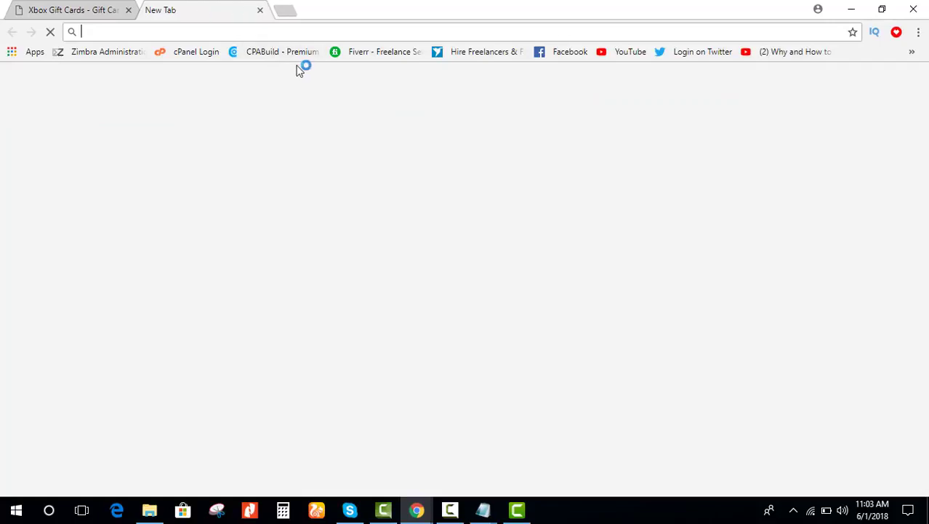
click(128, 11)
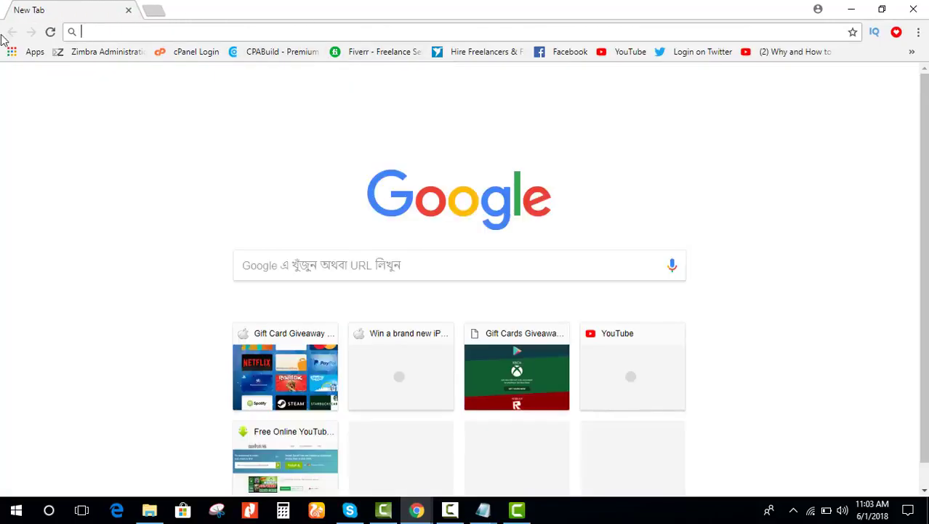
click(409, 264)
text(c)
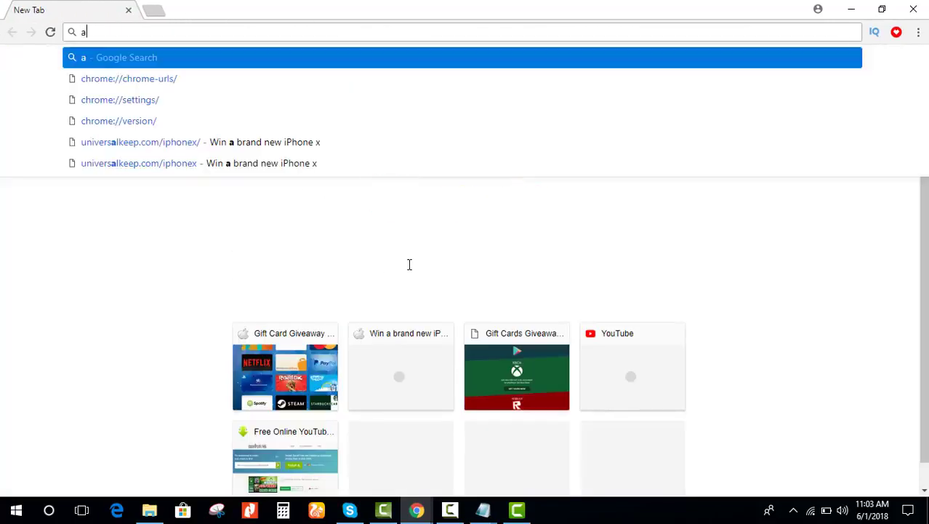
key(BackSpace)
text(x)
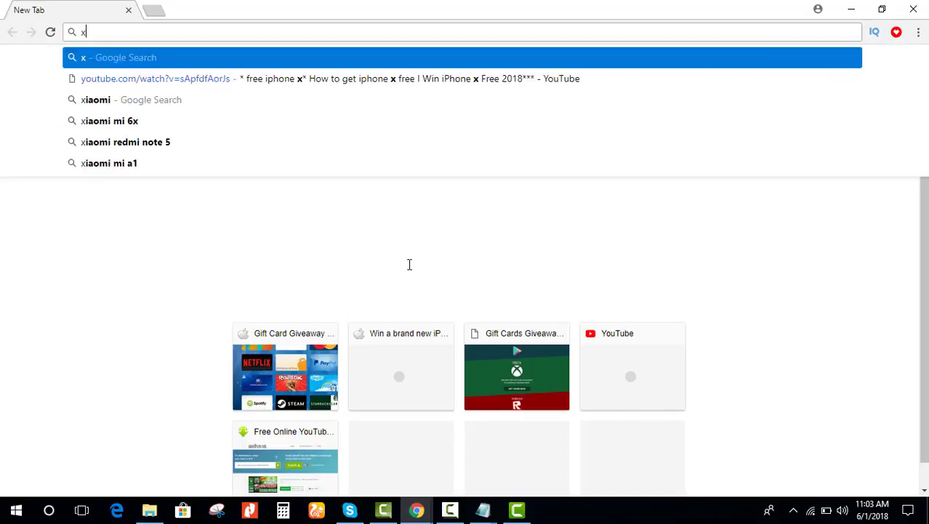
text(box)
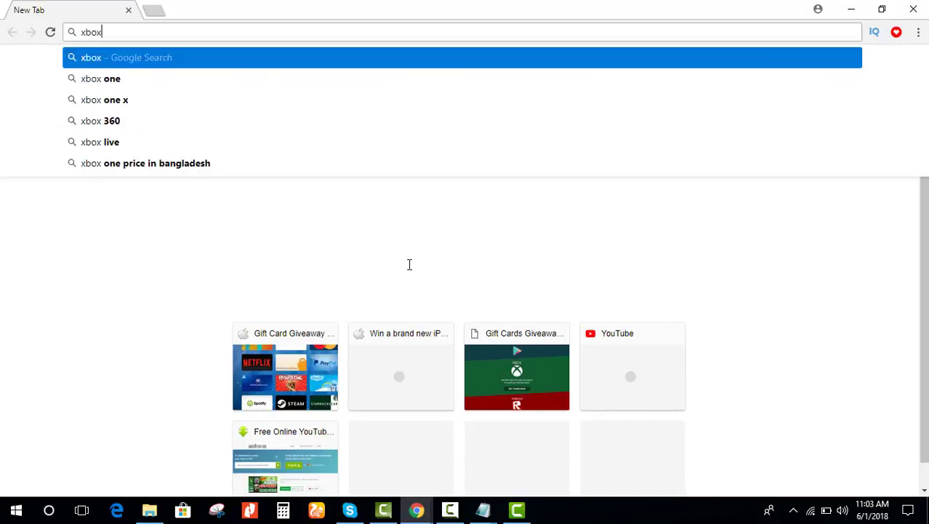
text( free gift card)
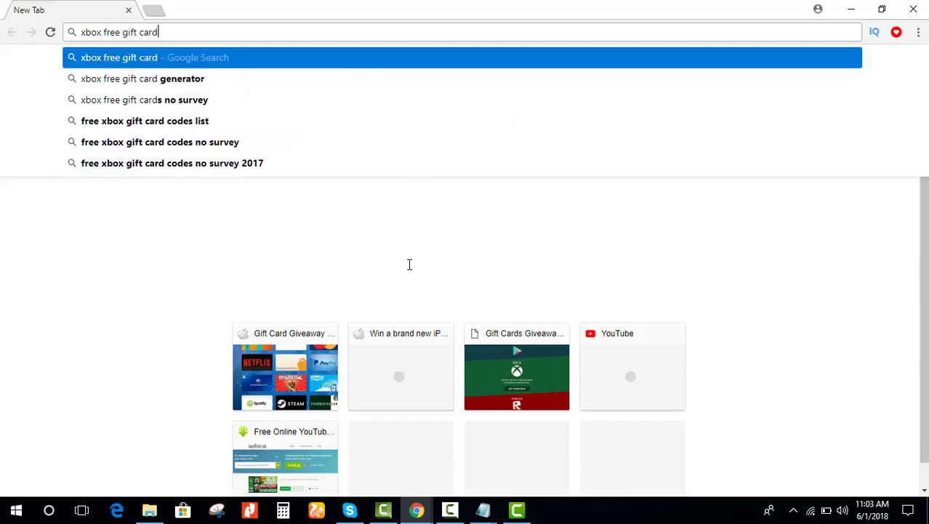
key(Return)
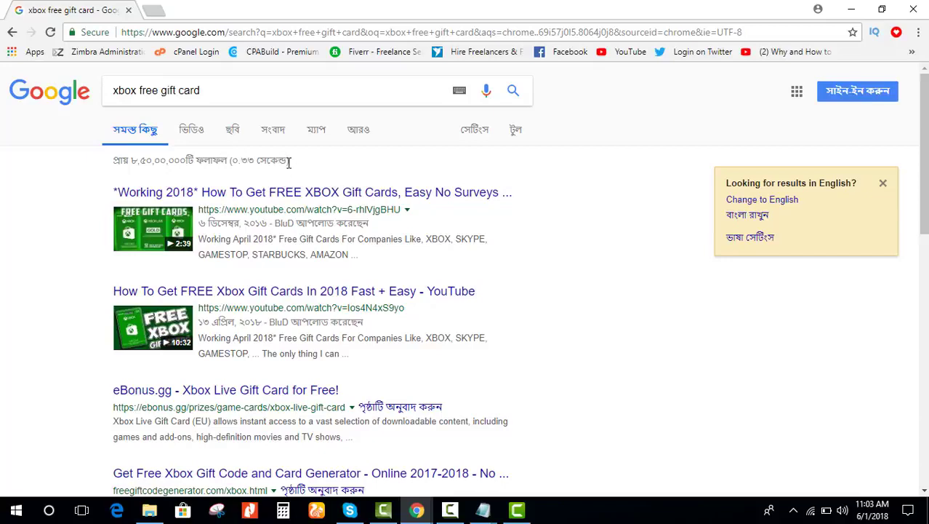
Step: Switch Google to English and select the related searches at the bottom of the results
drag(257, 163, 234, 172)
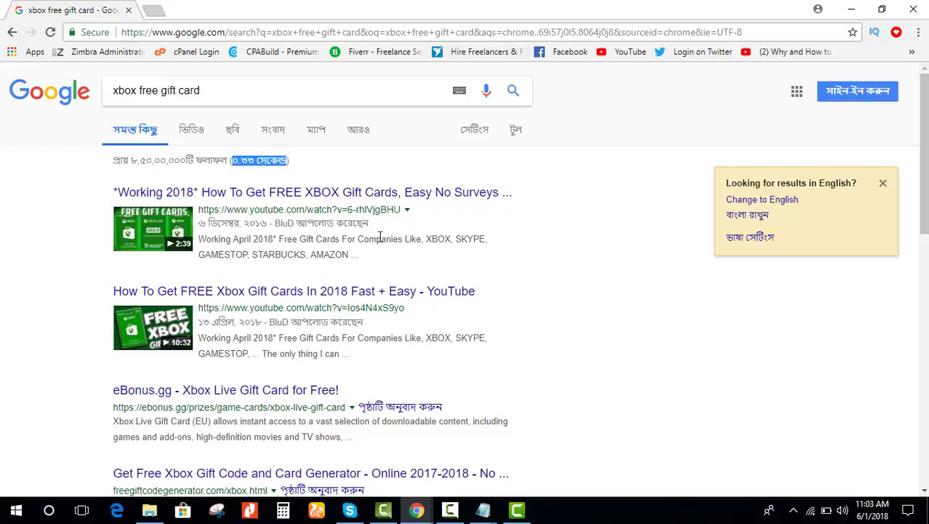
click(793, 200)
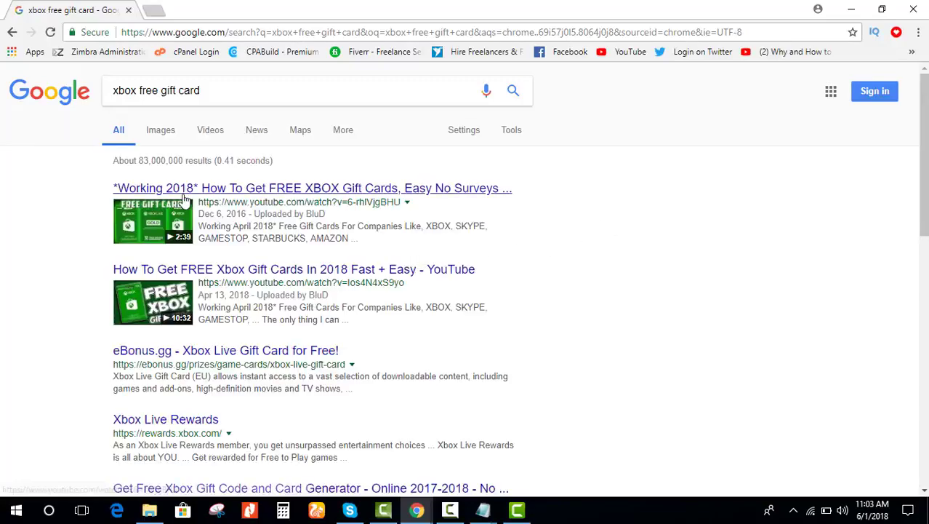
scroll(183, 201, down, 3)
scroll(184, 200, down, 5)
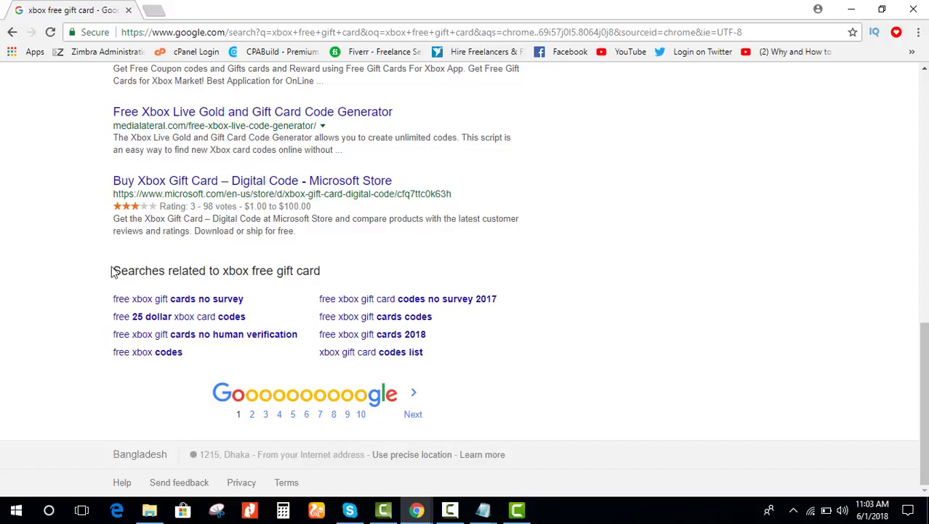
drag(116, 267, 364, 276)
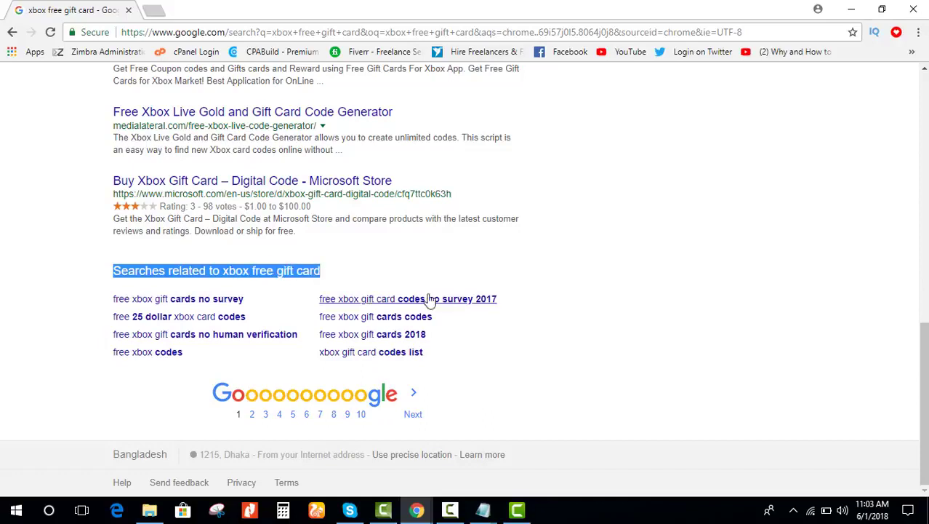
click(466, 323)
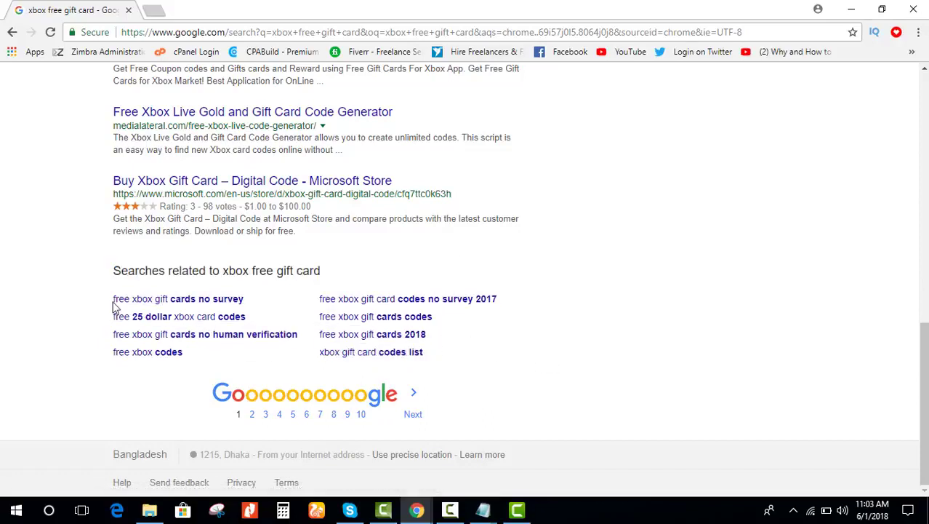
drag(97, 299, 135, 305)
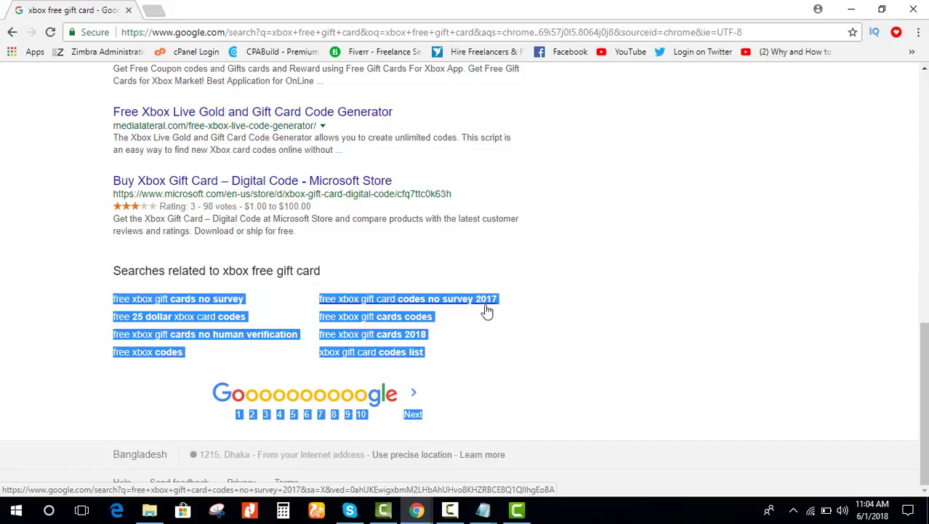
Step: Paste the related searches into Tag.txt
click(483, 511)
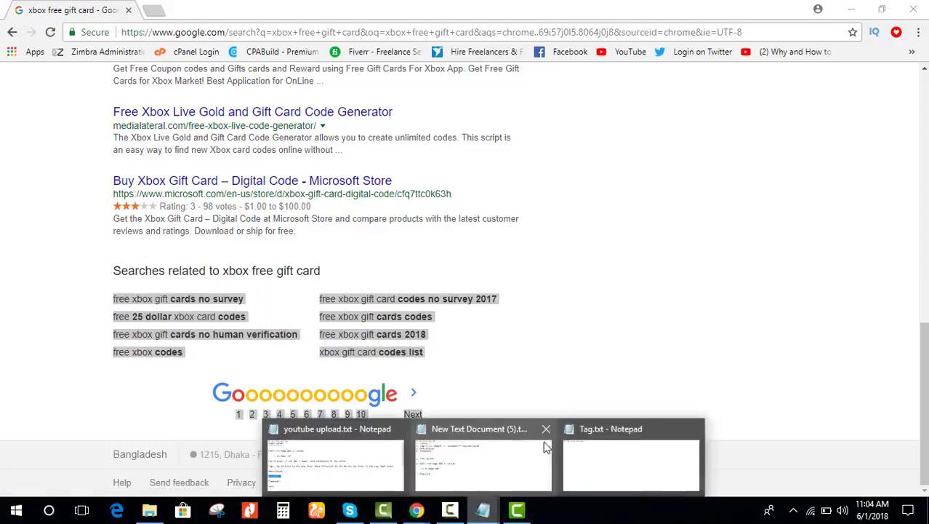
mouse_move(478, 473)
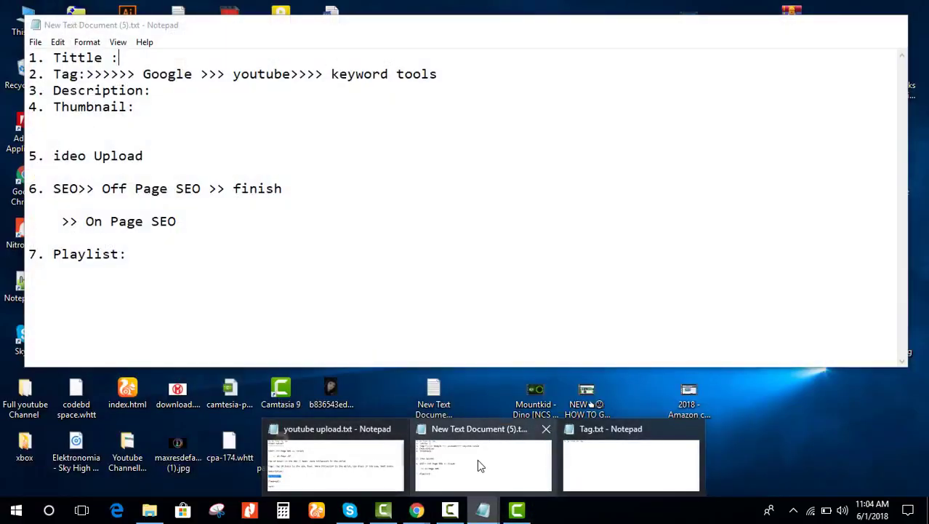
click(654, 463)
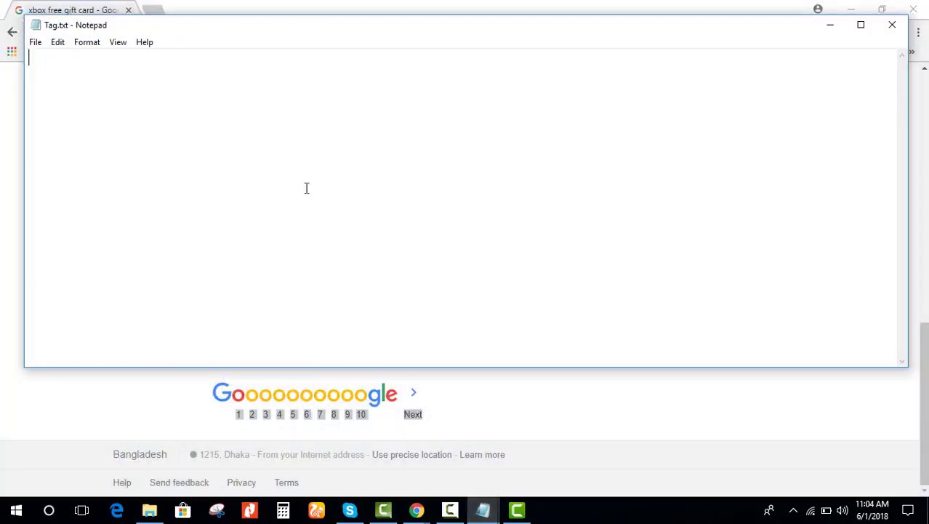
key(ctrl+v)
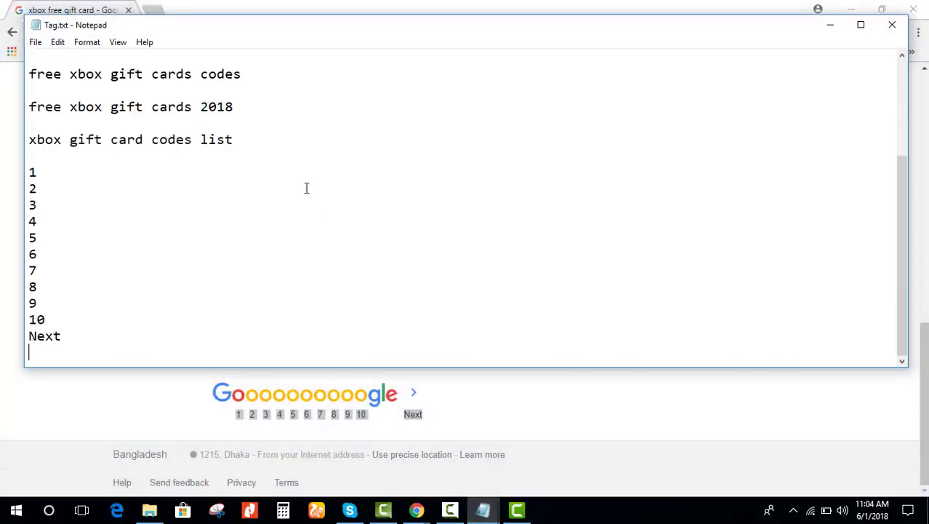
Step: Delete the leftover page numbers and 'Next' from Tag.txt, then return to Chrome's results
drag(31, 158, 131, 365)
key(BackSpace)
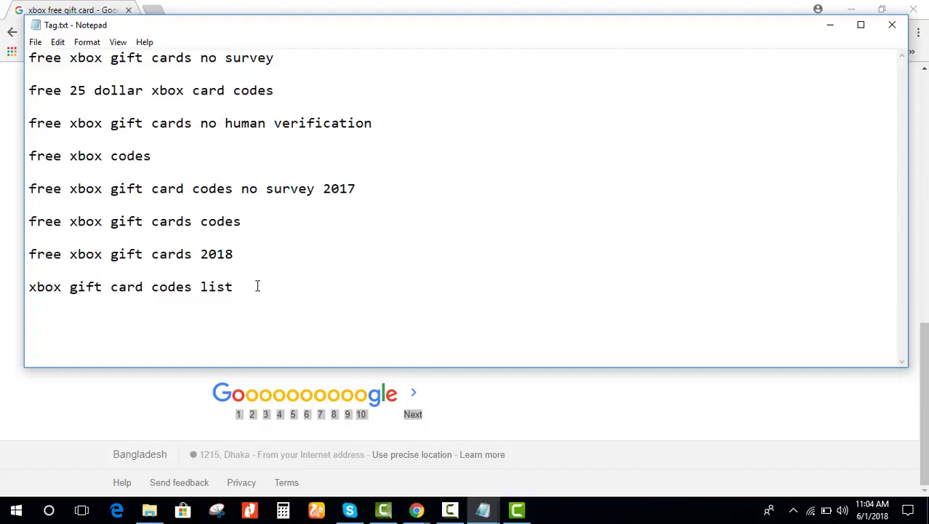
mouse_move(417, 510)
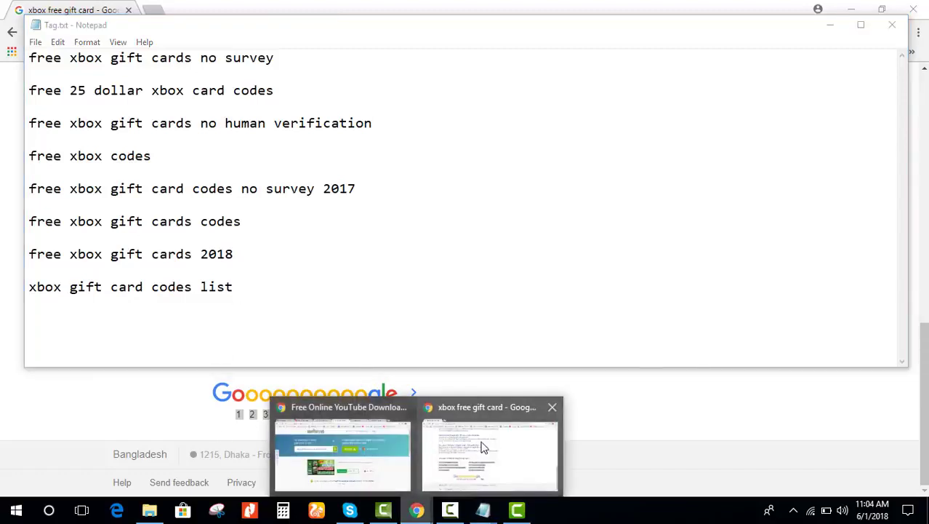
click(489, 448)
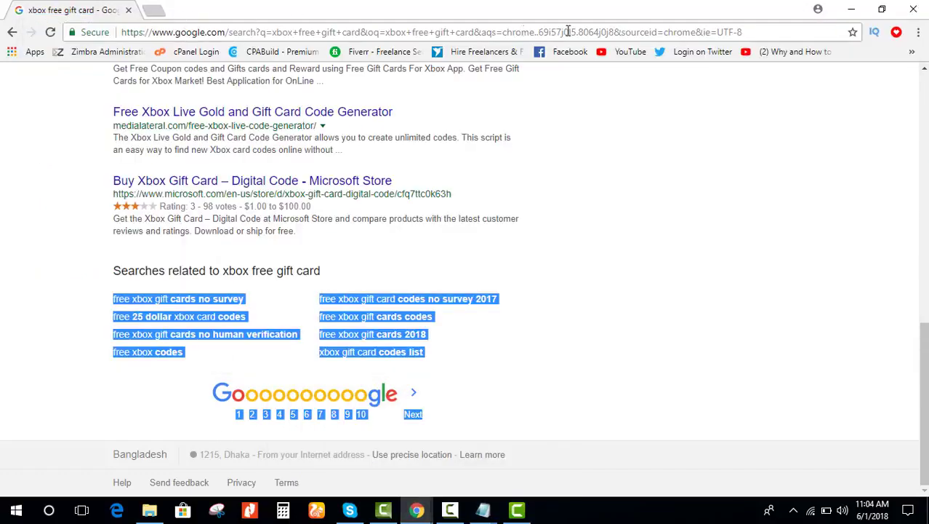
Step: Search YouTube for 'xbox free gitf card' and review the results and vidIQ's 35/100 score
click(627, 52)
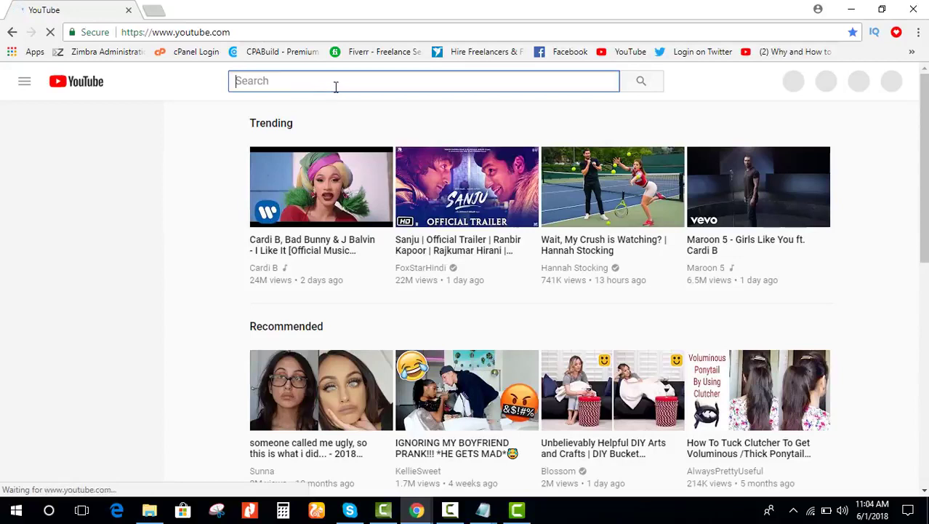
text(xbox)
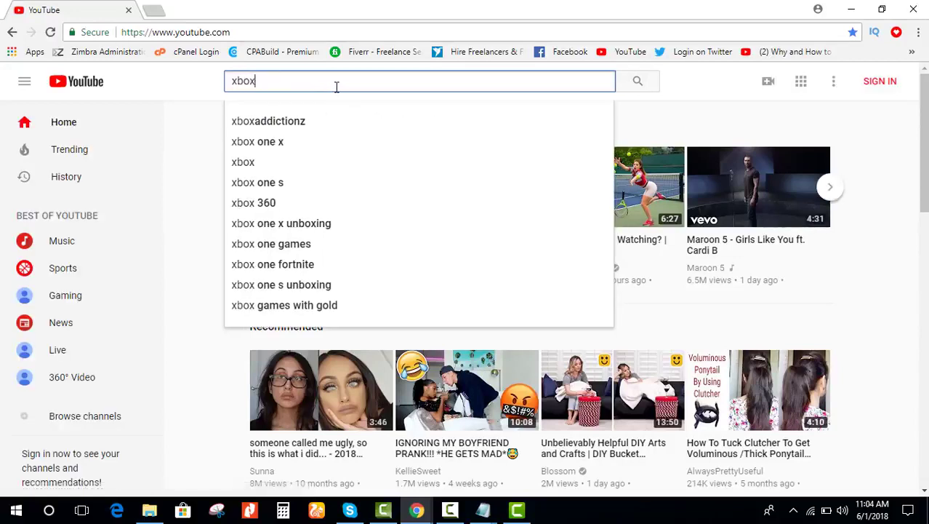
text( free g)
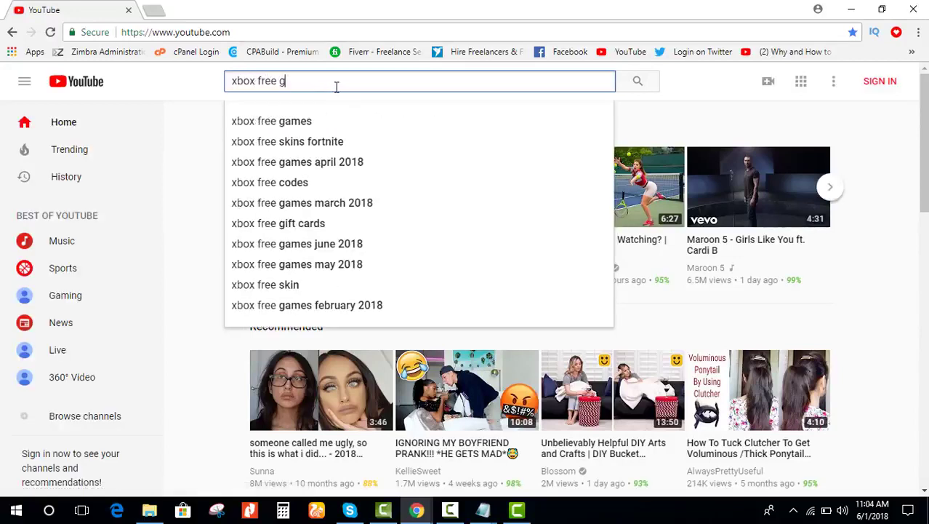
text(itf)
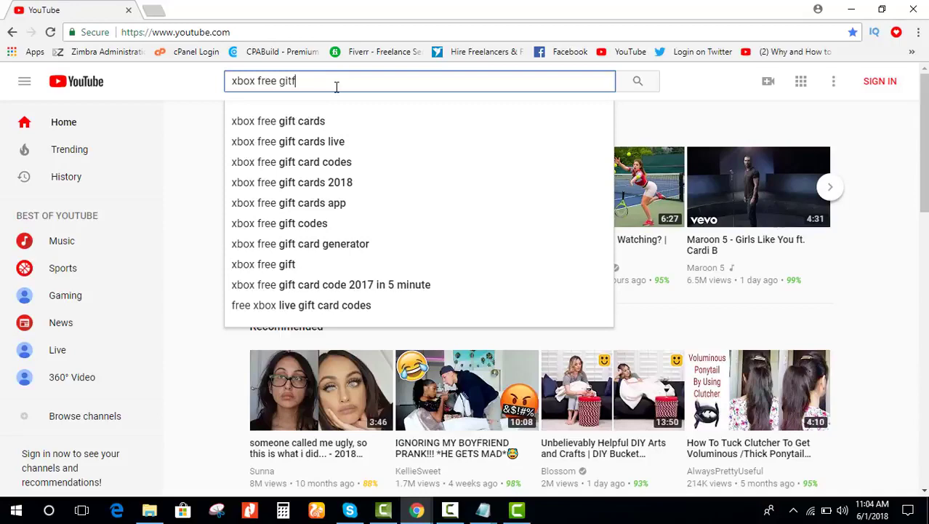
text( card)
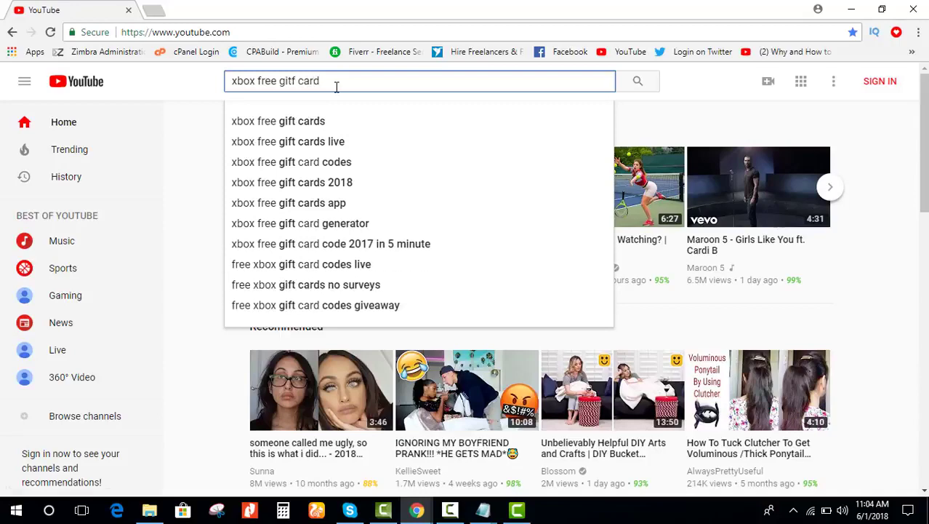
key(Return)
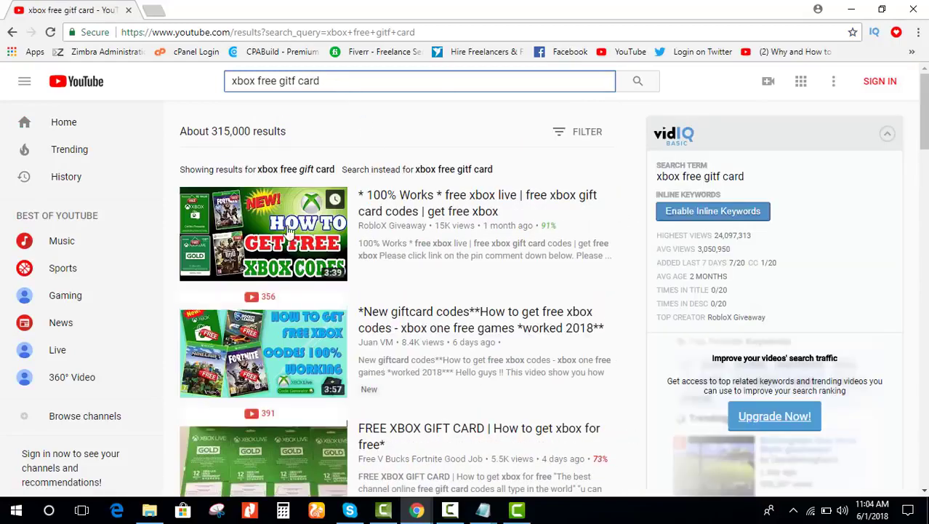
scroll(483, 216, down, 3)
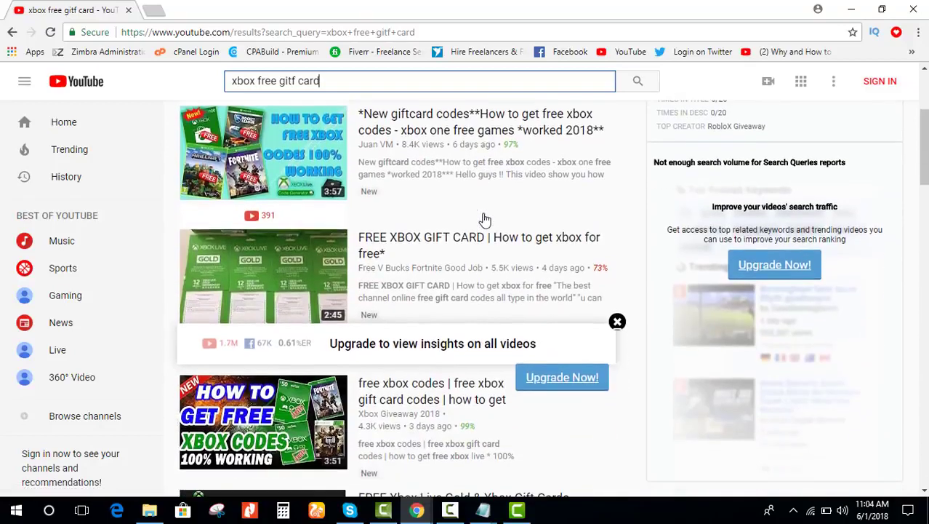
scroll(765, 223, down, 2)
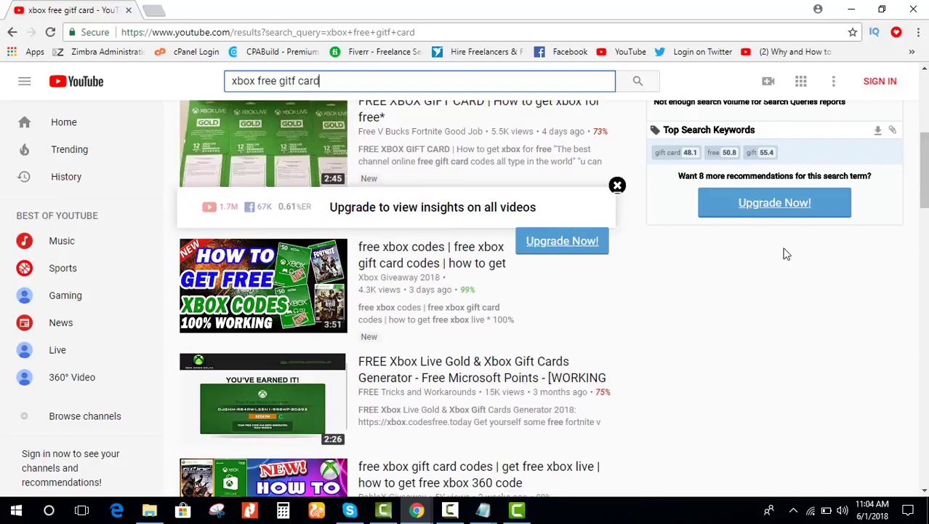
scroll(691, 197, up, 1)
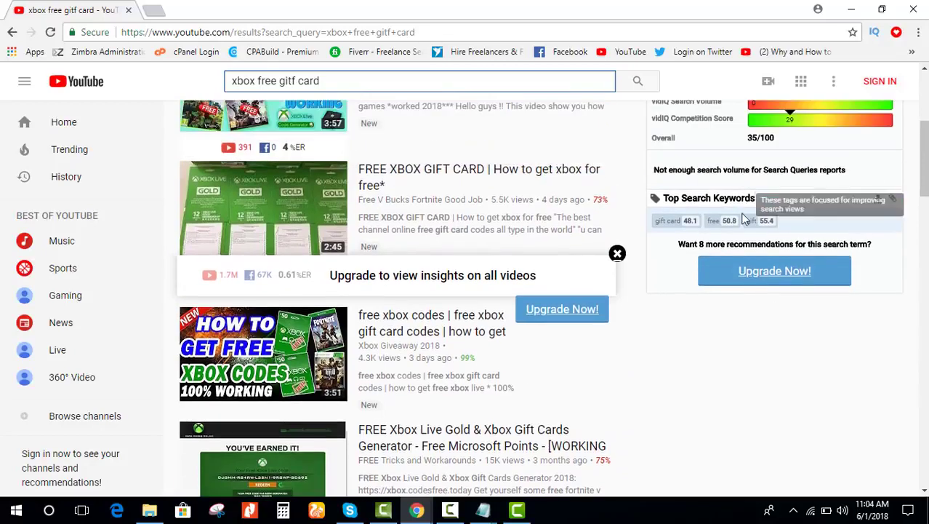
mouse_move(692, 223)
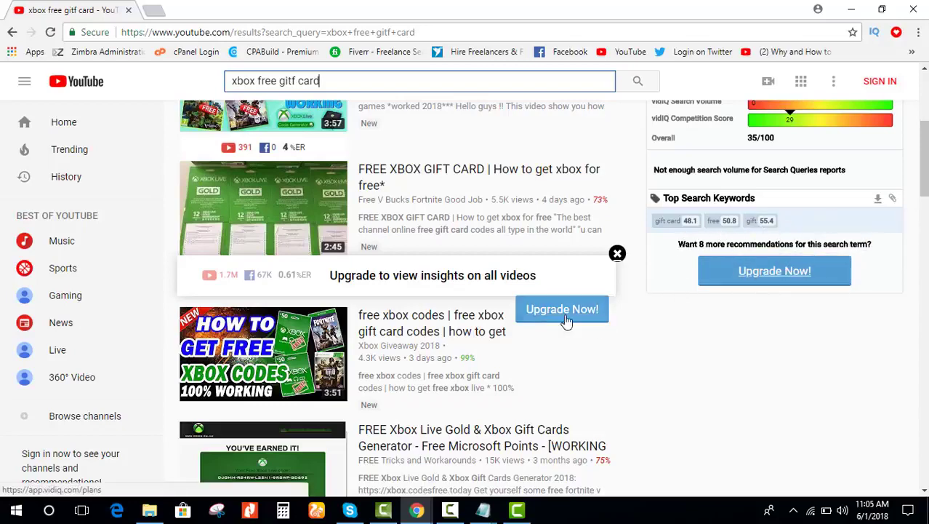
scroll(368, 340, up, 4)
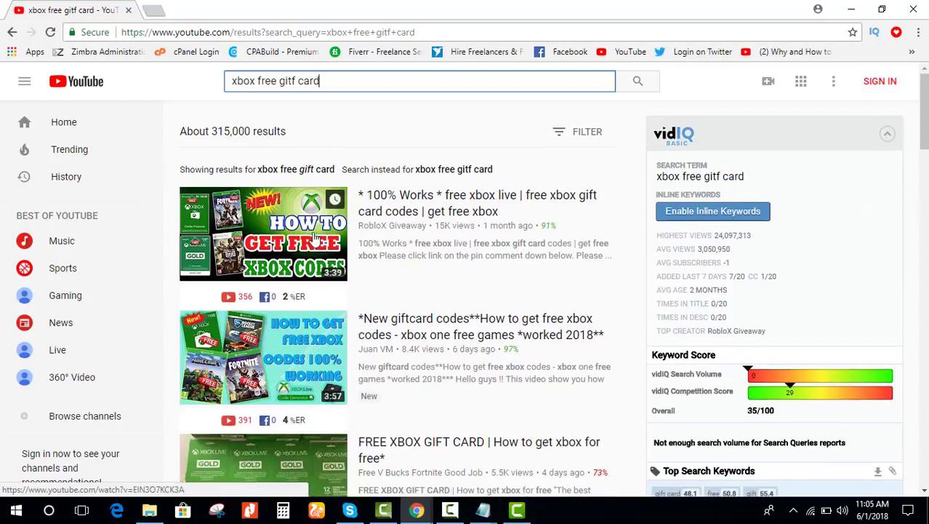
Step: Open the first three gift-card results in new tabs and switch to the second video
ctrl+click(270, 233)
ctrl+click(266, 355)
ctrl+click(320, 427)
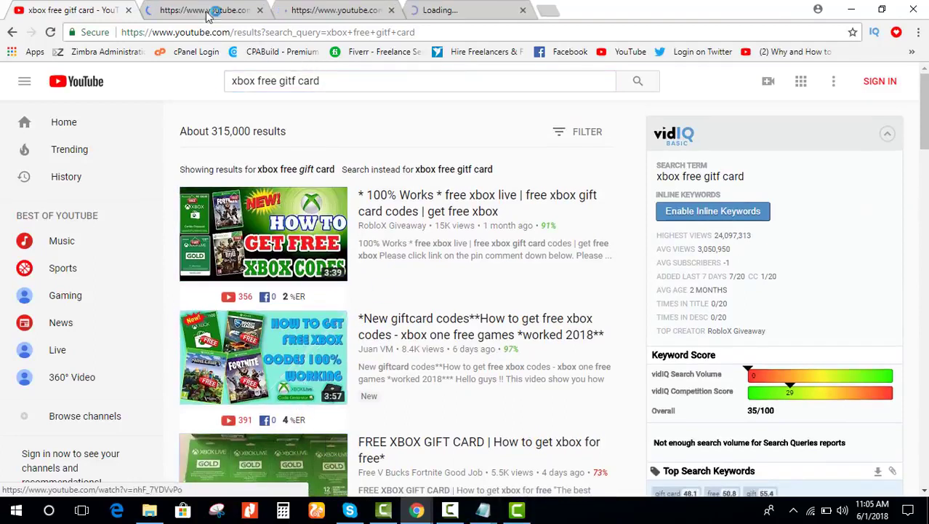
key(ctrl+Tab)
key(ctrl+Tab)
click(436, 7)
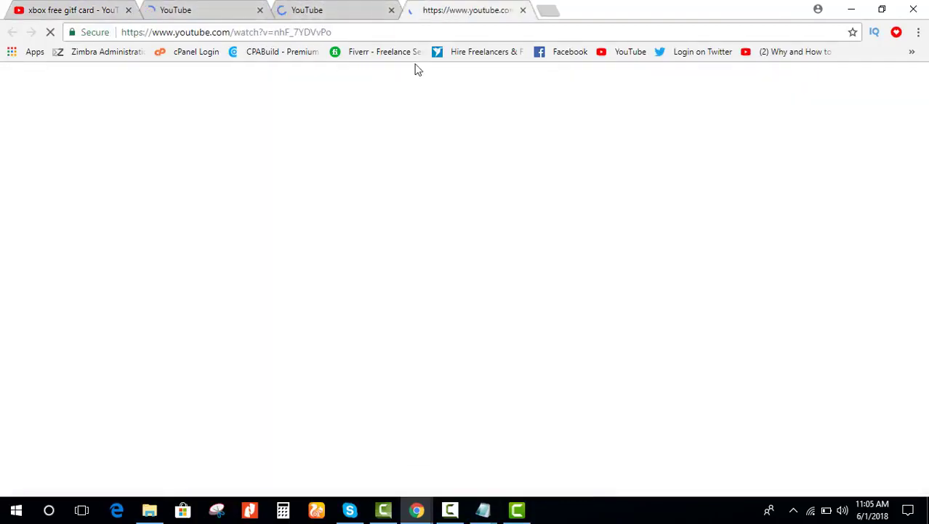
click(240, 7)
click(306, 7)
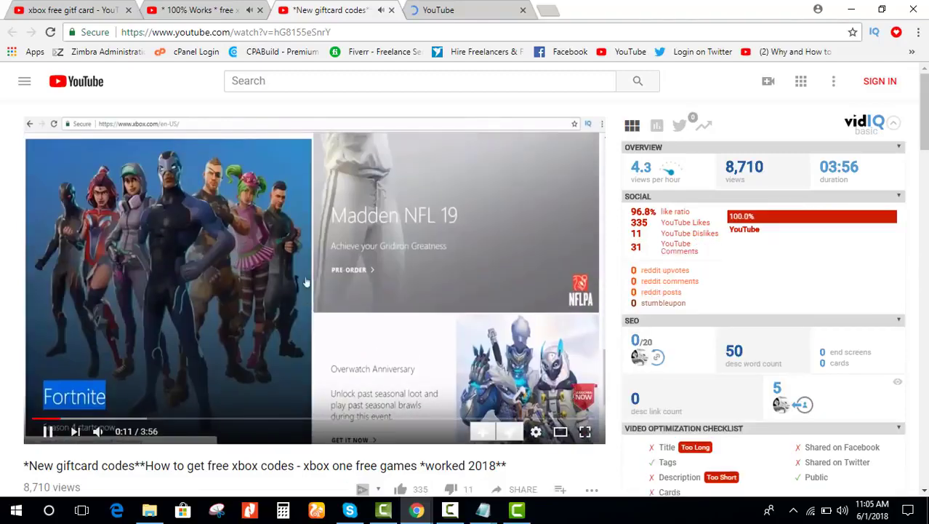
Step: Skim the second video to about 1:35 and copy its vidIQ video tags
scroll(379, 268, down, 1)
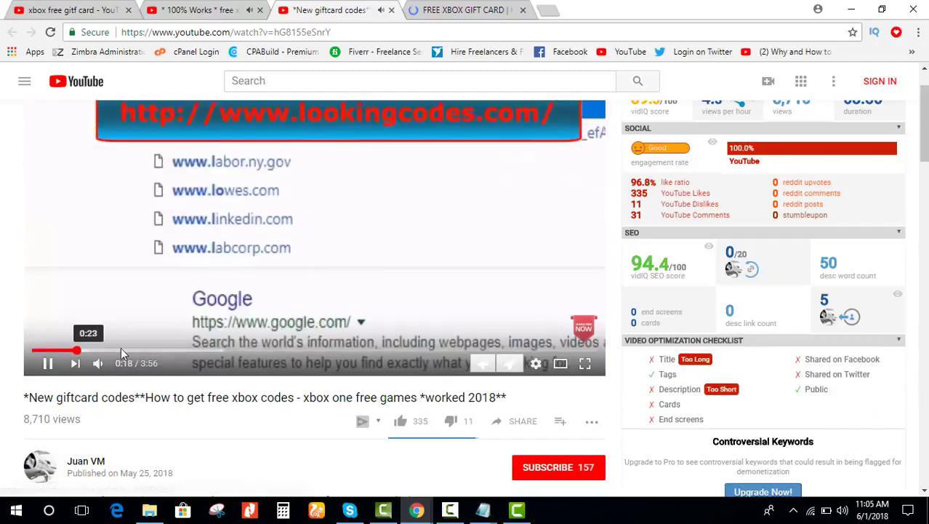
click(121, 349)
drag(152, 351, 290, 352)
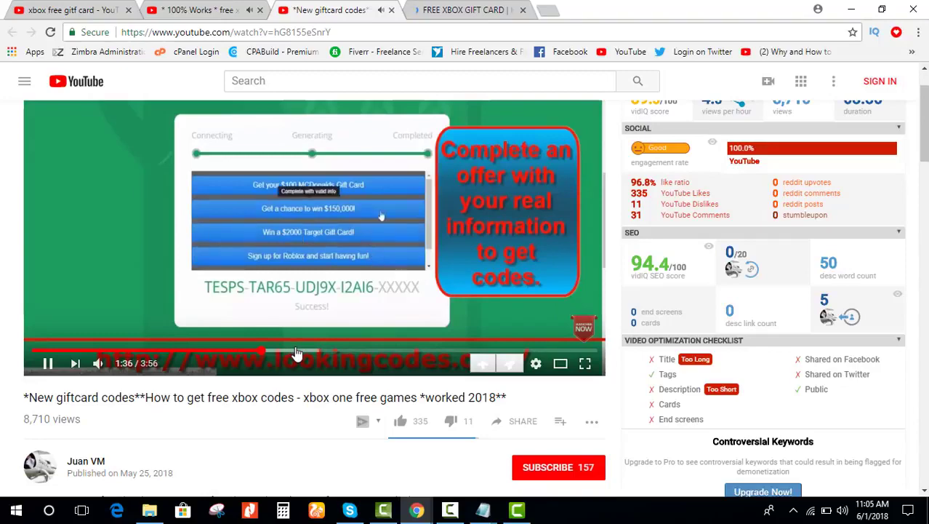
scroll(305, 311, down, 1)
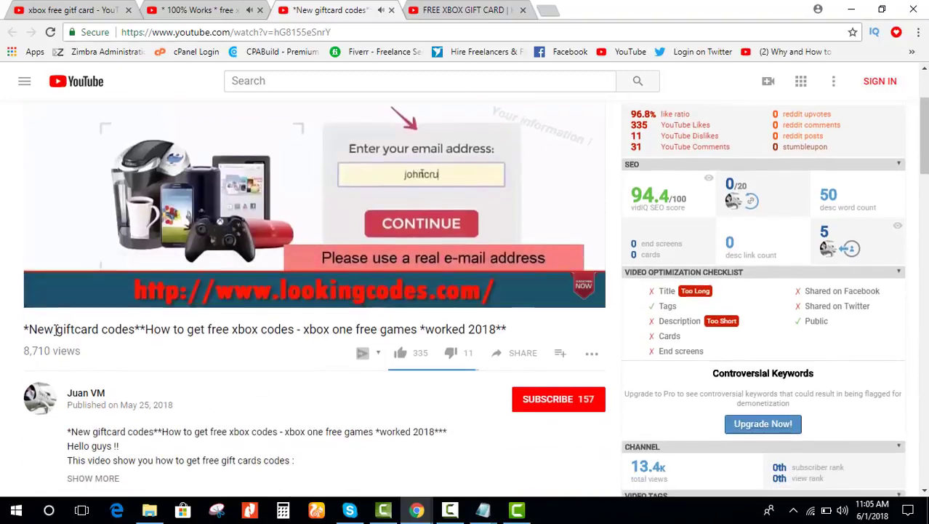
drag(55, 327, 498, 326)
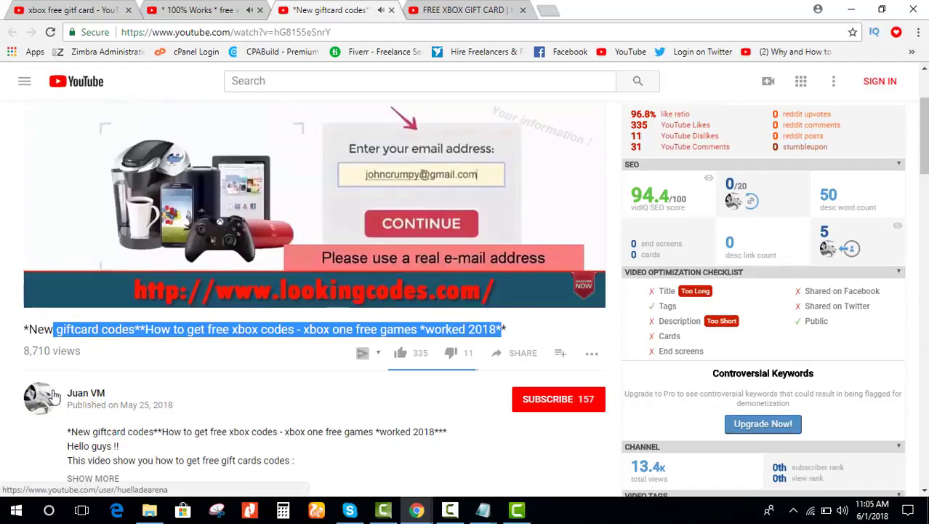
scroll(65, 408, down, 3)
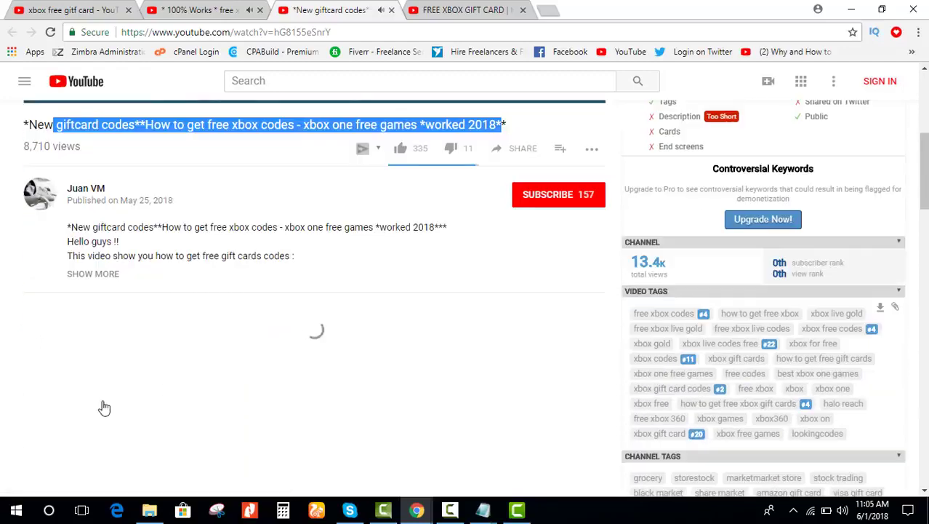
scroll(501, 344, up, 1)
scroll(518, 342, down, 3)
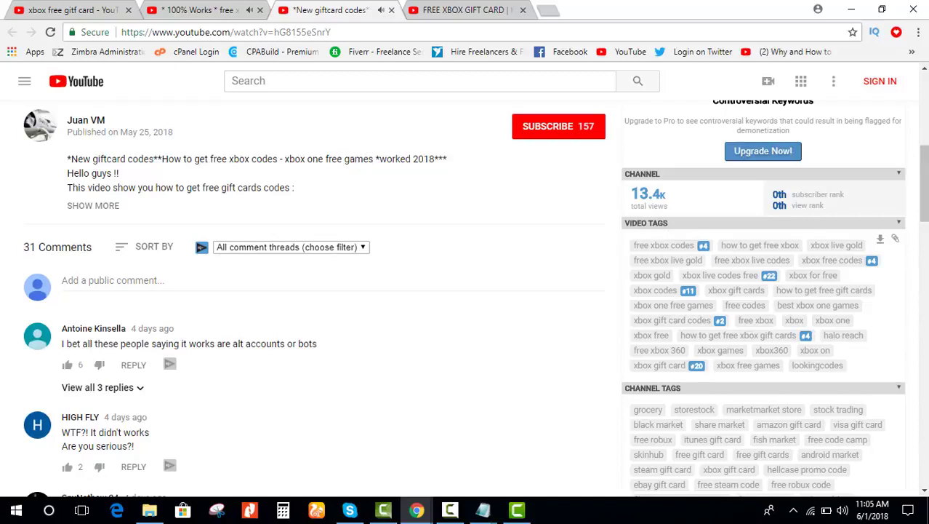
click(895, 242)
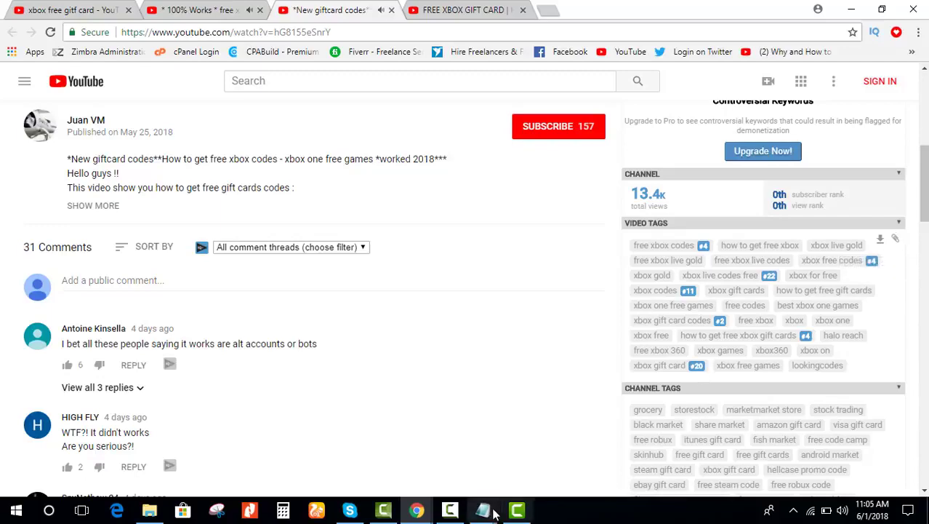
Step: Paste the copied comma-separated xbox tags into Tag.txt and minimize Notepad
click(149, 511)
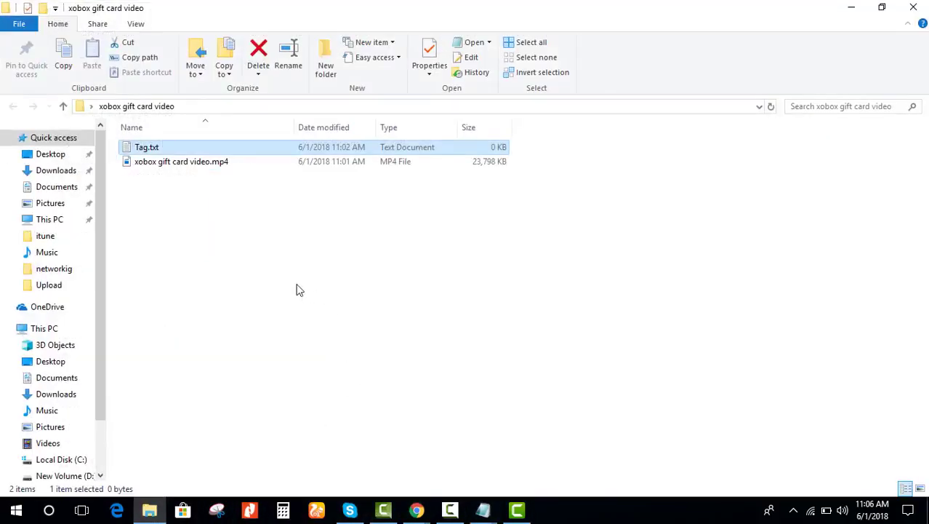
double_click(174, 148)
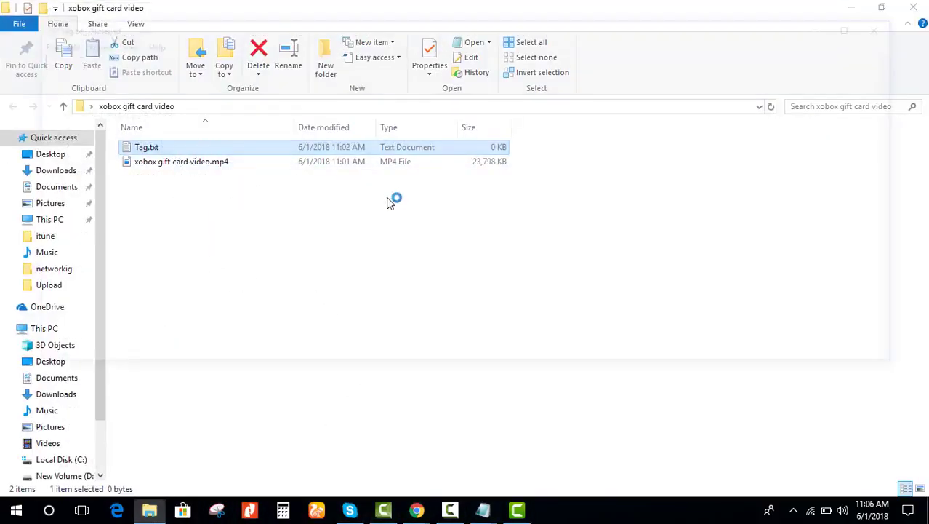
key(ctrl+v)
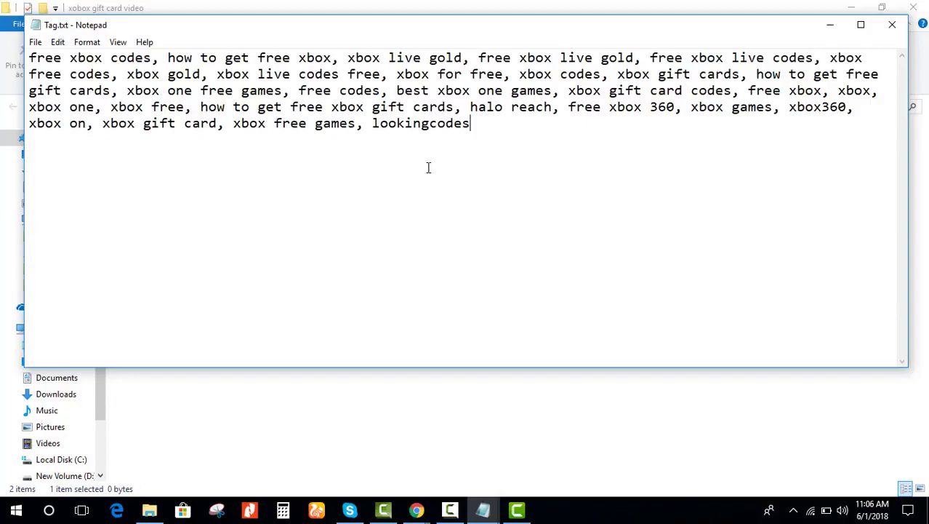
drag(486, 124, 29, 58)
click(593, 249)
click(830, 24)
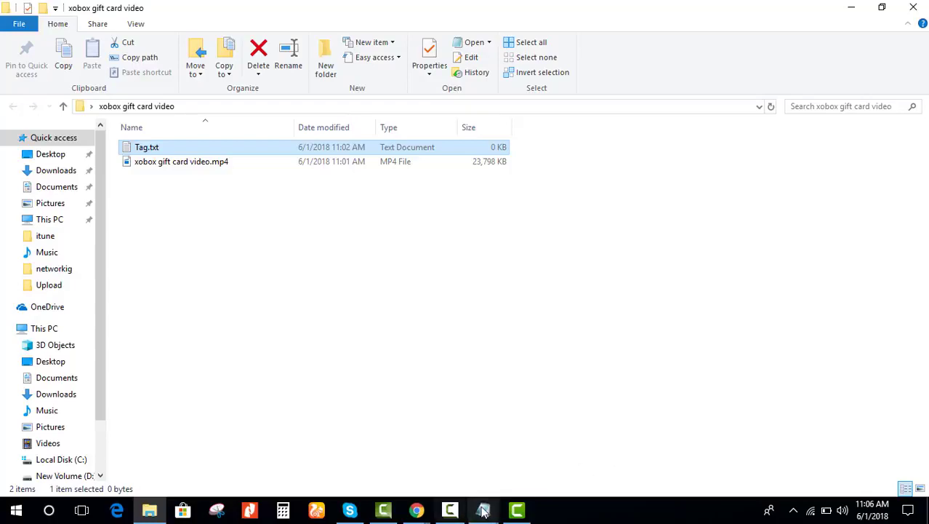
click(416, 510)
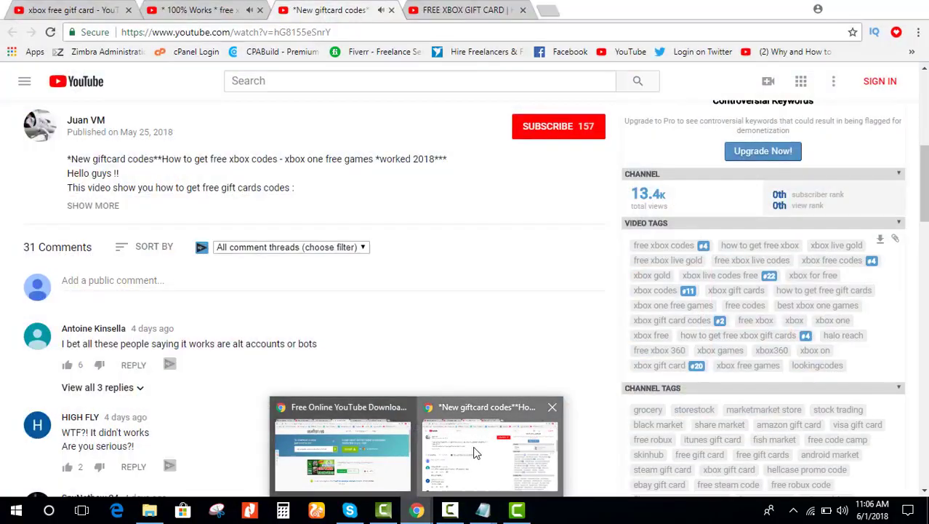
Step: Compare the vidIQ video tags on the FREE XBOX GIFT CARD, New giftcard codes and 100% Works videos
click(474, 453)
scroll(392, 254, up, 5)
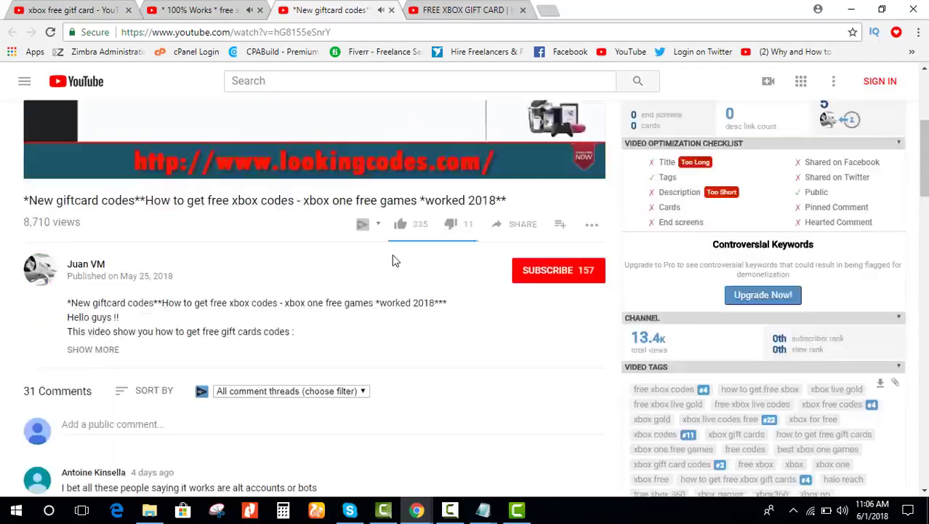
click(481, 7)
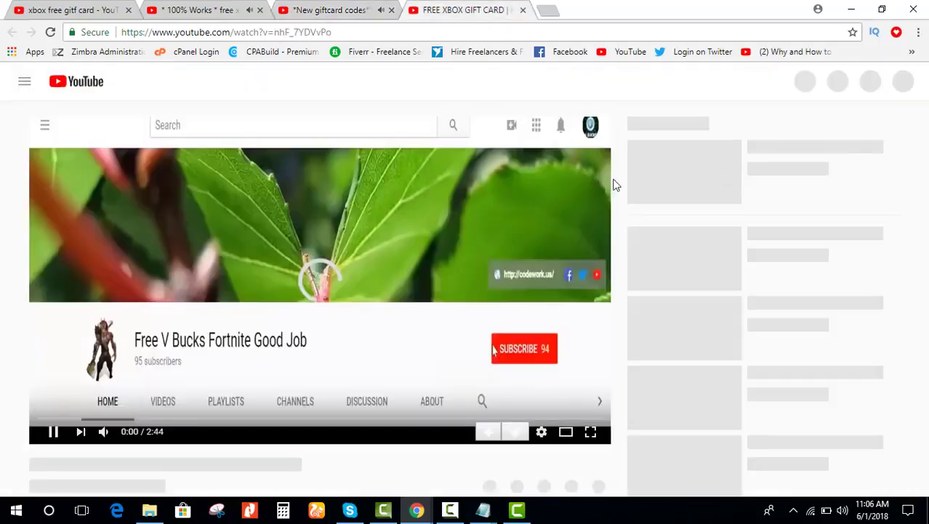
click(342, 9)
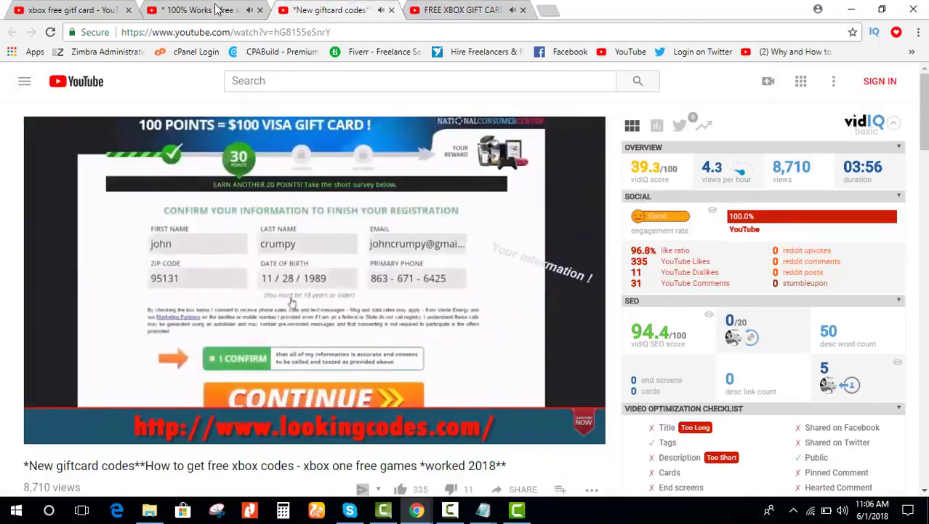
click(211, 10)
scroll(800, 288, down, 5)
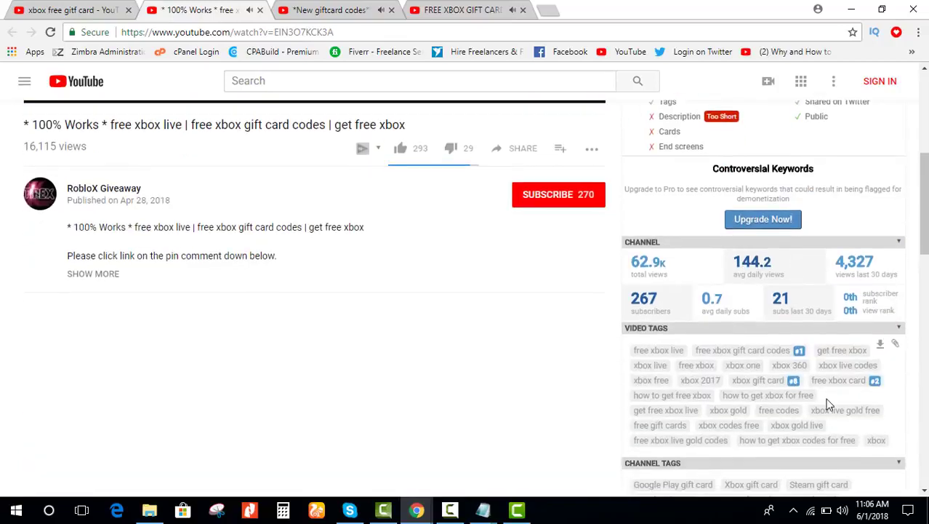
click(480, 10)
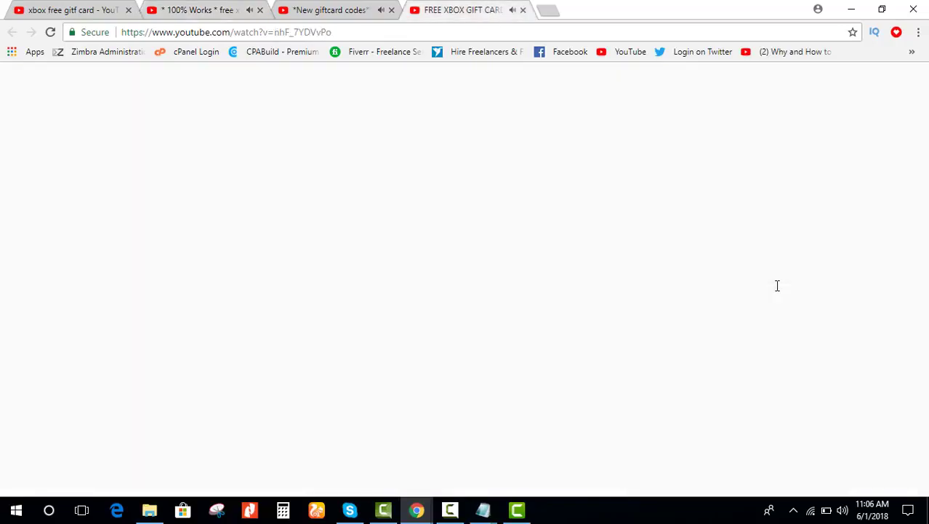
scroll(778, 284, down, 3)
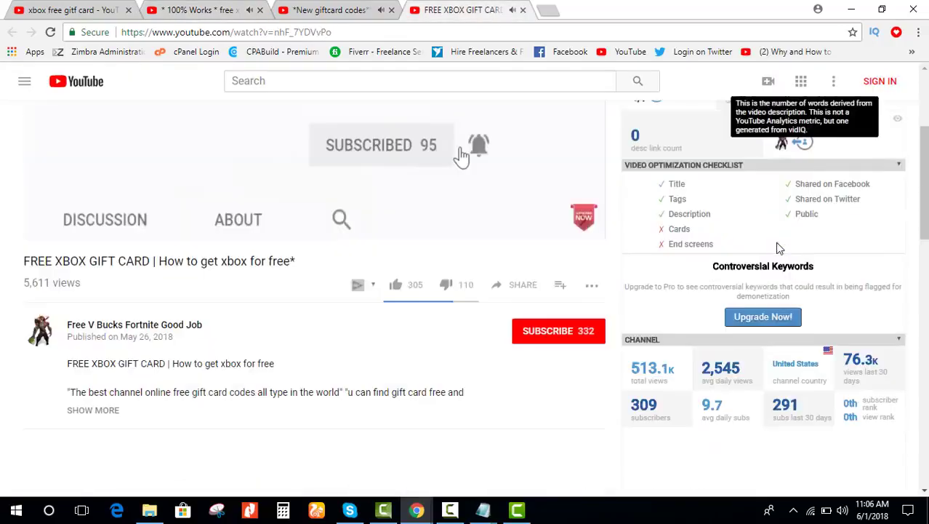
scroll(785, 327, down, 4)
scroll(691, 240, up, 2)
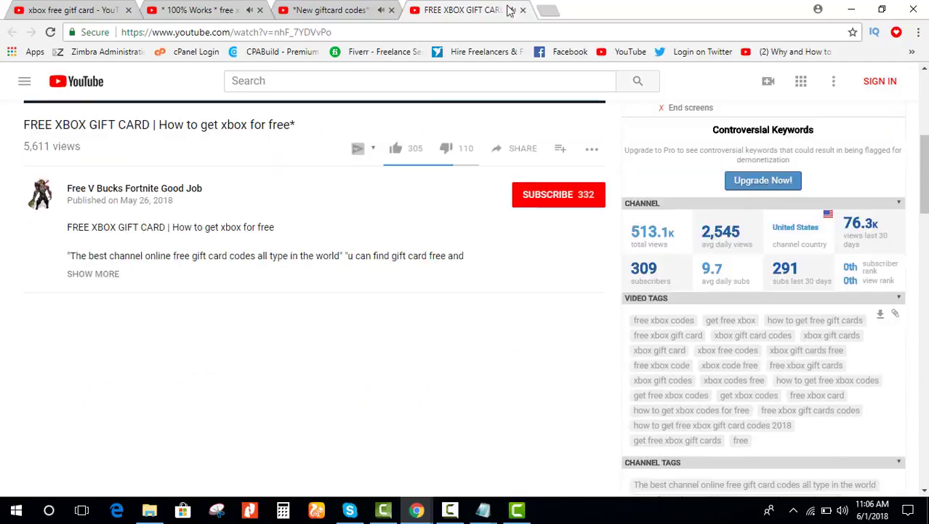
Step: Close the FREE XBOX GIFT CARD and New giftcard codes video tabs
click(523, 9)
click(385, 9)
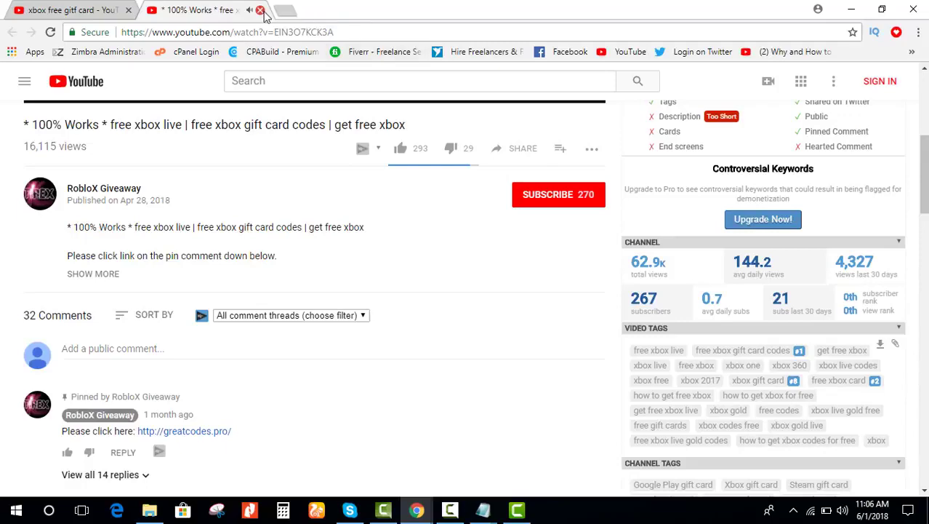
click(259, 11)
Step: Search Google for 'betterwaytoweb' in a new tab
click(148, 10)
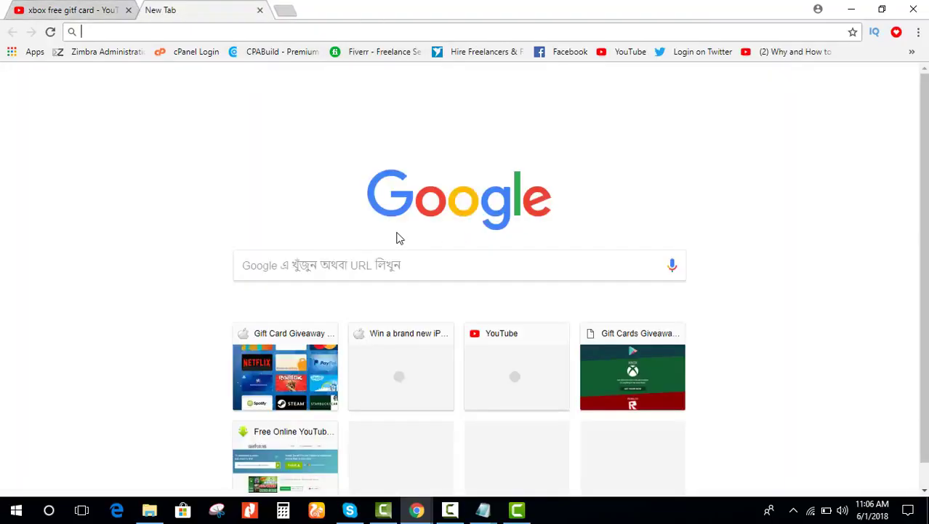
click(429, 267)
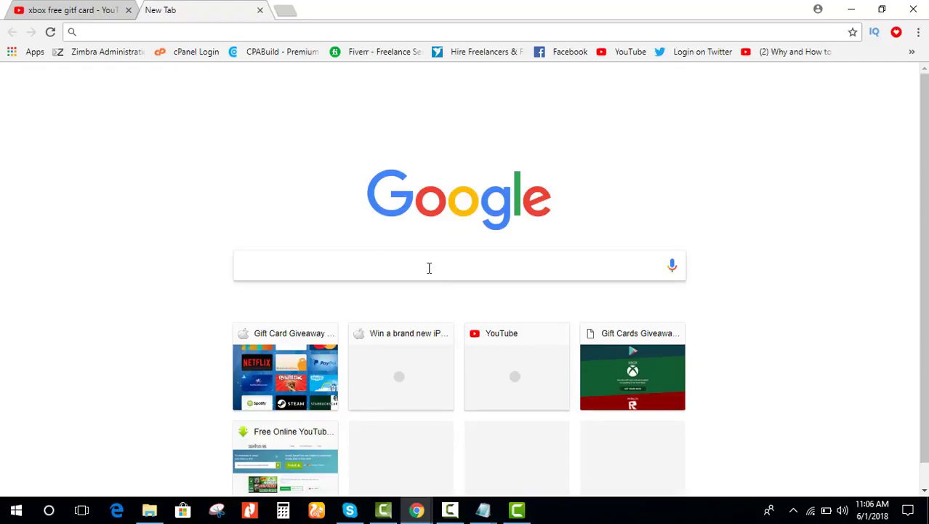
text(bett)
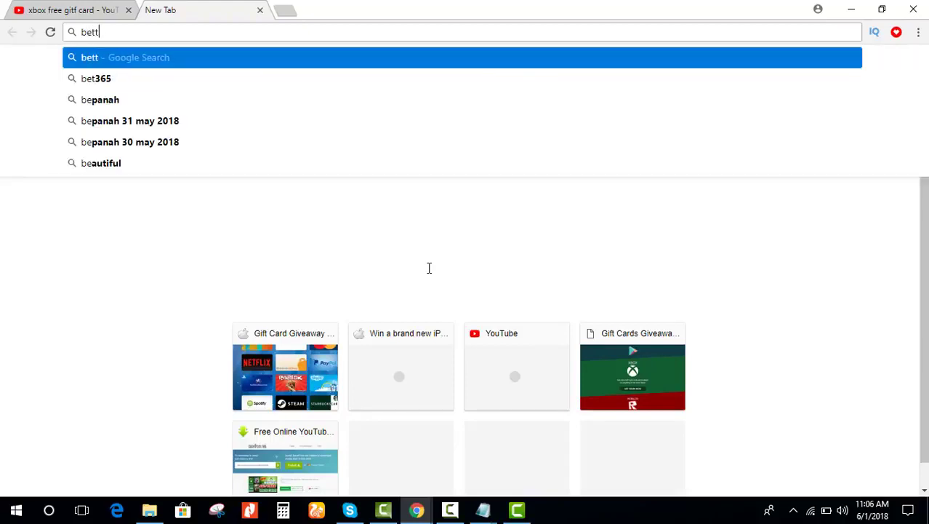
text(e)
key(BackSpace)
key(BackSpace)
text(e)
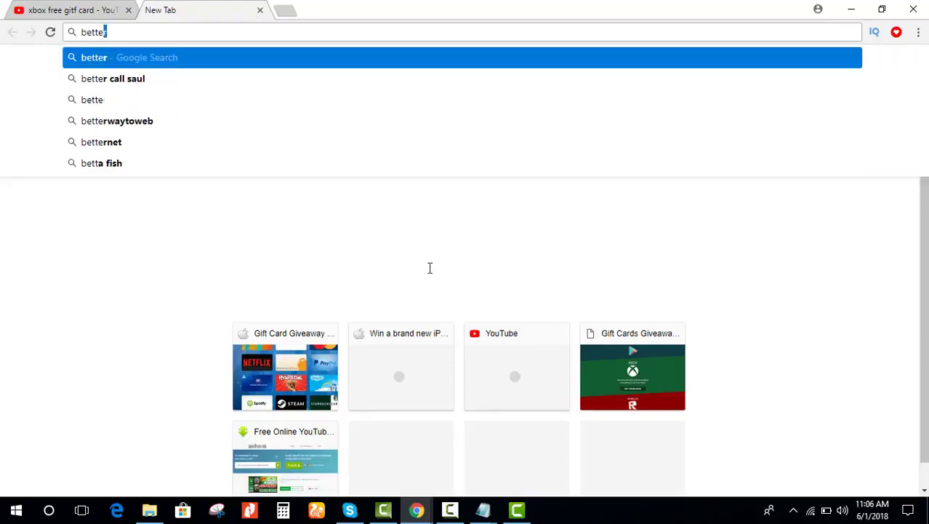
text(r)
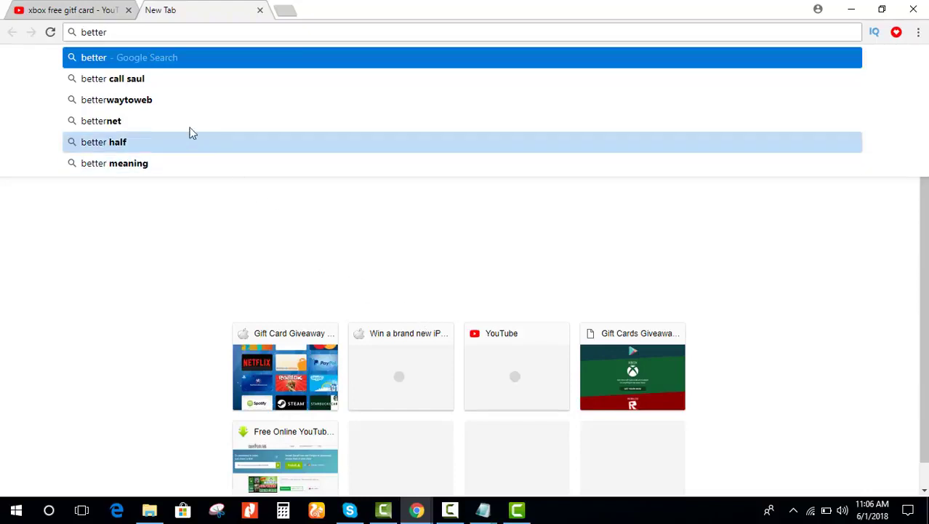
click(166, 106)
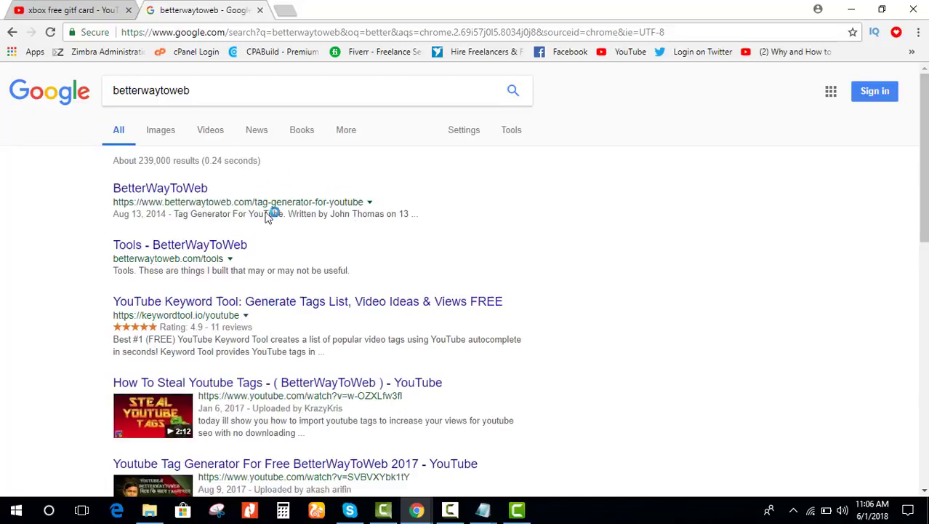
Step: Open the BetterWayToWeb tag generator result, proceeding past the connection-not-private warning
click(187, 194)
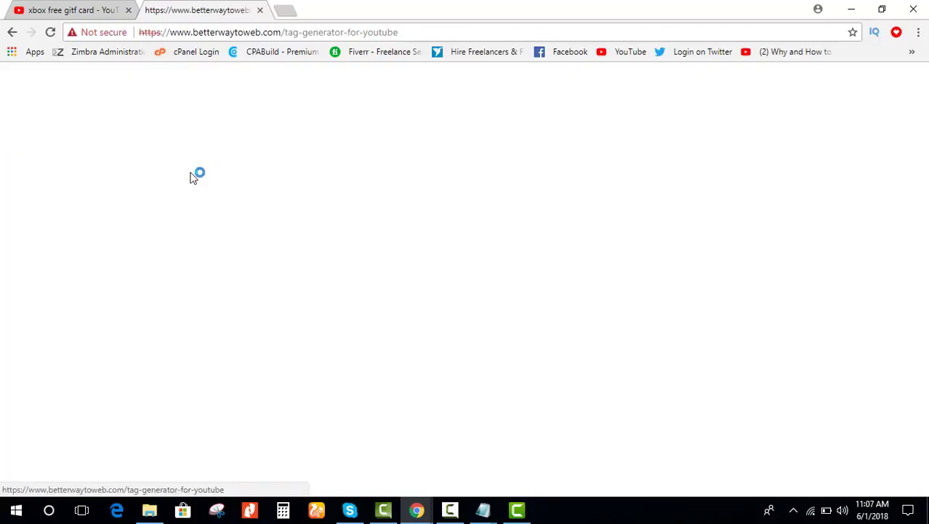
click(309, 384)
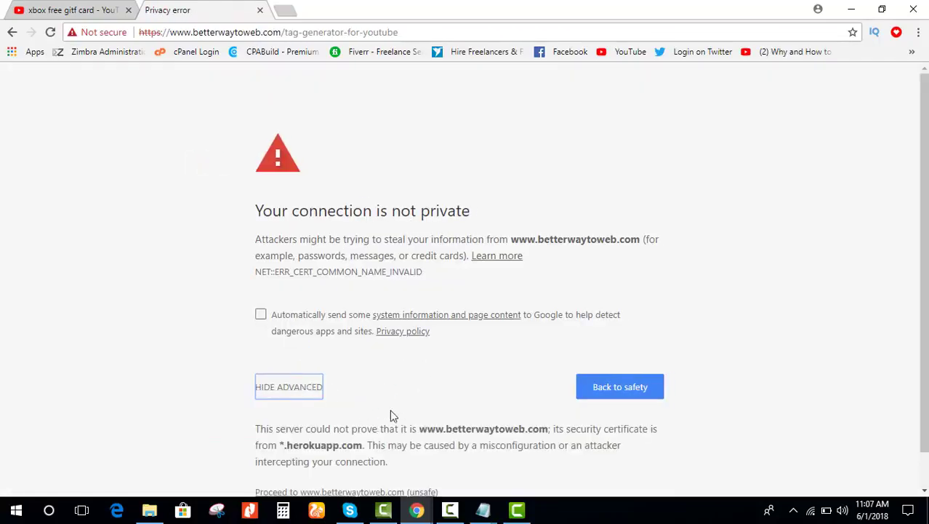
scroll(310, 436, down, 1)
click(309, 458)
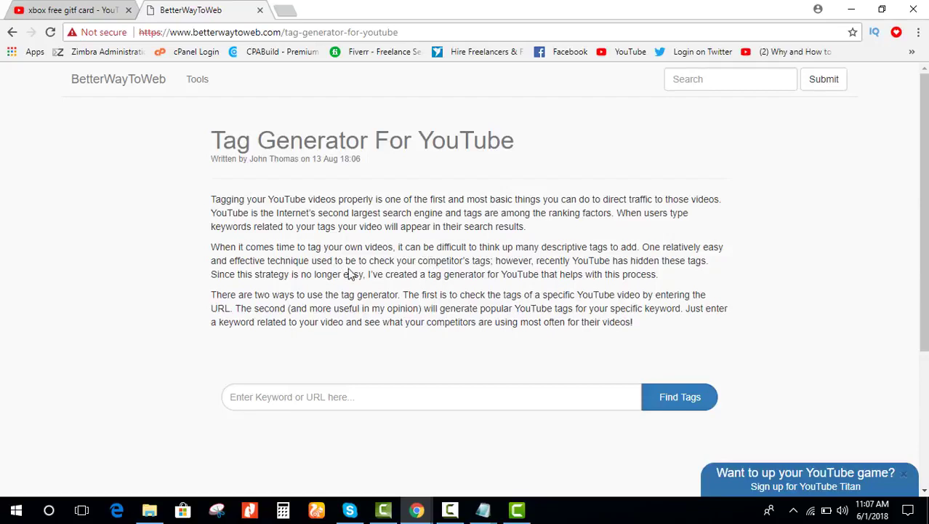
click(324, 395)
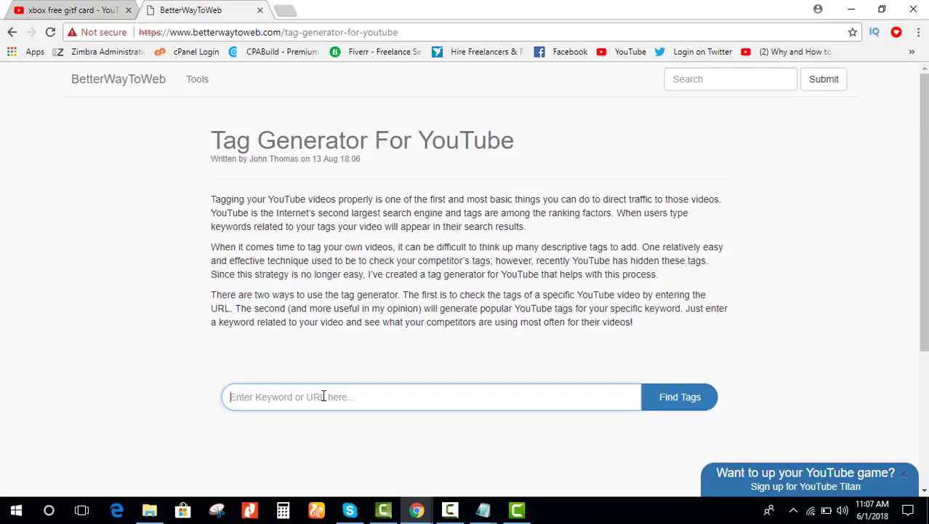
Step: Generate tags for 'xbox free gift card' and select the entire resulting tag list
text(x)
key(BackSpace)
text(xo)
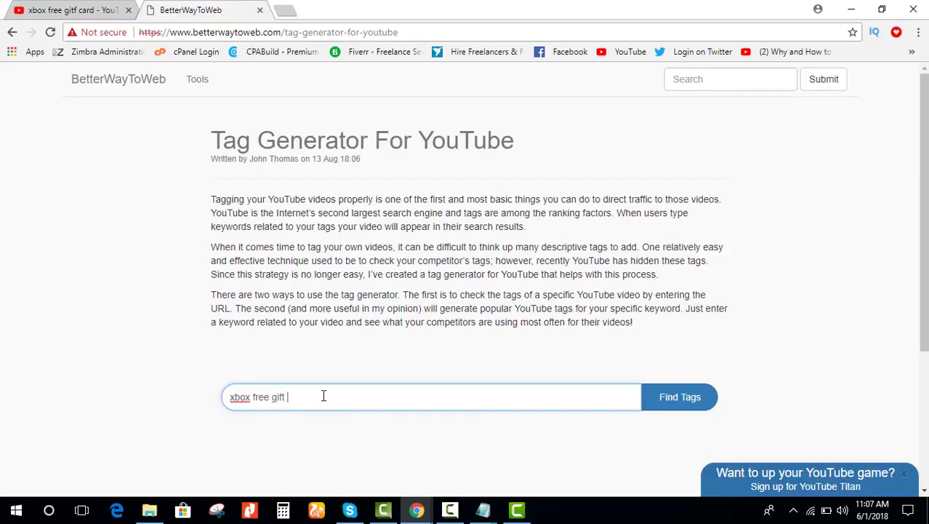
key(Return)
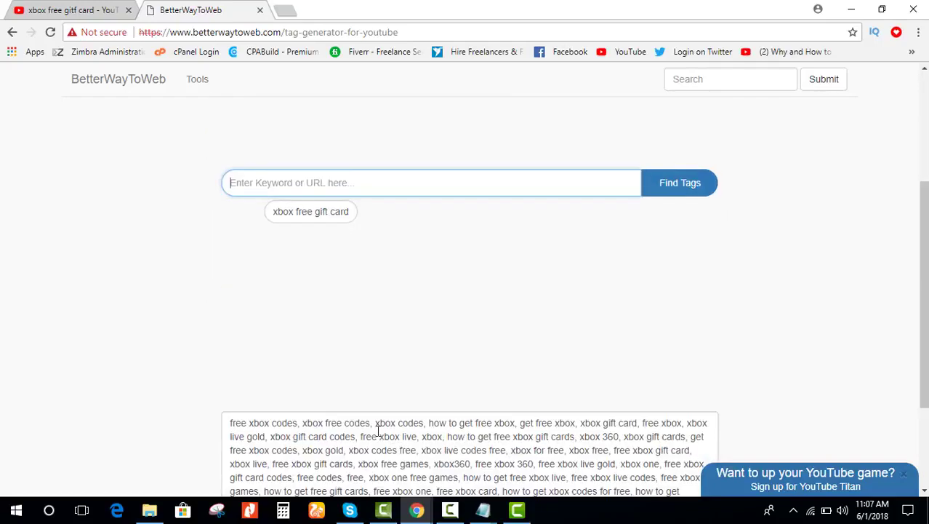
scroll(378, 433, down, 2)
drag(692, 358, 232, 285)
key(ctrl+c)
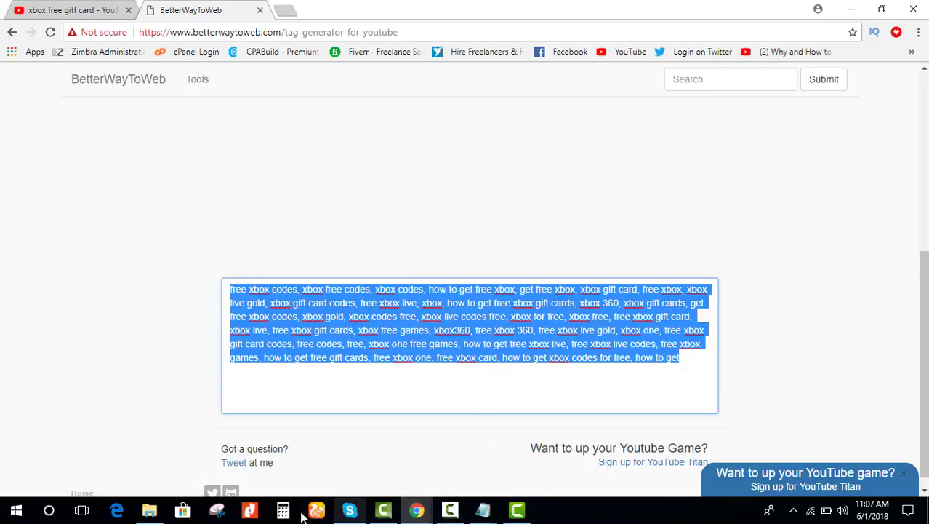
click(149, 511)
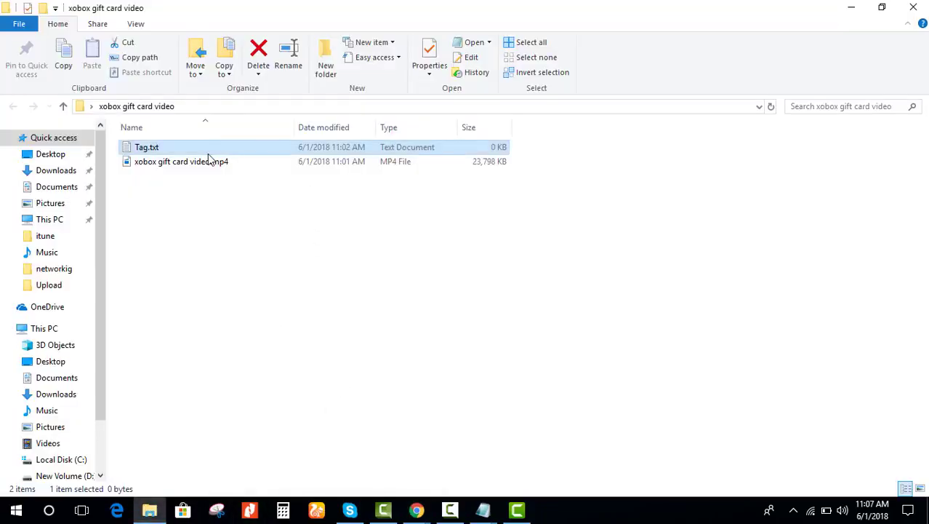
Step: Paste the generated BetterWayToWeb tags into Tag.txt, closing the duplicate empty window
double_click(209, 148)
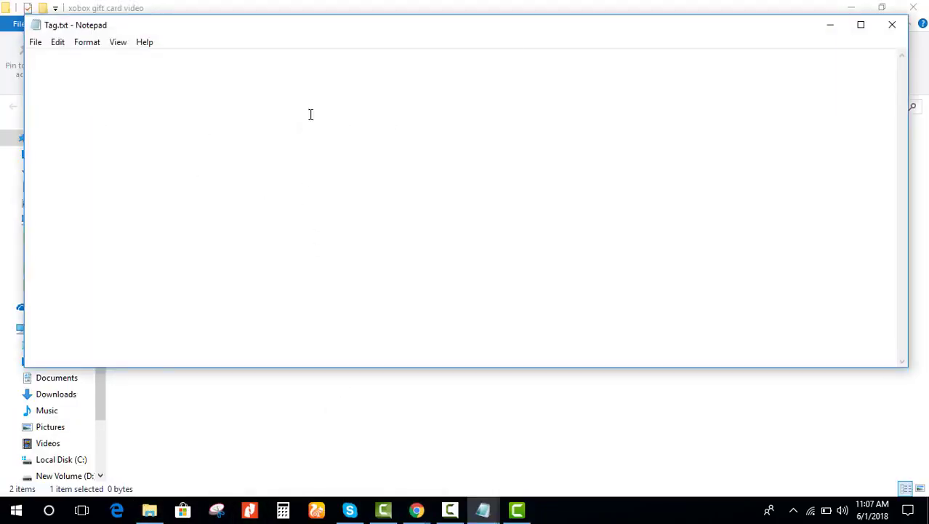
click(893, 24)
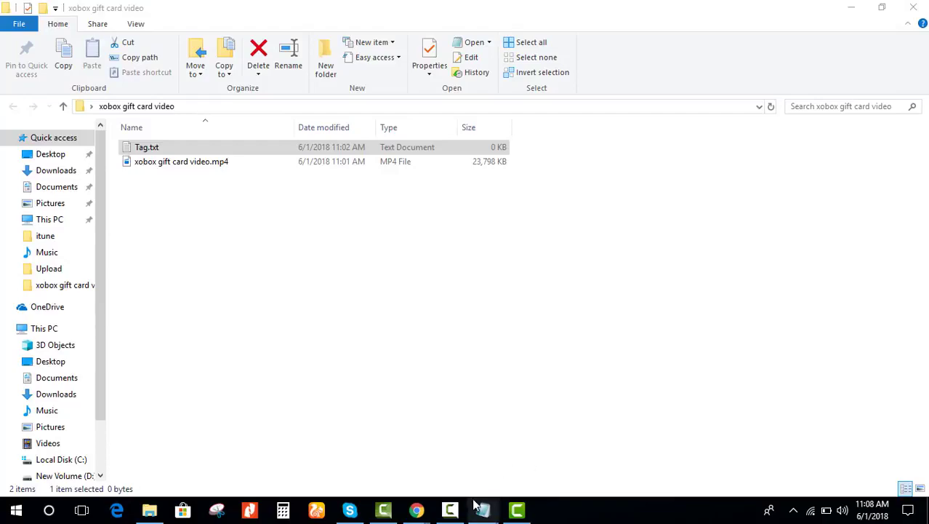
mouse_move(484, 509)
click(700, 466)
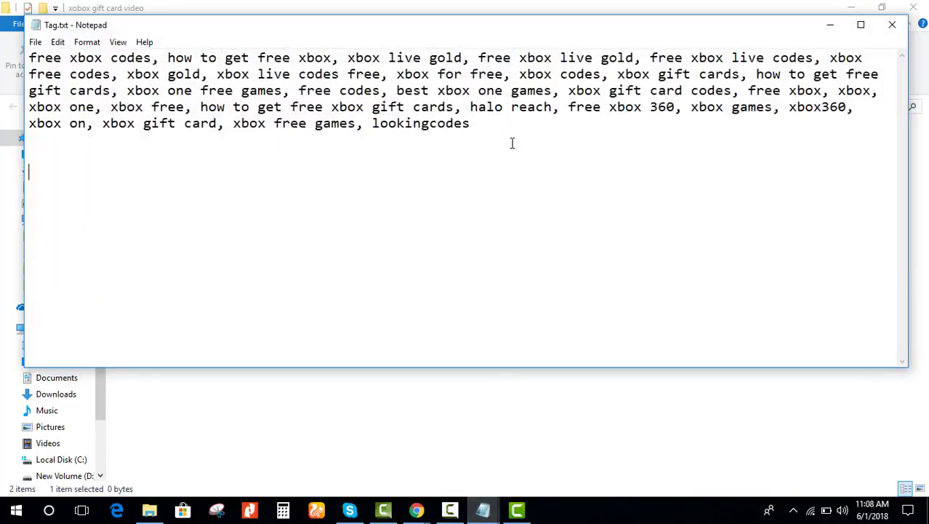
key(ctrl+v)
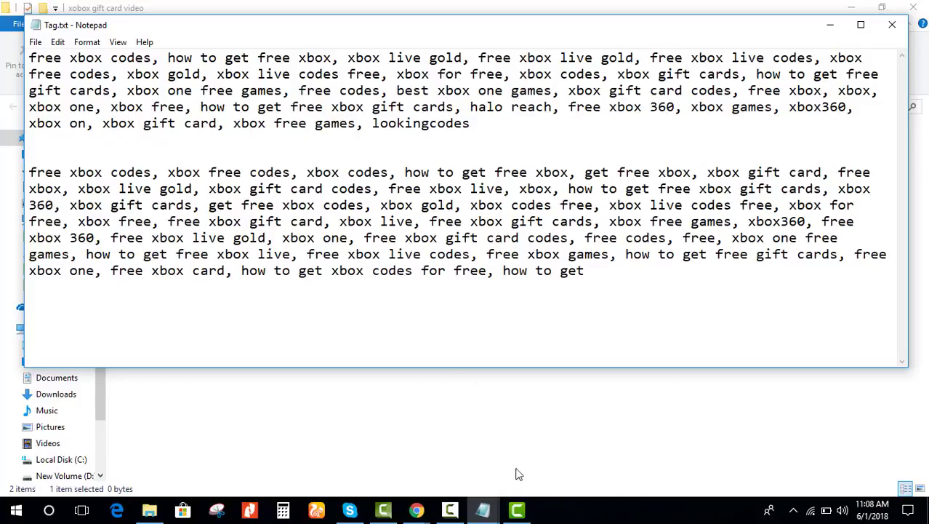
Step: Move the keyword list into the top of Tag.txt, closing its old Notepad window unsaved
click(488, 509)
click(541, 482)
key(ctrl+a)
key(ctrl+c)
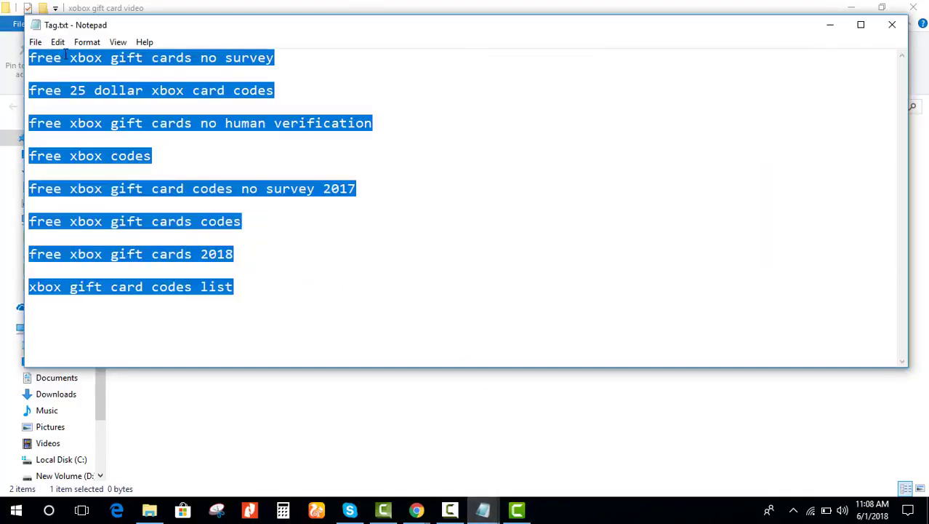
click(893, 24)
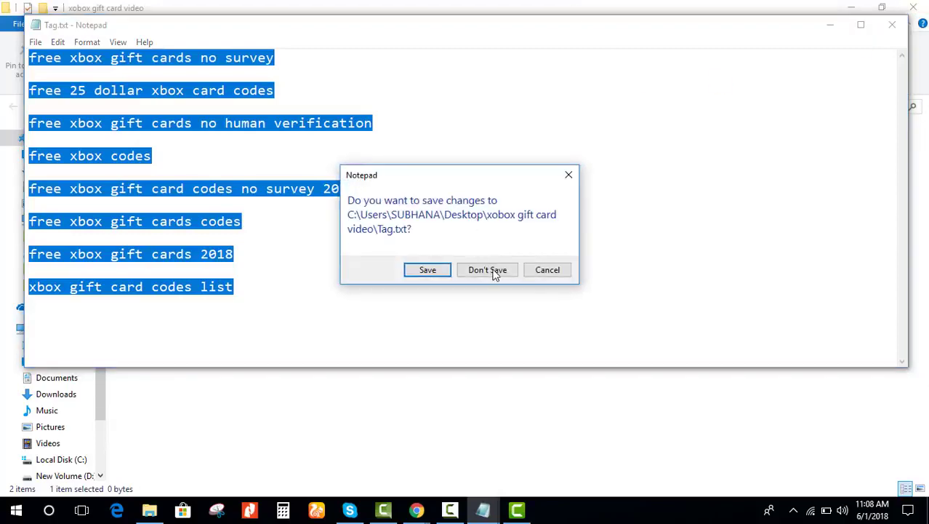
click(489, 269)
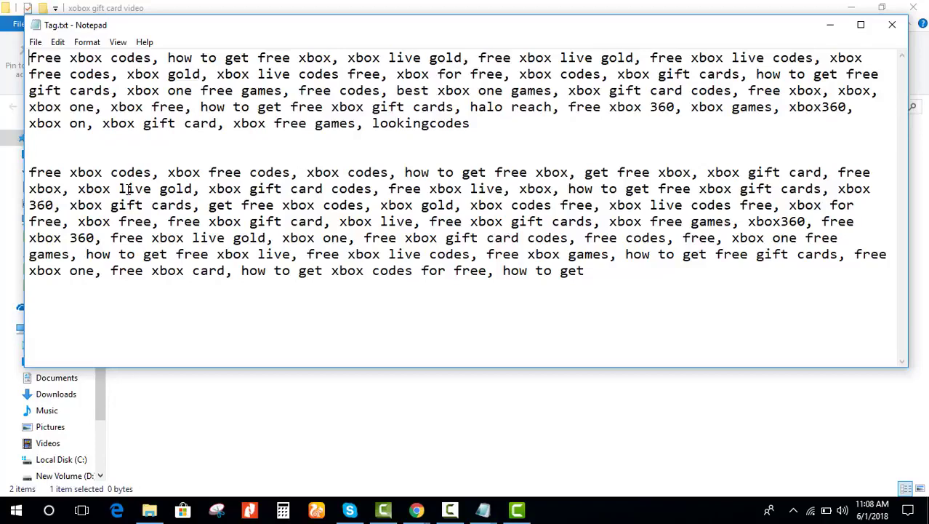
key(Return)
key(Return)
key(Return)
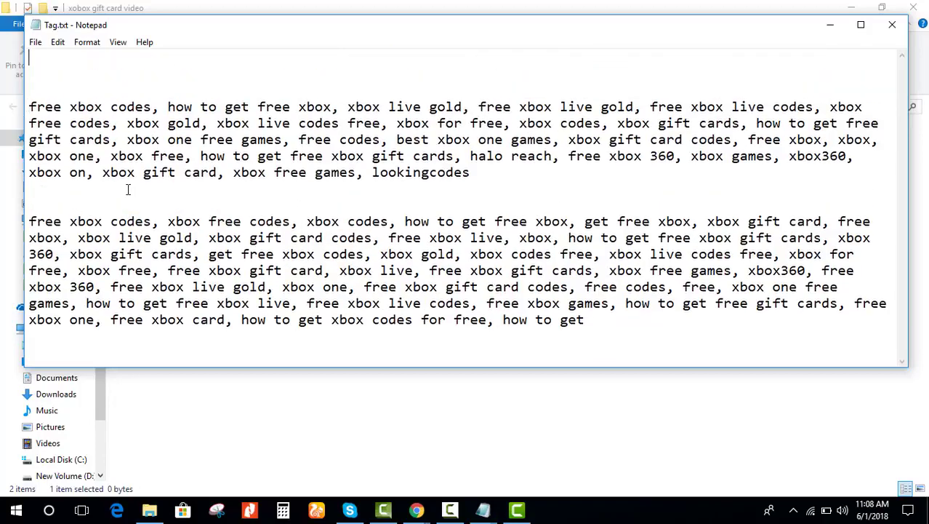
key(ctrl+v)
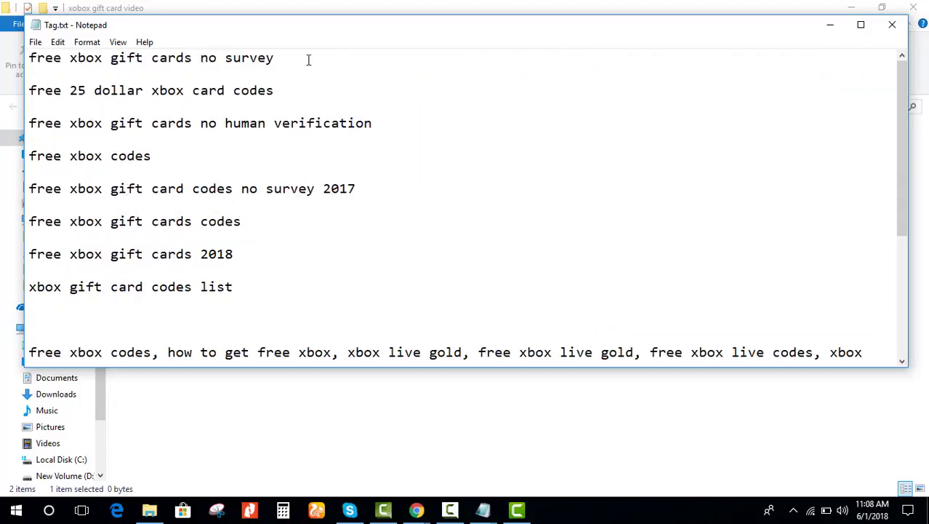
scroll(209, 262, down, 3)
scroll(212, 259, up, 3)
Step: Go back to the Google results and search for 'ubersuggest' instead of betterwaytoweb
click(416, 511)
click(500, 425)
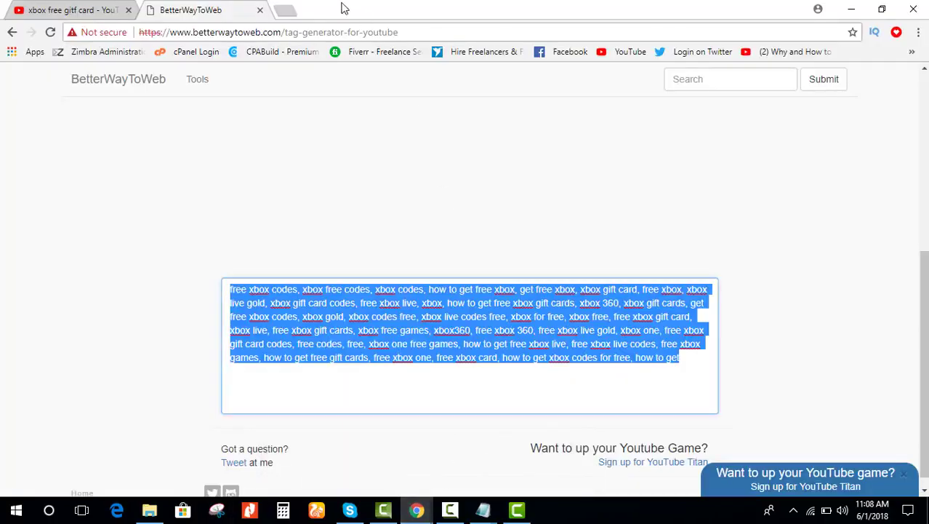
click(14, 32)
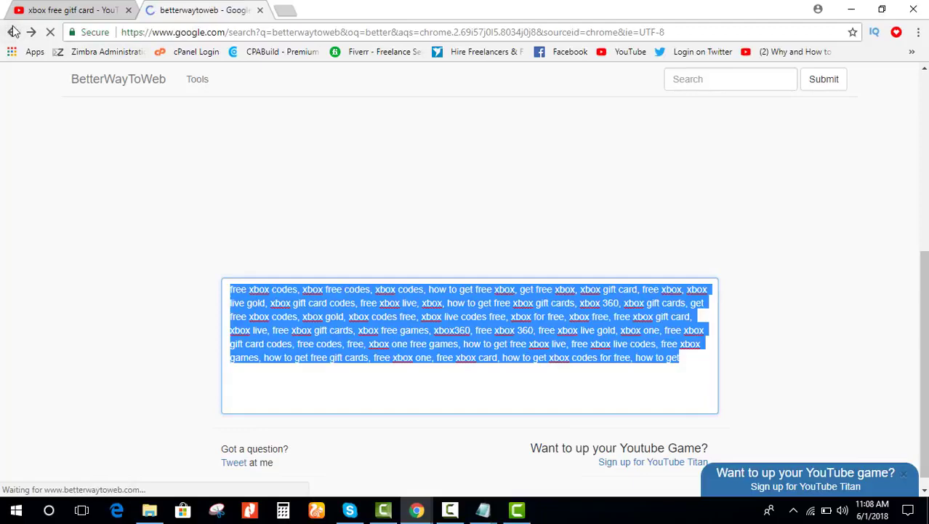
drag(249, 92, 140, 87)
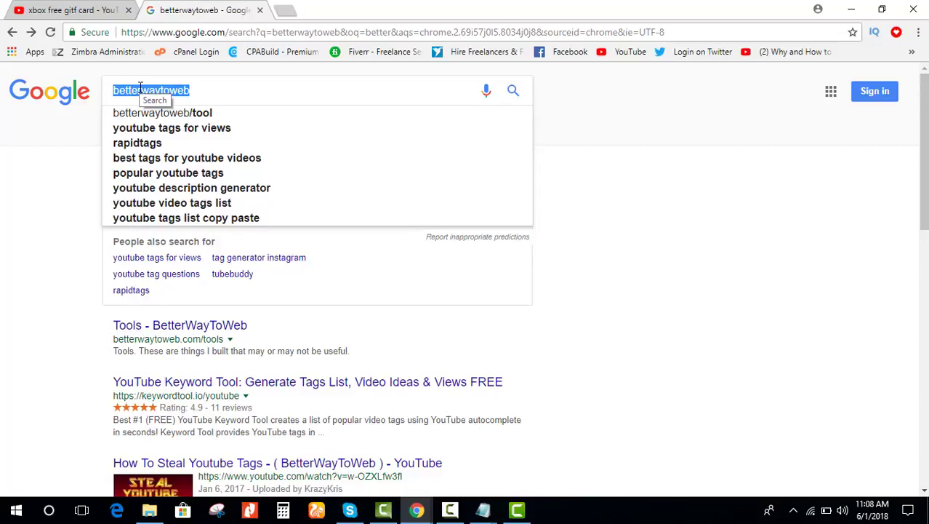
text(uber)
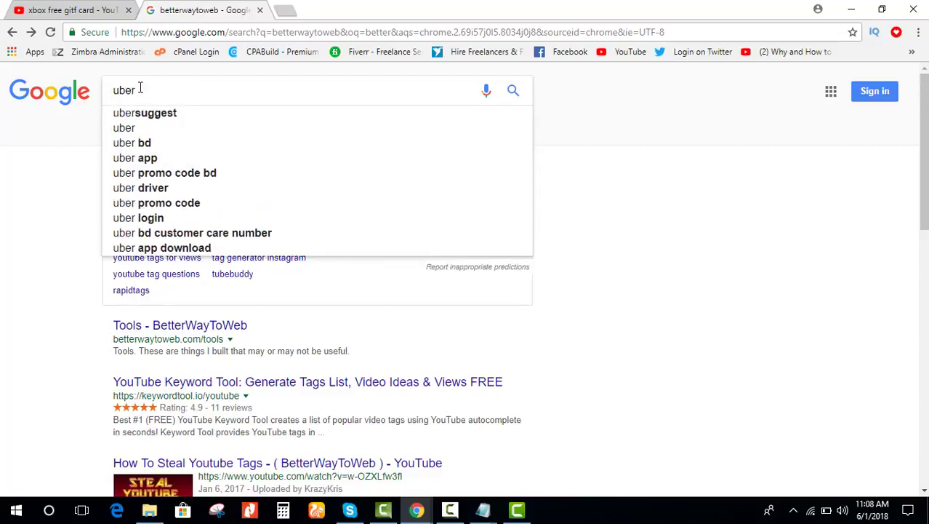
key(Down)
key(Return)
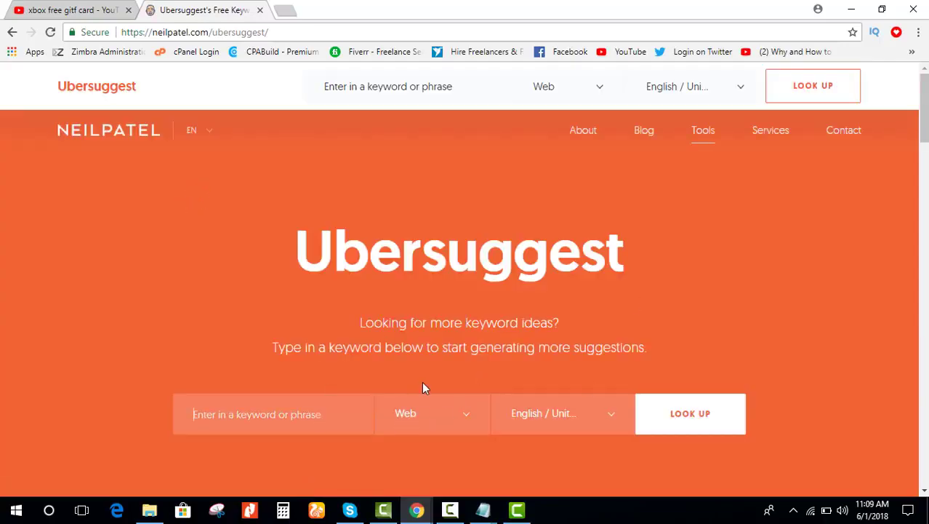
Step: Enter 'xbox free gift card' as the keyword with YouTube as source, dismissing the notification request
text(a)
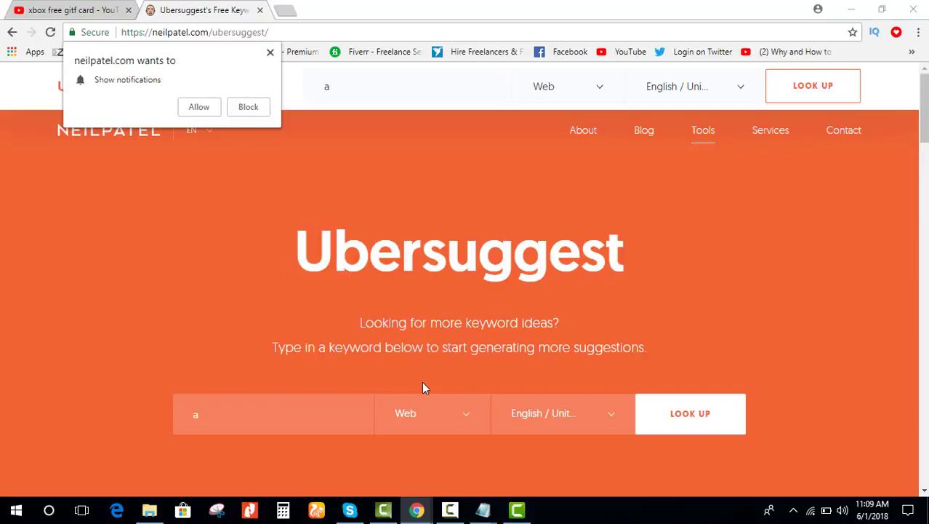
click(314, 409)
key(BackSpace)
text(xbox fr)
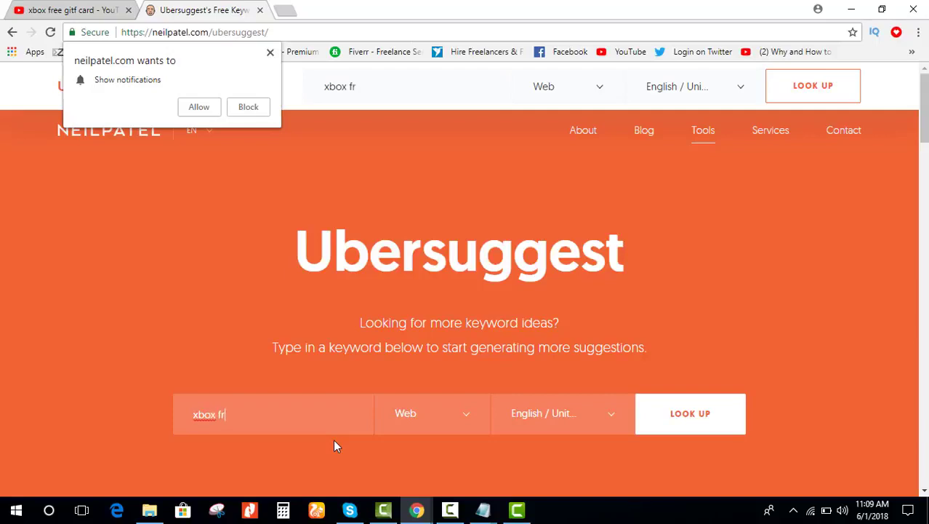
text(ee gift card)
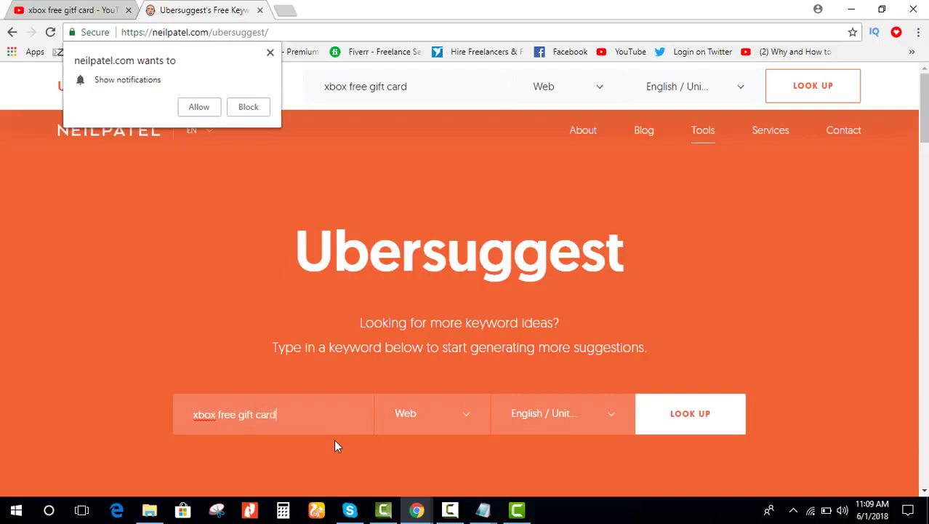
click(434, 420)
scroll(434, 420, down, 2)
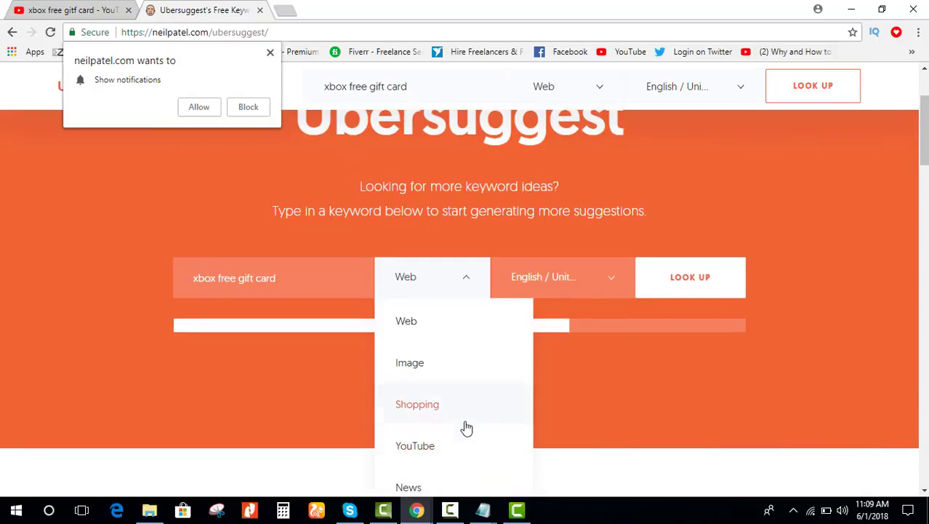
click(424, 447)
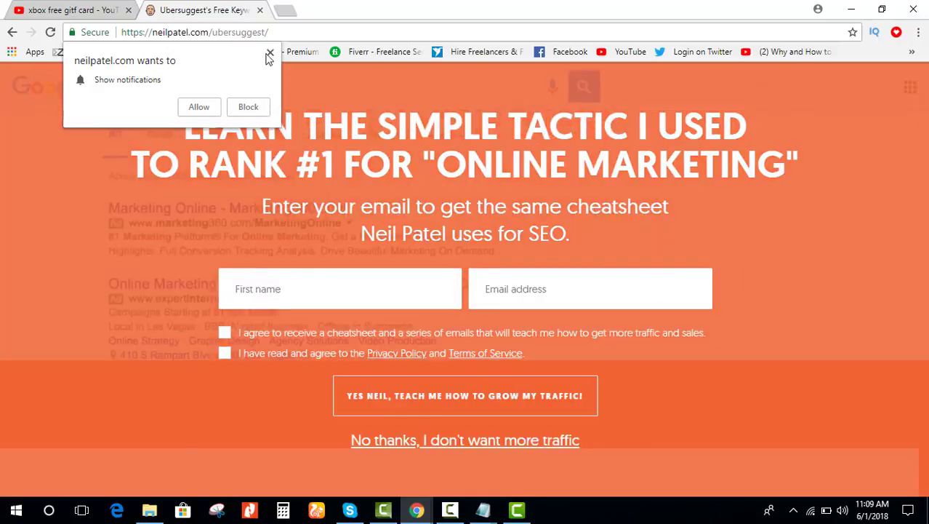
click(270, 53)
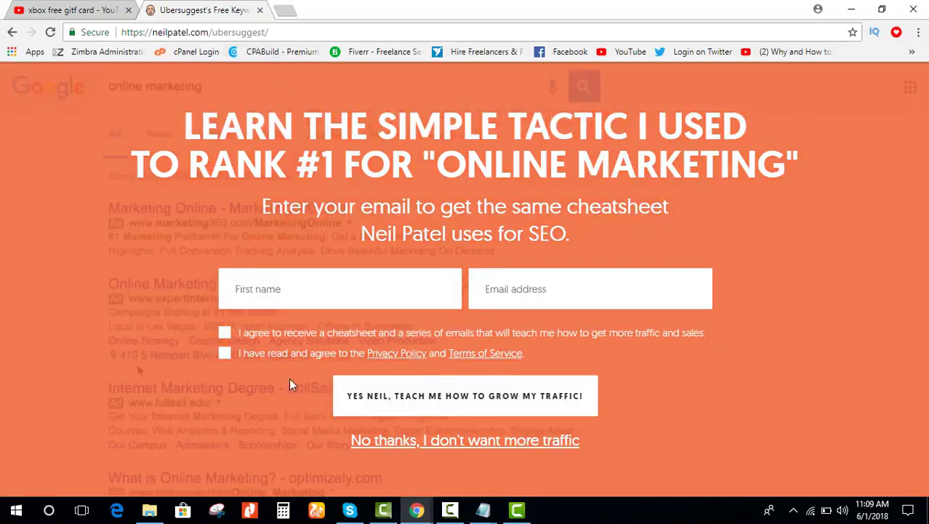
Step: Decline the sign-up offer, review the 'xbox free gift card' keyword ideas, then close the tab
click(375, 438)
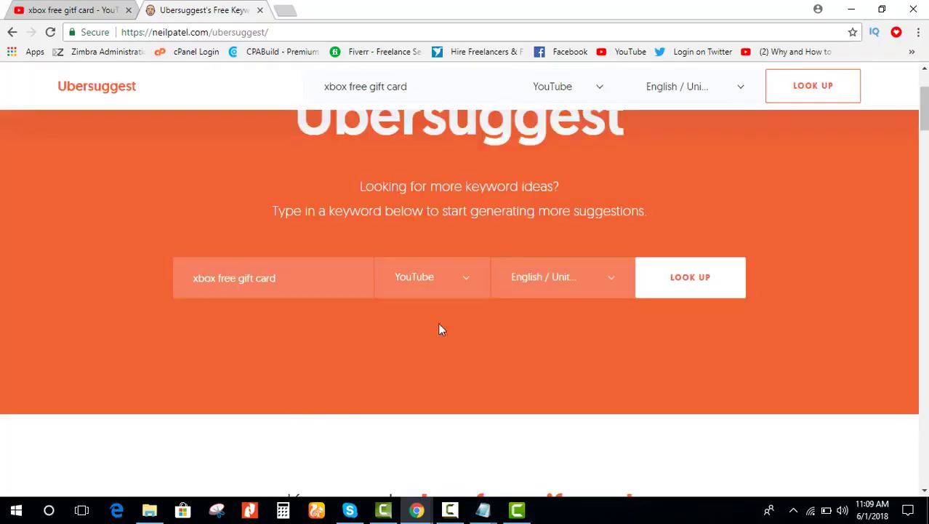
click(691, 285)
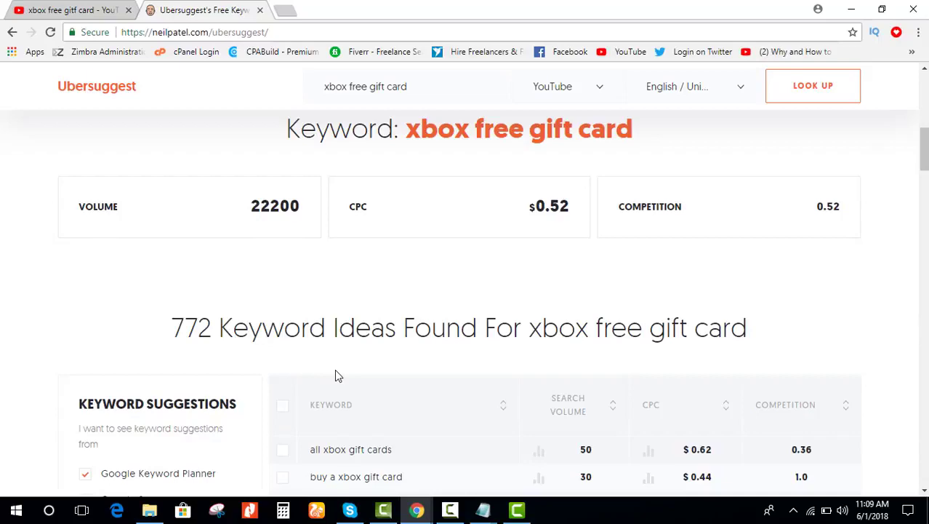
scroll(336, 374, down, 4)
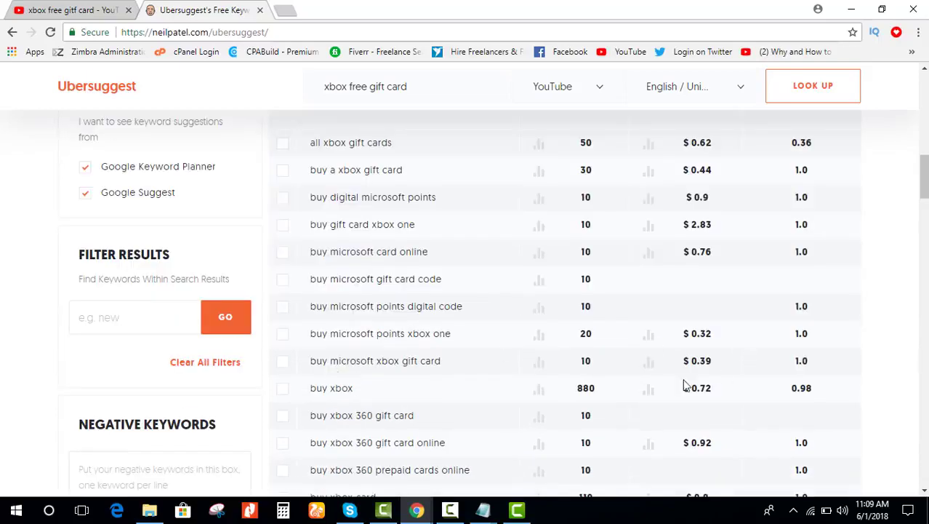
mouse_move(547, 389)
scroll(458, 356, down, 9)
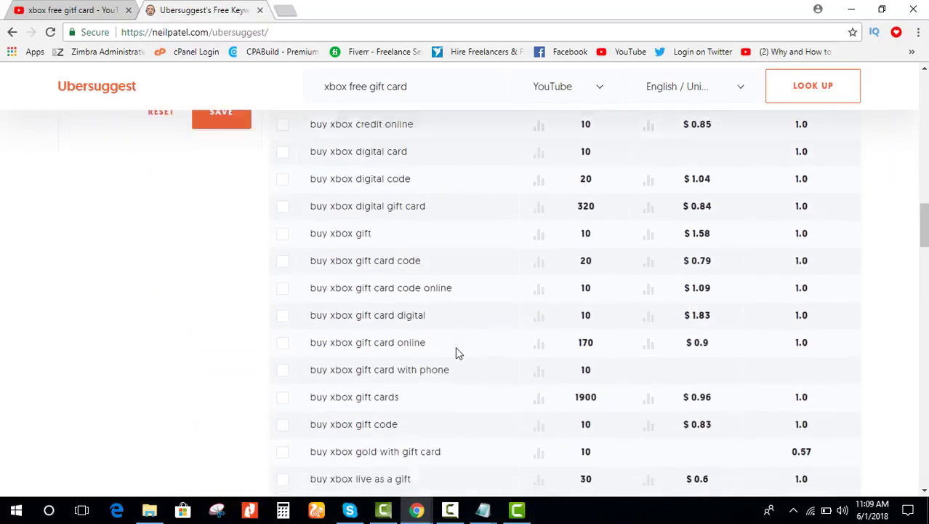
scroll(458, 352, down, 11)
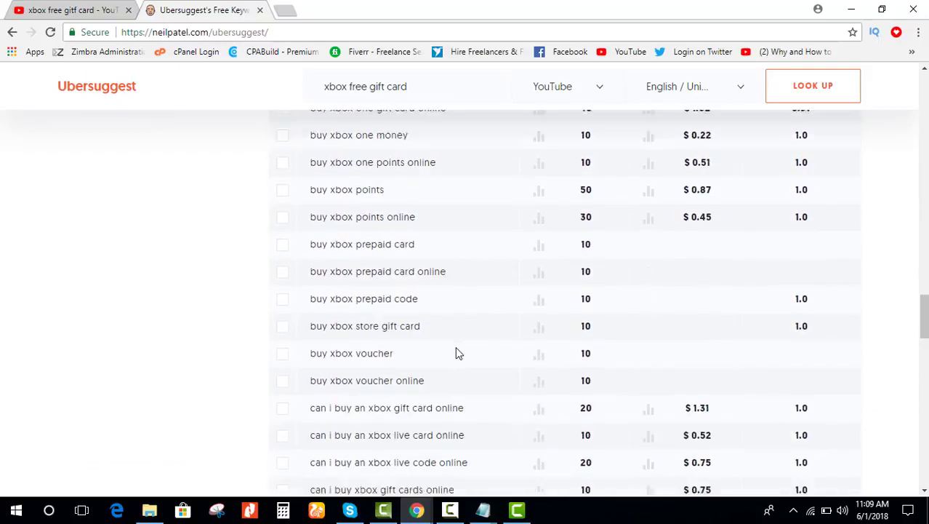
scroll(457, 353, down, 9)
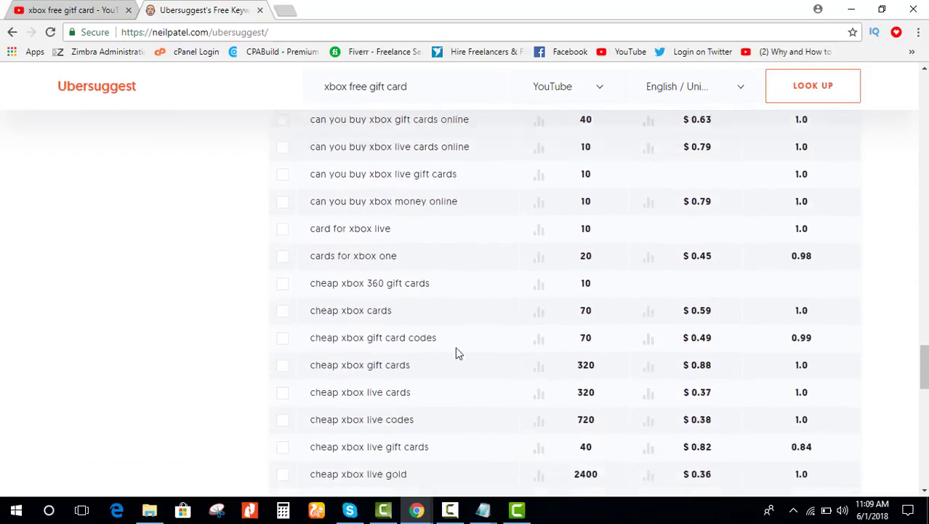
scroll(457, 352, down, 5)
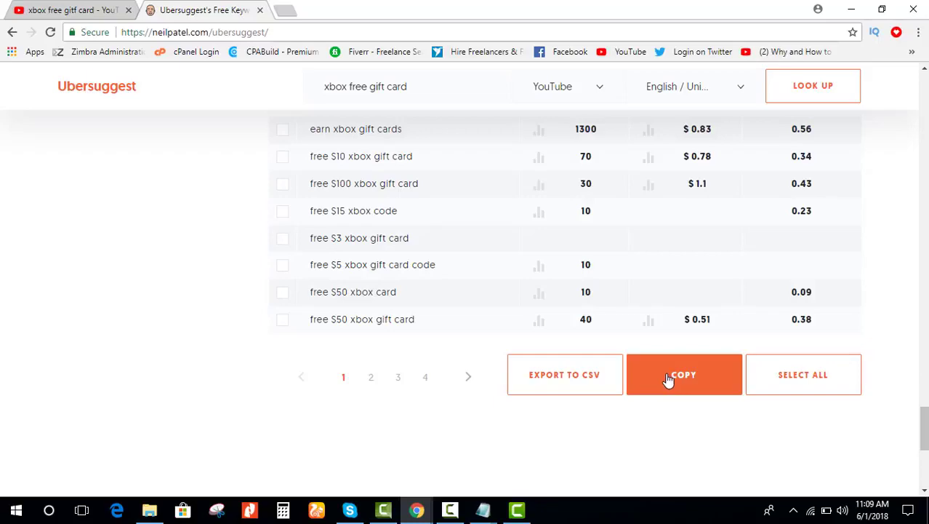
scroll(589, 206, up, 2)
scroll(585, 207, up, 1)
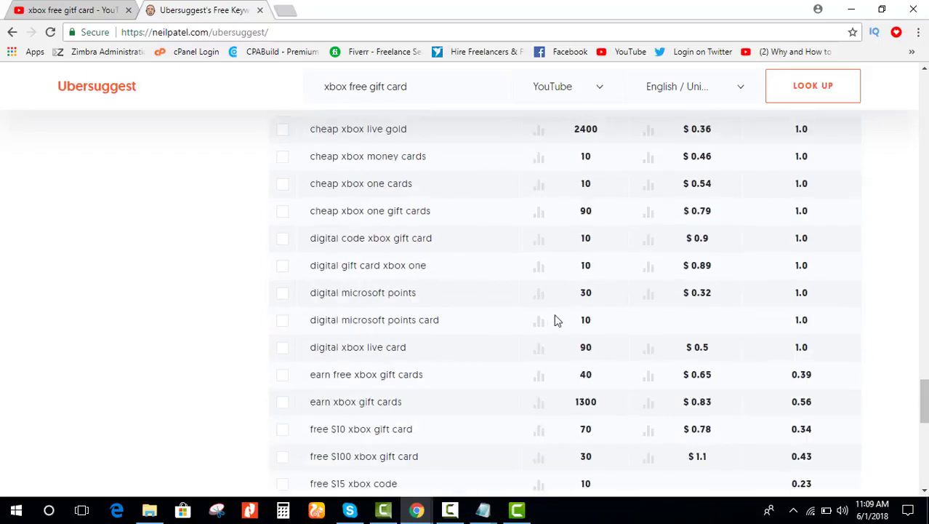
scroll(556, 320, up, 5)
click(260, 10)
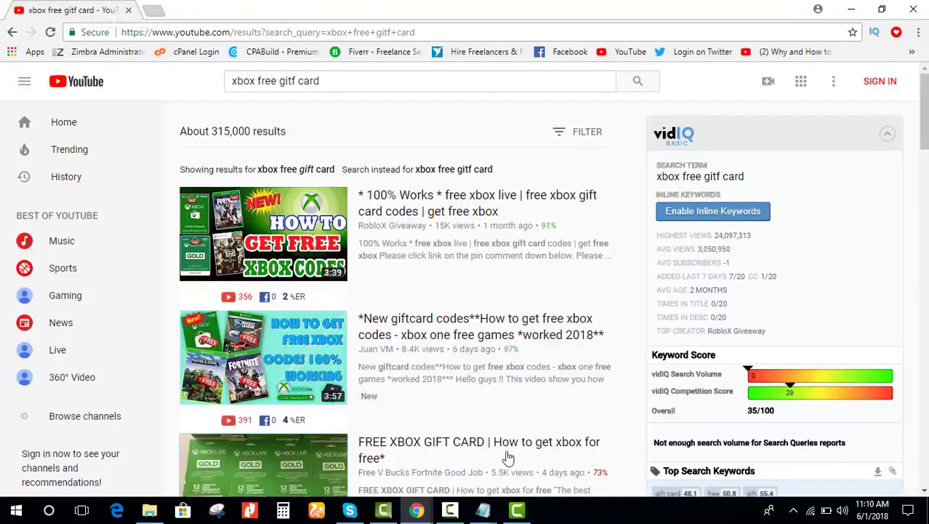
Step: Close the iPhone giveaway, savefrom.net, fxccode.website, Gift Card Giveaway and xbox codes tabs
mouse_move(417, 509)
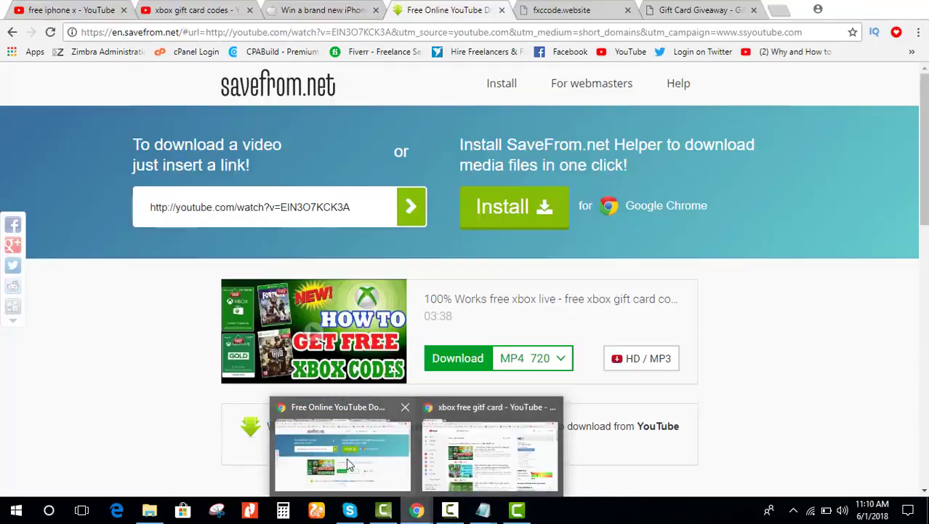
click(347, 465)
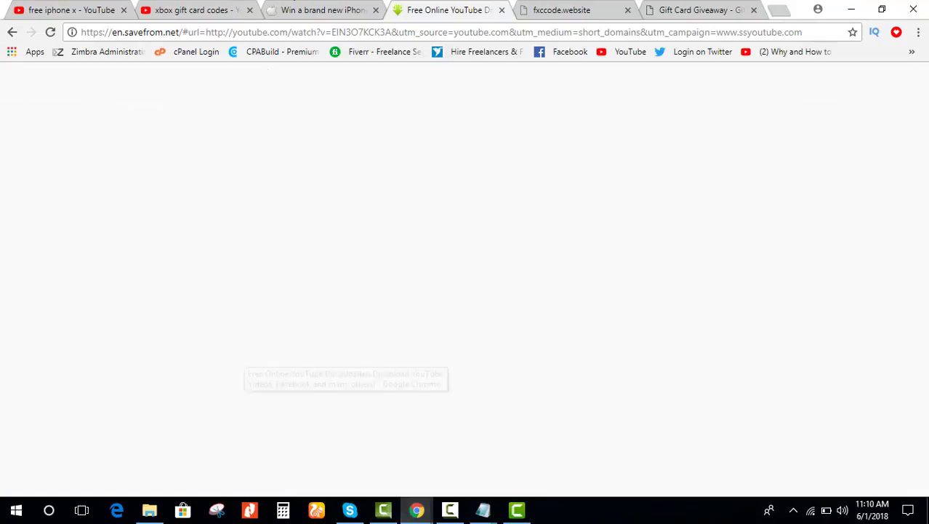
click(195, 5)
click(344, 7)
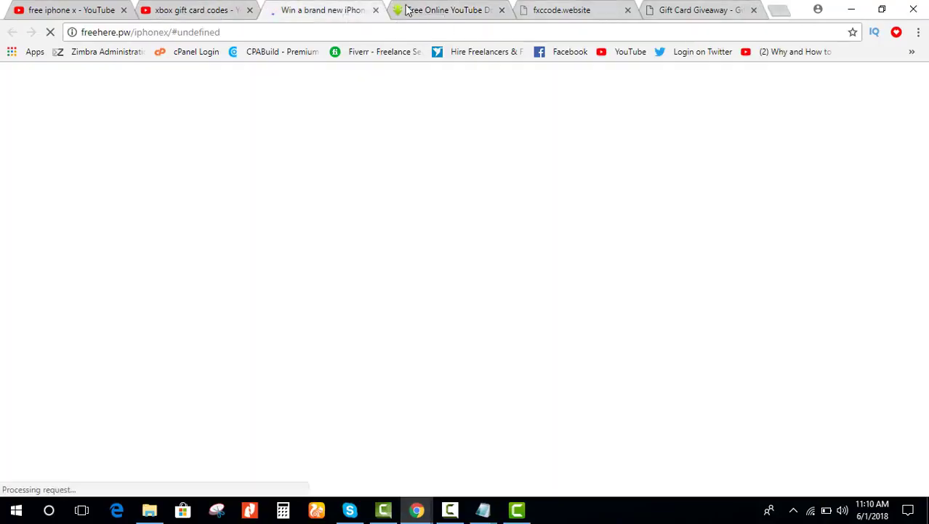
click(375, 11)
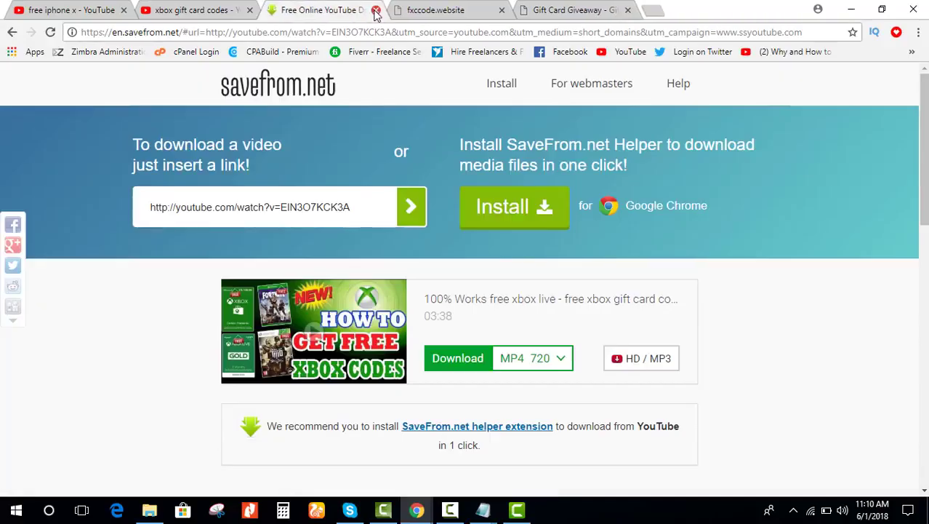
click(375, 11)
click(377, 11)
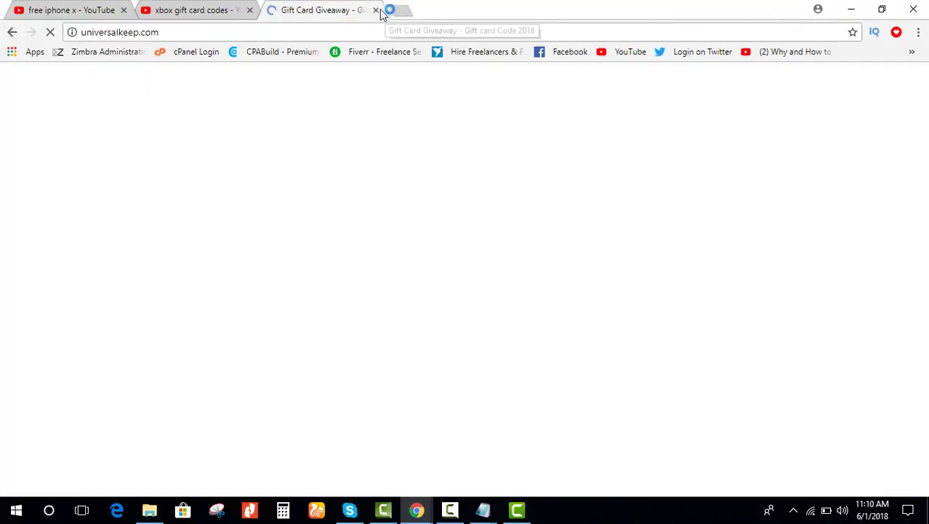
click(376, 10)
key(ctrl+w)
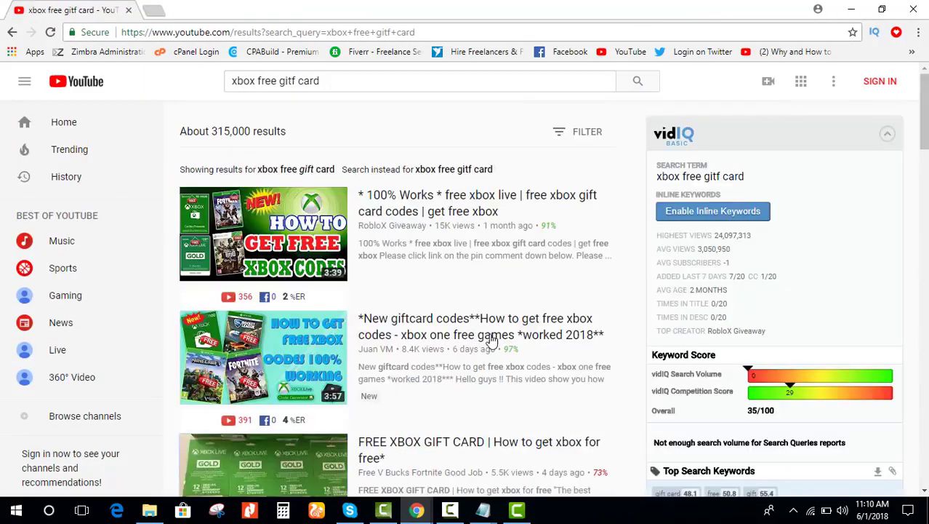
mouse_move(483, 510)
mouse_move(385, 470)
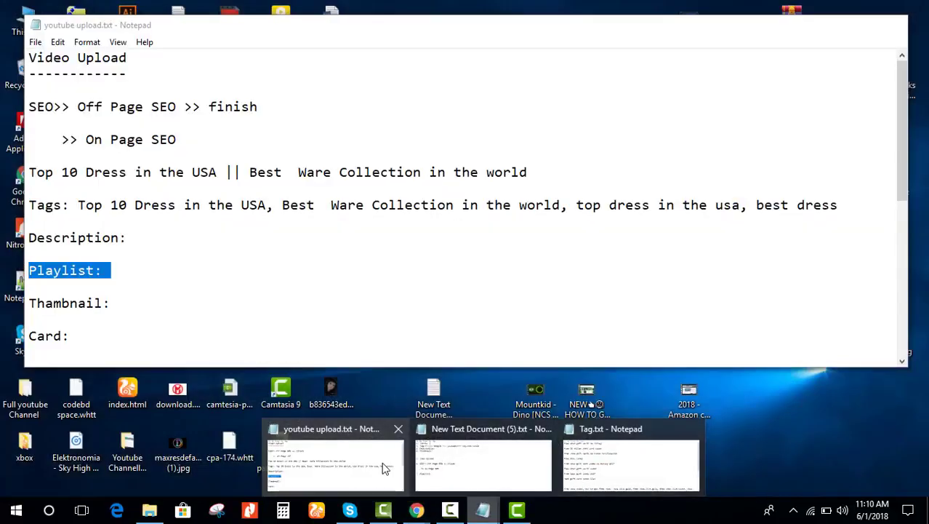
Step: Check the Thumbnail line in New Text Document (5), then go back to the YouTube results
click(445, 469)
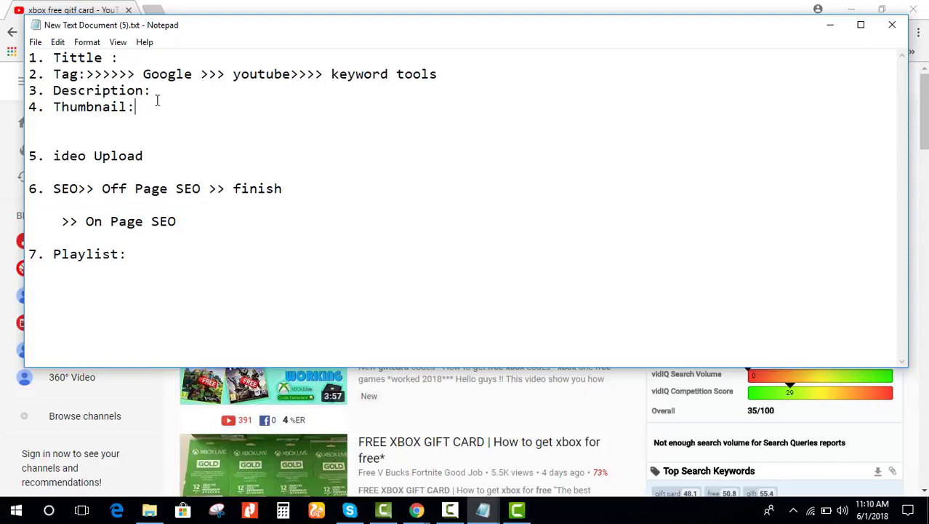
click(142, 107)
click(873, 422)
scroll(669, 316, down, 5)
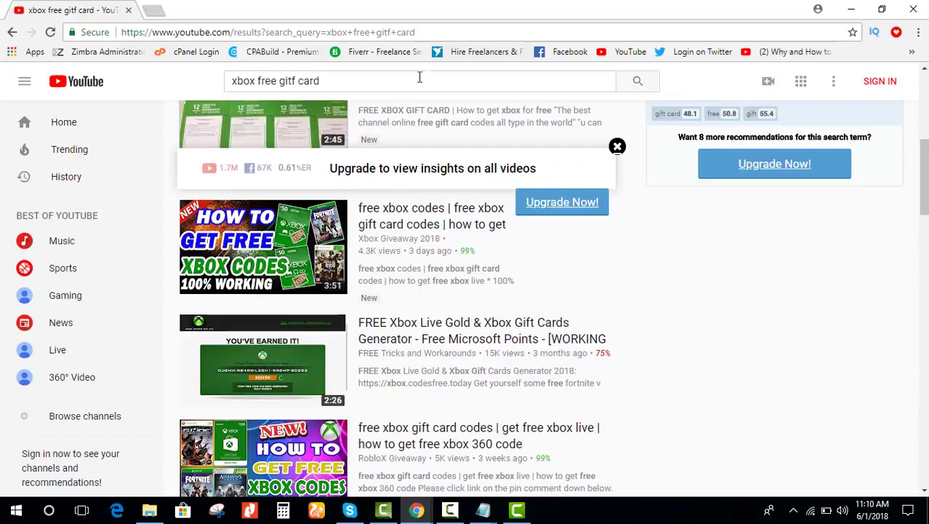
scroll(393, 86, up, 5)
Step: Search Google in a new tab for 'xbox free gift card'
click(153, 9)
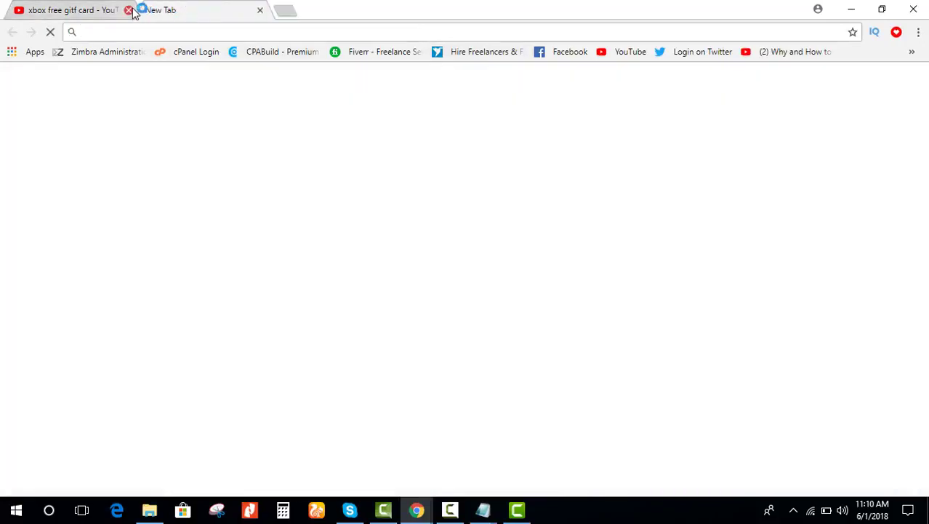
click(128, 9)
click(367, 263)
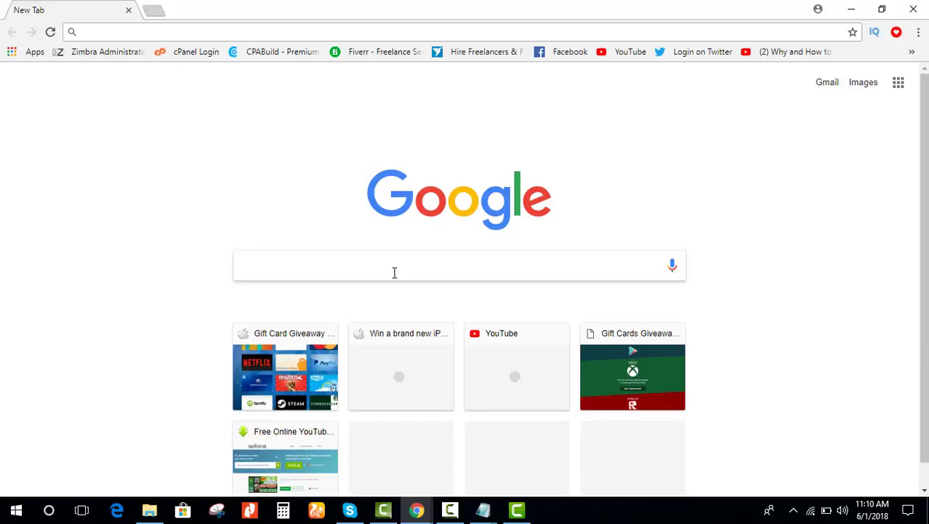
text(obx)
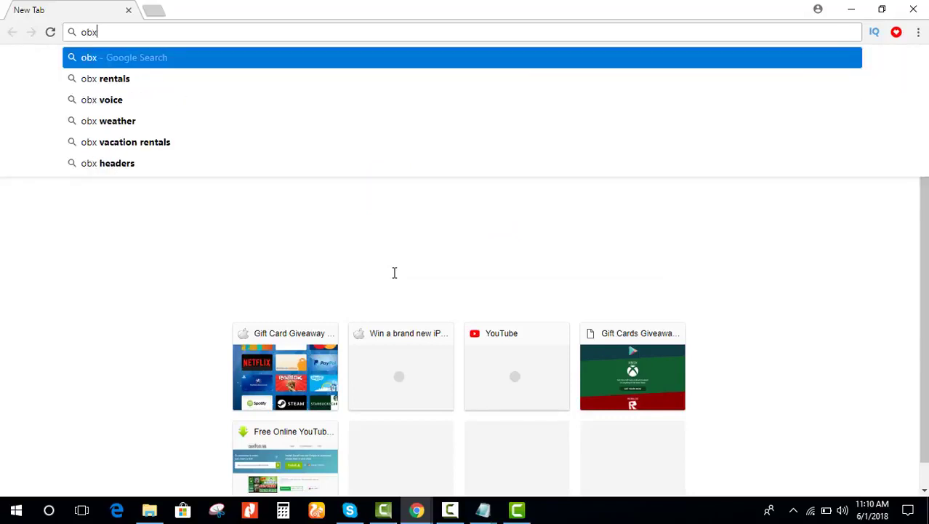
key(BackSpace)
key(BackSpace)
key(BackSpace)
text(xbox)
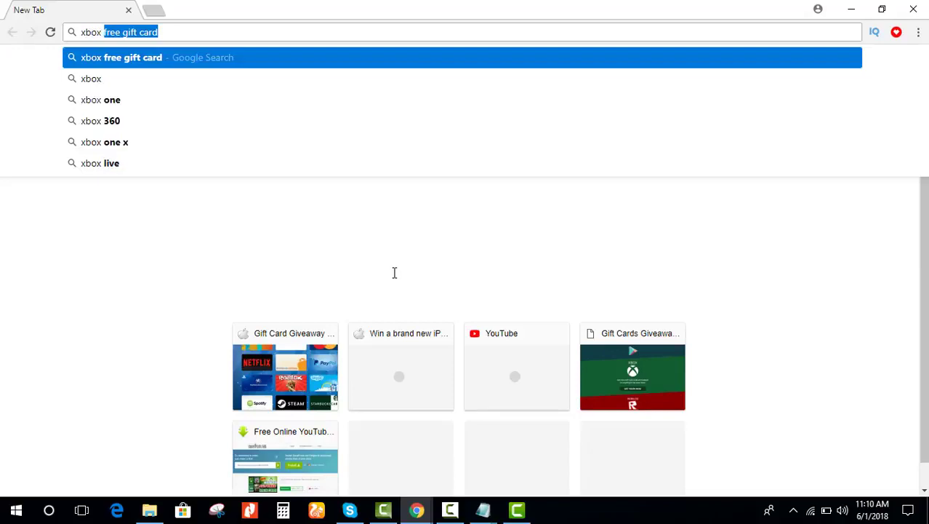
key(Return)
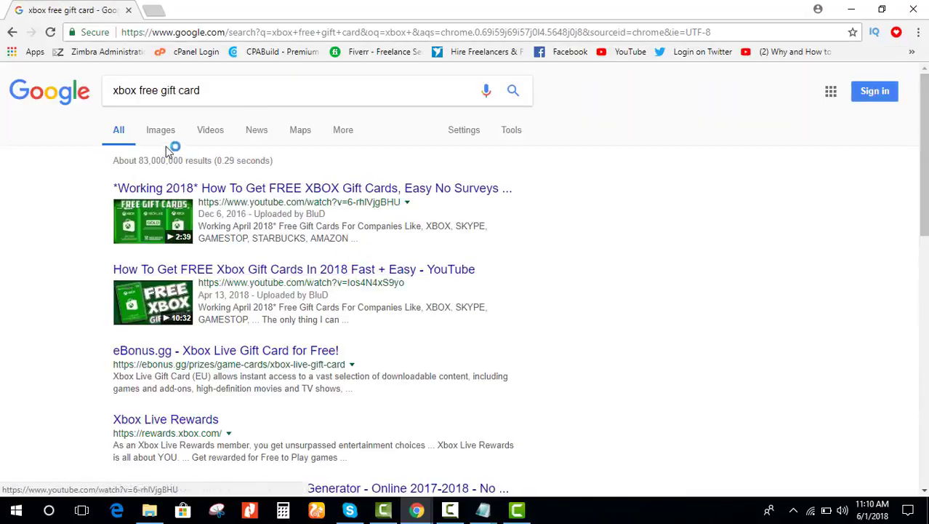
Step: Switch to image results and preview the '100% WORKING' Xbox gift card picture
click(161, 132)
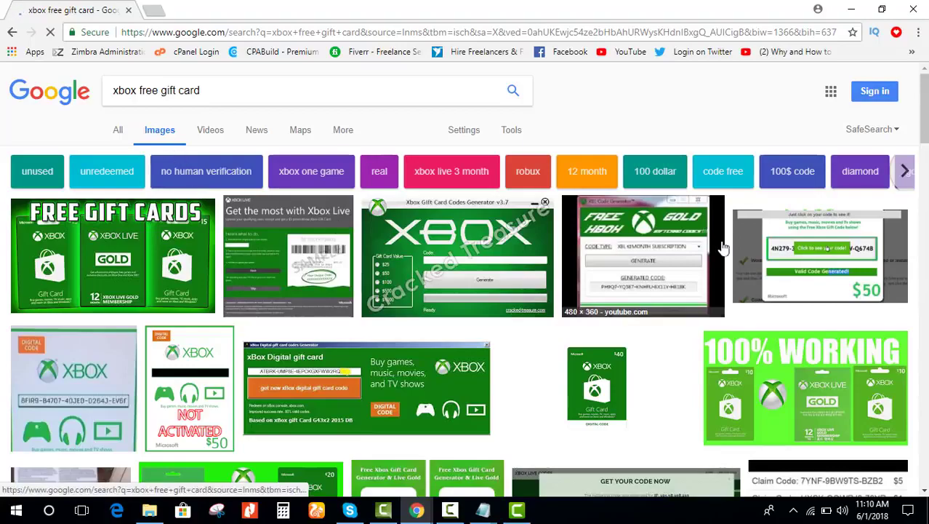
scroll(723, 247, down, 10)
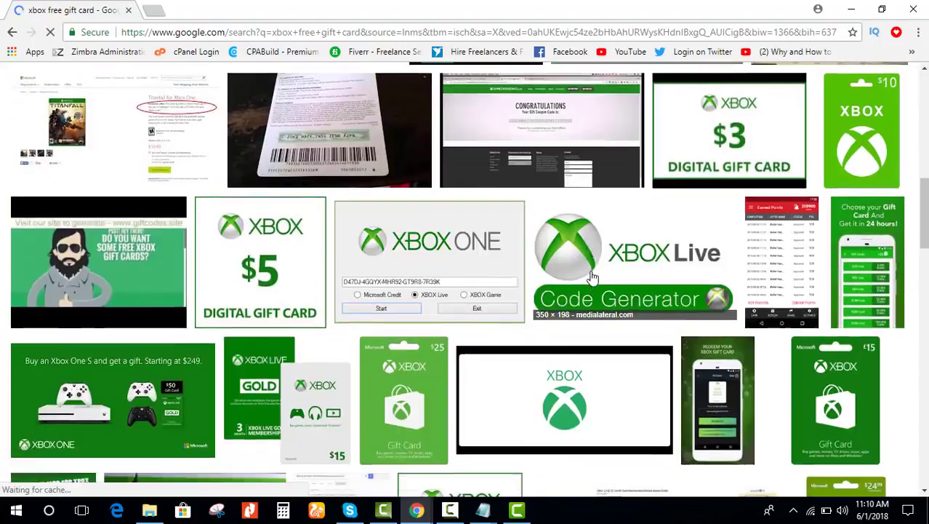
scroll(593, 276, down, 6)
scroll(591, 273, up, 4)
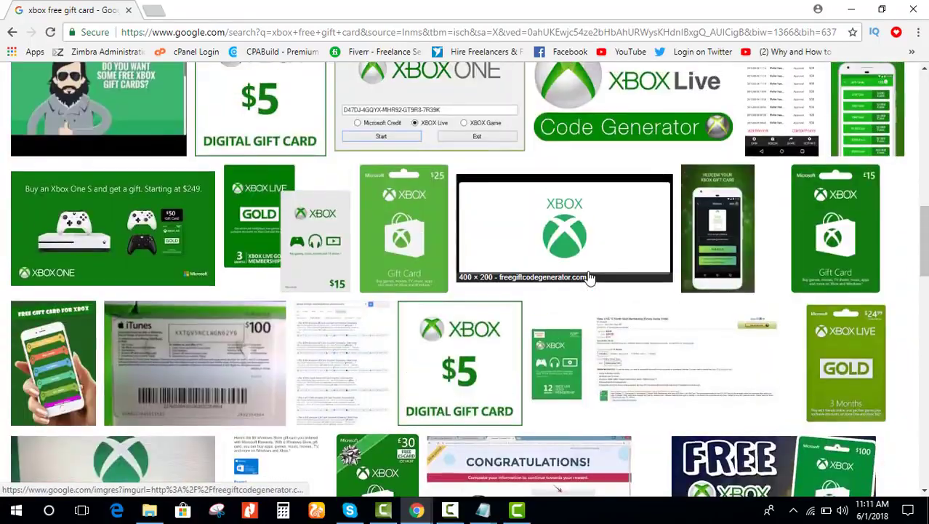
scroll(591, 277, up, 10)
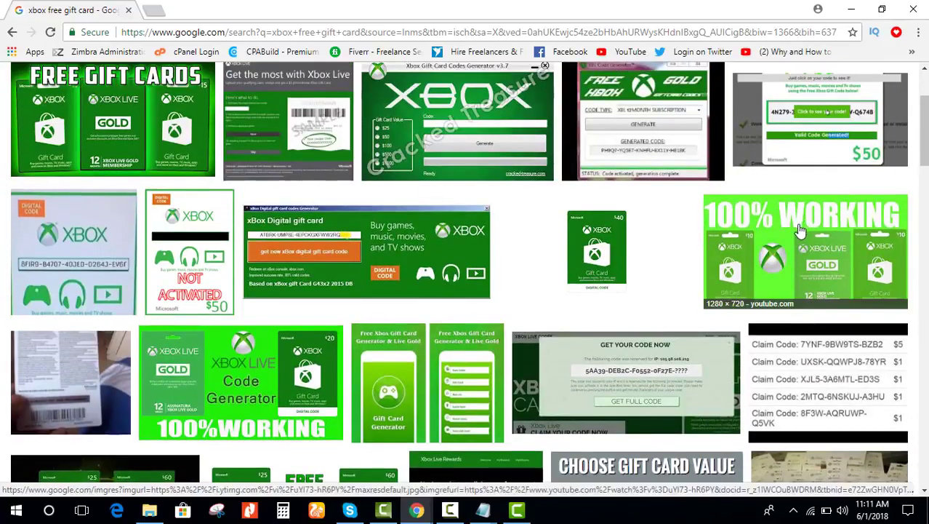
click(800, 229)
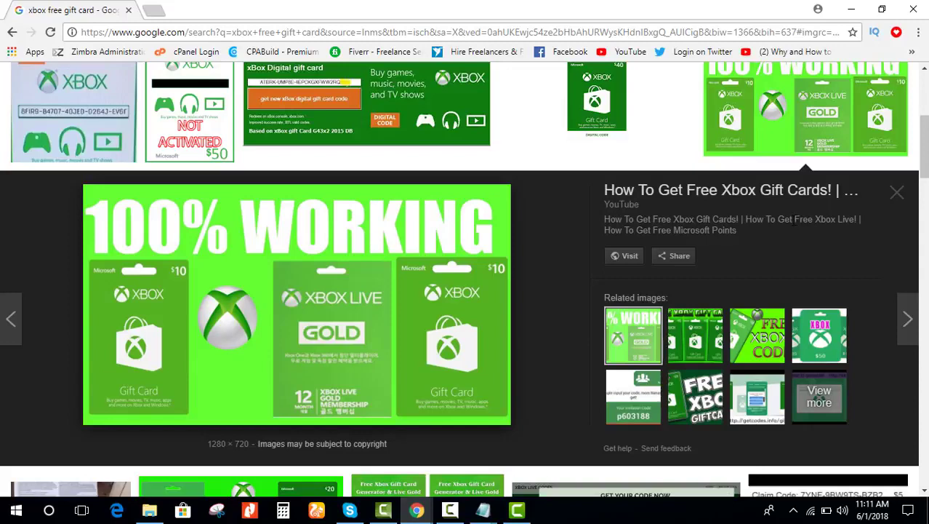
Step: Save the previewed picture to the Desktop as maxresdefault.jpg
right_click(345, 256)
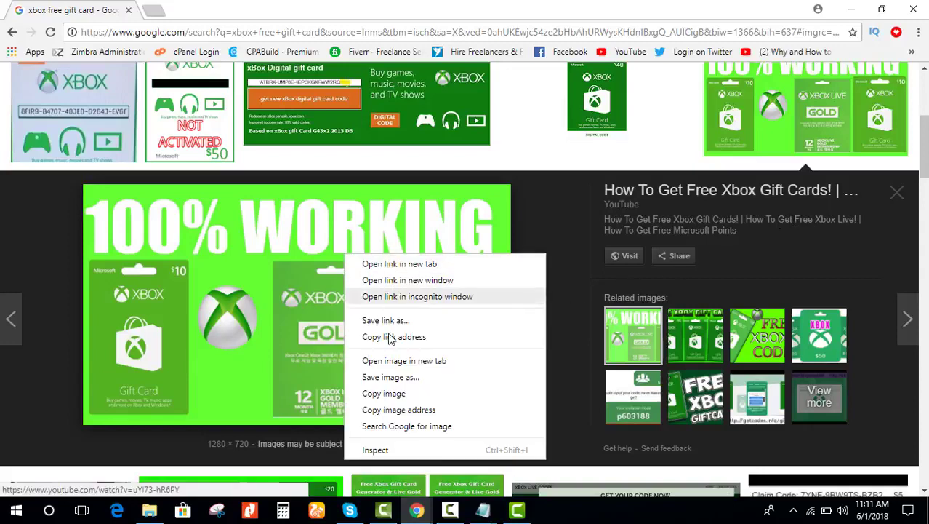
click(393, 377)
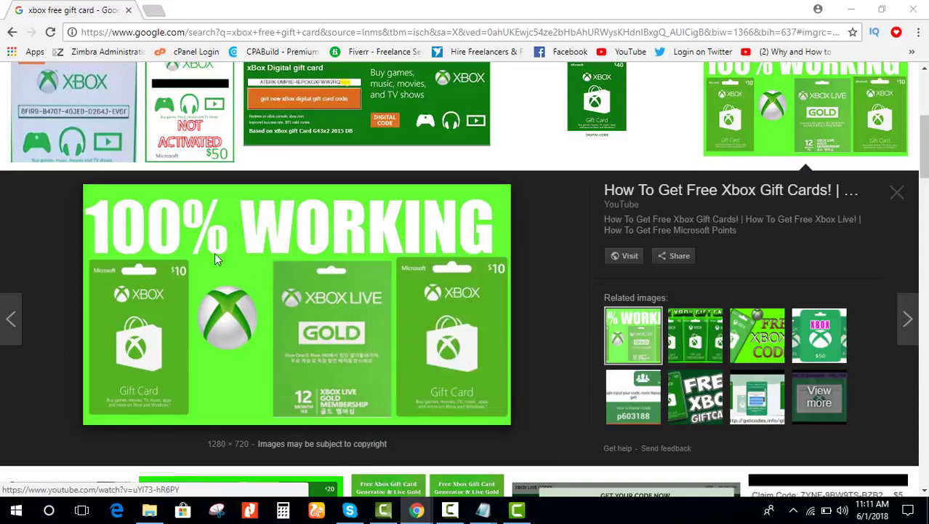
click(56, 112)
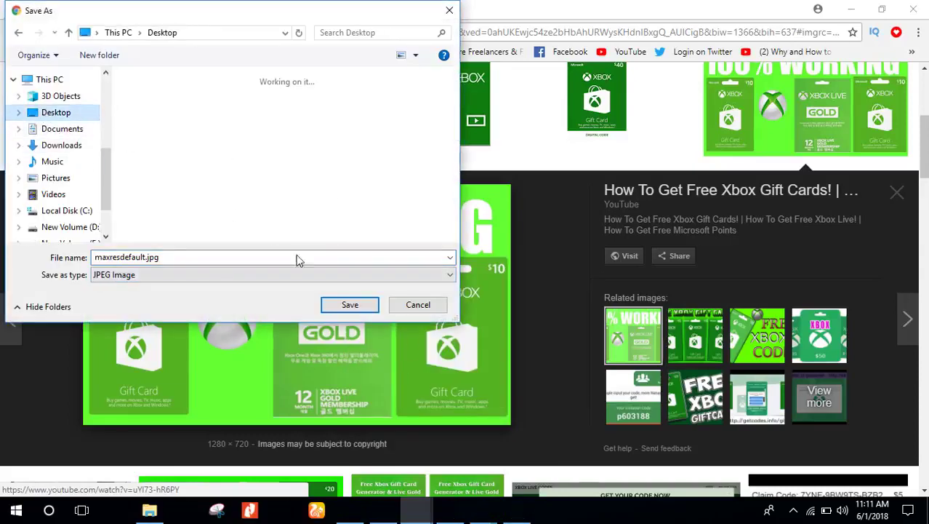
click(349, 304)
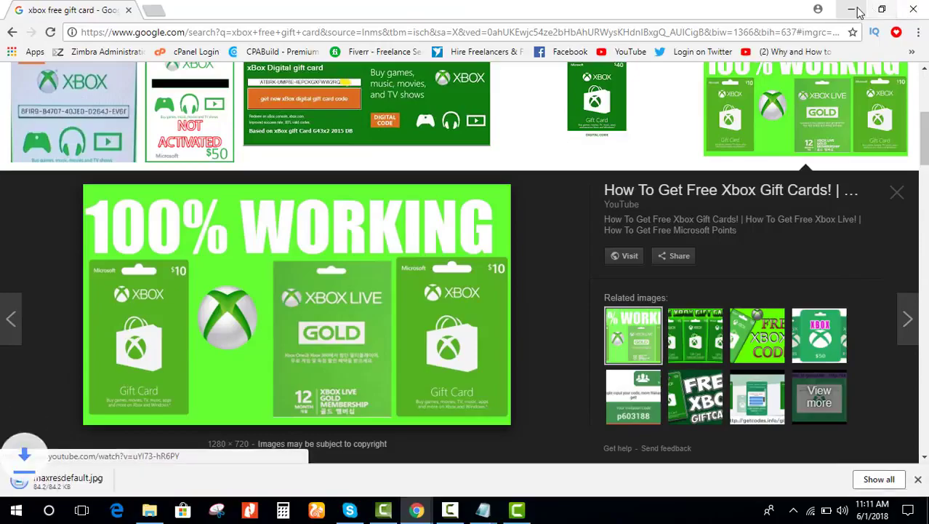
scroll(515, 219, up, 4)
scroll(529, 224, down, 7)
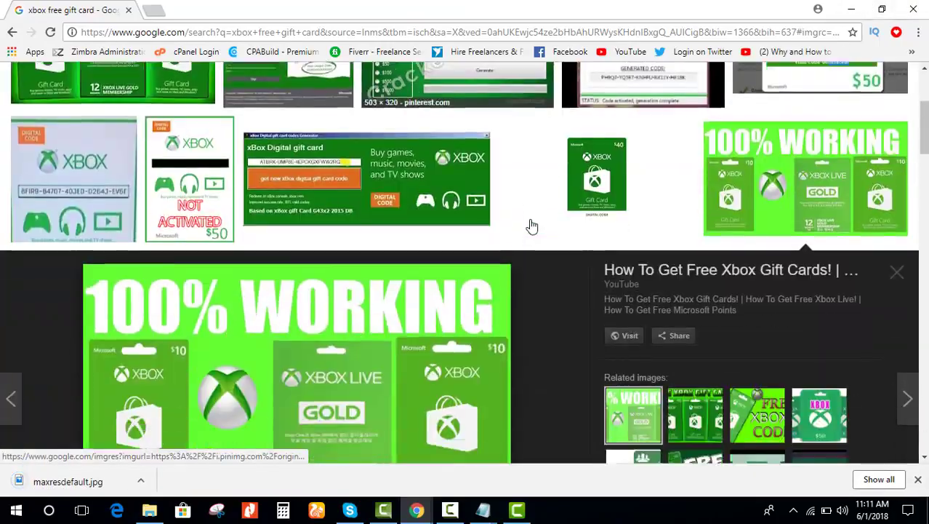
scroll(531, 225, down, 15)
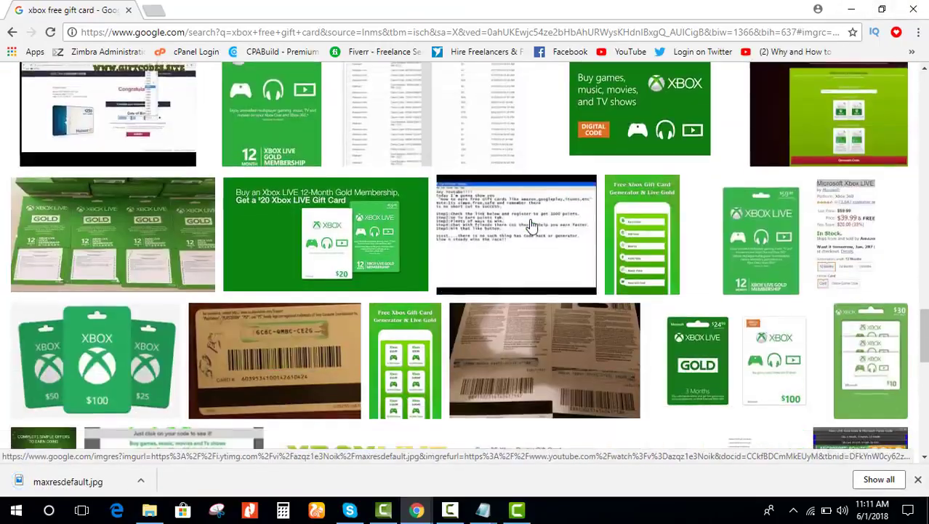
scroll(531, 225, down, 10)
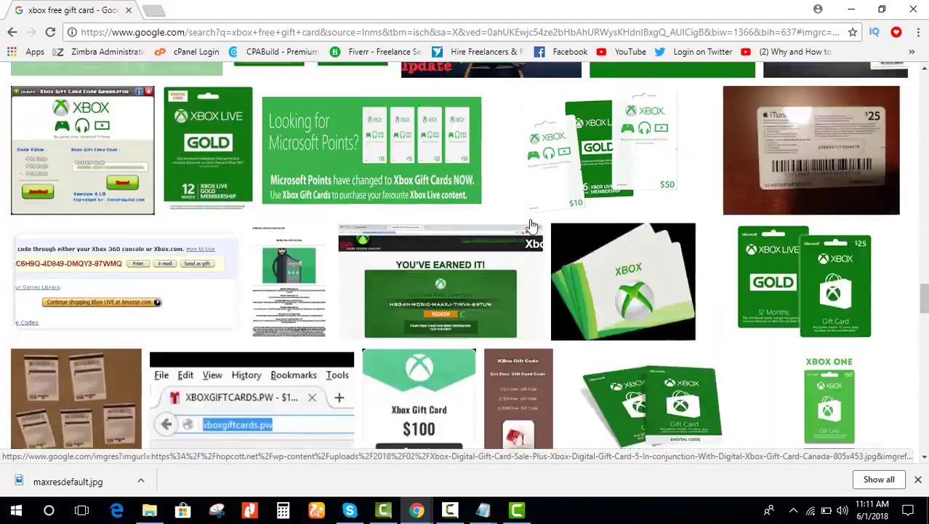
scroll(532, 226, down, 5)
Step: Minimize Chrome and the Notepad windows and shrink the folder window to expose the Desktop
click(851, 9)
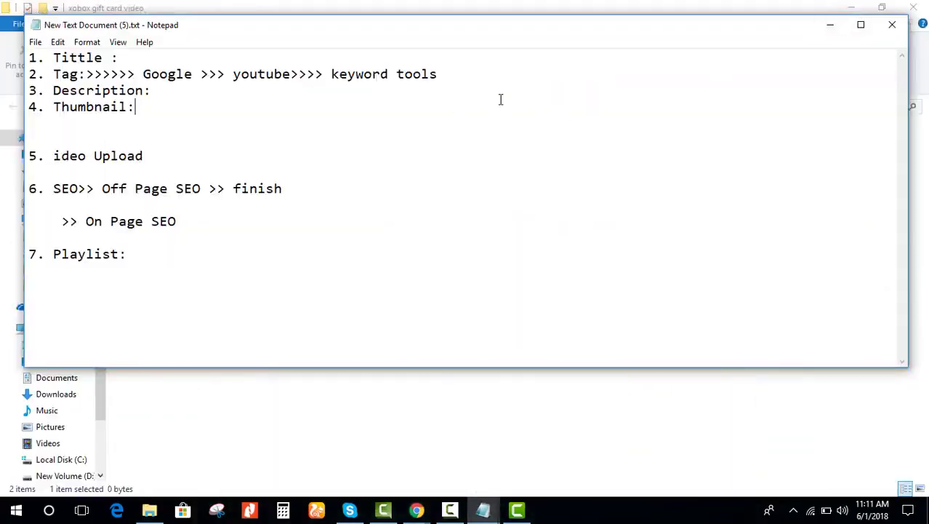
click(830, 25)
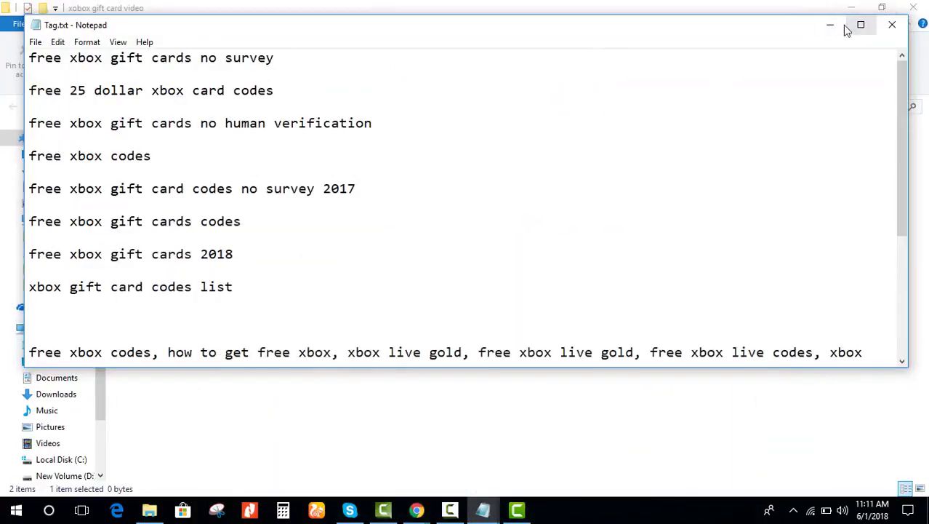
click(842, 25)
drag(790, 16, 518, 374)
Step: Cut maxresdefault.jpg from the Desktop and paste it into the xobox gift card video folder
right_click(339, 338)
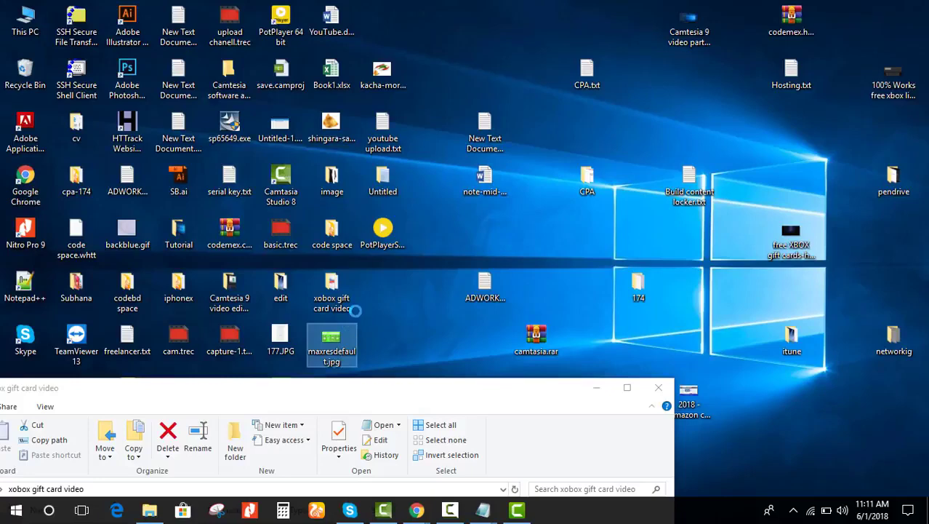
click(429, 401)
drag(430, 387, 562, 91)
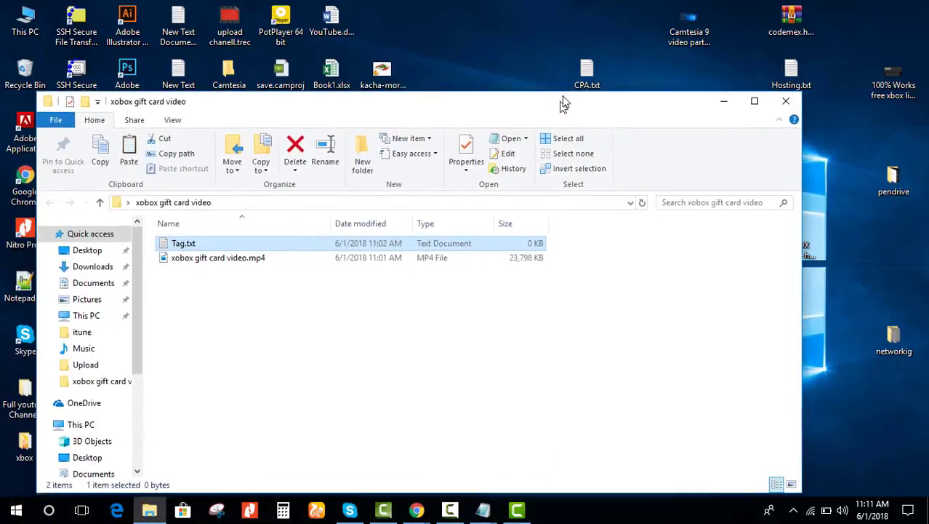
click(426, 350)
key(ctrl+v)
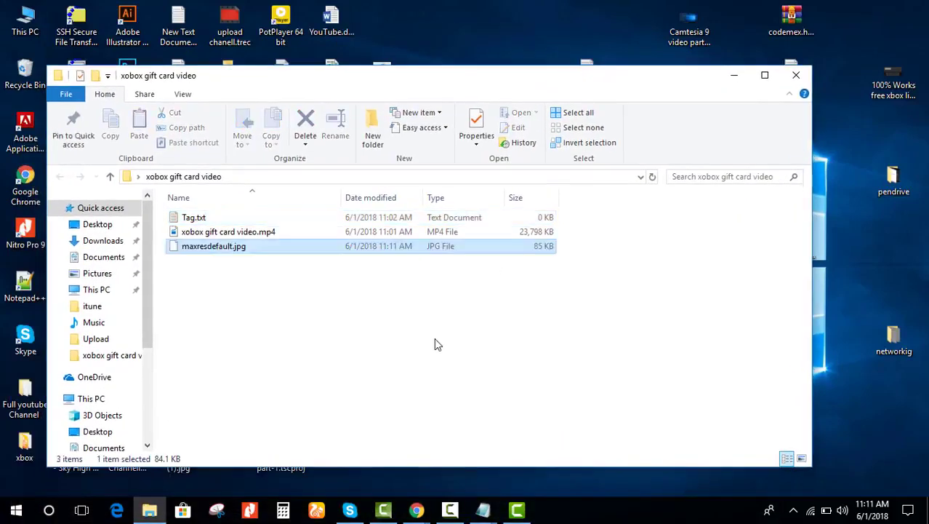
Step: Open maxresdefault.jpg from the folder in the photo viewer
click(247, 283)
click(231, 249)
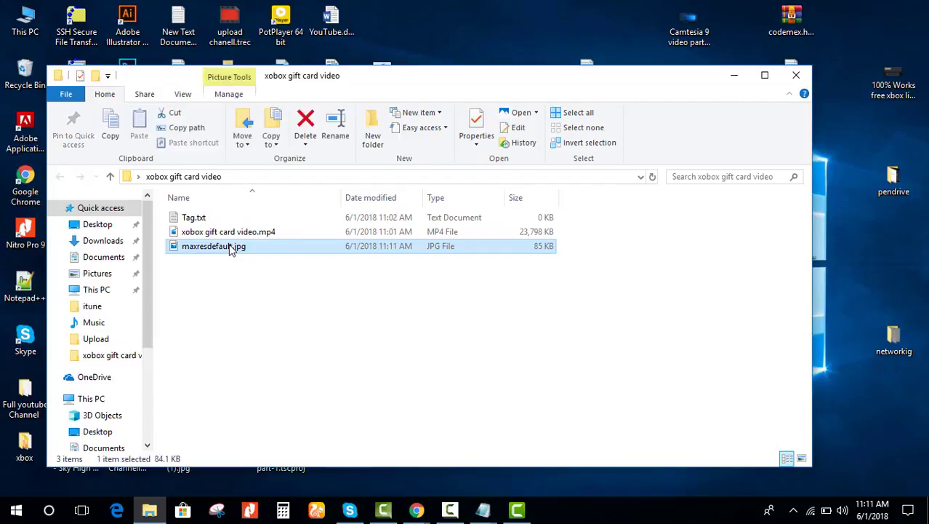
double_click(231, 249)
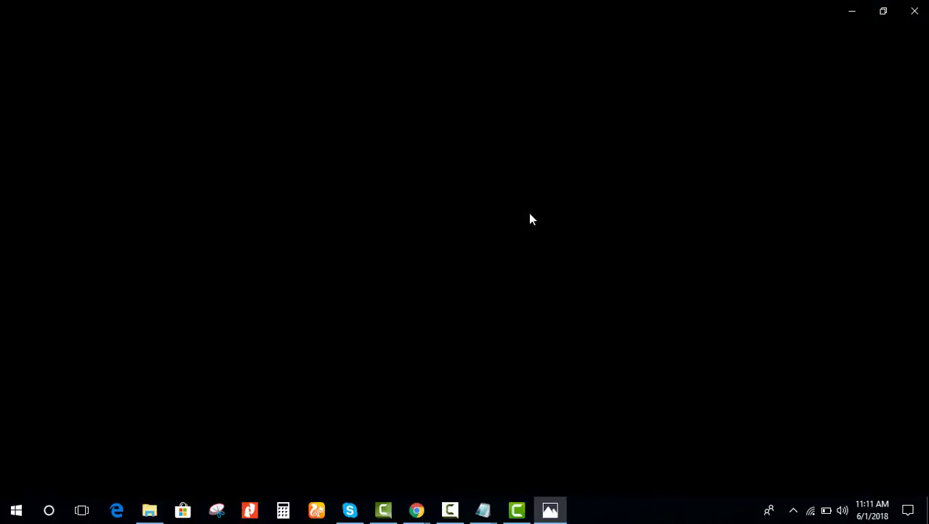
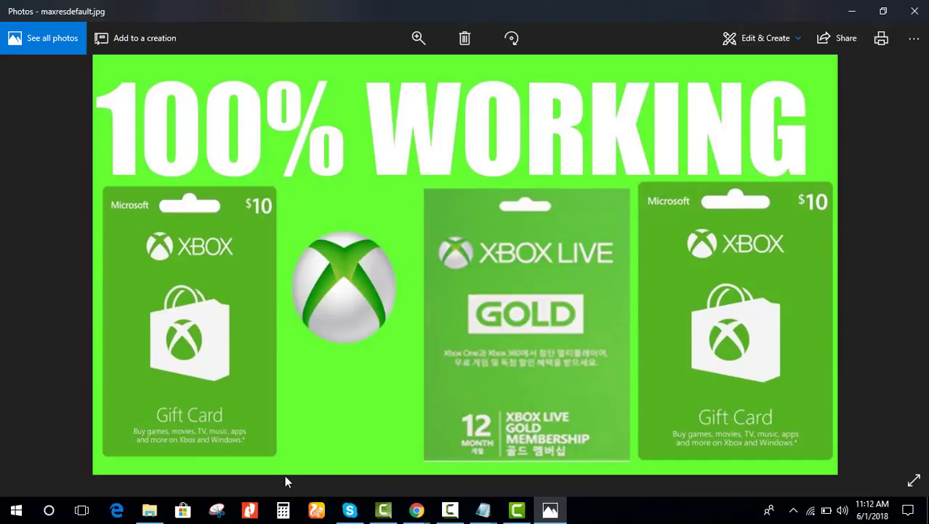
Step: Close the photo preview and open maxresdefault.jpg from the xbox gift card folder in Paint
click(918, 9)
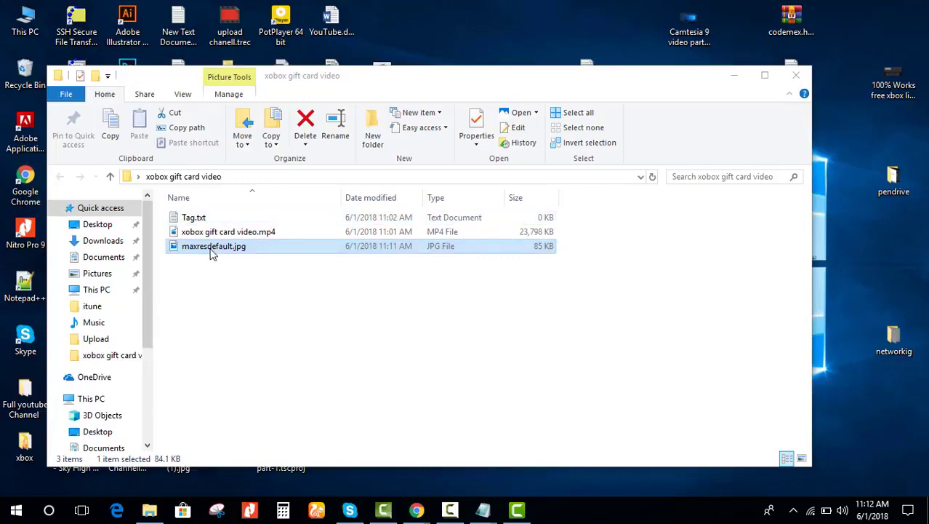
right_click(200, 251)
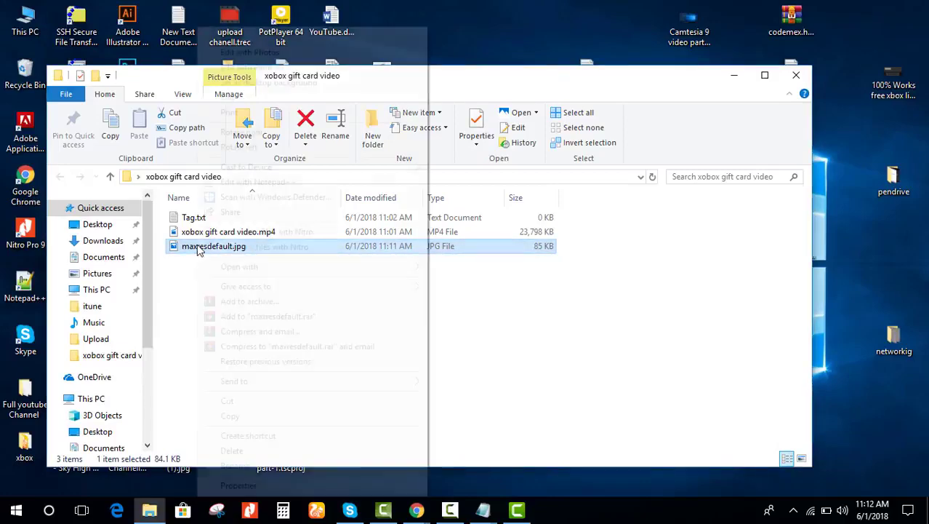
key(Escape)
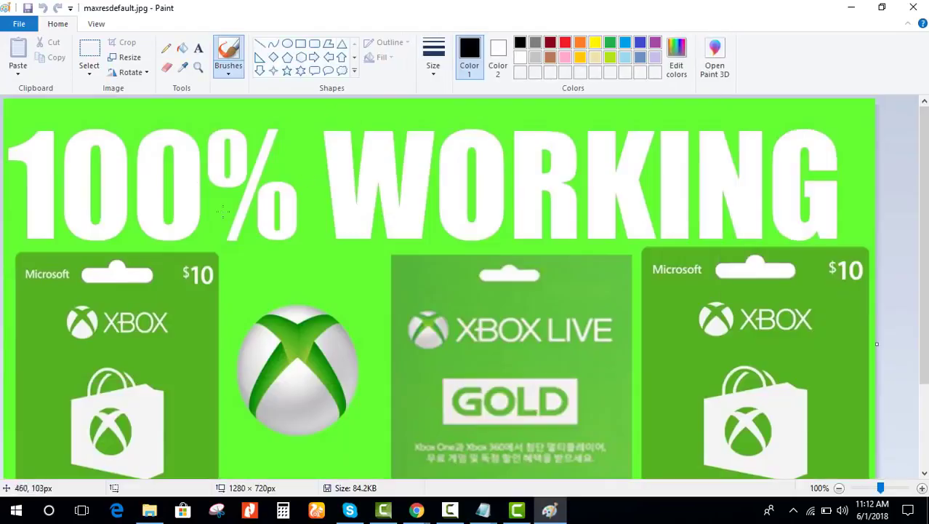
click(199, 50)
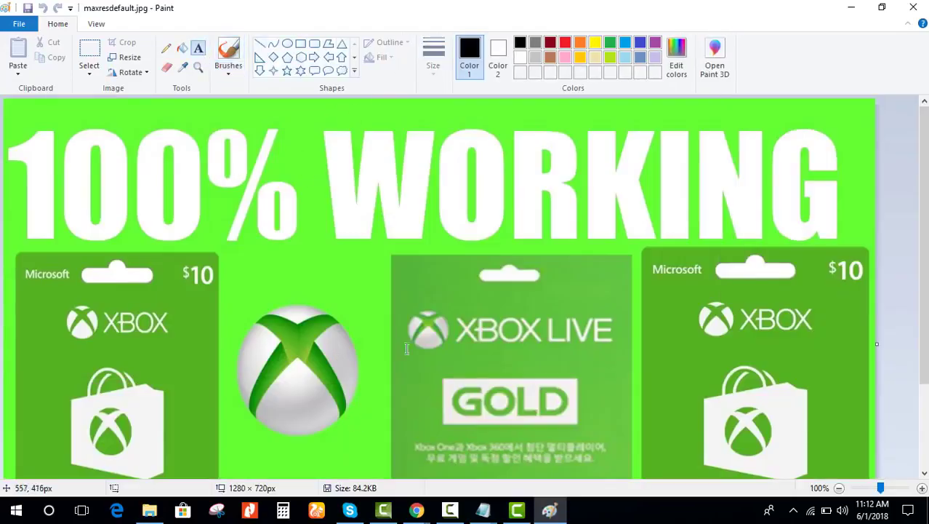
scroll(408, 338, down, 3)
drag(248, 412, 455, 439)
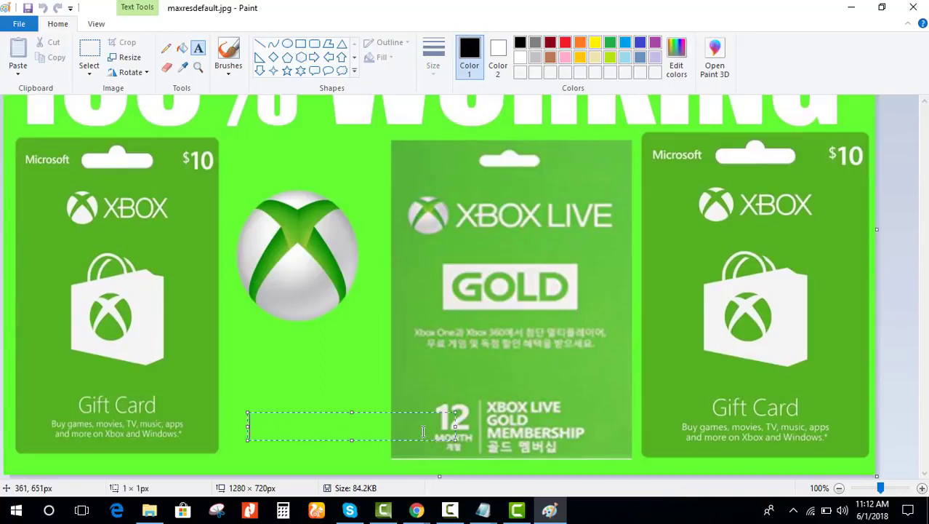
text(wwww)
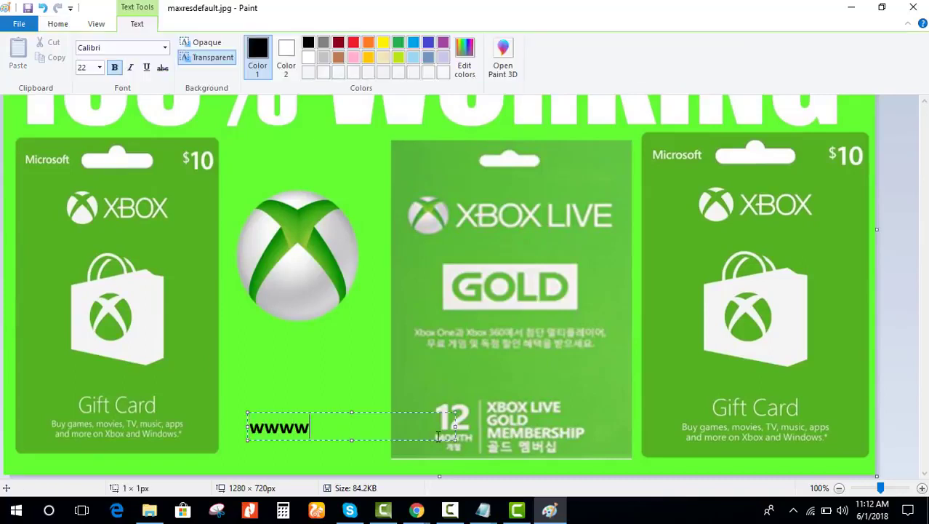
key(BackSpace)
text(.universalkeep.c)
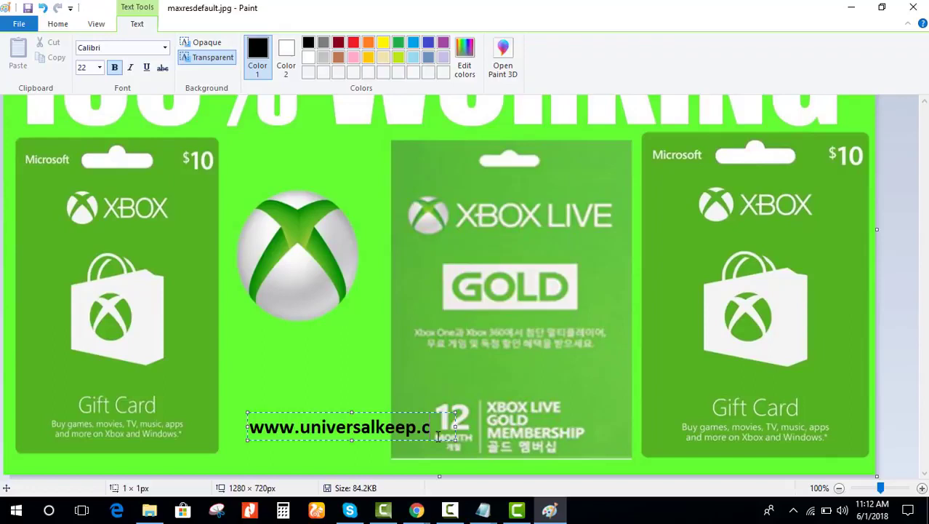
text(kom)
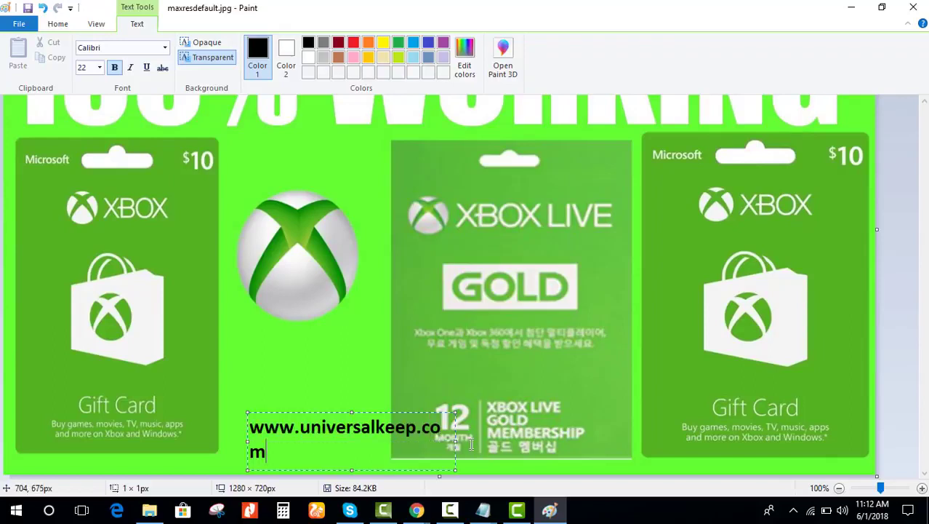
drag(456, 440, 498, 434)
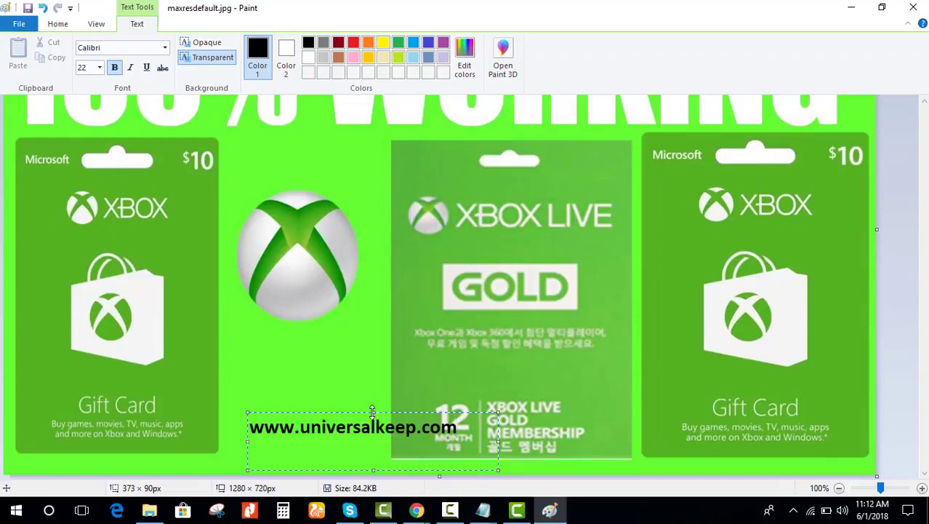
mouse_move(373, 410)
mouse_down()
mouse_move(372, 439)
mouse_move(381, 422)
mouse_move(362, 420)
mouse_up()
key(ctrl+a)
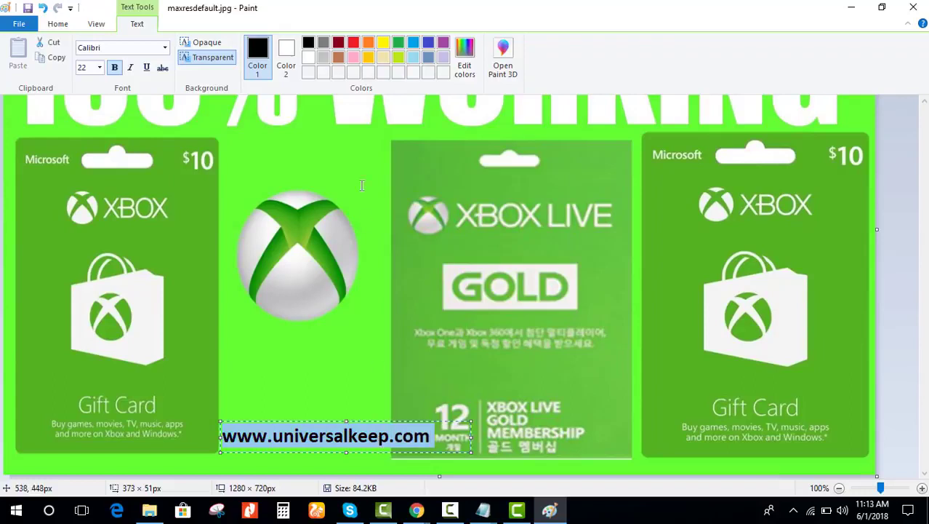
click(359, 46)
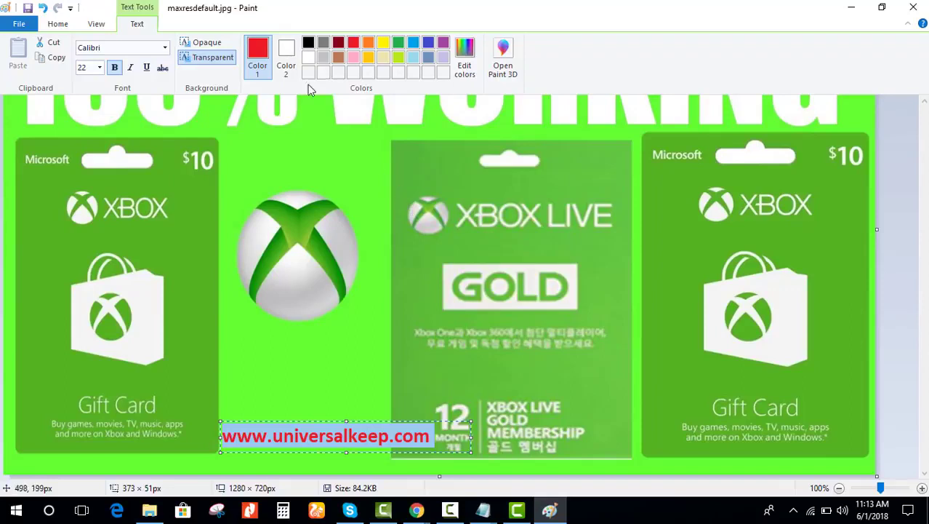
click(16, 510)
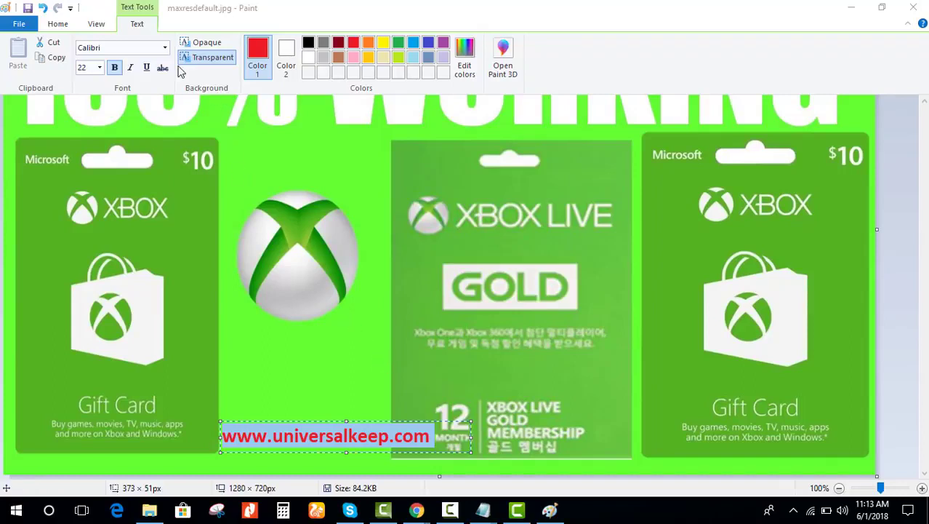
click(103, 70)
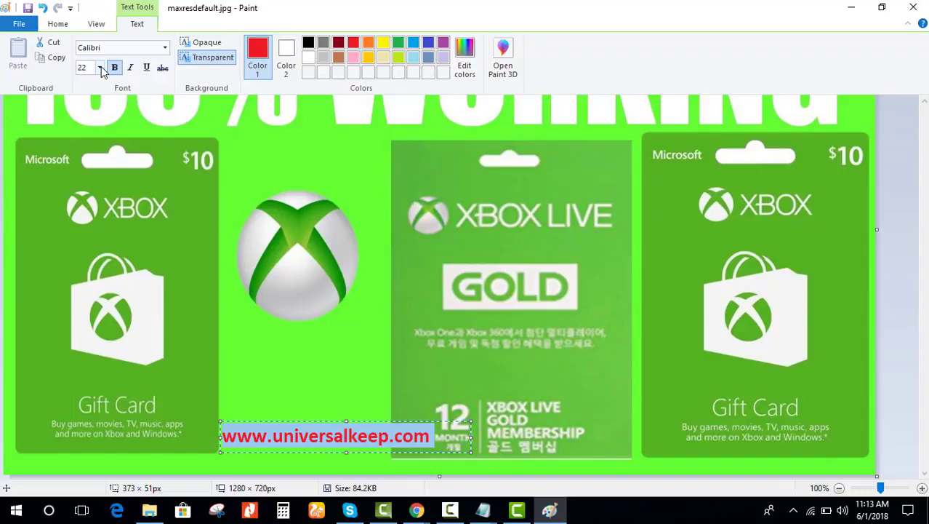
click(102, 70)
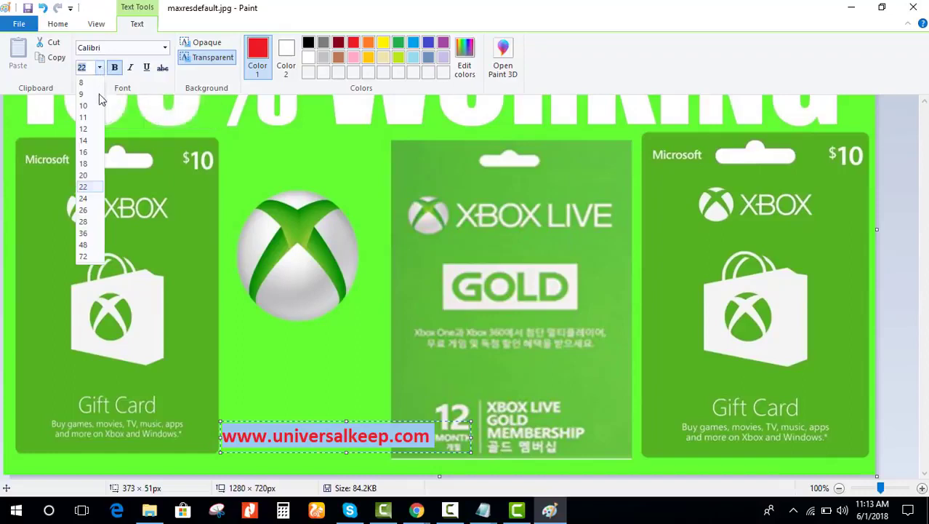
click(84, 251)
Step: Resize and reposition the text box so the full address fits on one line, then commit it
drag(414, 421, 415, 398)
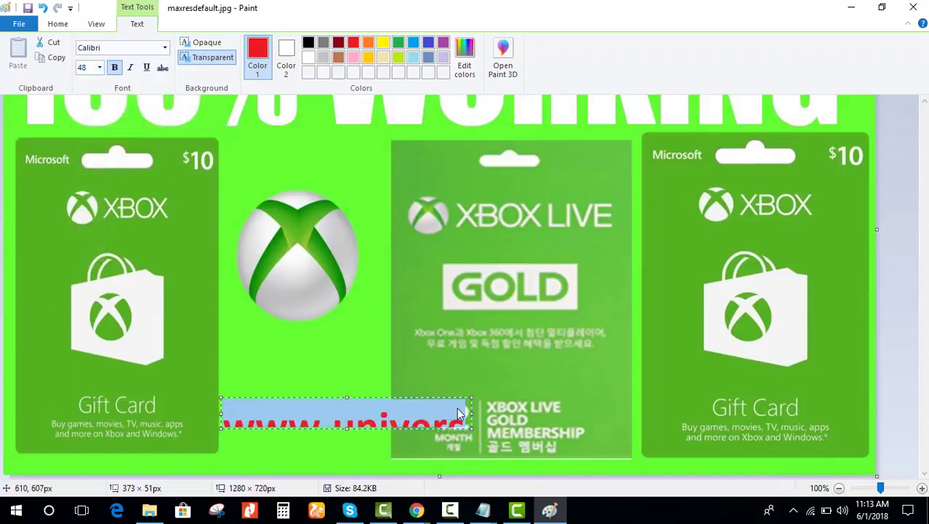
drag(472, 413, 573, 413)
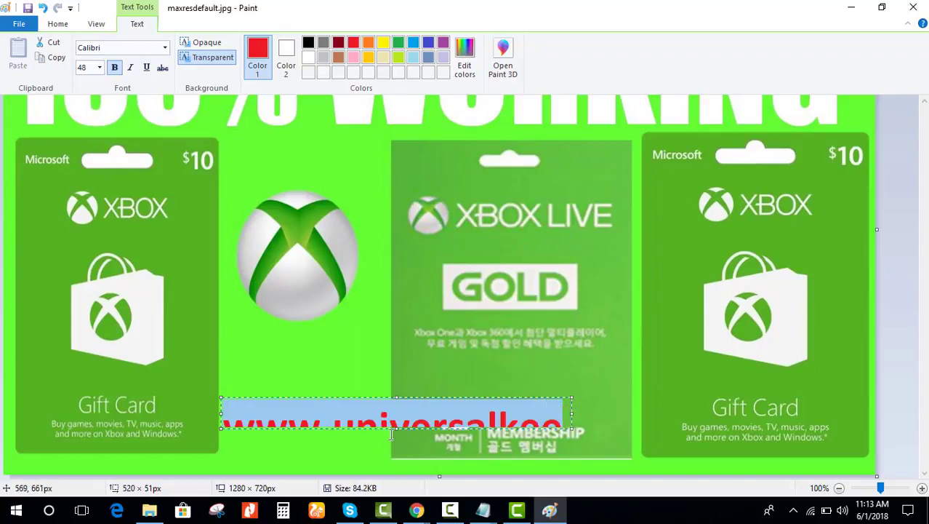
drag(396, 429, 398, 455)
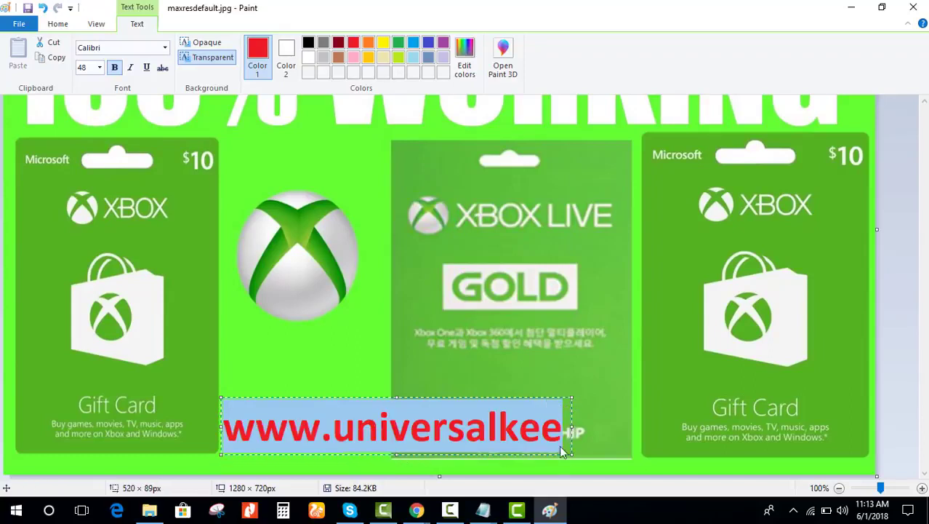
drag(573, 429, 596, 399)
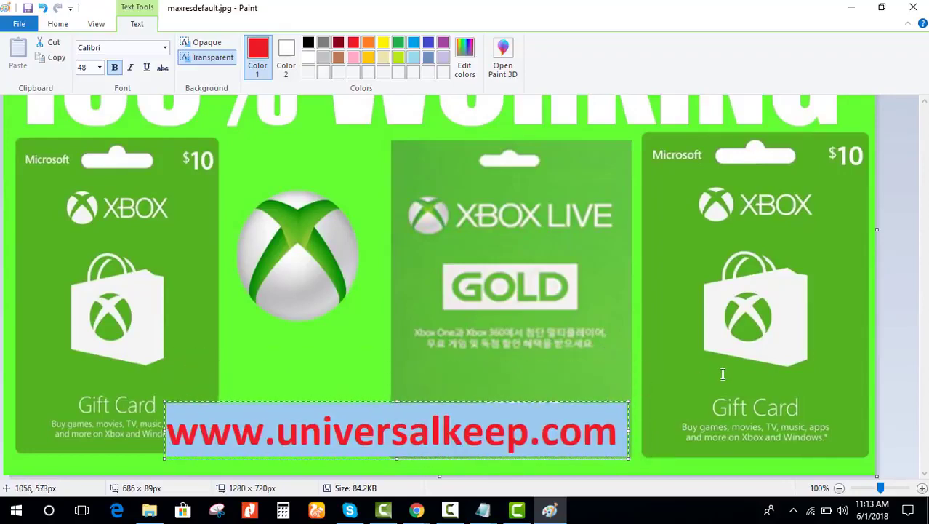
click(683, 398)
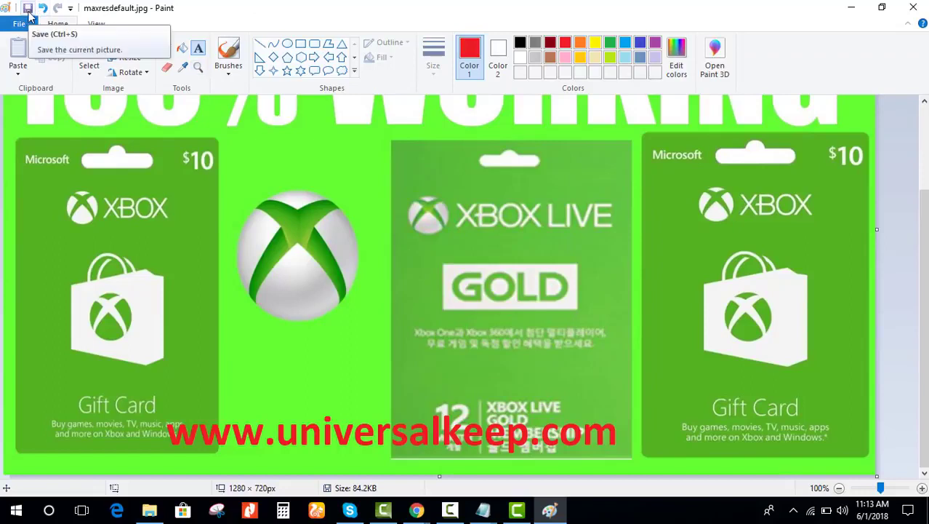
Step: Discard a trial red arrow, save the edited thumbnail and close Paint
click(313, 57)
drag(206, 198, 728, 381)
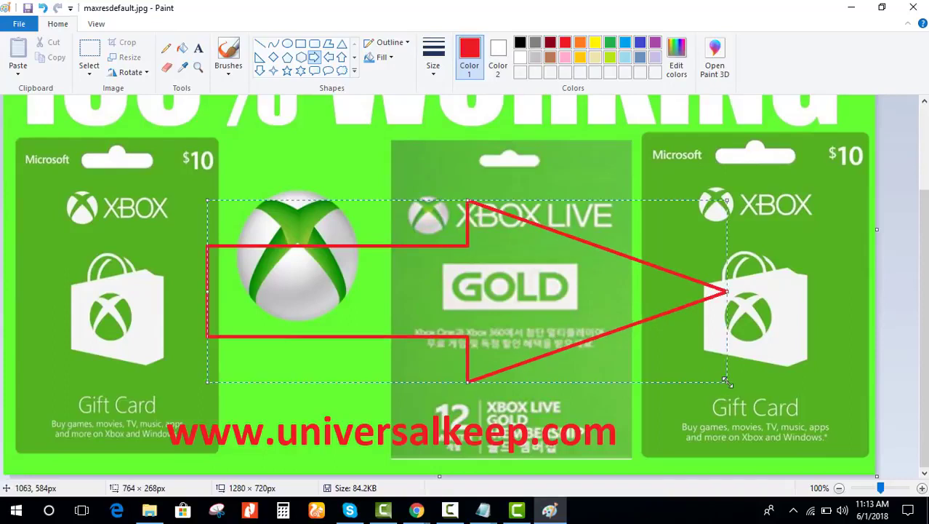
key(ctrl+z)
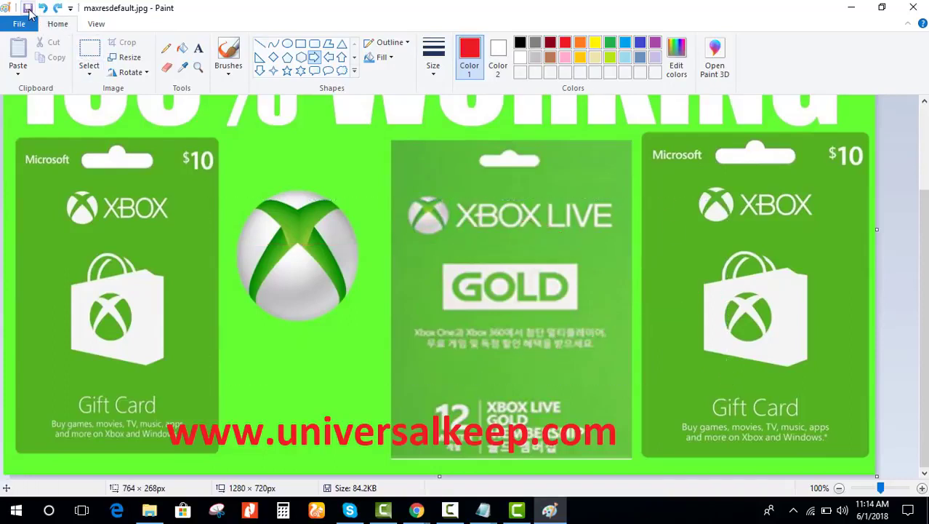
click(28, 8)
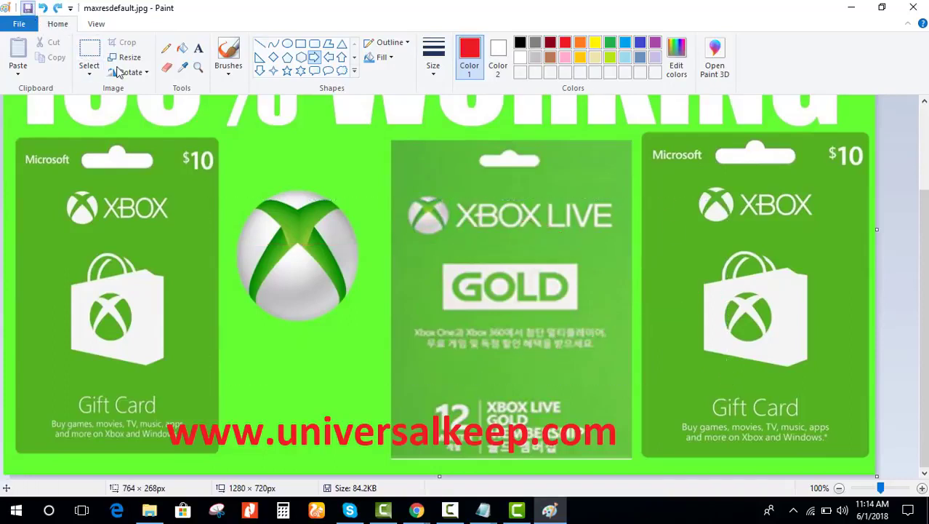
click(915, 8)
click(248, 221)
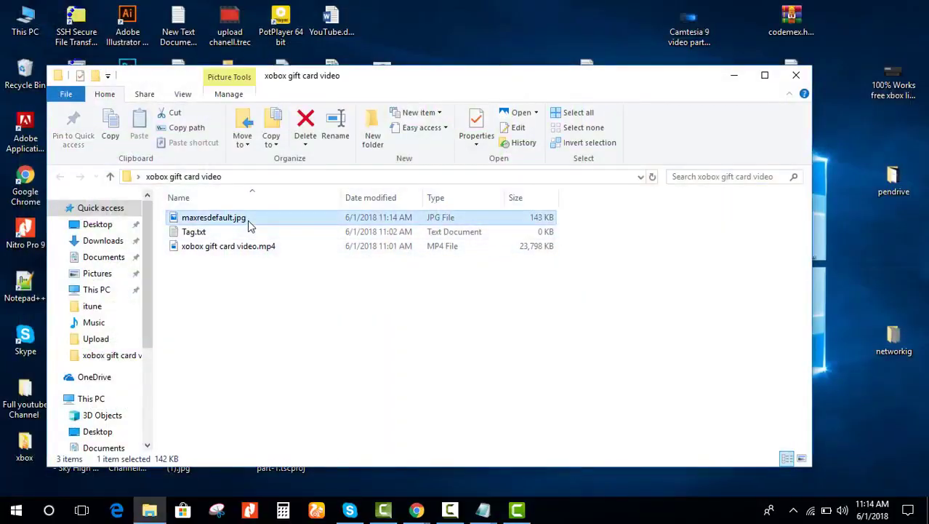
double_click(247, 221)
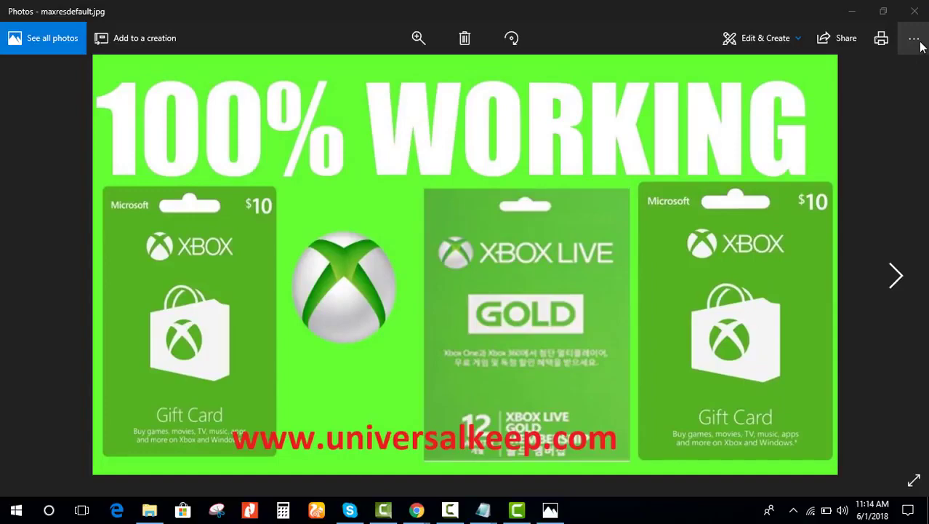
click(915, 11)
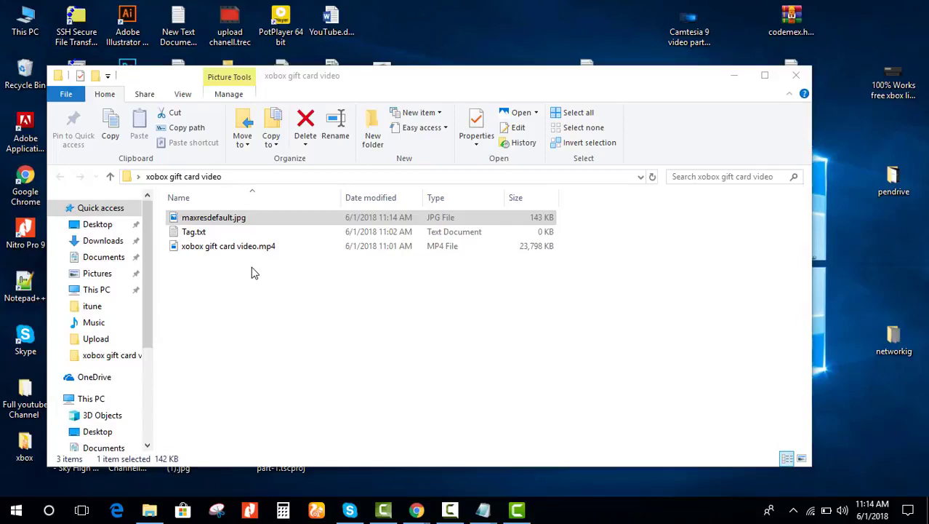
Step: Open Tag.txt and cut all the xbox keyword text from the other Tag.txt window
double_click(211, 234)
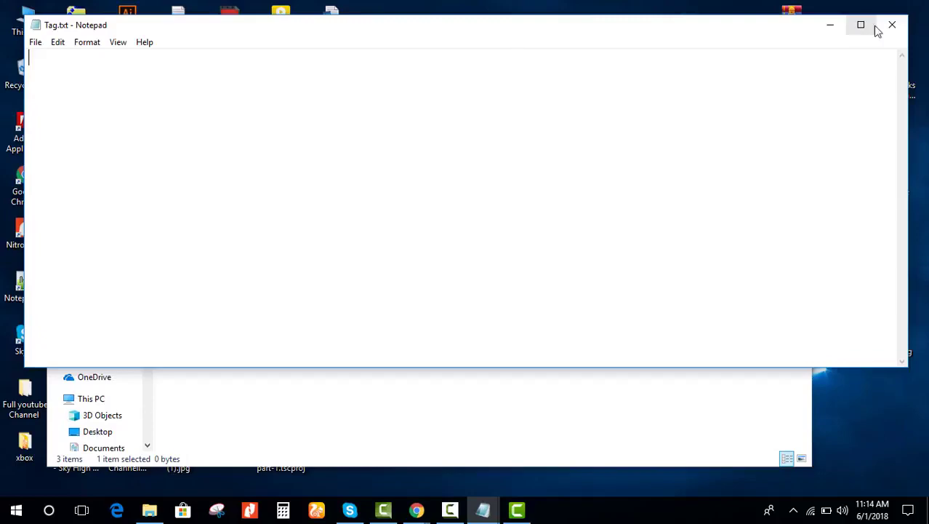
click(485, 512)
mouse_move(626, 459)
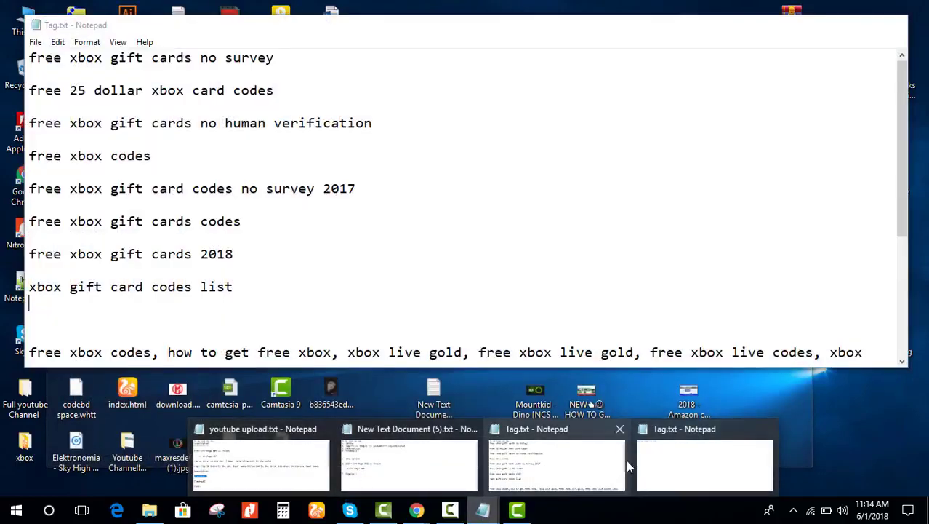
click(603, 470)
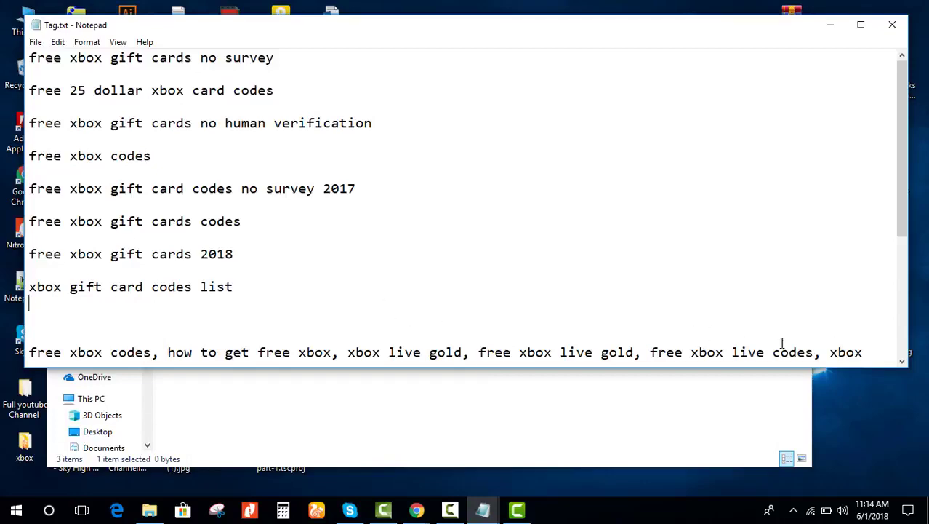
key(ctrl+a)
key(Delete)
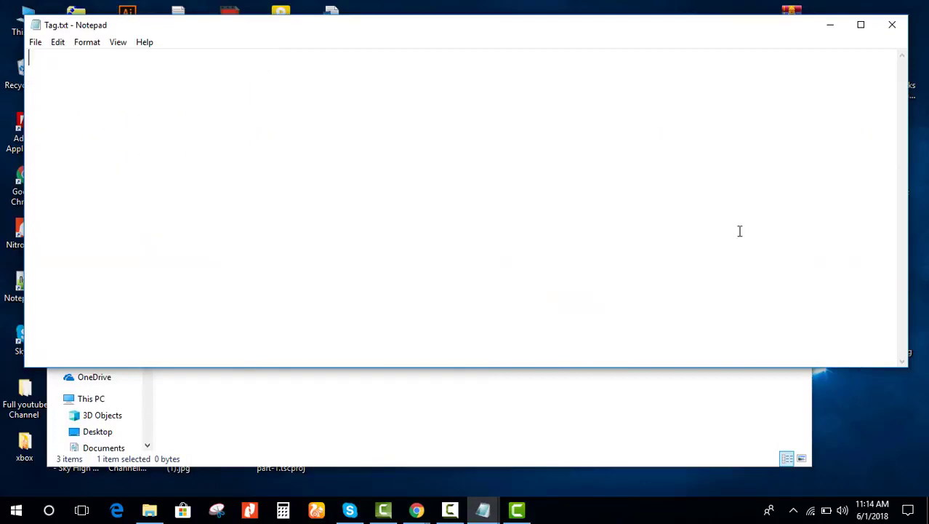
Step: Close that window without saving, reopen Tag.txt and paste the keywords in
click(892, 24)
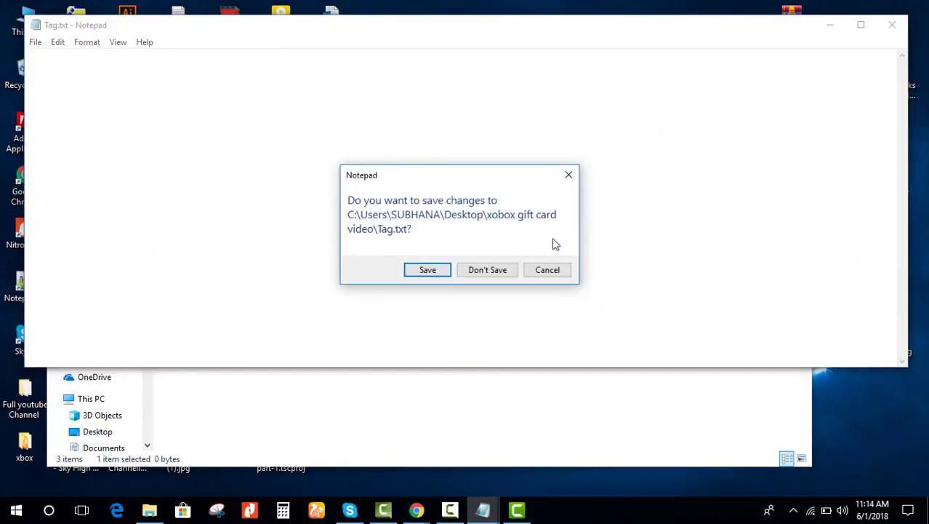
click(469, 271)
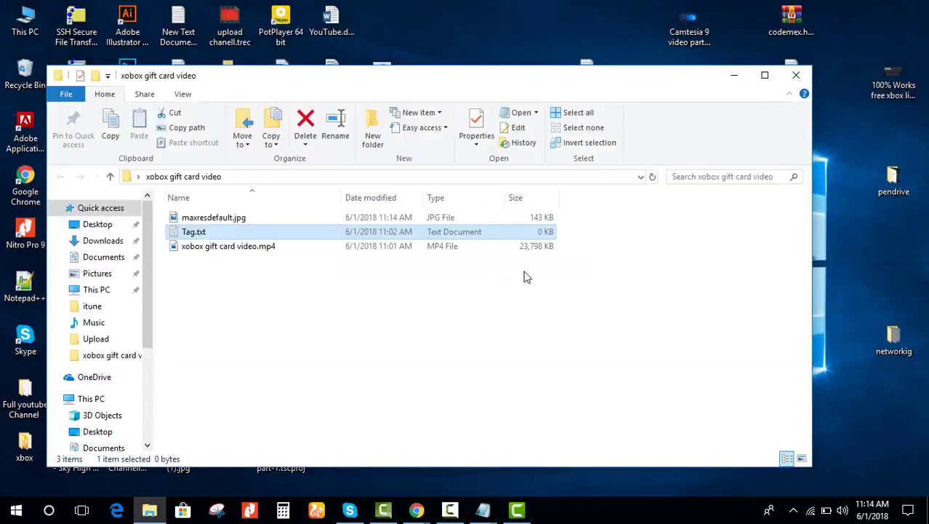
double_click(345, 234)
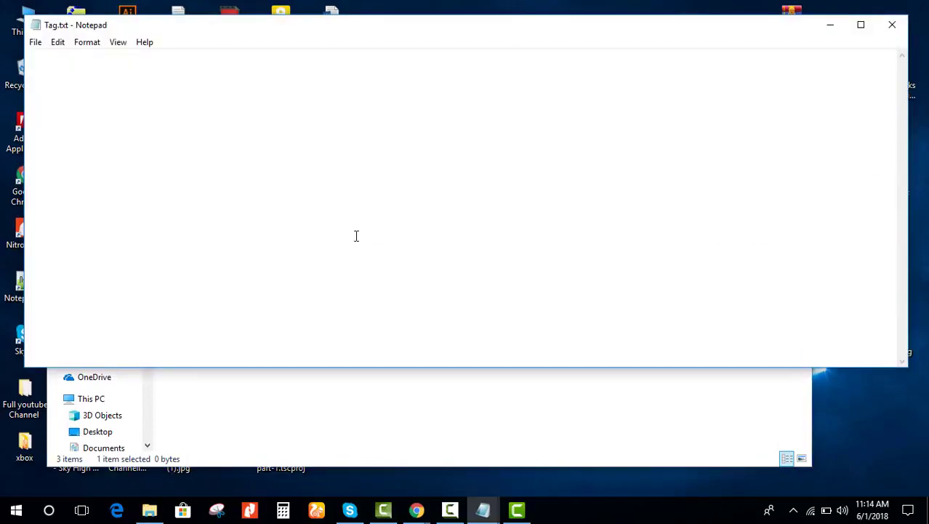
text(xbox gift card codes list    free xbox codes, how to get free xbox, xbox live gold, free xbox live gold, free xbox live codes, xbox free codes, xbox gold, xbox live codes free, xbox for free, xbox codes, xbox gift cards, how to get free gift cards, xbox one free games, free codes, best xbox one games, xbox gift card codes, free xbox, xbox, xbox one, xbox free, how to get free xbox gift cards, halo reach, free xbox 360, xbox games, xbox360, xbox on, xbox gift card, xbox free games, lookingcodes   free xbox codes, xbox free codes, xbox codes, how to get free xbox, xbox gift card, free xbox, xbox live gold, xbox gift card codes, free xbox live, xbox, how to get free xbox gift cards, xbox 360, xbox gift cards, get free xbox codes, xbox gold, xbox codes free, xbox live codes free, xbox for free, xbox free, free xbox gift card, xbox live, free xbox gift cards, xbox free games, xbox360, free xbox 360, free xbox live gold, xbox one, free xbox gift card codes, free codes, free, xbox one free games, how to get free xbox live, free xbox live codes, free xbox games, how to get free gift cards, free xbox one, free xbox card, how to get xbox codes for free, how to get)
Step: Save the keyword list into Tag.txt and reopen it maximized
click(892, 25)
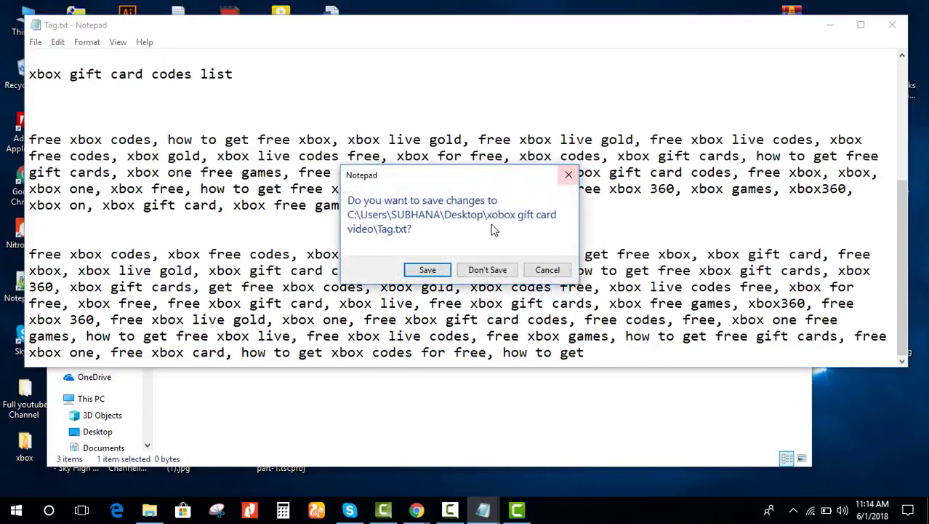
click(427, 269)
double_click(282, 231)
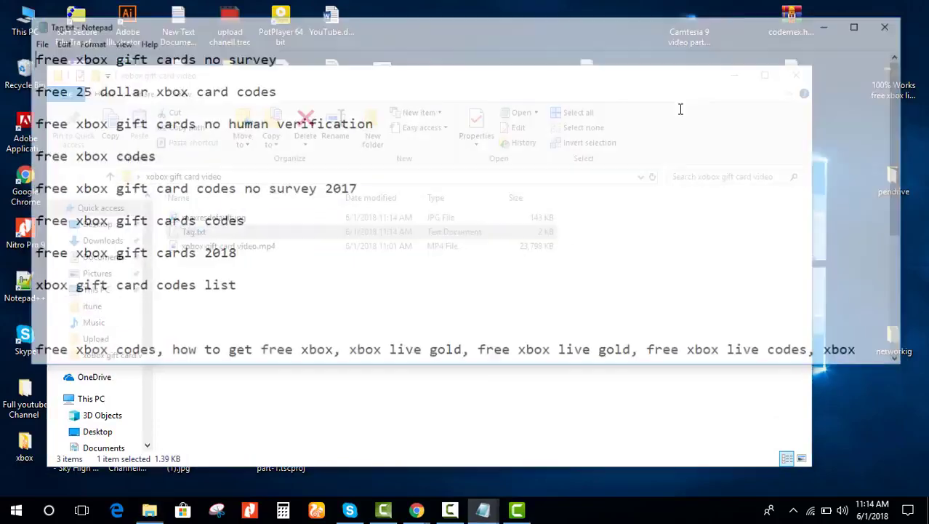
click(855, 27)
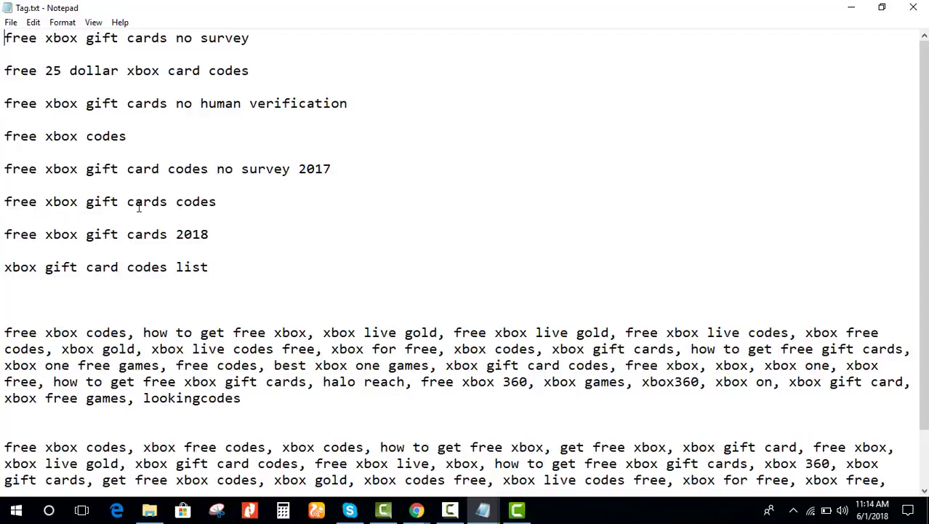
Step: Copy the phrase 'how to get free xbox' and insert blank lines above the keyword list
drag(217, 201, 5, 205)
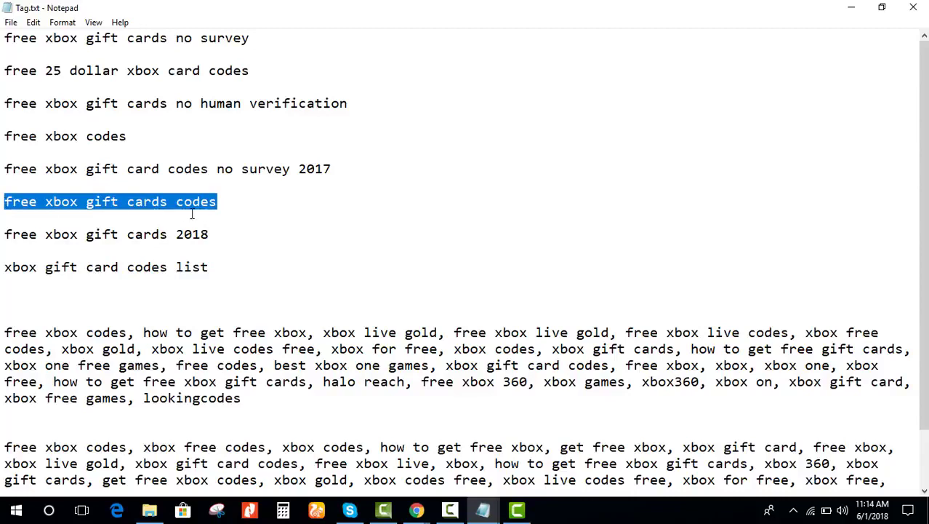
click(254, 212)
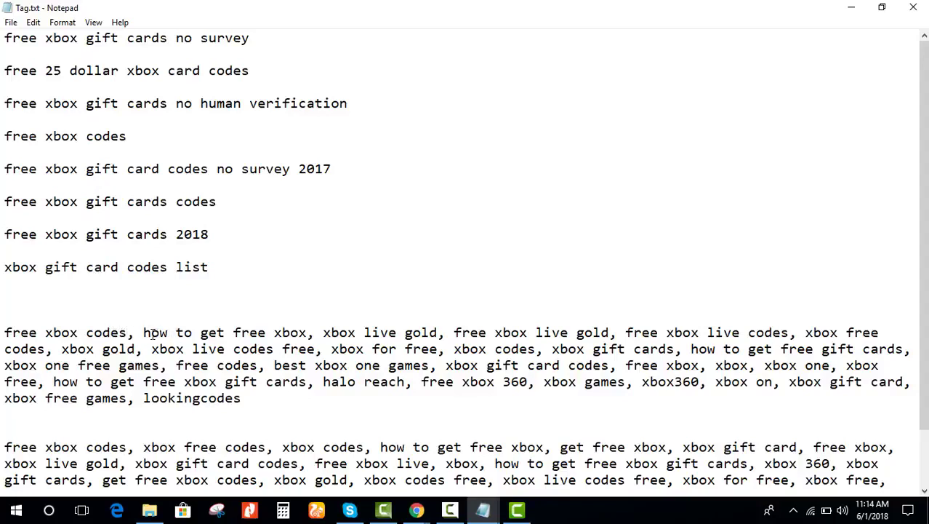
drag(144, 333, 308, 332)
key(ctrl+c)
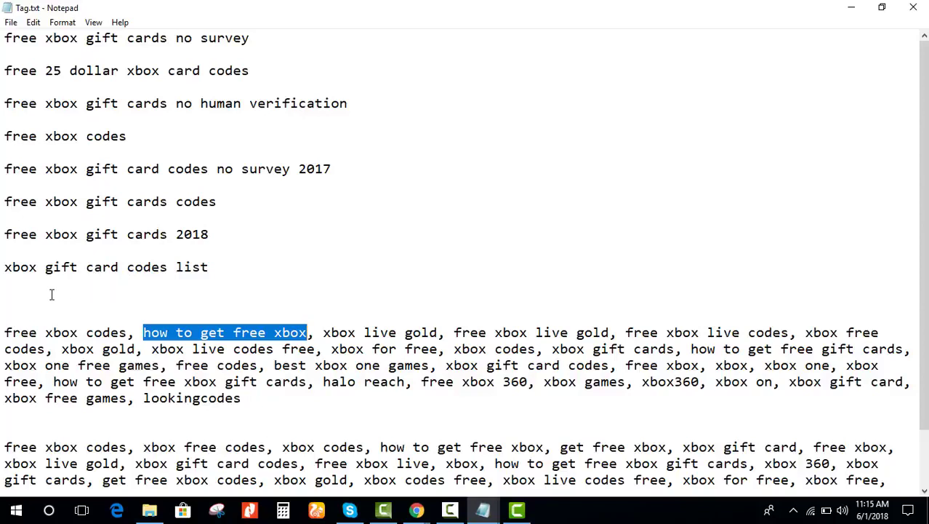
click(5, 37)
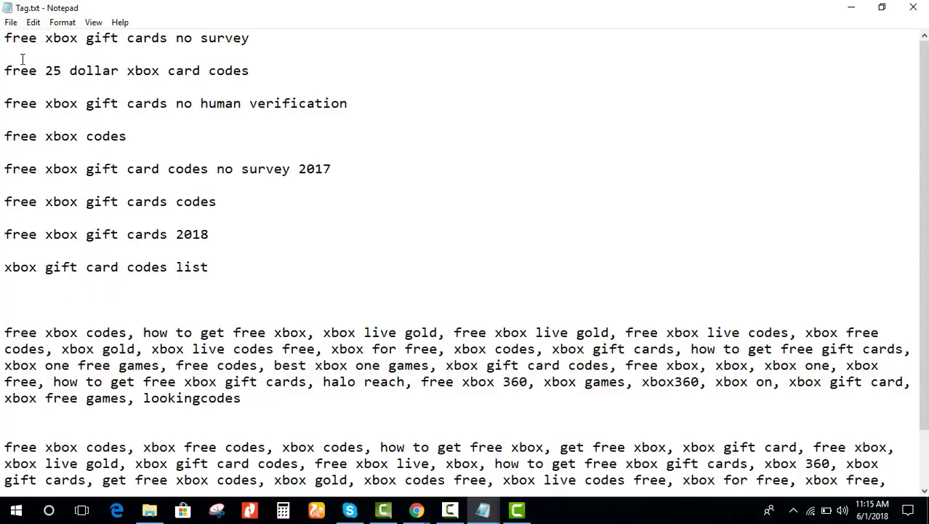
key(Return)
key(Return)
key(Return)
key(Return)
key(Return)
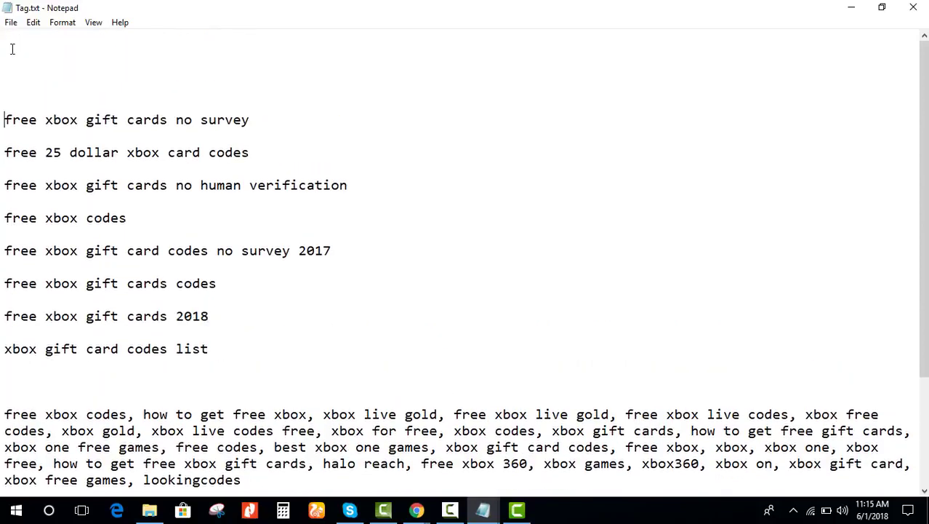
Step: Paste 'how to get free xbox' as the top title line and review 'free xbox live gold'
key(ctrl+v)
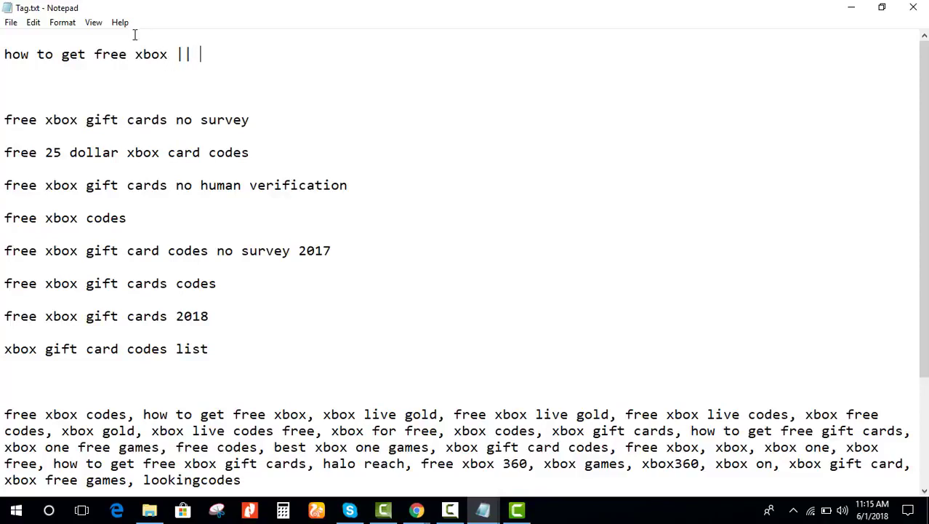
scroll(431, 286, down, 3)
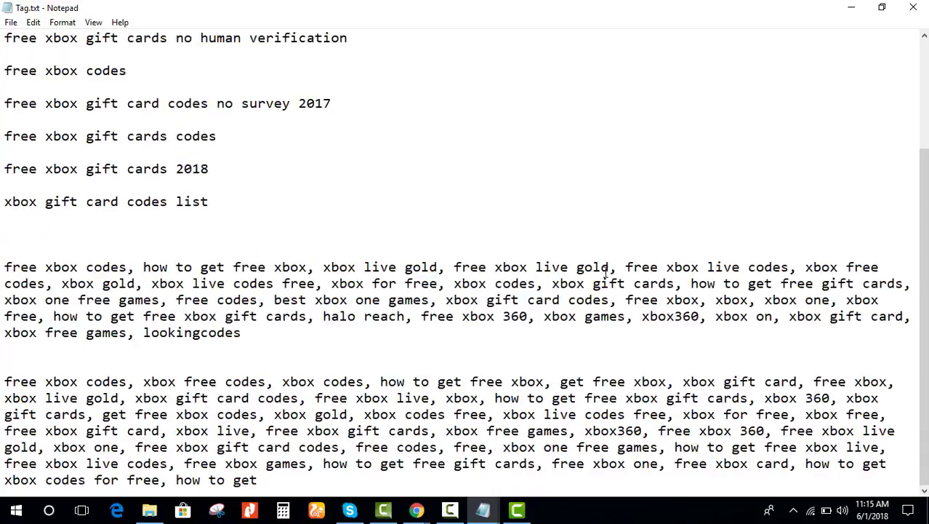
drag(611, 267, 456, 262)
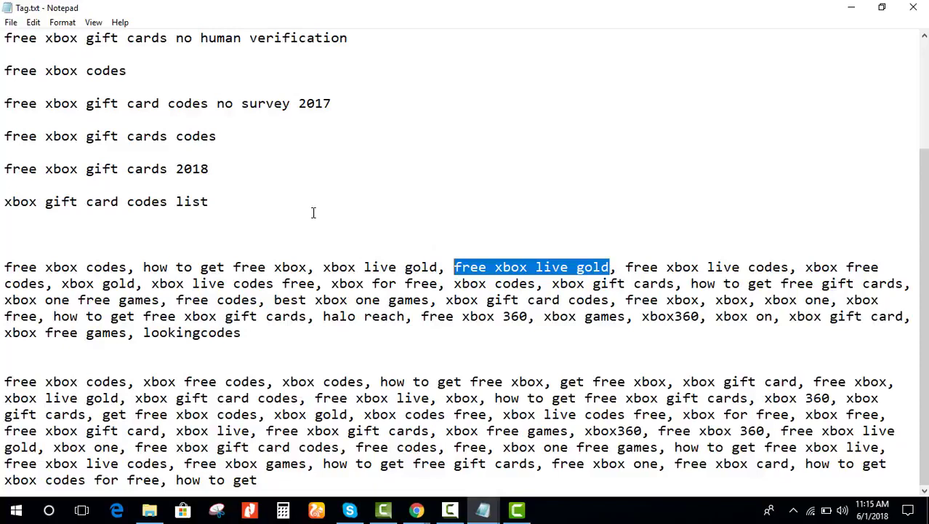
scroll(237, 191, up, 3)
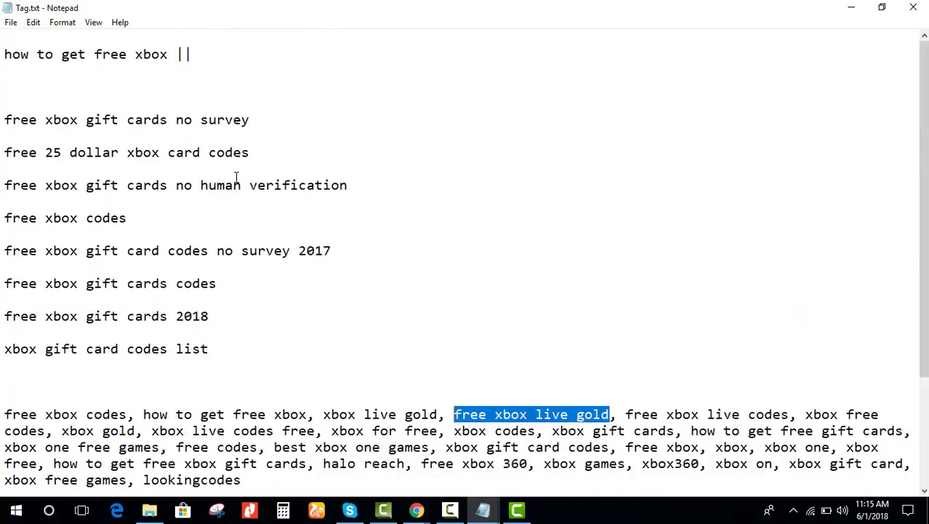
click(242, 56)
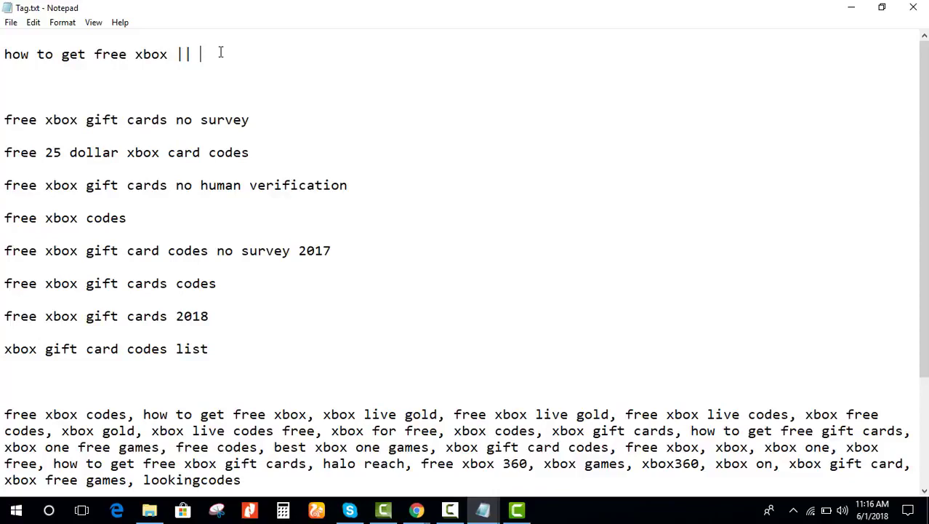
Step: Select the tag 'xbox games' from the keyword list to add to the title
double_click(86, 56)
click(95, 57)
shift+click(128, 54)
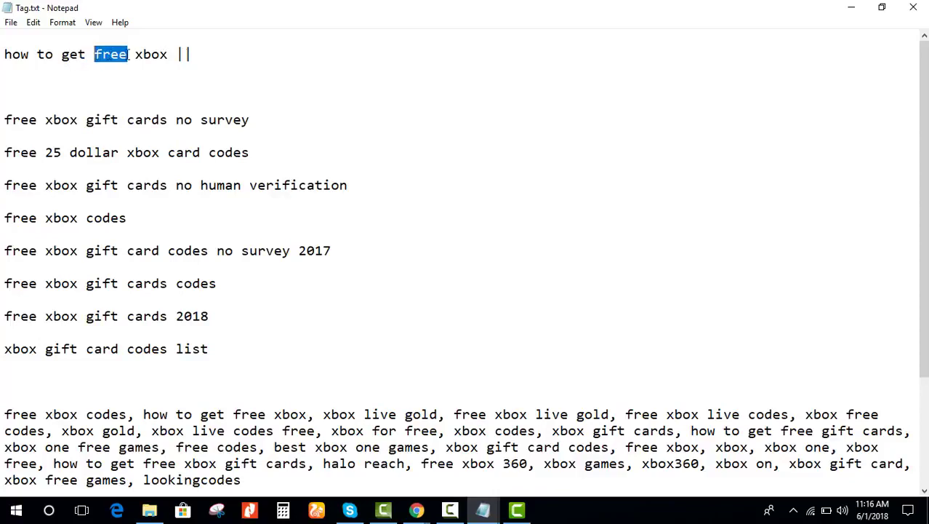
click(128, 56)
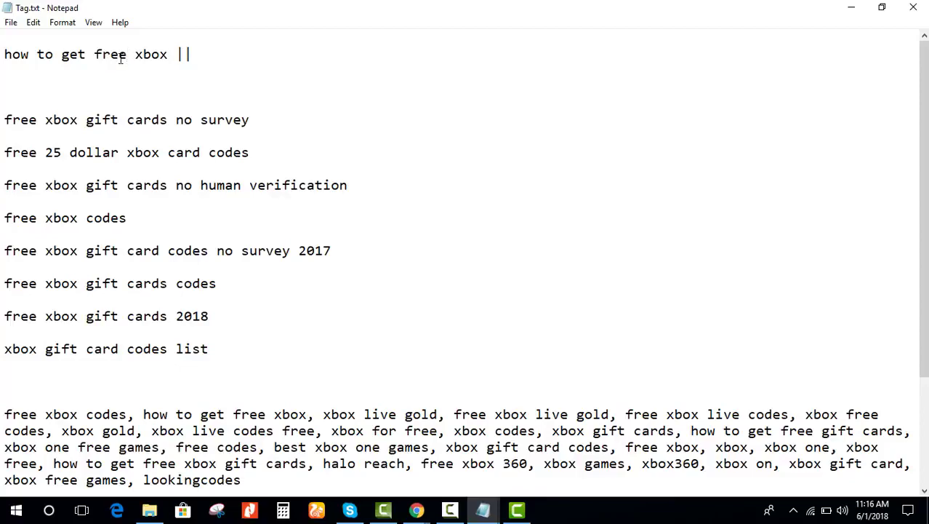
scroll(121, 59, down, 1)
scroll(121, 59, down, 2)
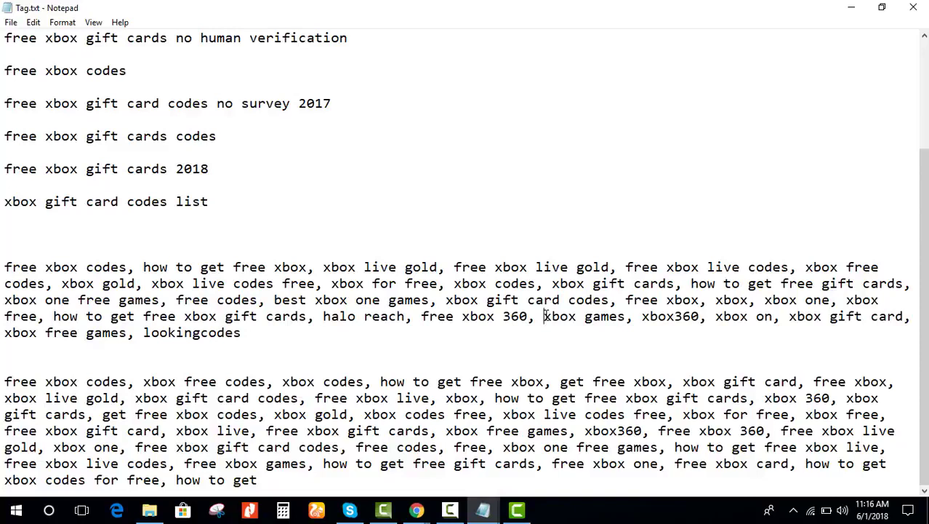
drag(544, 316, 627, 315)
key(ctrl+c)
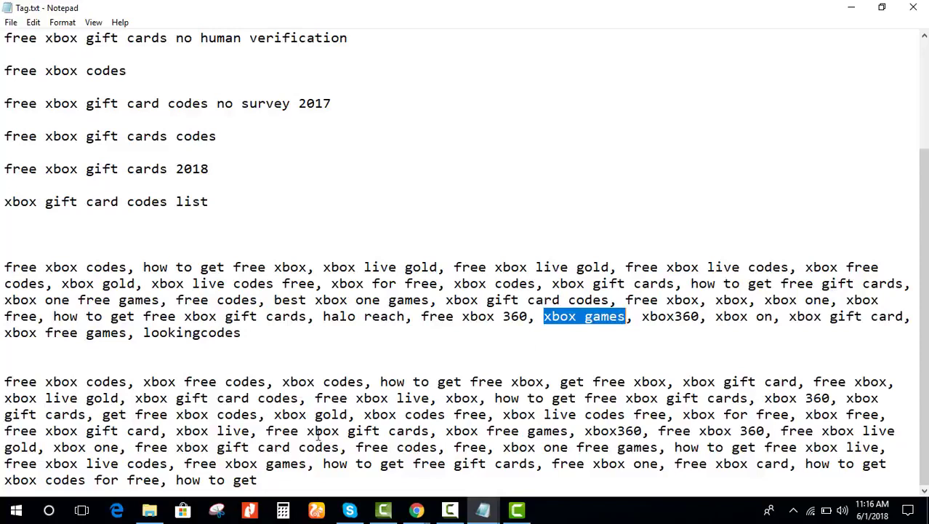
scroll(329, 66, up, 3)
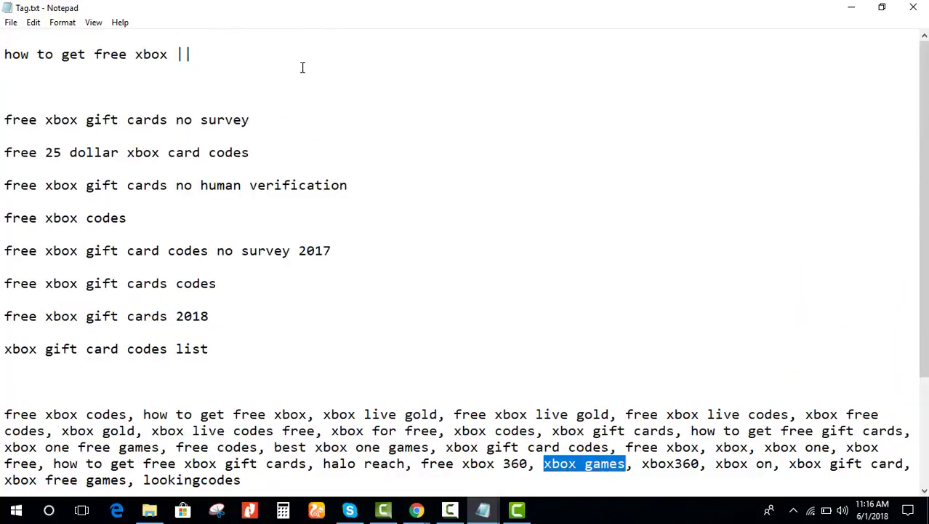
Step: Paste 'xbox games' onto the title line and trim it to just 'games'
click(254, 51)
key(ctrl+v)
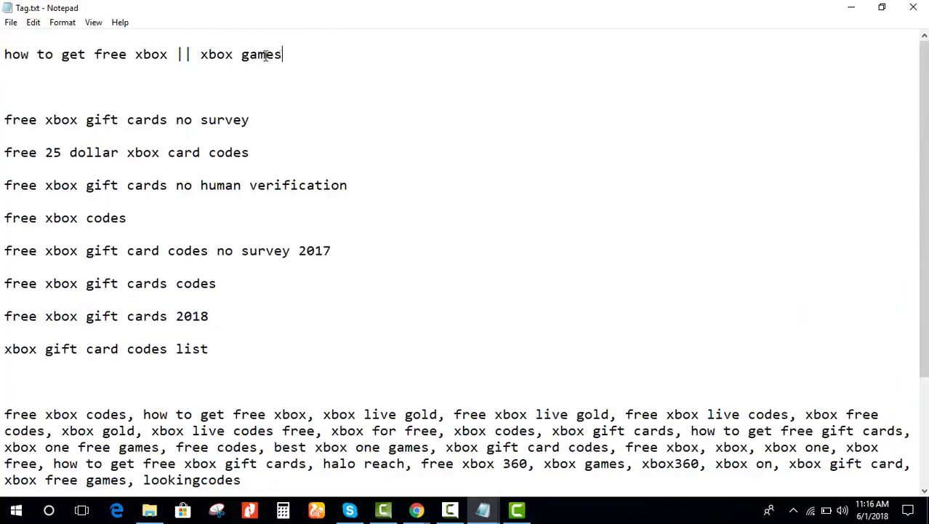
drag(242, 56, 198, 58)
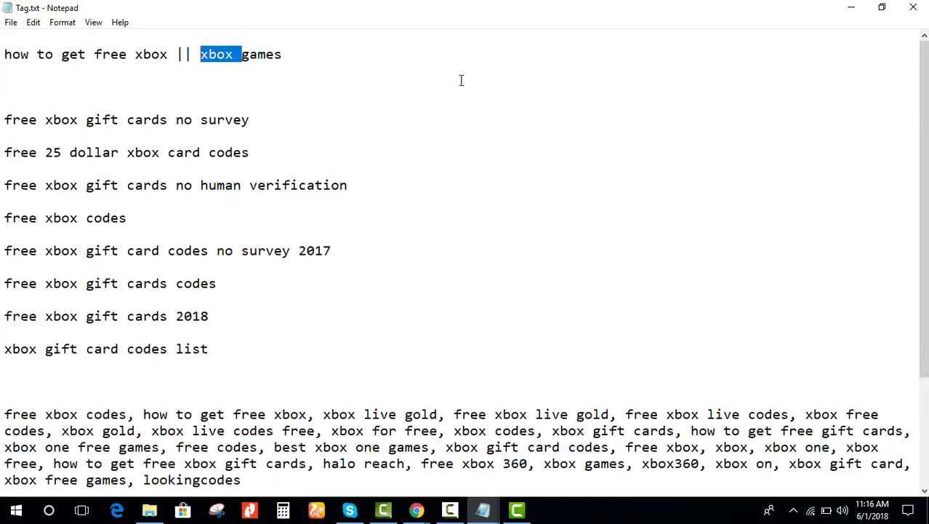
key(Delete)
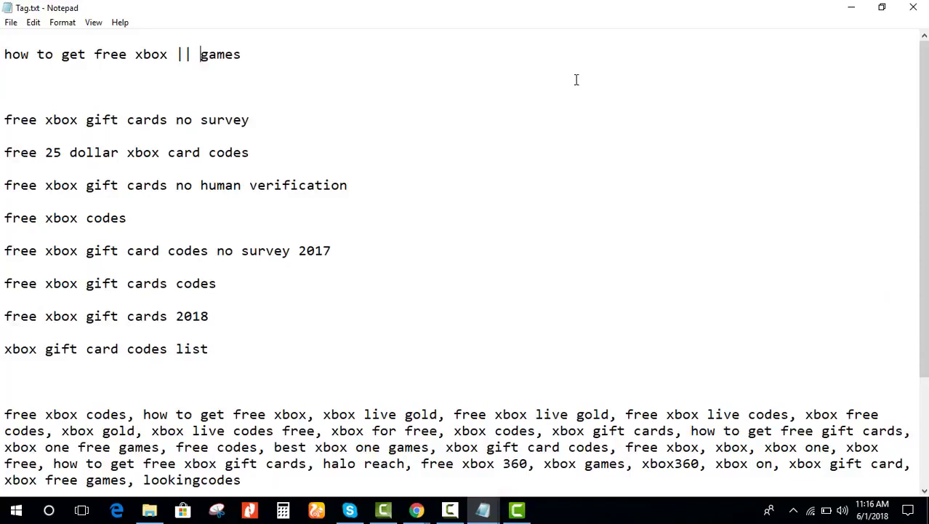
key(End)
key(Down)
Step: Append 'cards || xbox cupon' to the title line, dropping the year 2018
text(cards || xbox c)
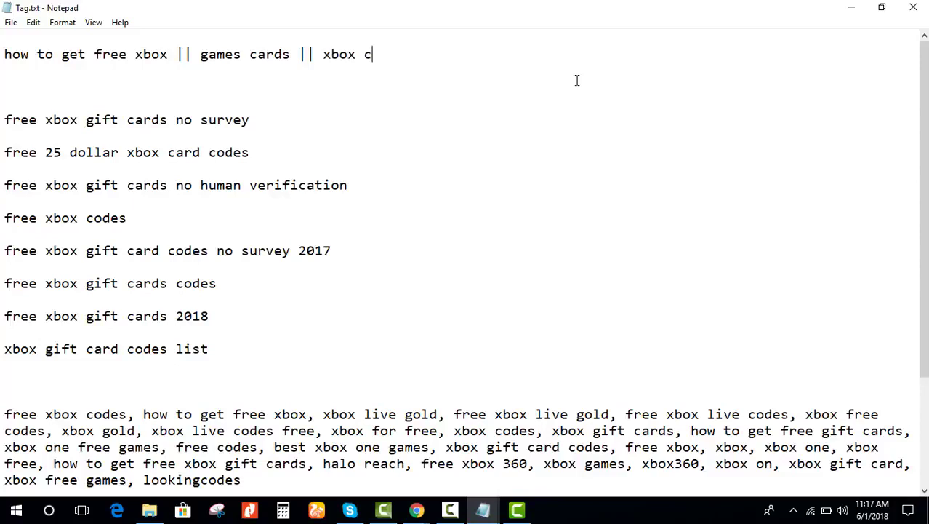
text(upon 2018)
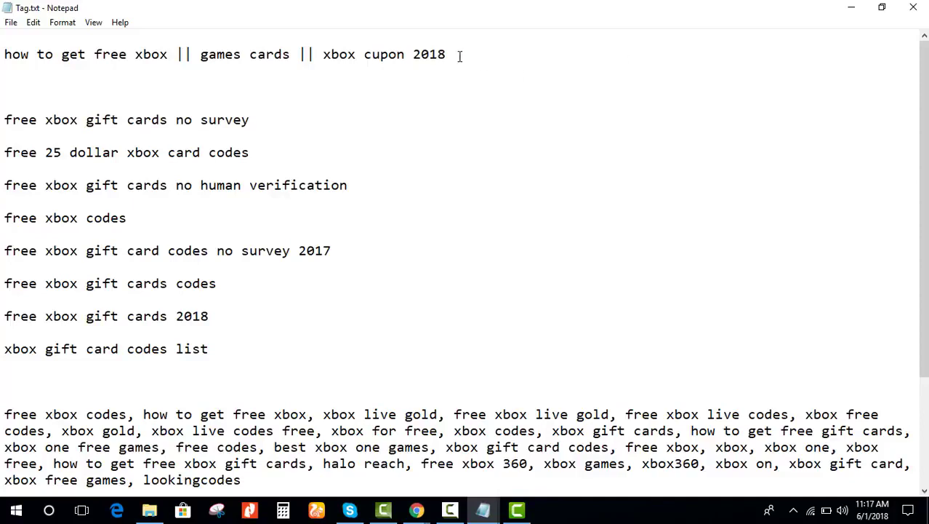
drag(458, 56, 406, 54)
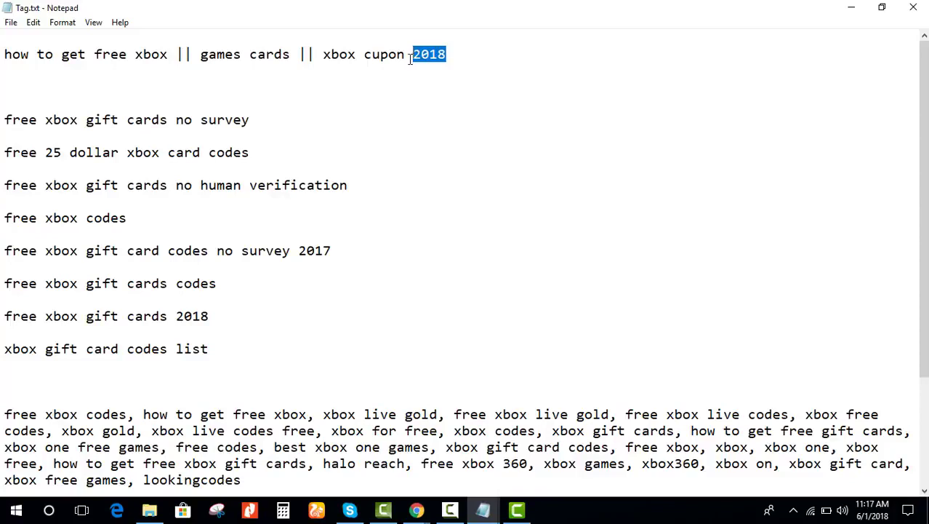
key(BackSpace)
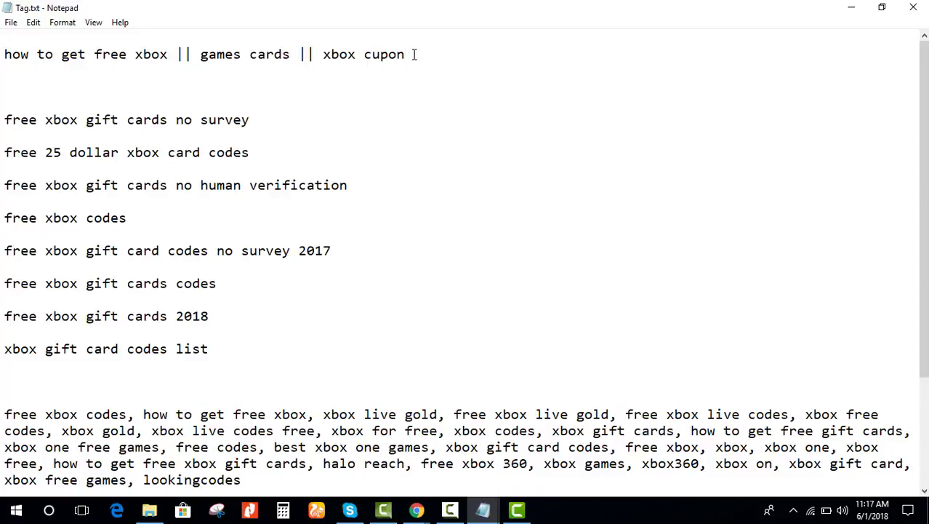
Step: Select the finished title line 'how to get free xbox || games cards || xbox cupon' to check it
click(80, 98)
click(14, 65)
drag(14, 65, 8, 57)
click(336, 45)
click(152, 76)
click(4, 54)
key(shift+End)
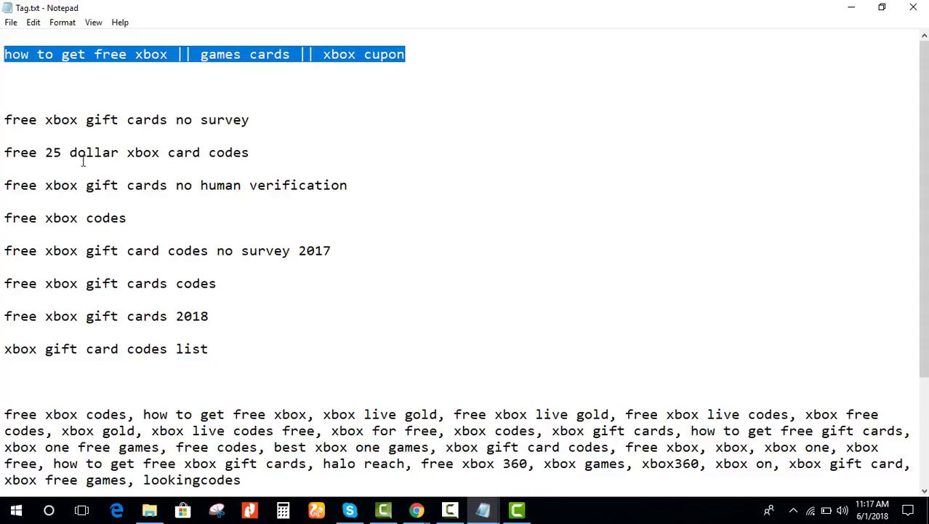
click(108, 138)
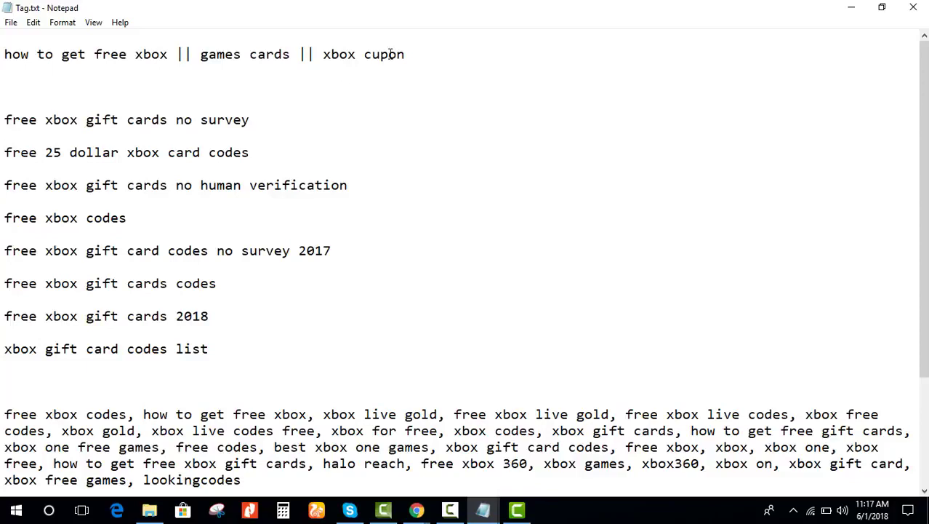
drag(406, 54, 373, 54)
click(3, 58)
key(shift+End)
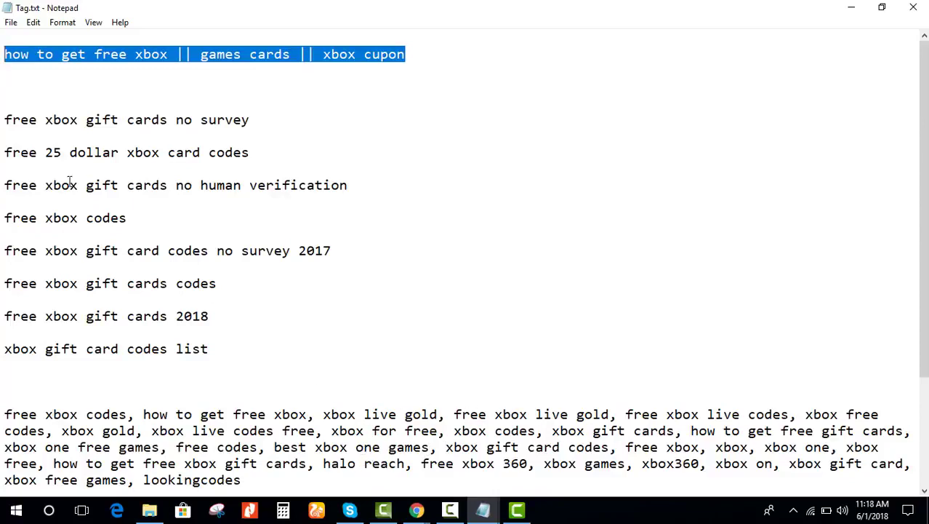
click(4, 53)
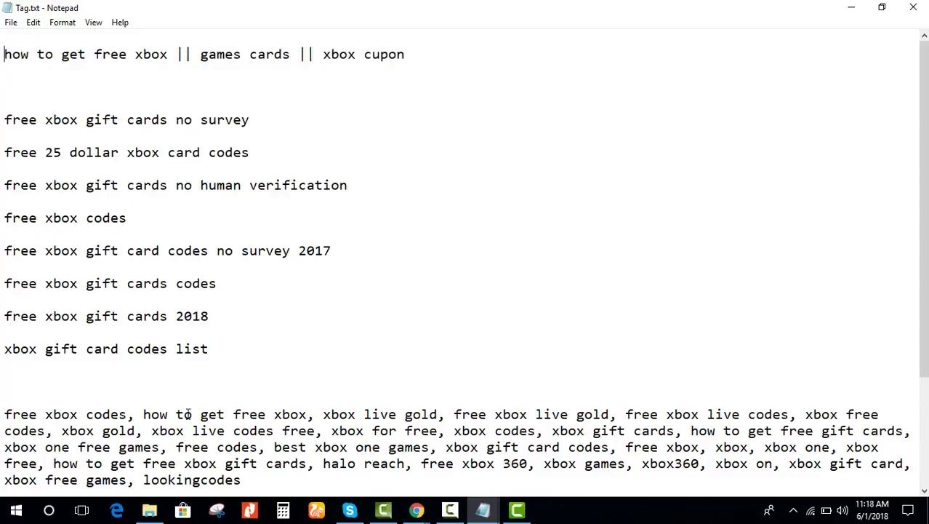
Step: Prefix the title line with 'Tittle:' and capitalise 'How'
text(T)
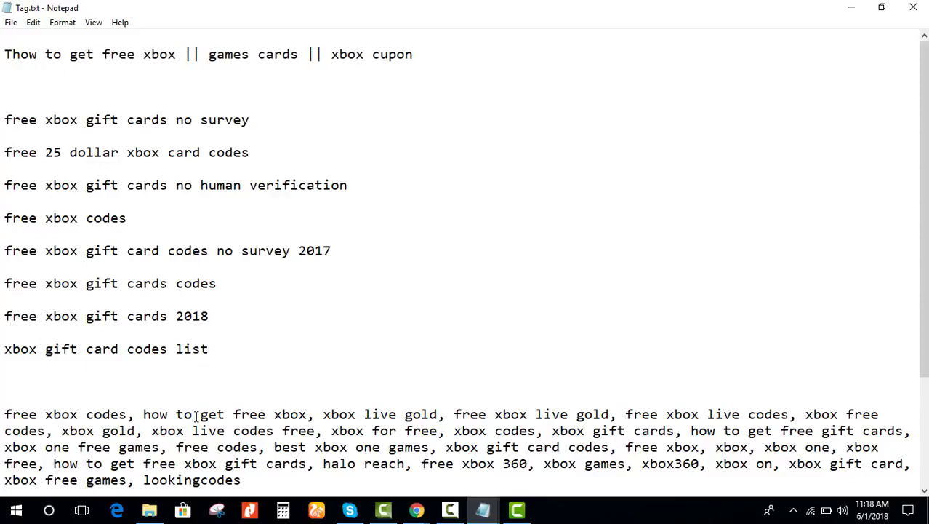
text(ittle:)
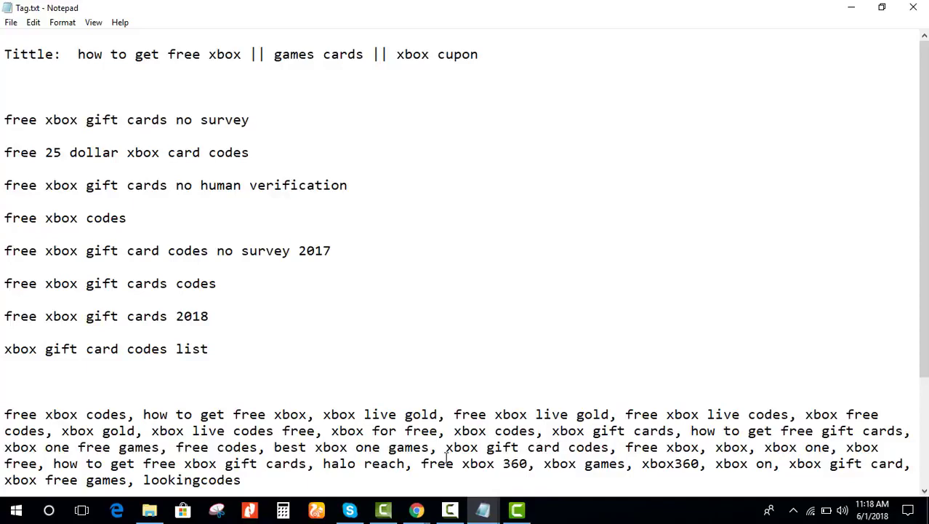
drag(480, 57, 79, 56)
click(80, 55)
key(Delete)
text(H)
Step: Copy the title text and add a blank line beneath it
drag(481, 57, 73, 56)
click(170, 55)
drag(482, 55, 78, 56)
key(ctrl+c)
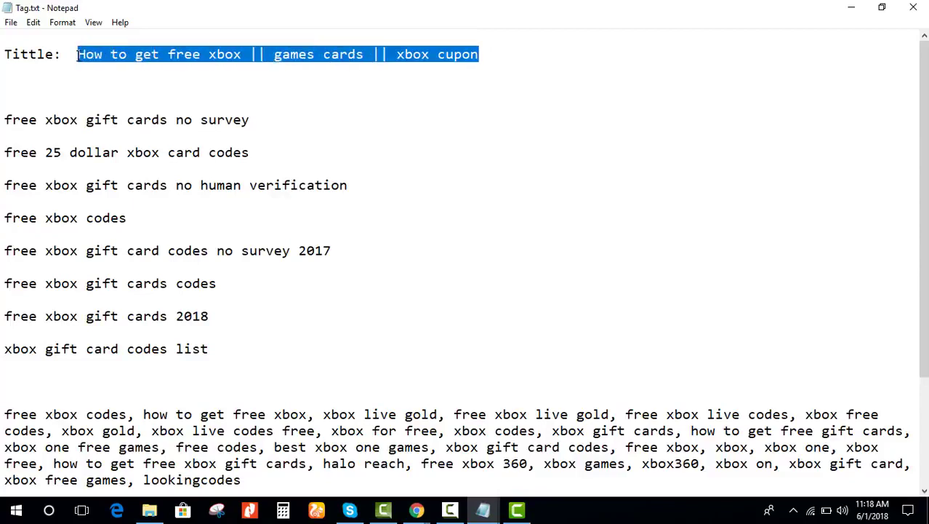
click(530, 67)
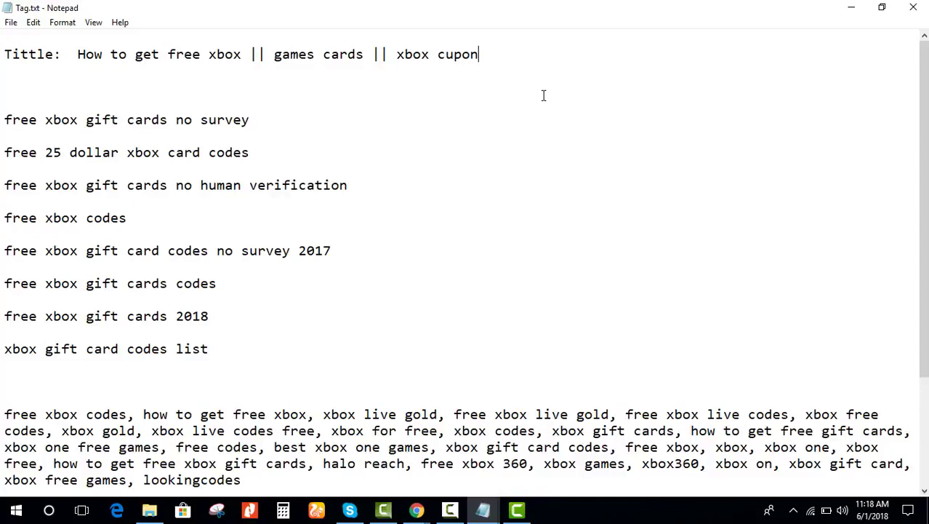
key(Return)
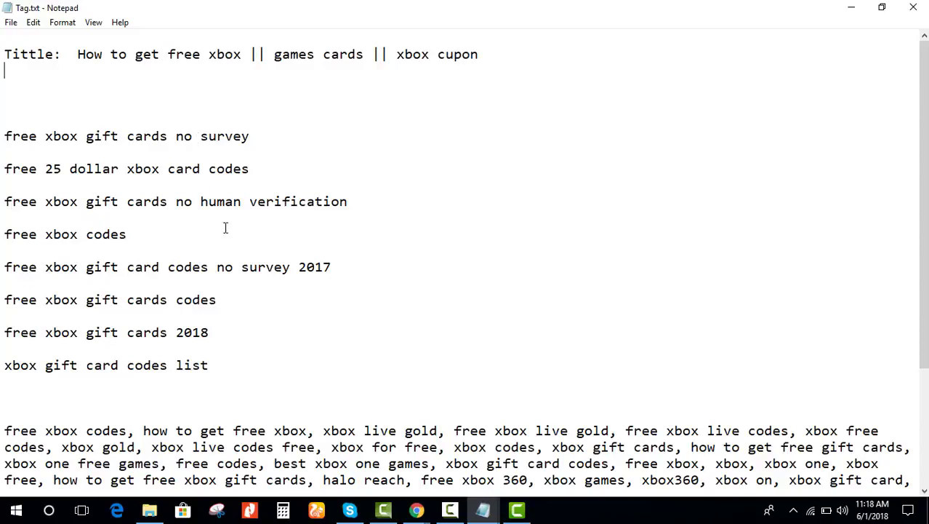
Step: Paste the copied title onto a new line below the Tittle line
key(ctrl+v)
click(2, 78)
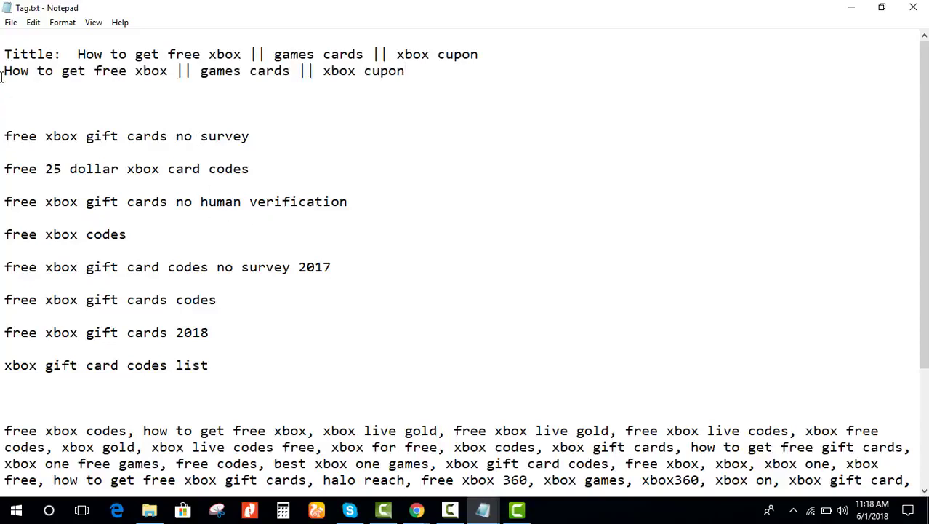
key(Return)
key(Return)
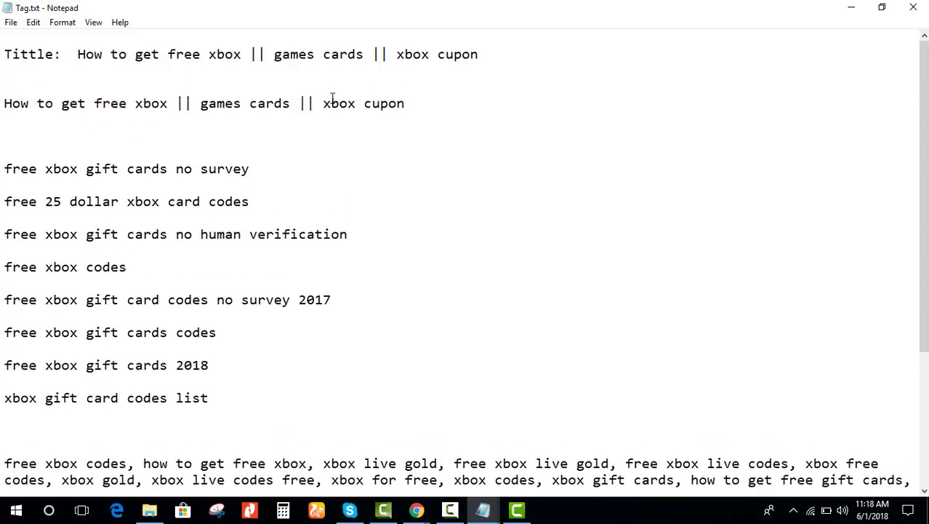
click(415, 103)
shift+click(5, 104)
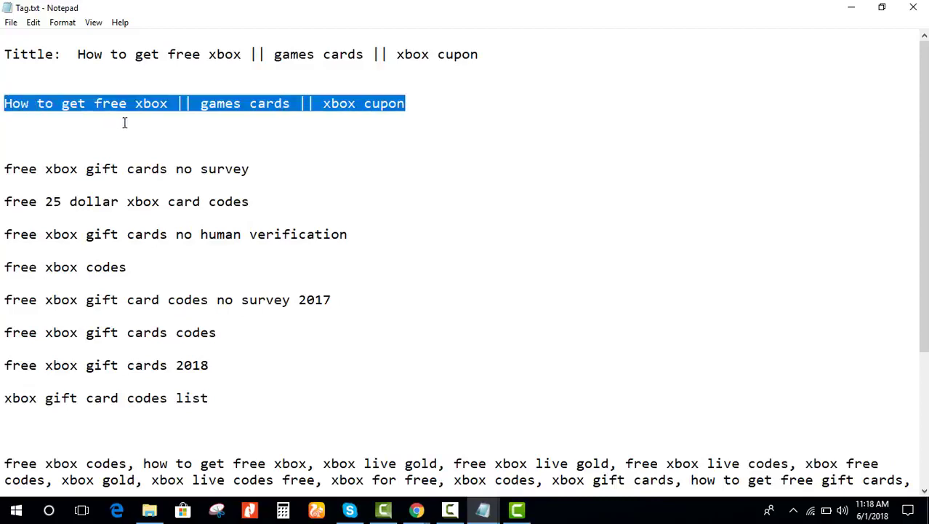
Step: Replace the || separators with commas: 'How to get free xbox, games cards, xbox cupon'
click(316, 103)
key(BackSpace)
key(BackSpace)
key(BackSpace)
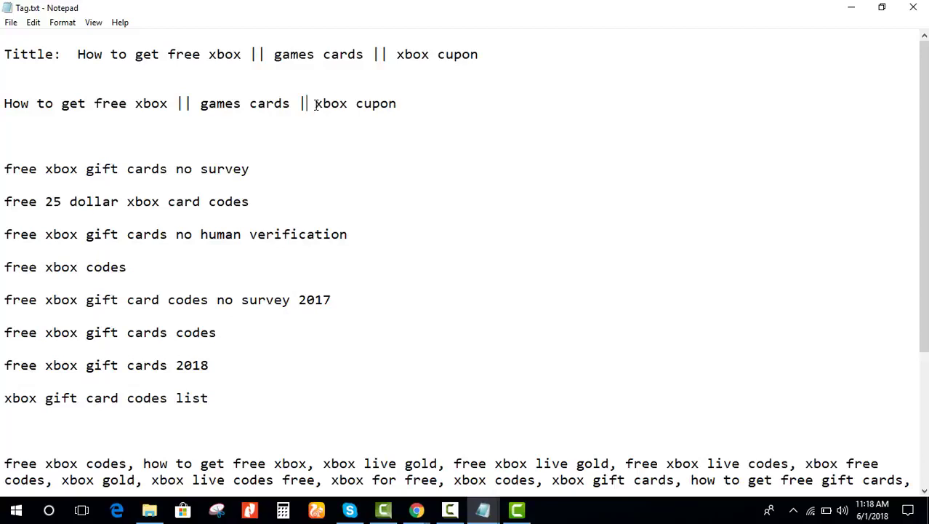
key(BackSpace)
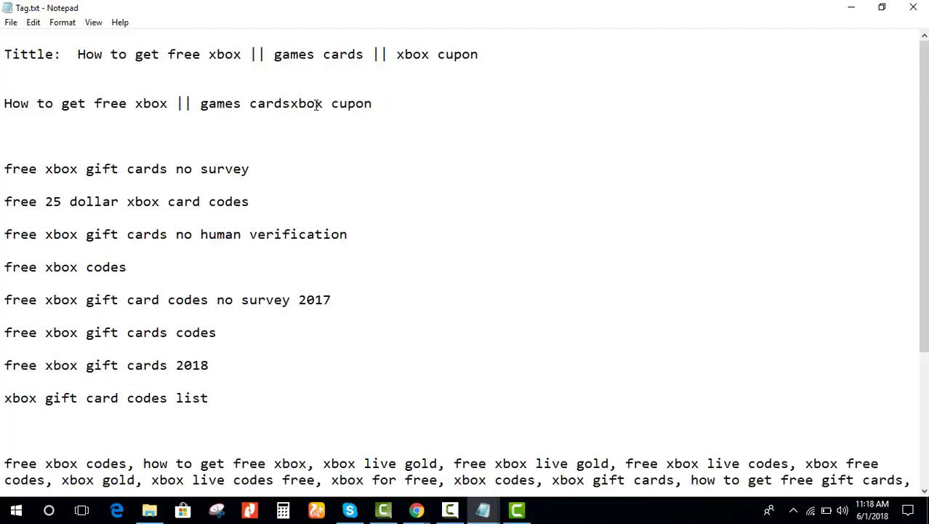
text(,)
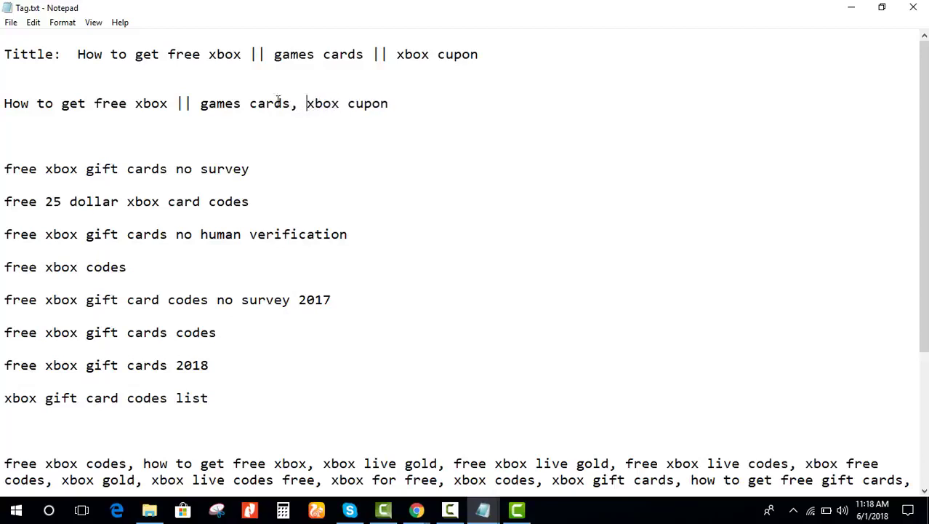
drag(201, 105, 168, 103)
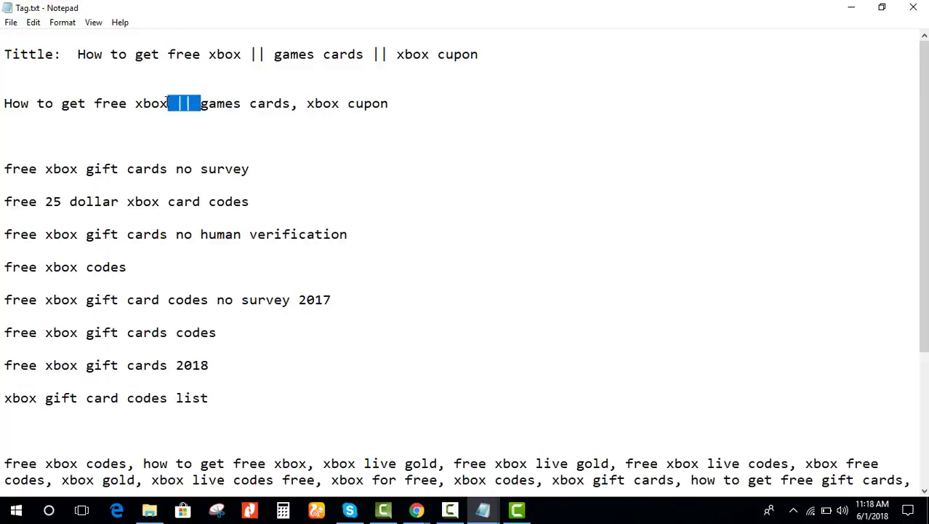
text(,)
drag(376, 104, 52, 94)
click(383, 135)
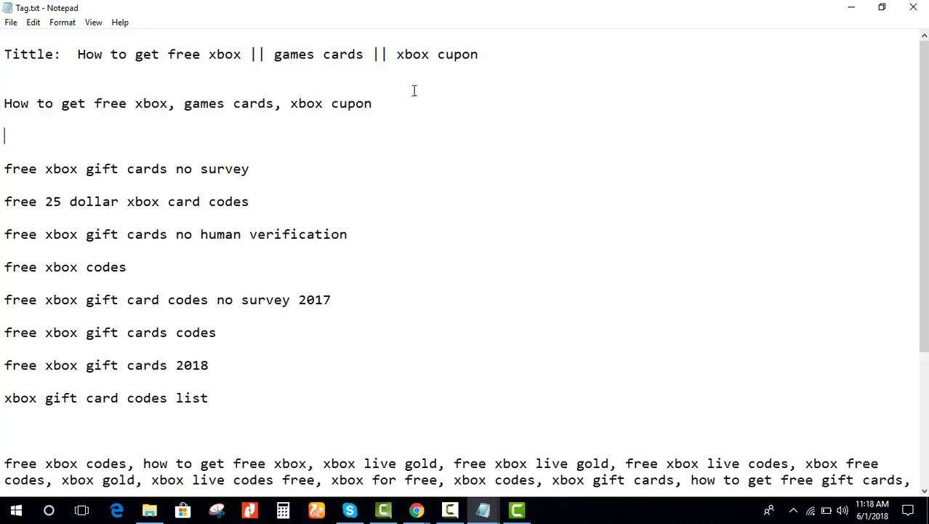
drag(478, 55, 77, 54)
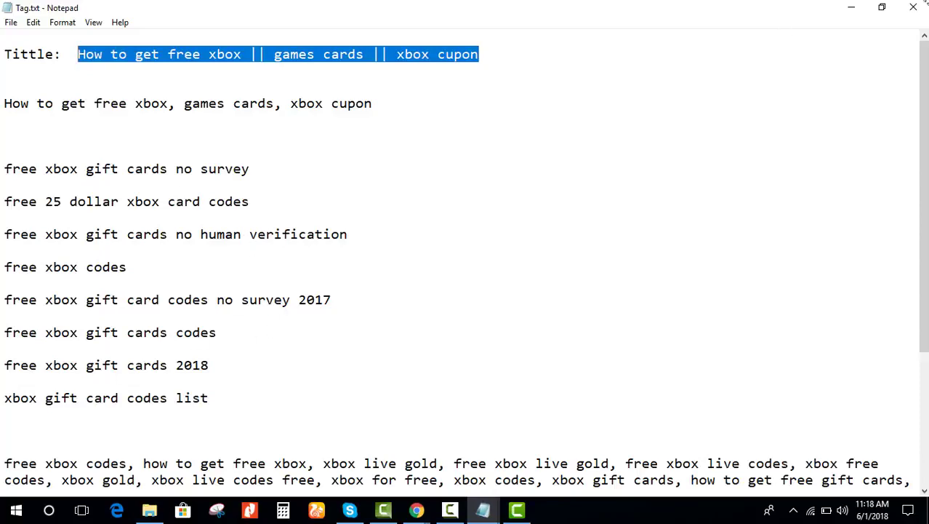
Step: Minimize Notepad and bring up the old browser, checking its free iPhone X and Xbox gift card tabs
click(855, 7)
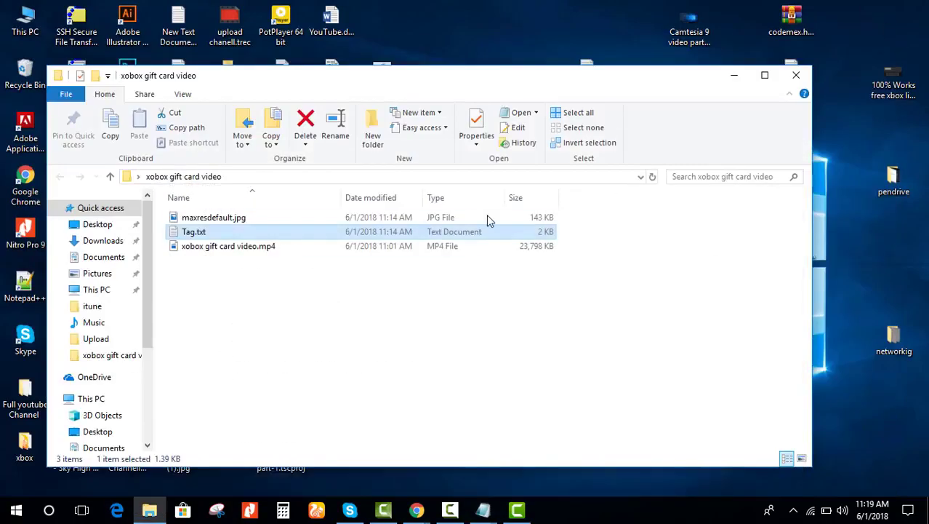
mouse_move(417, 509)
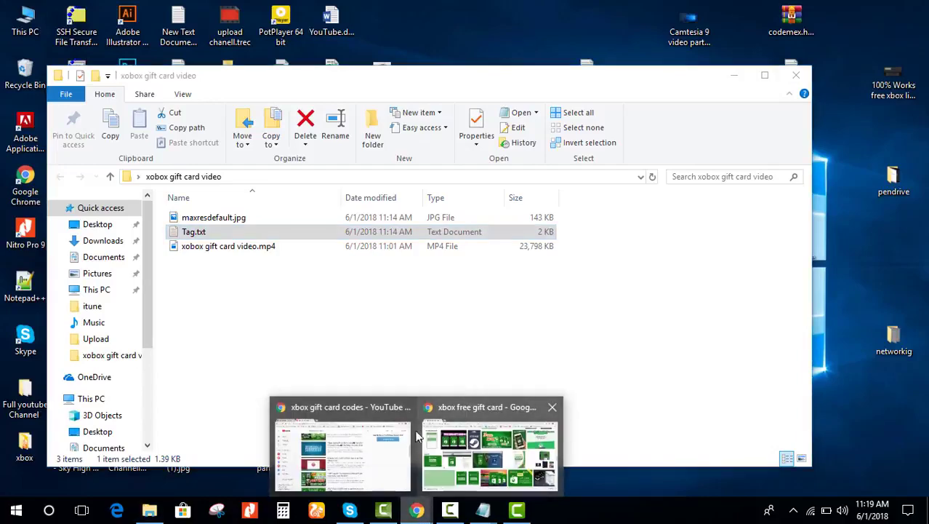
click(390, 460)
click(114, 6)
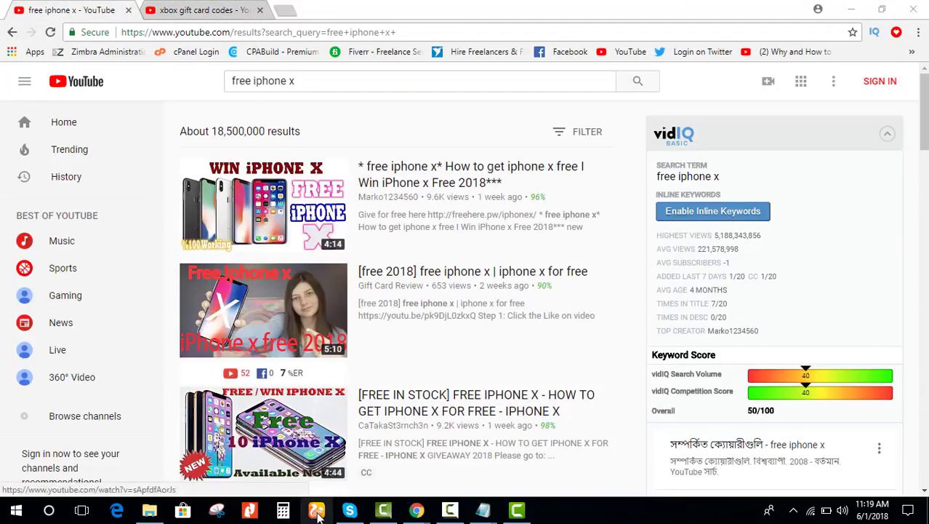
click(186, 6)
click(113, 6)
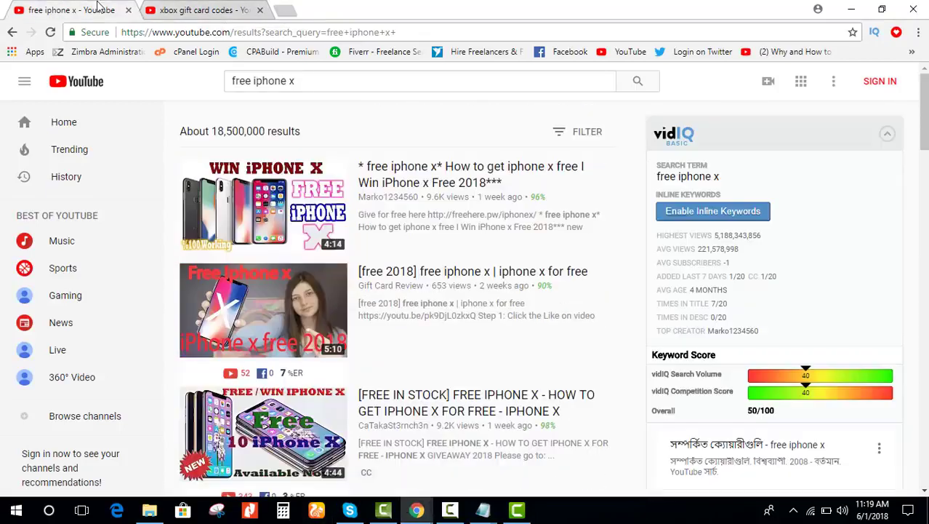
mouse_move(429, 511)
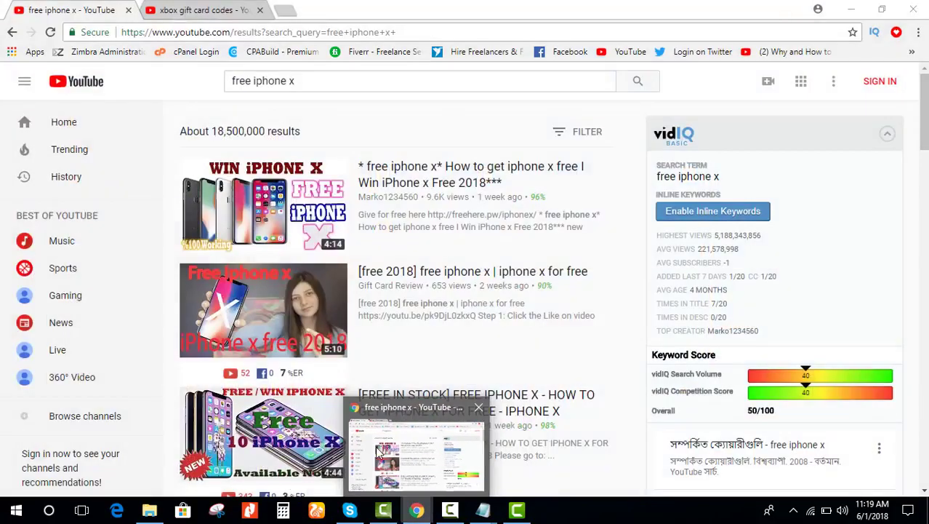
click(411, 452)
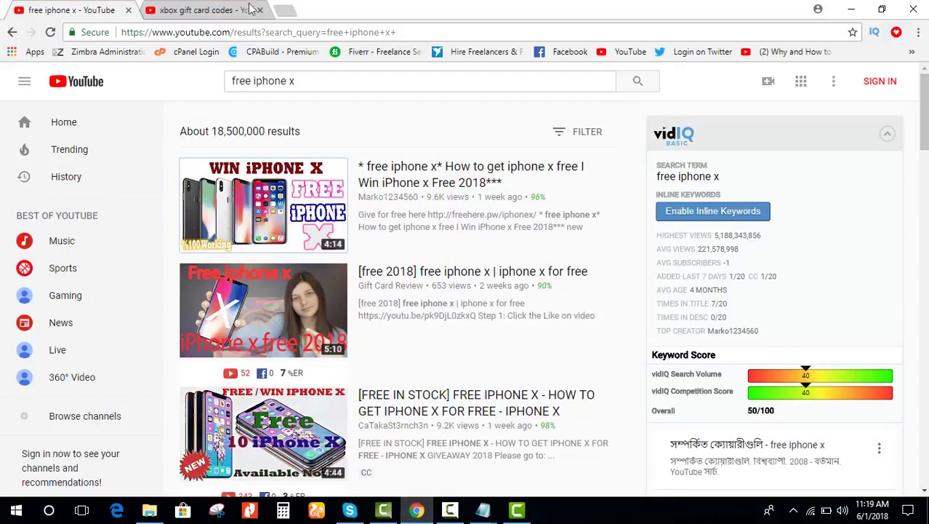
Step: Close the old browser window and launch a fresh Chrome window from the desktop icon
click(913, 9)
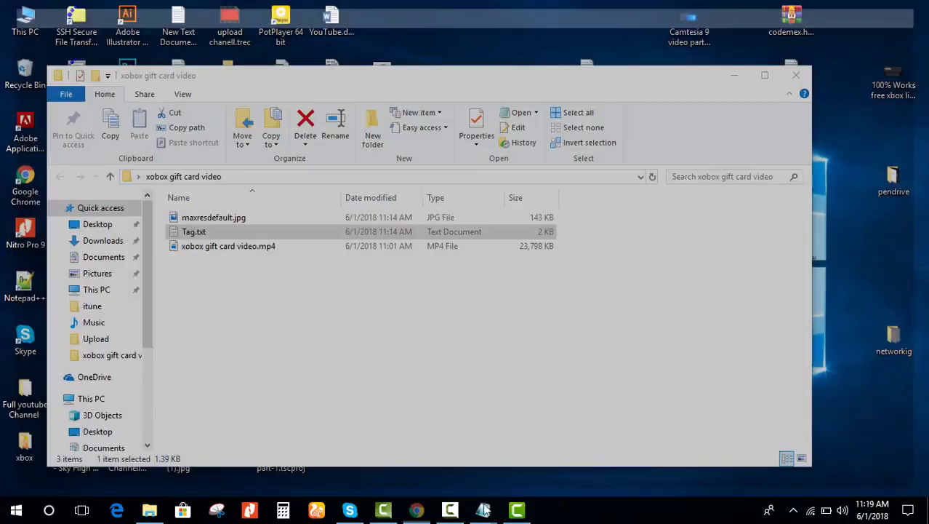
double_click(20, 187)
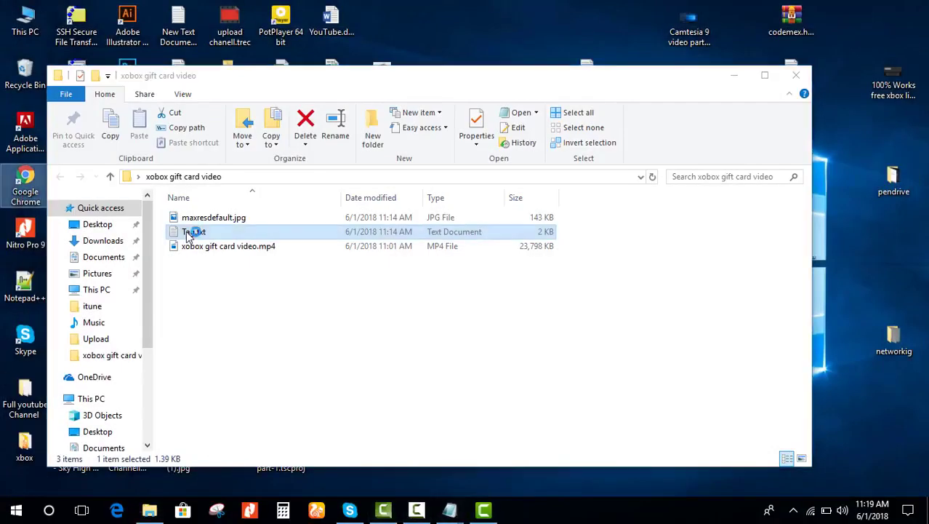
click(428, 514)
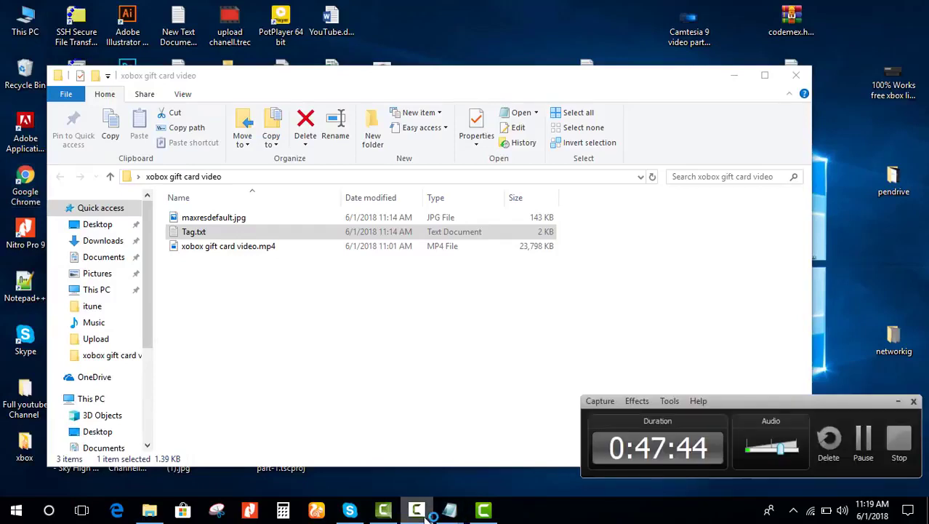
click(429, 515)
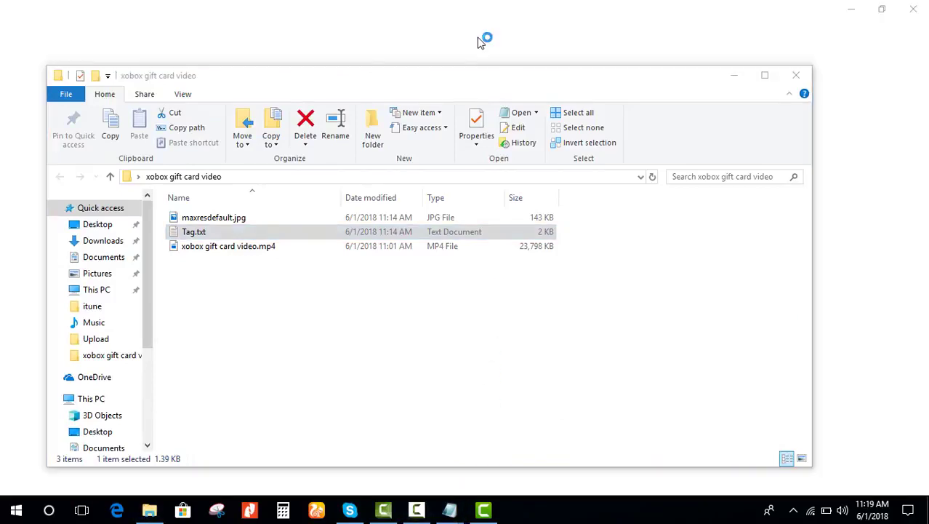
Step: Refresh the desktop, clear the folder's file selection, and bring the new Chrome tab forward
right_click(479, 40)
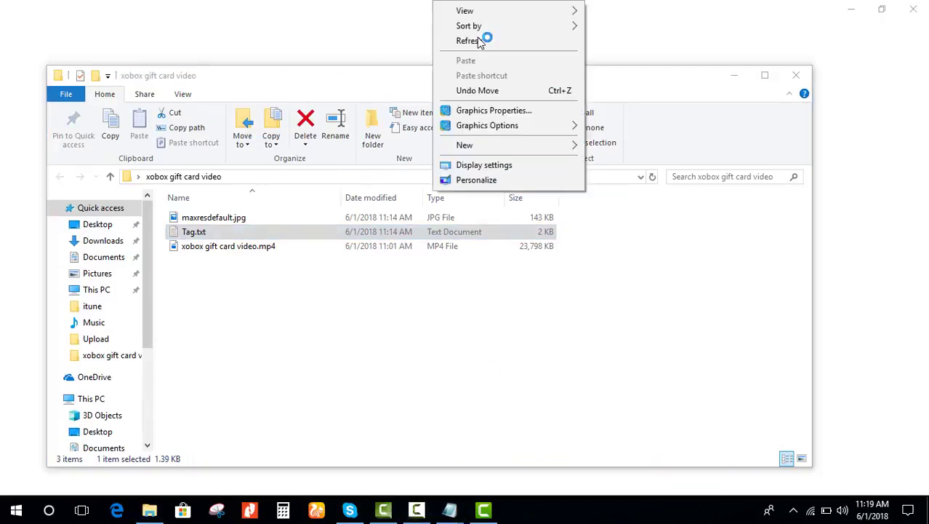
click(480, 37)
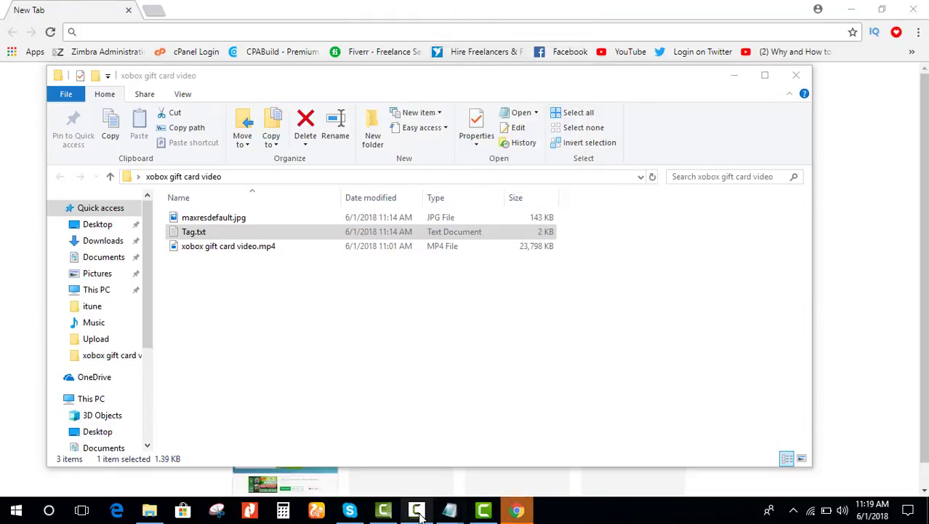
mouse_move(418, 513)
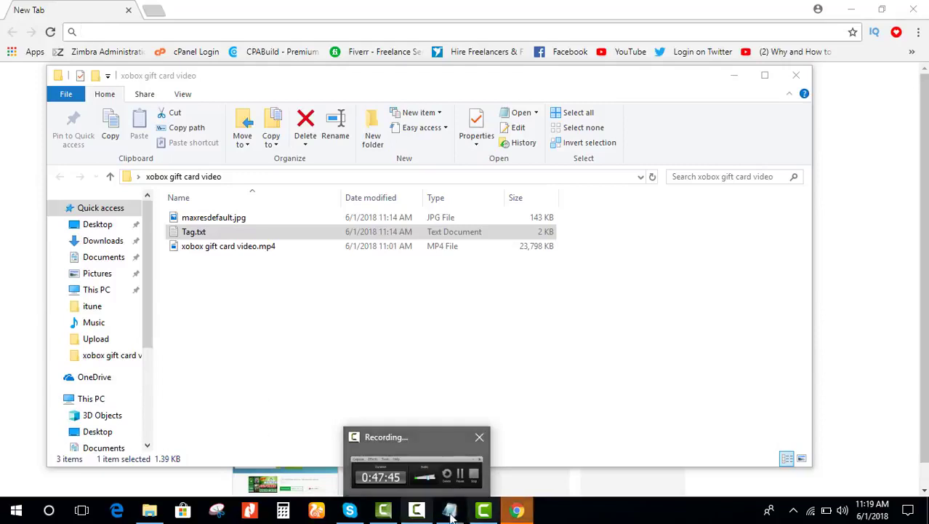
click(346, 326)
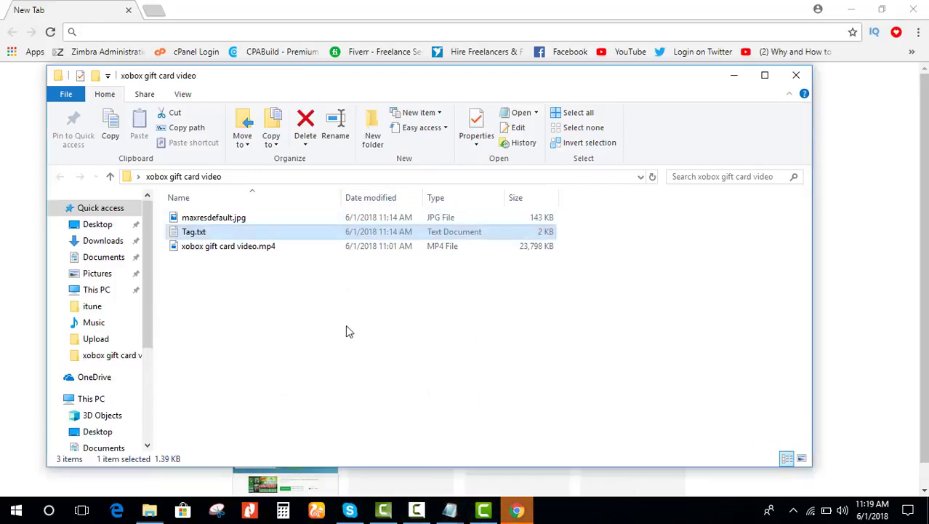
click(517, 511)
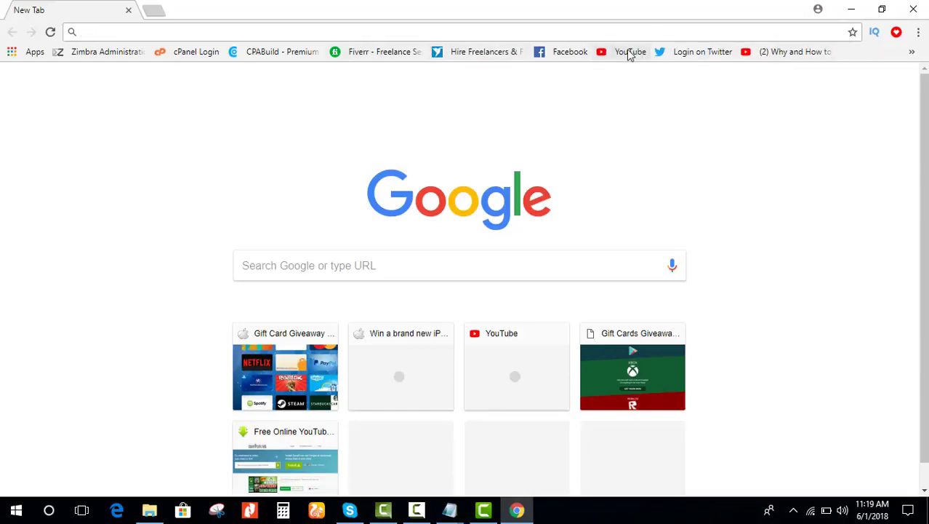
Step: Open YouTube from the bookmark and start signing in
click(601, 52)
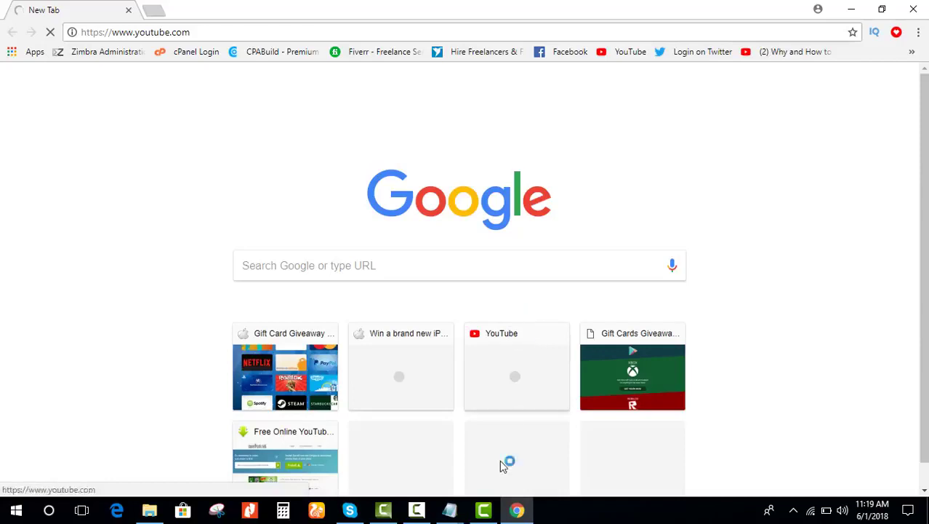
mouse_move(392, 515)
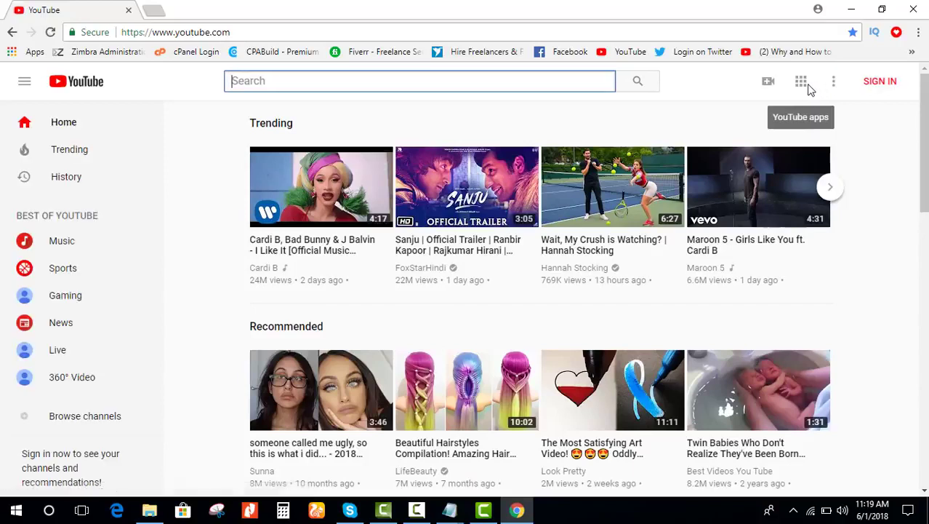
click(856, 89)
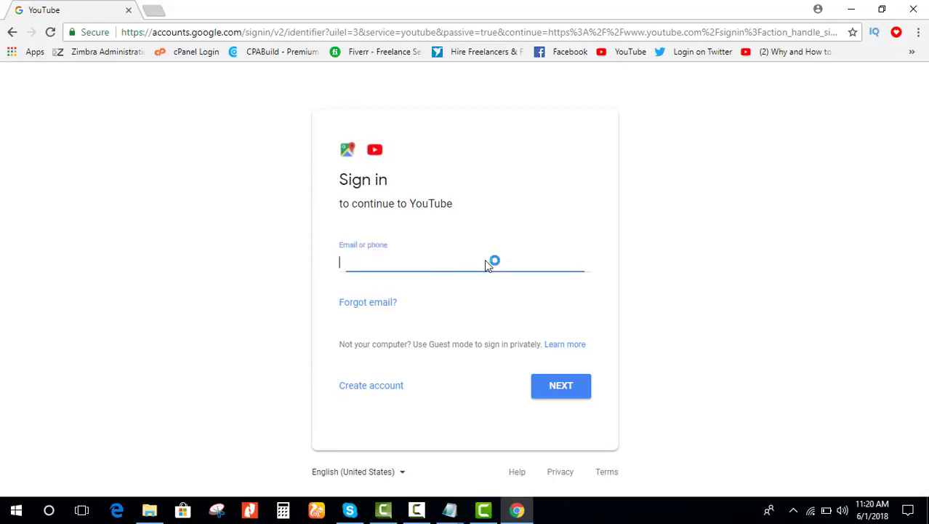
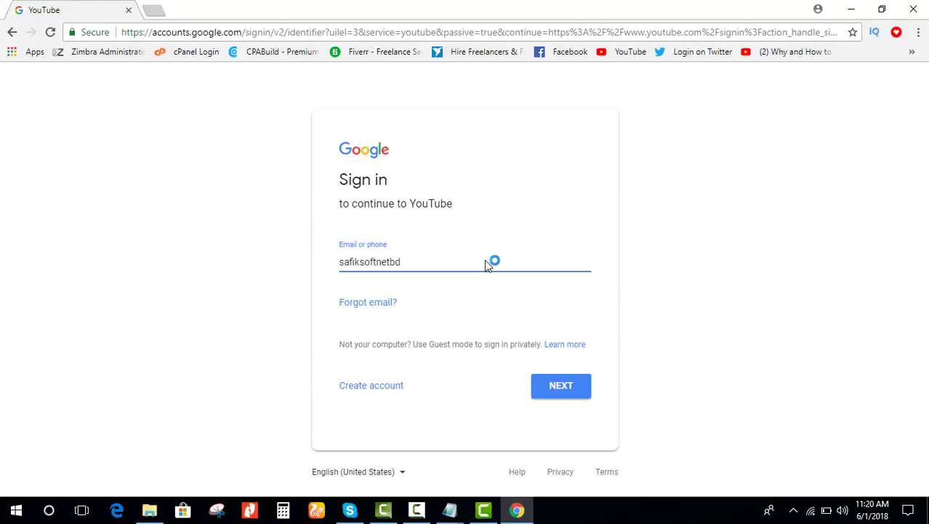
Step: Enter and submit the account e-mail, then type the account password
key(Return)
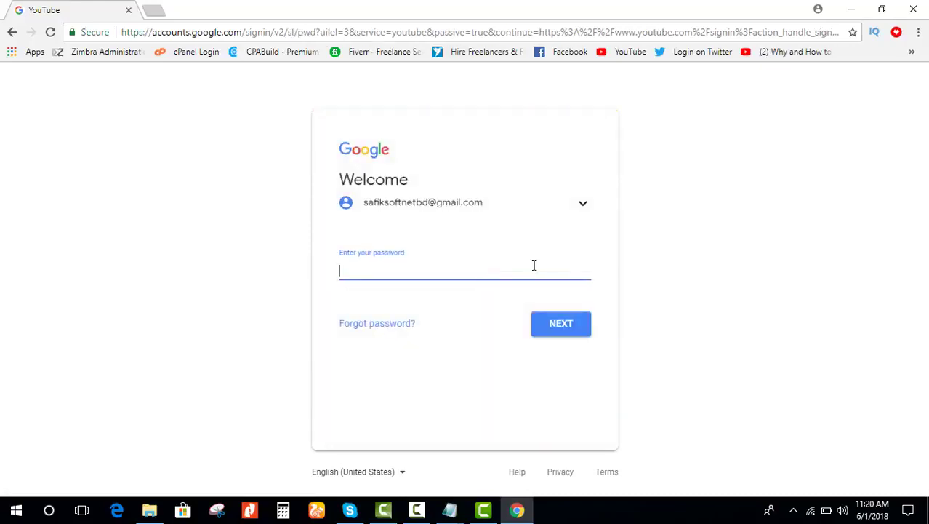
text(•••)
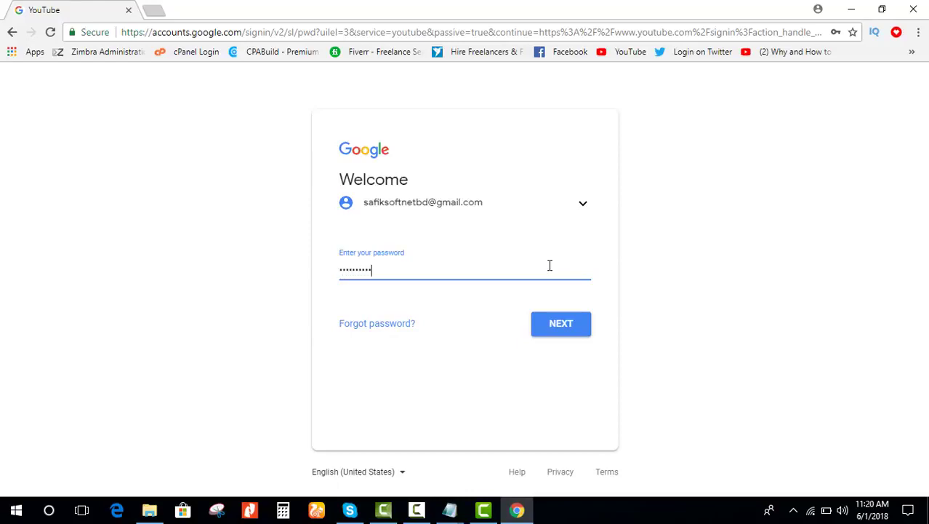